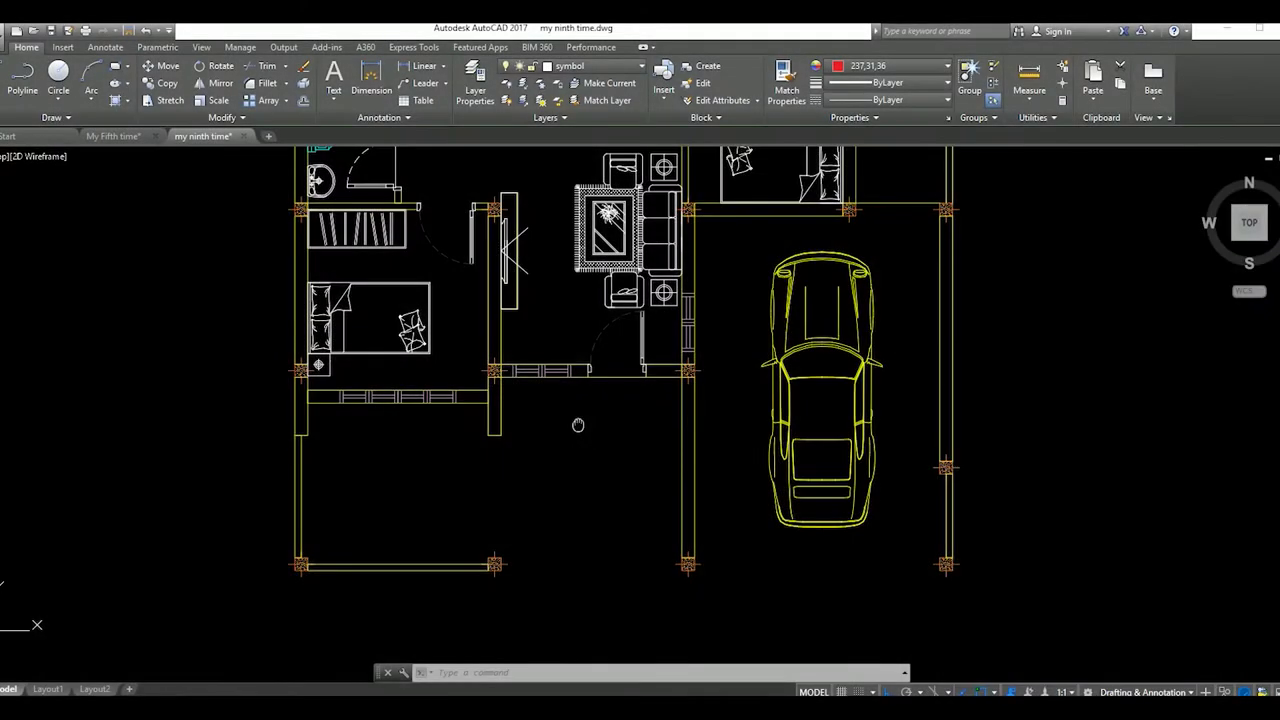
Move the preselected window to its new position along the wall
{"action": "scroll", "coordinate": [578, 423], "scroll_direction": "up", "scroll_amount": 2}
{"action": "scroll", "coordinate": [572, 423], "scroll_direction": "up", "scroll_amount": 2}
{"action": "scroll", "coordinate": [567, 423], "scroll_direction": "up", "scroll_amount": 1}
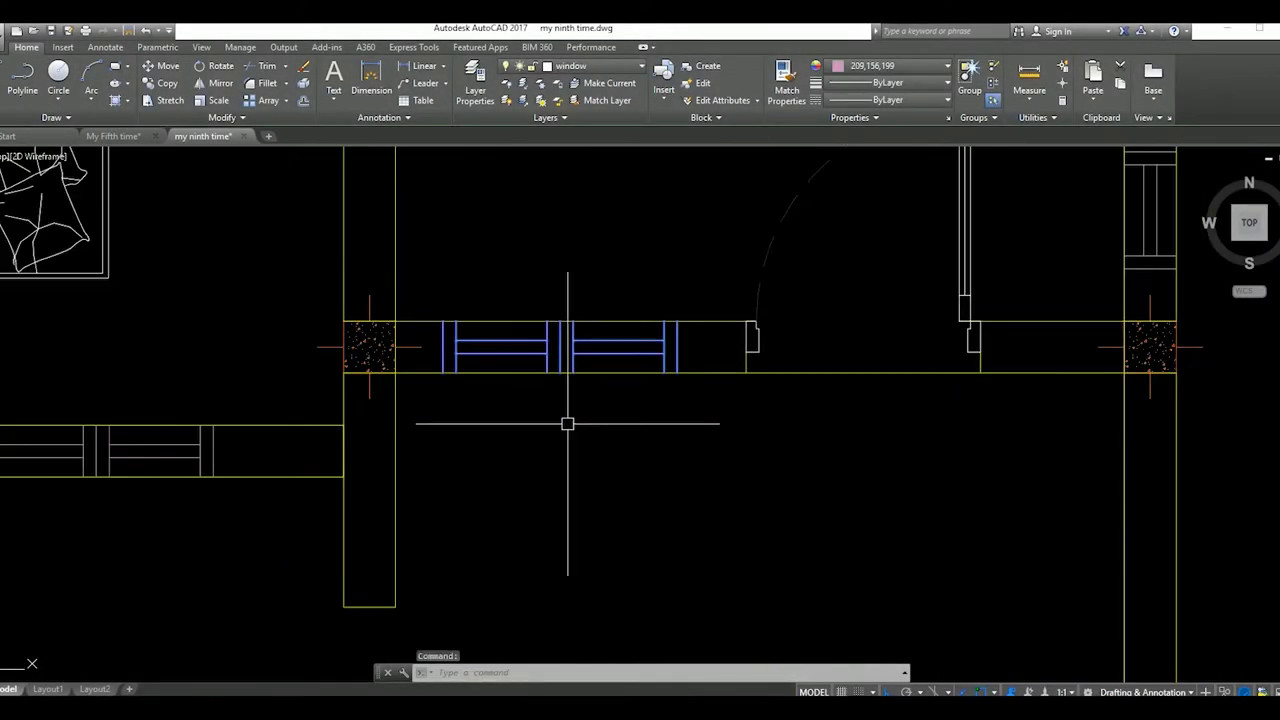
{"action": "type", "text": "m"}
{"action": "key", "text": "Return"}
{"action": "left_click", "coordinate": [457, 336]}
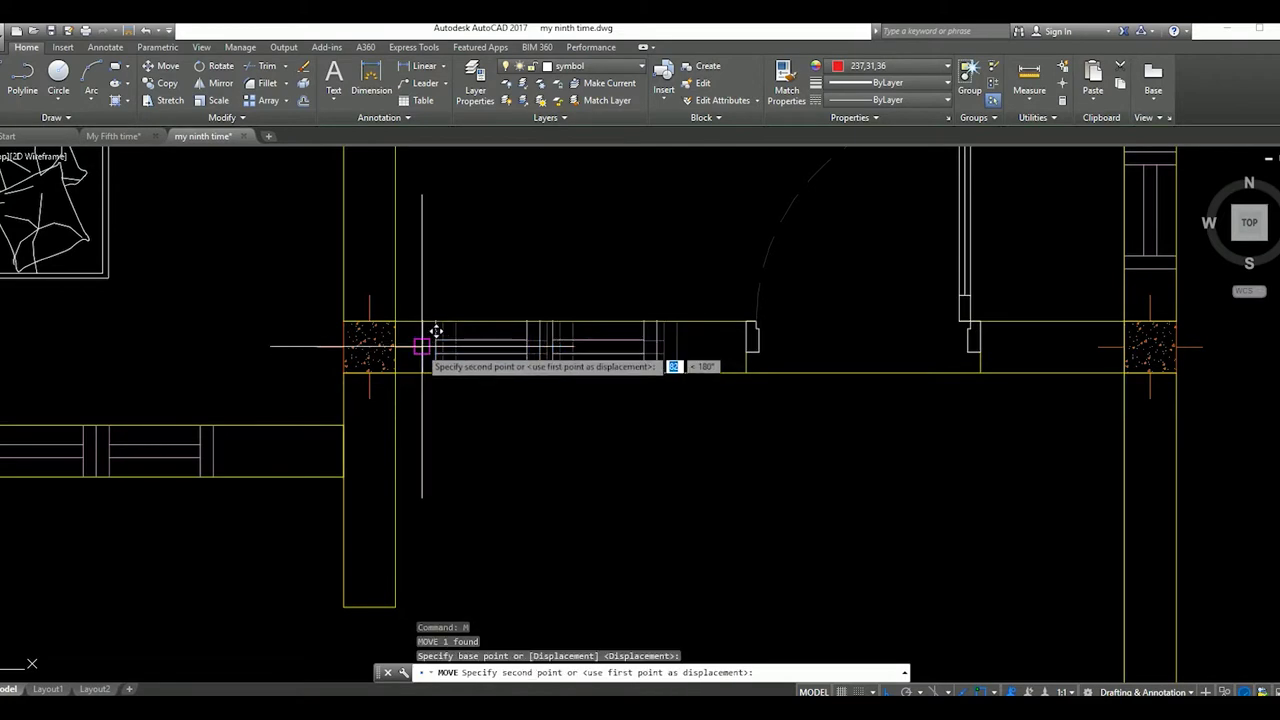
{"action": "left_click", "coordinate": [436, 331]}
{"action": "scroll", "coordinate": [576, 383], "scroll_direction": "down", "scroll_amount": 2}
Draw a two-segment polyline from the wall outlining the front entrance below the bedroom
{"action": "key", "text": "Return"}
{"action": "scroll", "coordinate": [558, 293], "scroll_direction": "down", "scroll_amount": 2}
{"action": "left_click", "coordinate": [570, 277]}
{"action": "scroll", "coordinate": [500, 420], "scroll_direction": "up", "scroll_amount": 3}
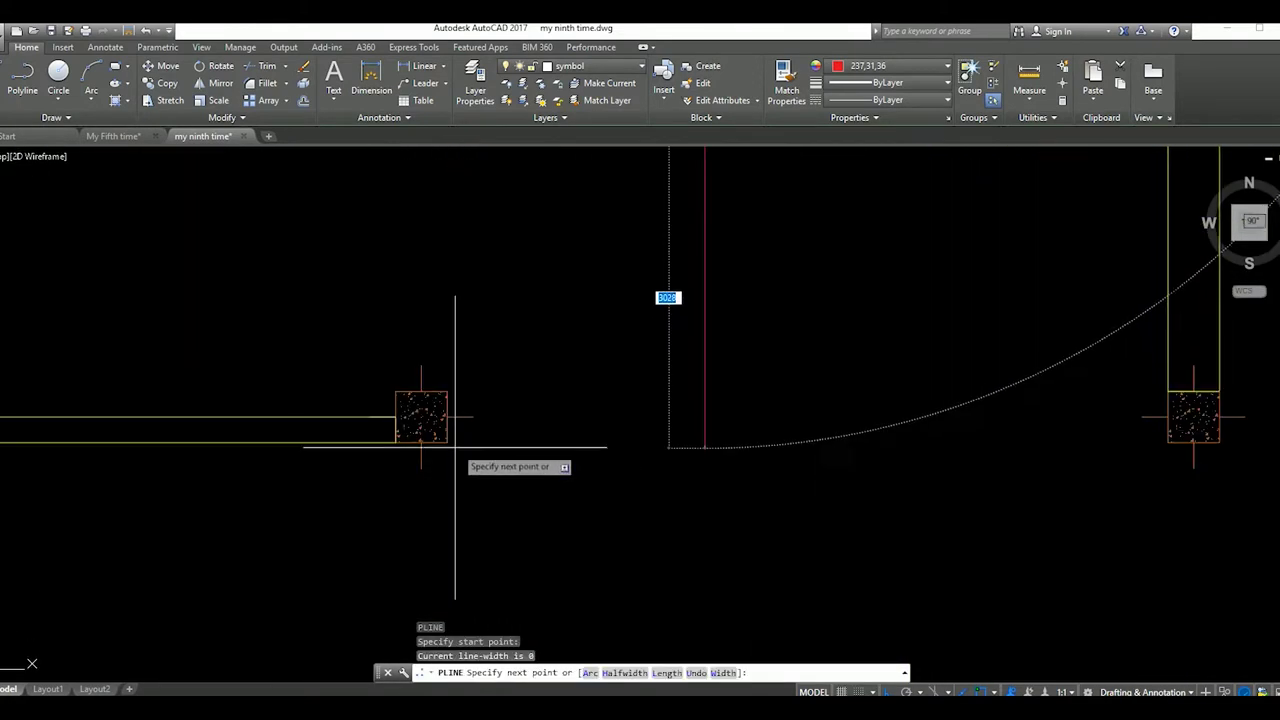
{"action": "left_click", "coordinate": [704, 440]}
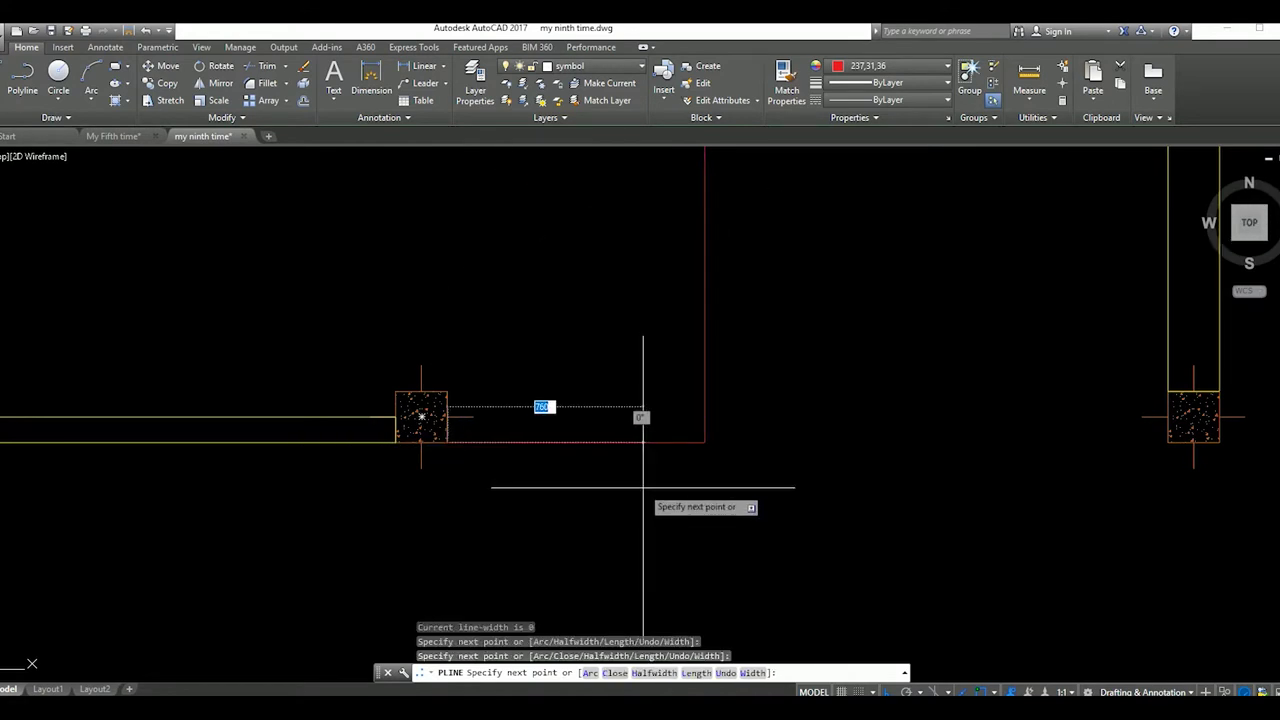
{"action": "key", "text": "Escape"}
{"action": "scroll", "coordinate": [650, 470], "scroll_direction": "down", "scroll_amount": 2}
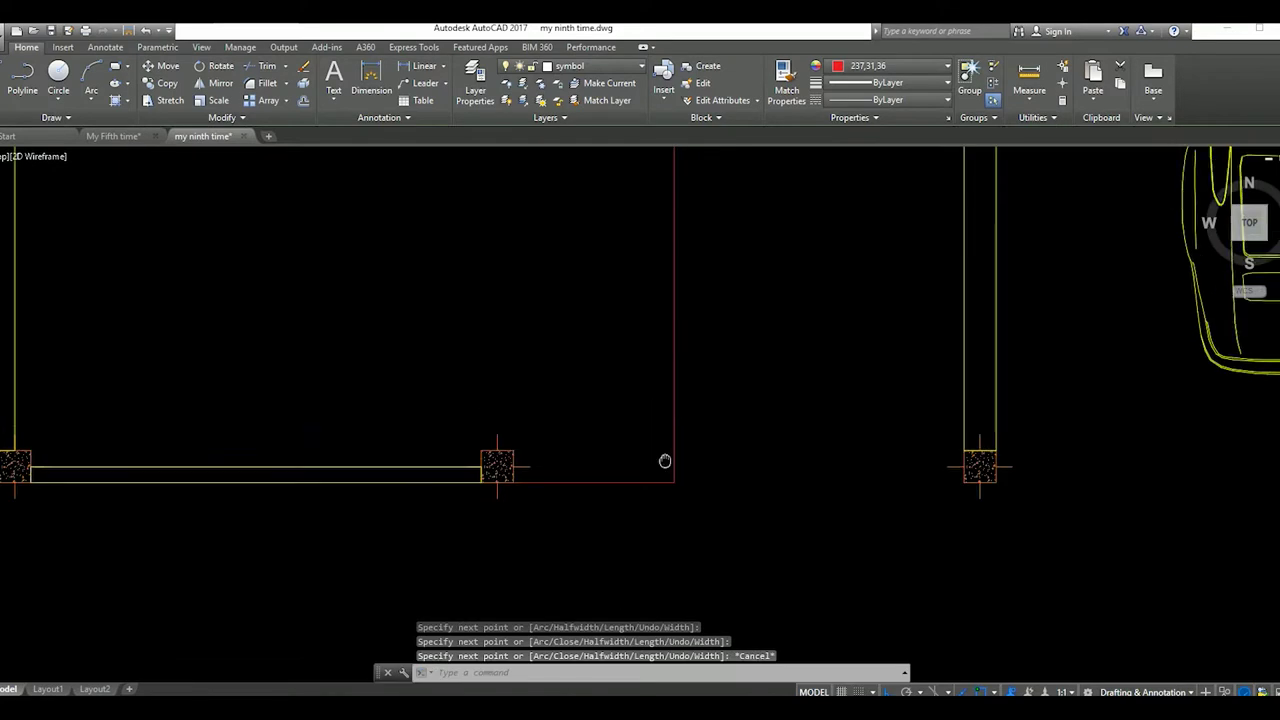
{"action": "scroll", "coordinate": [660, 445], "scroll_direction": "down", "scroll_amount": 2}
{"action": "scroll", "coordinate": [641, 422], "scroll_direction": "up", "scroll_amount": 1}
{"action": "scroll", "coordinate": [641, 422], "scroll_direction": "up", "scroll_amount": 2}
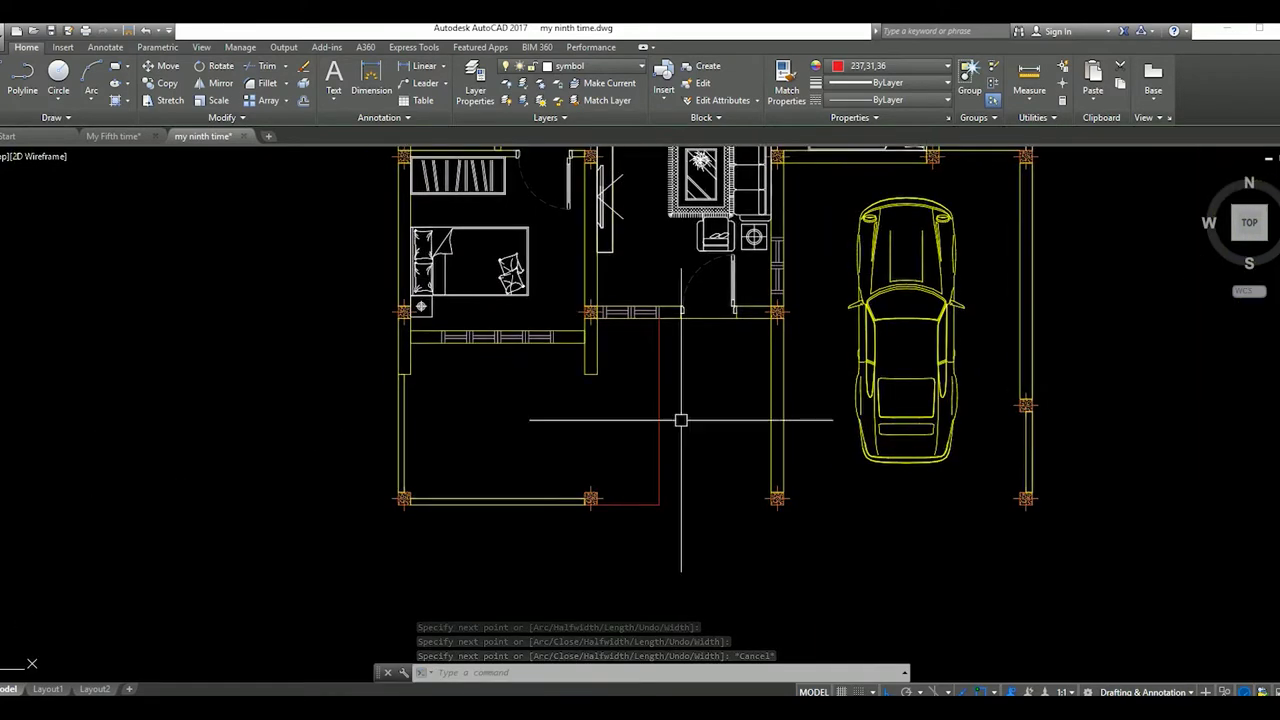
{"action": "middle_click_drag", "start_coordinate": [680, 420], "coordinate": [627, 405]}
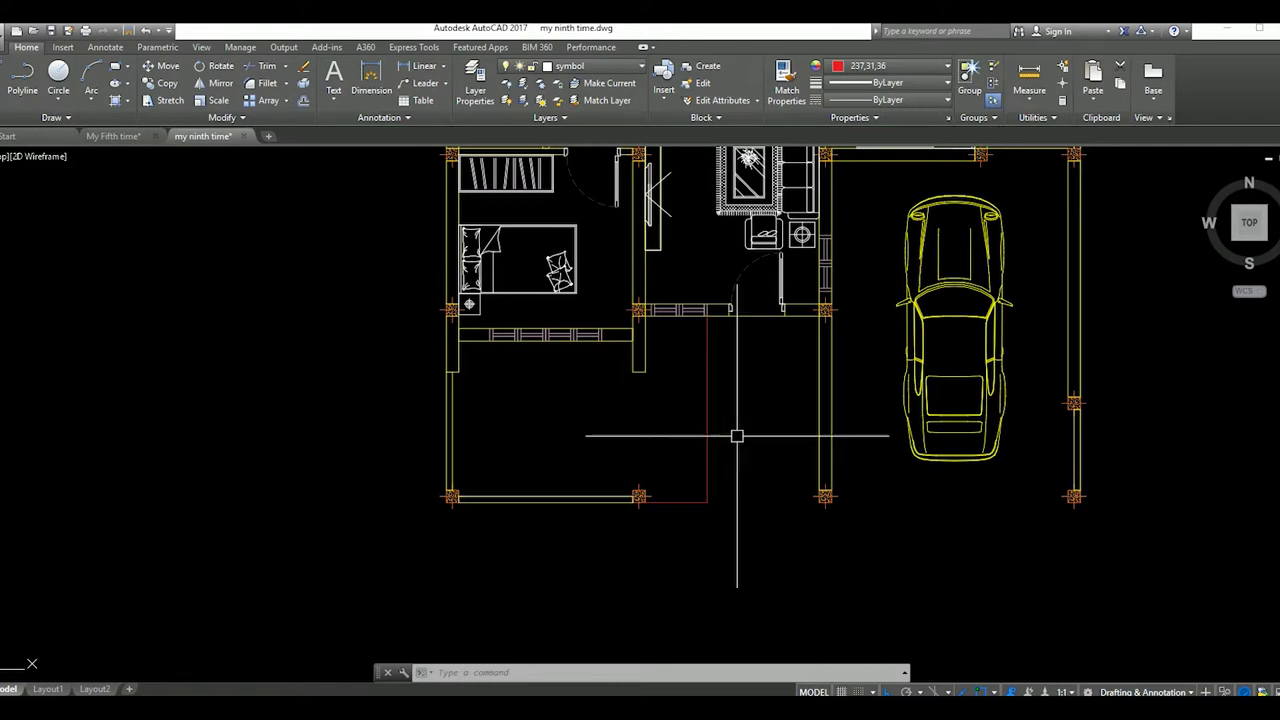
{"action": "middle_click_drag", "start_coordinate": [737, 436], "coordinate": [638, 418]}
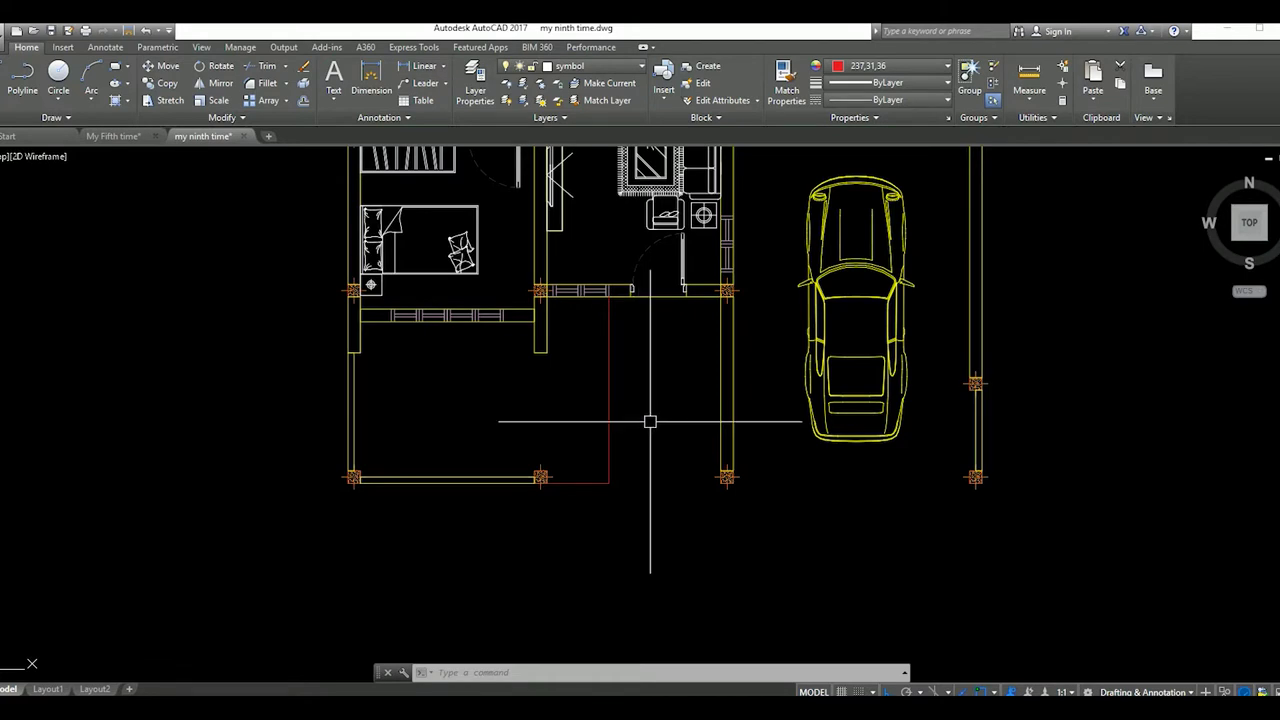
Draw a vertical line from the front wall down along the entrance's other side
{"action": "type", "text": "l"}
{"action": "key", "text": "Return"}
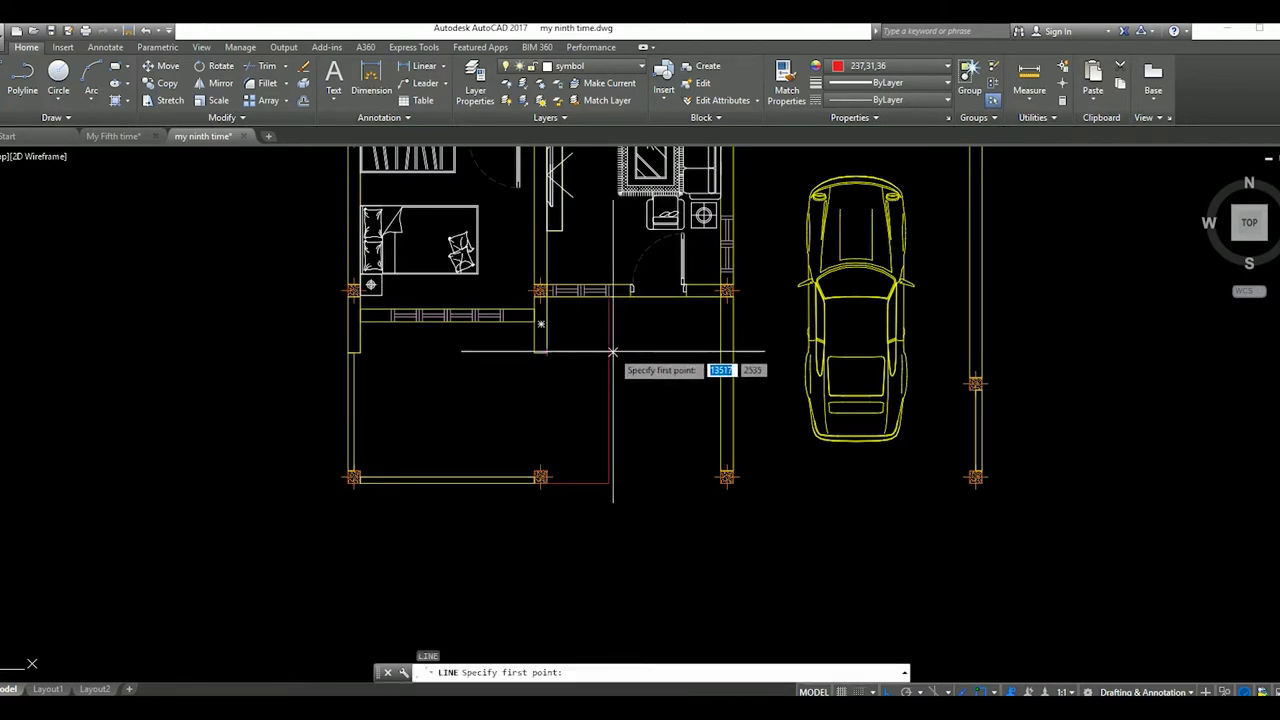
{"action": "key", "text": "Escape"}
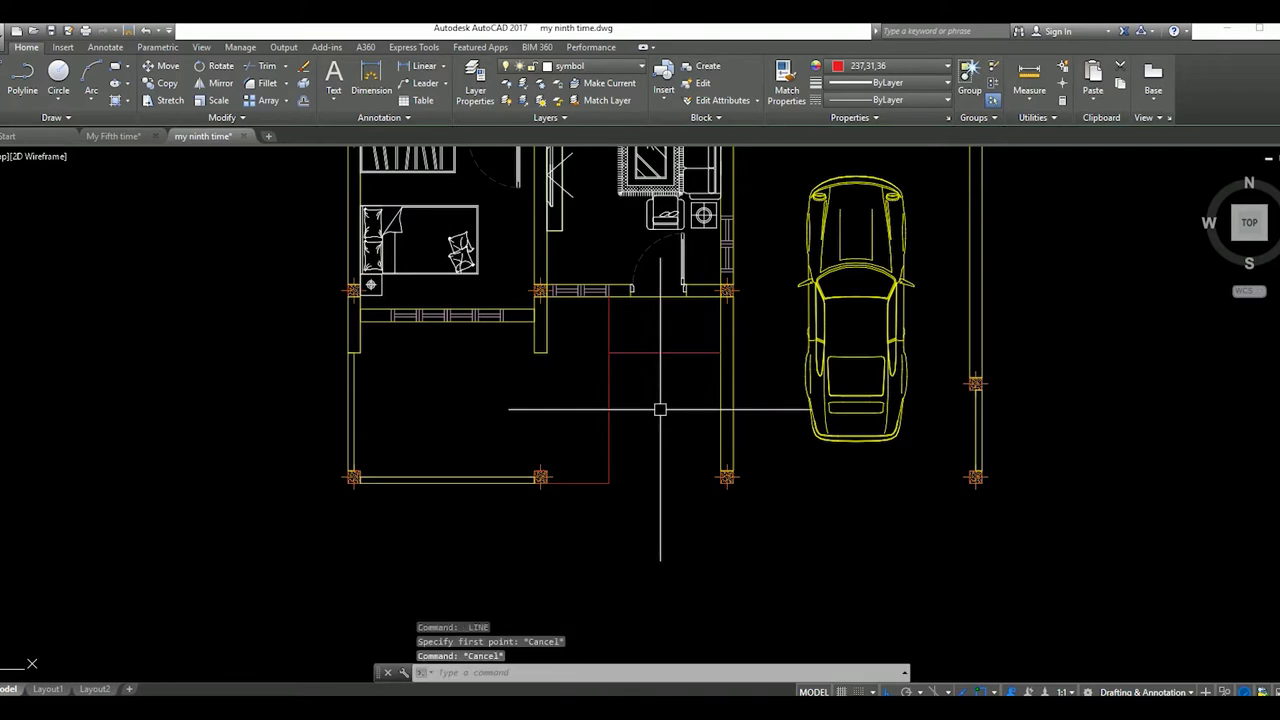
{"action": "scroll", "coordinate": [662, 427], "scroll_direction": "down", "scroll_amount": 1}
{"action": "scroll", "coordinate": [677, 434], "scroll_direction": "up", "scroll_amount": 3}
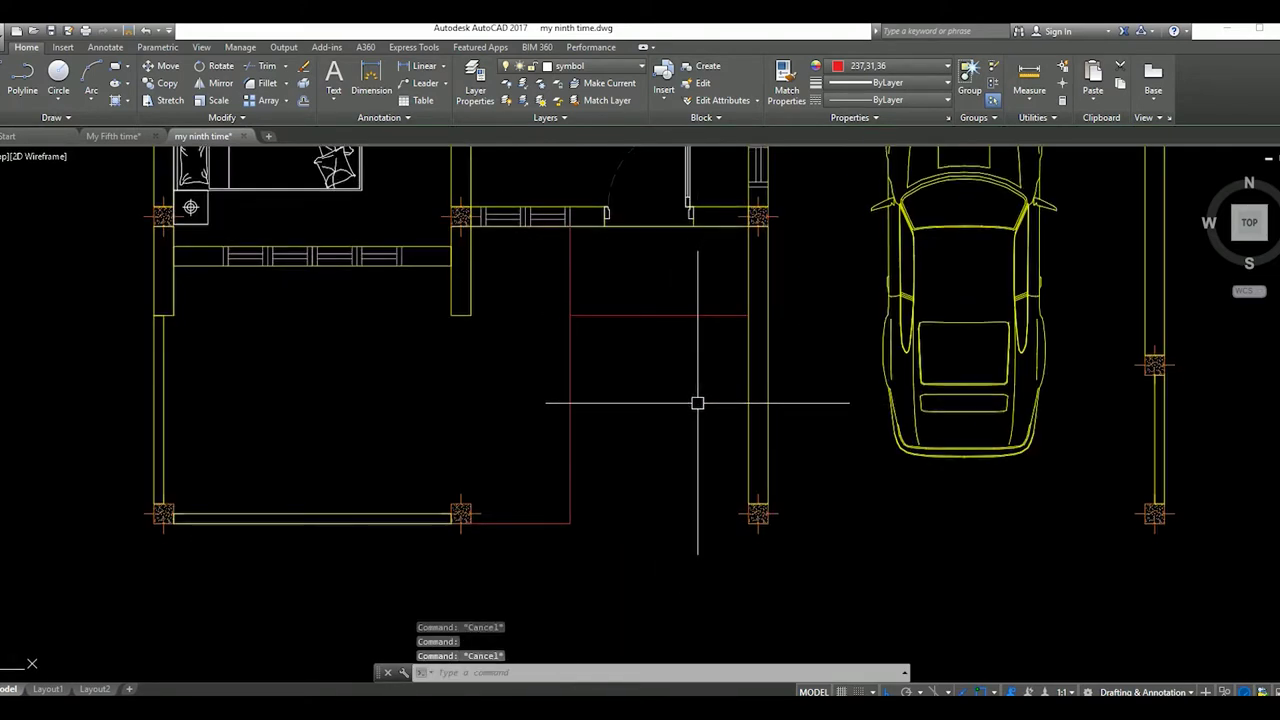
{"action": "type", "text": "l"}
{"action": "key", "text": "Return"}
{"action": "left_click", "coordinate": [659, 316]}
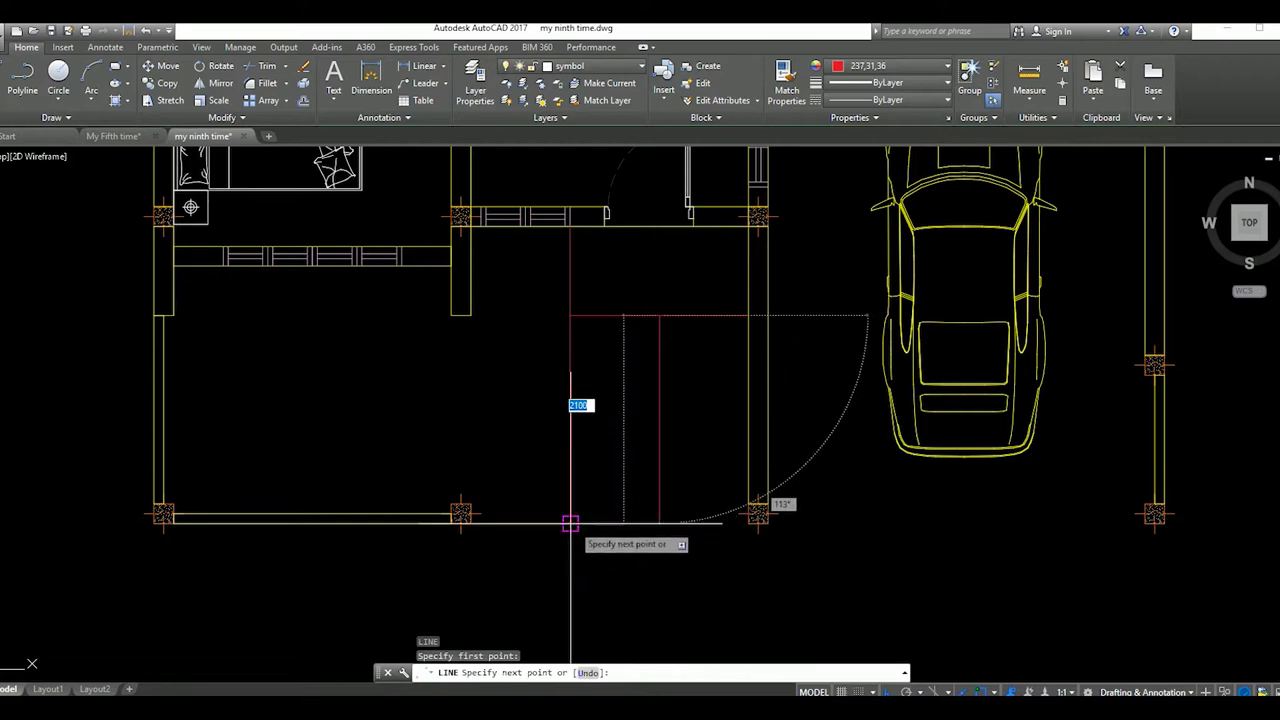
{"action": "left_click", "coordinate": [659, 523]}
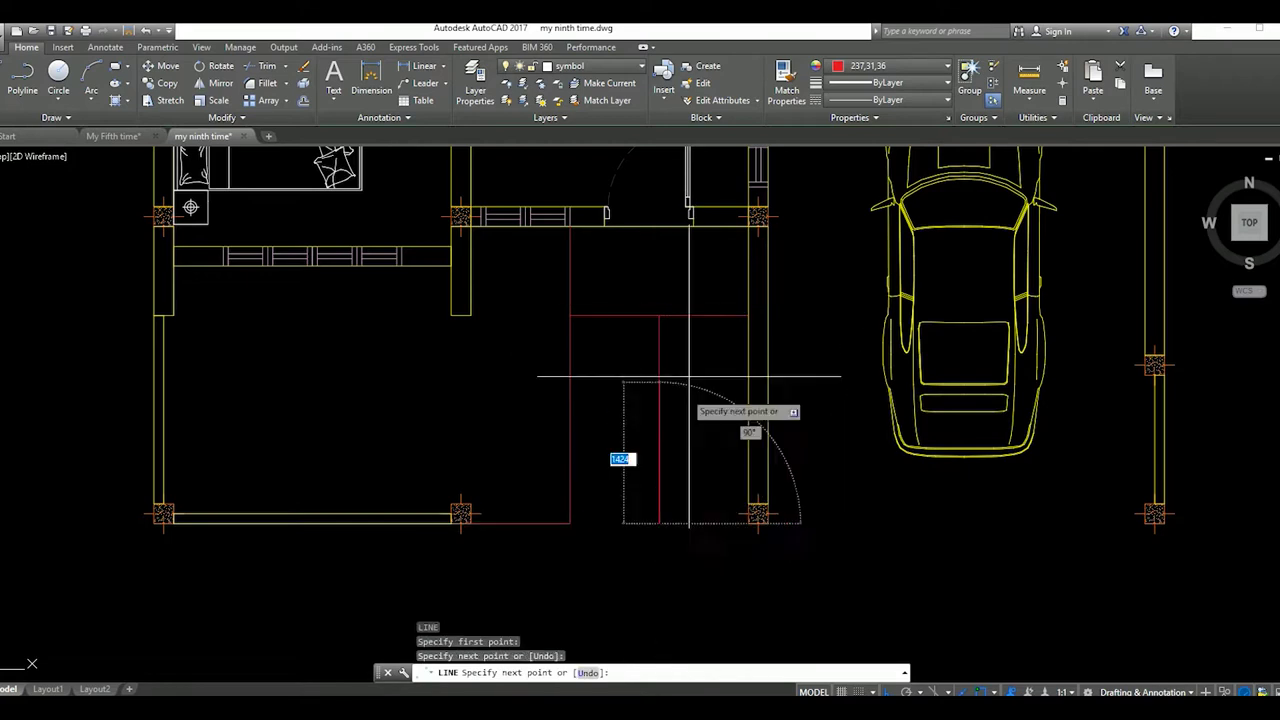
{"action": "key", "text": "Escape"}
Select the new vertical line and try moving it, then cancel the move
{"action": "left_click", "coordinate": [681, 401]}
{"action": "type", "text": "m"}
{"action": "key", "text": "Return"}
{"action": "left_click", "coordinate": [659, 316]}
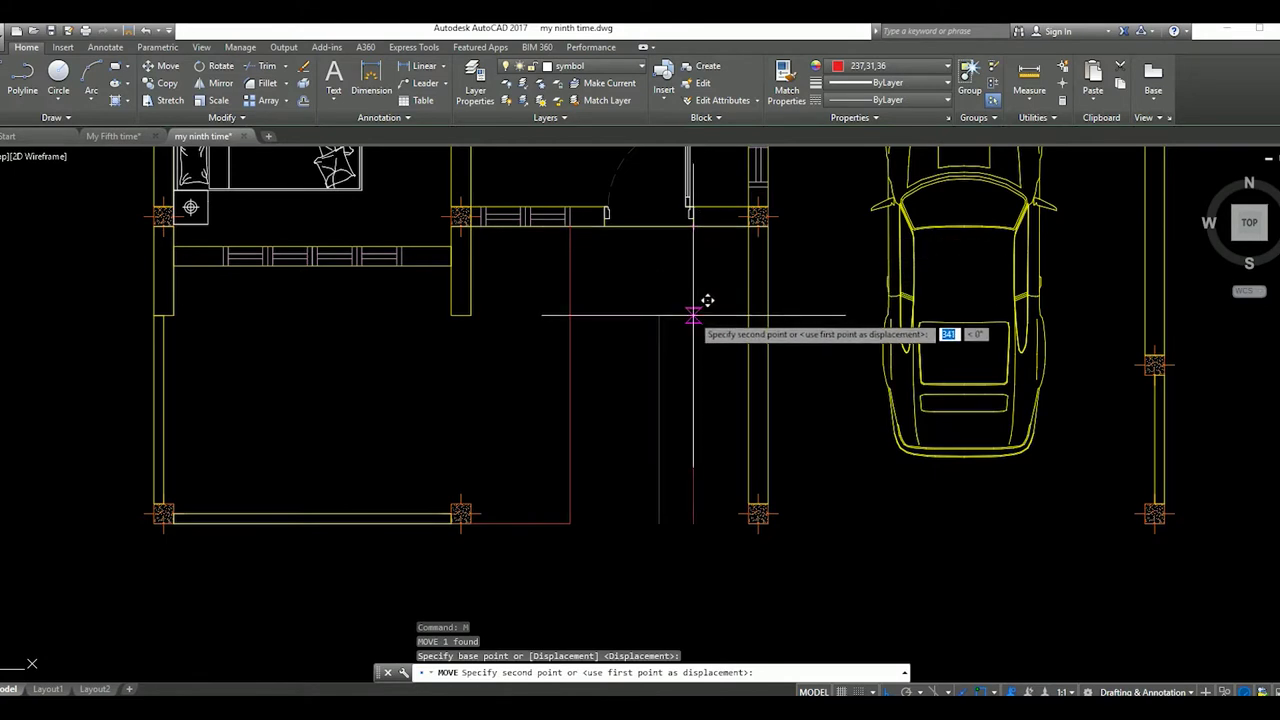
{"action": "key", "text": "Escape"}
{"action": "scroll", "coordinate": [700, 320], "scroll_direction": "down", "scroll_amount": 5}
{"action": "scroll", "coordinate": [700, 440], "scroll_direction": "up", "scroll_amount": 3}
{"action": "scroll", "coordinate": [740, 430], "scroll_direction": "up", "scroll_amount": 3}
{"action": "scroll", "coordinate": [757, 435], "scroll_direction": "up", "scroll_amount": 1}
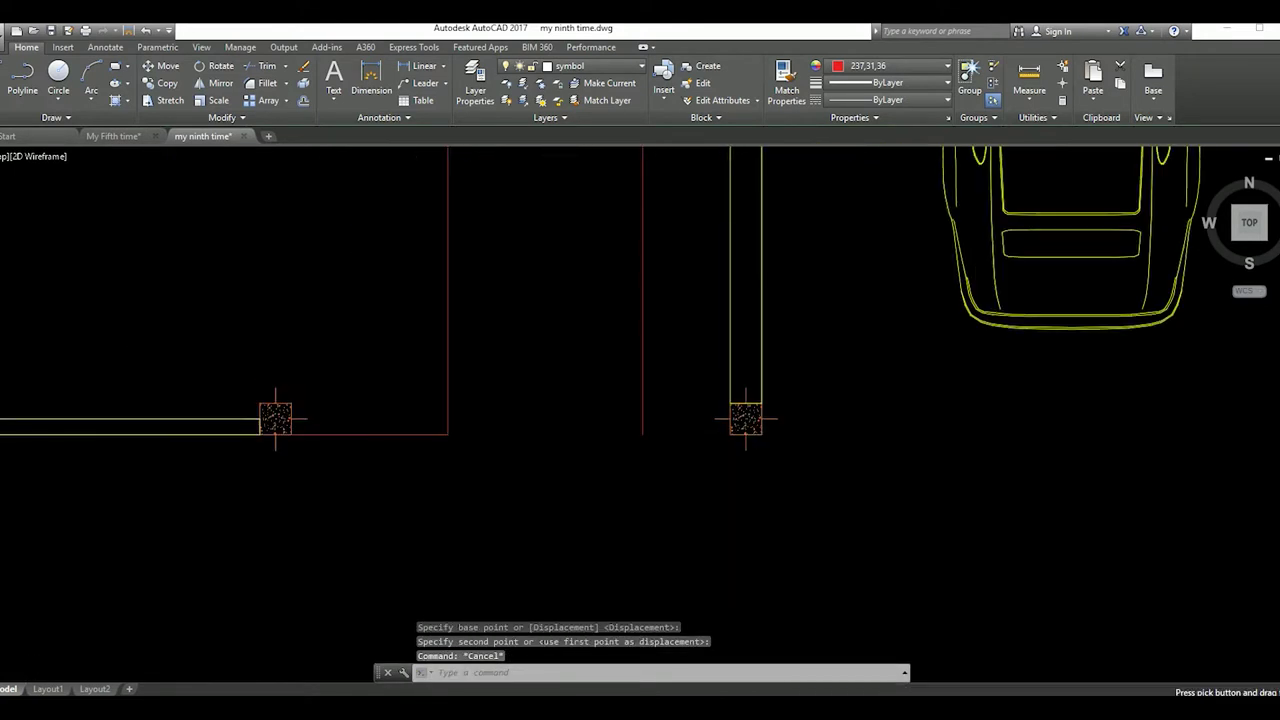
Draw a short horizontal line from the garage column corner across the entrance
{"action": "key", "text": "Return"}
{"action": "left_click", "coordinate": [643, 434]}
{"action": "left_click", "coordinate": [730, 434]}
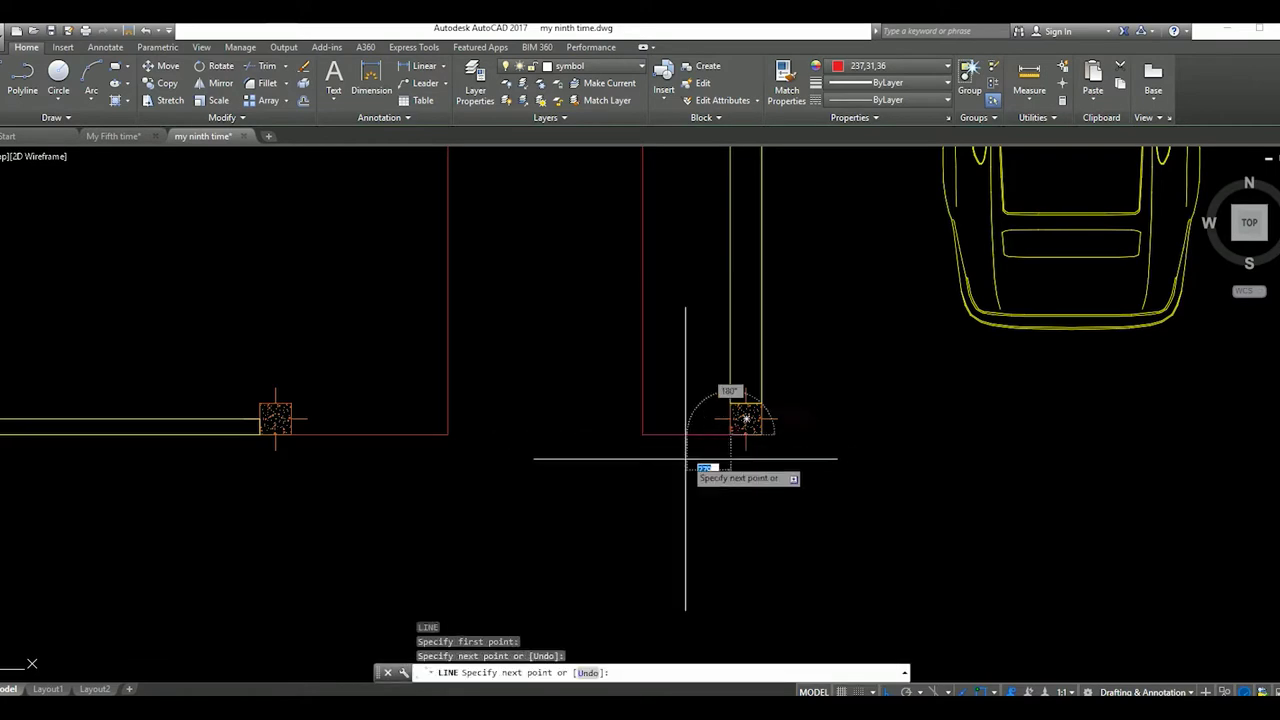
{"action": "key", "text": "Escape"}
{"action": "left_click", "coordinate": [686, 434]}
Offset the selected line with distance 100, then cancel the command
{"action": "key", "text": "Return"}
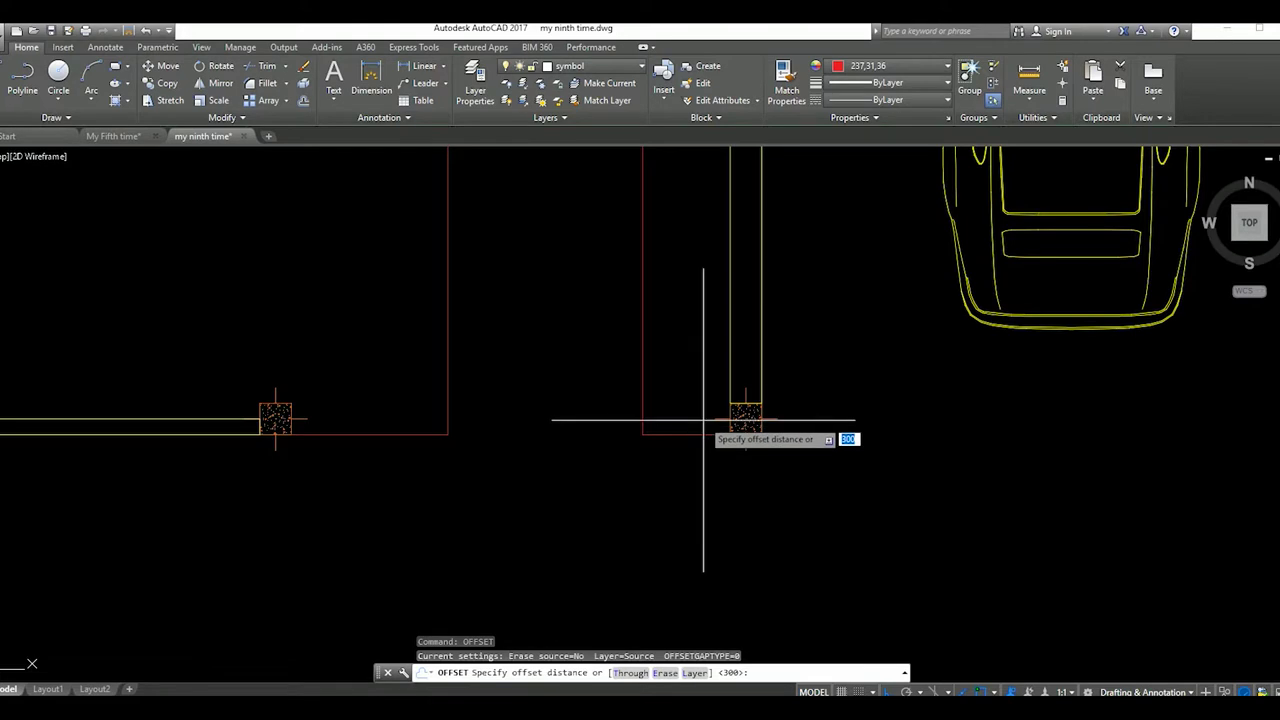
{"action": "key", "text": "Return"}
{"action": "scroll", "coordinate": [700, 420], "scroll_direction": "down", "scroll_amount": 4}
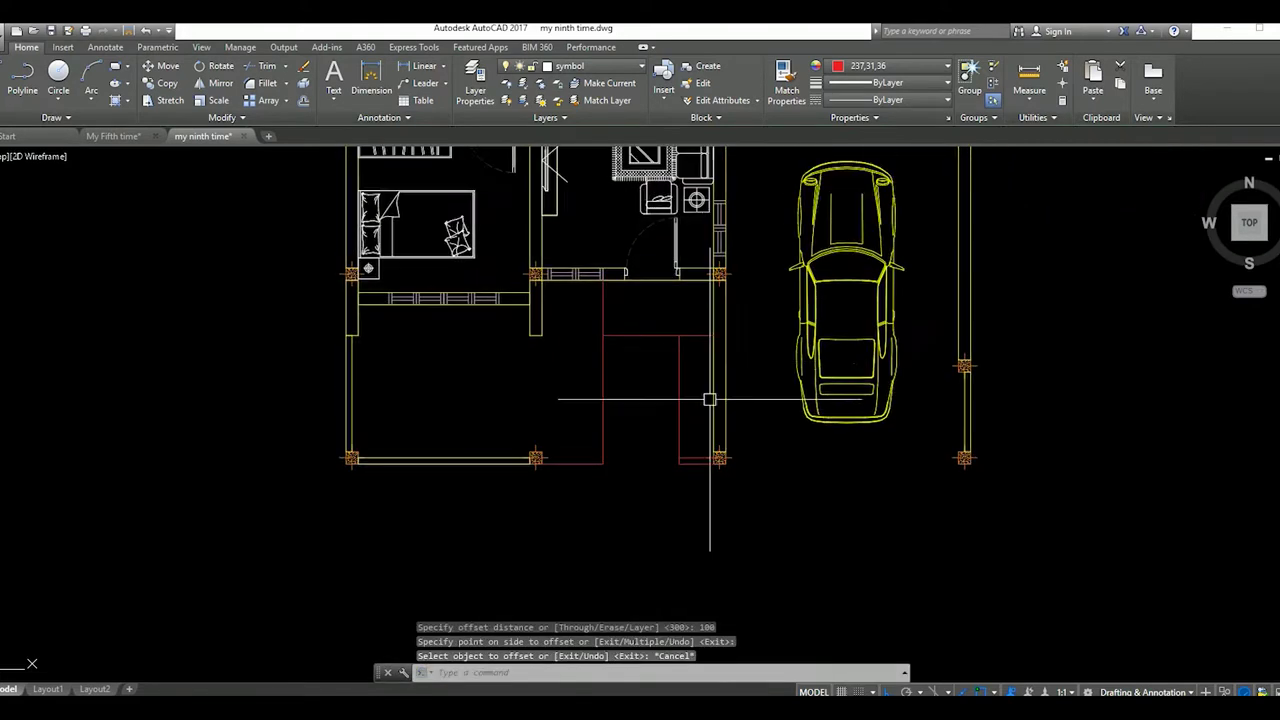
{"action": "scroll", "coordinate": [700, 415], "scroll_direction": "up", "scroll_amount": 2}
{"action": "key", "text": "Escape"}
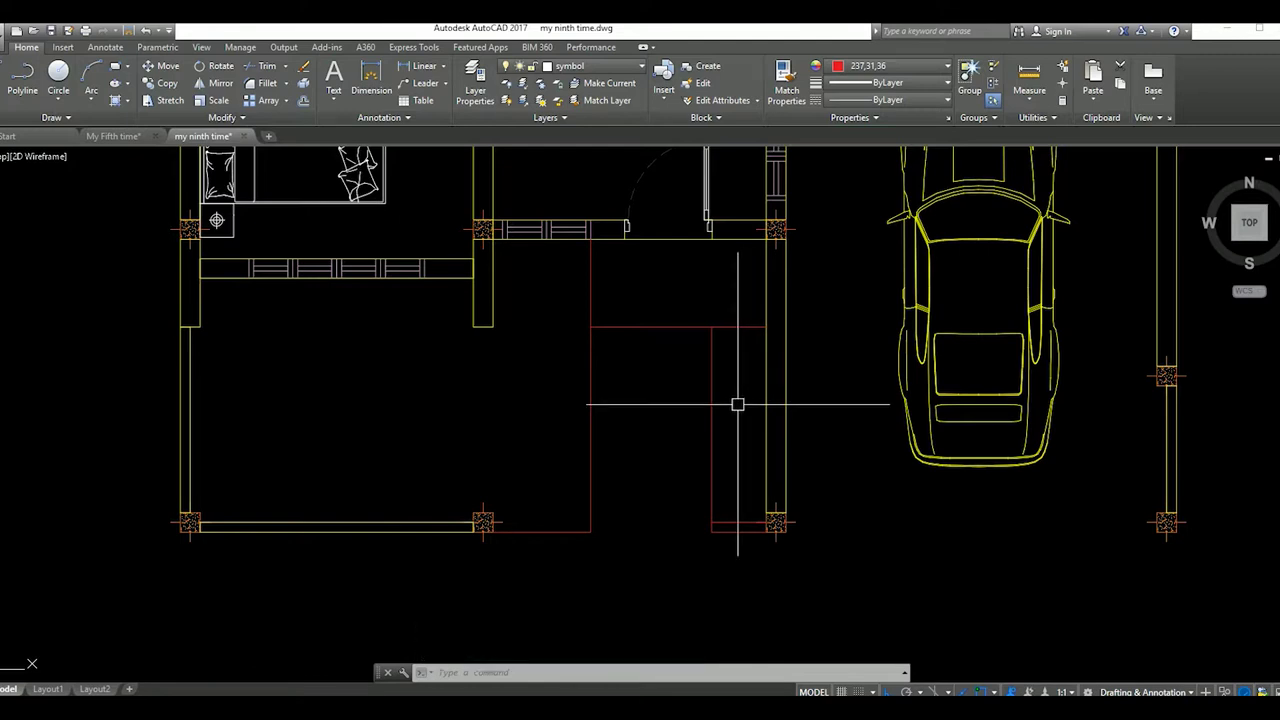
Draw the first stair tread line across the entrance outline
{"action": "middle_click_drag", "start_coordinate": [717, 404], "coordinate": [713, 382]}
{"action": "key", "text": "Escape"}
{"action": "type", "text": "l"}
{"action": "key", "text": "Return"}
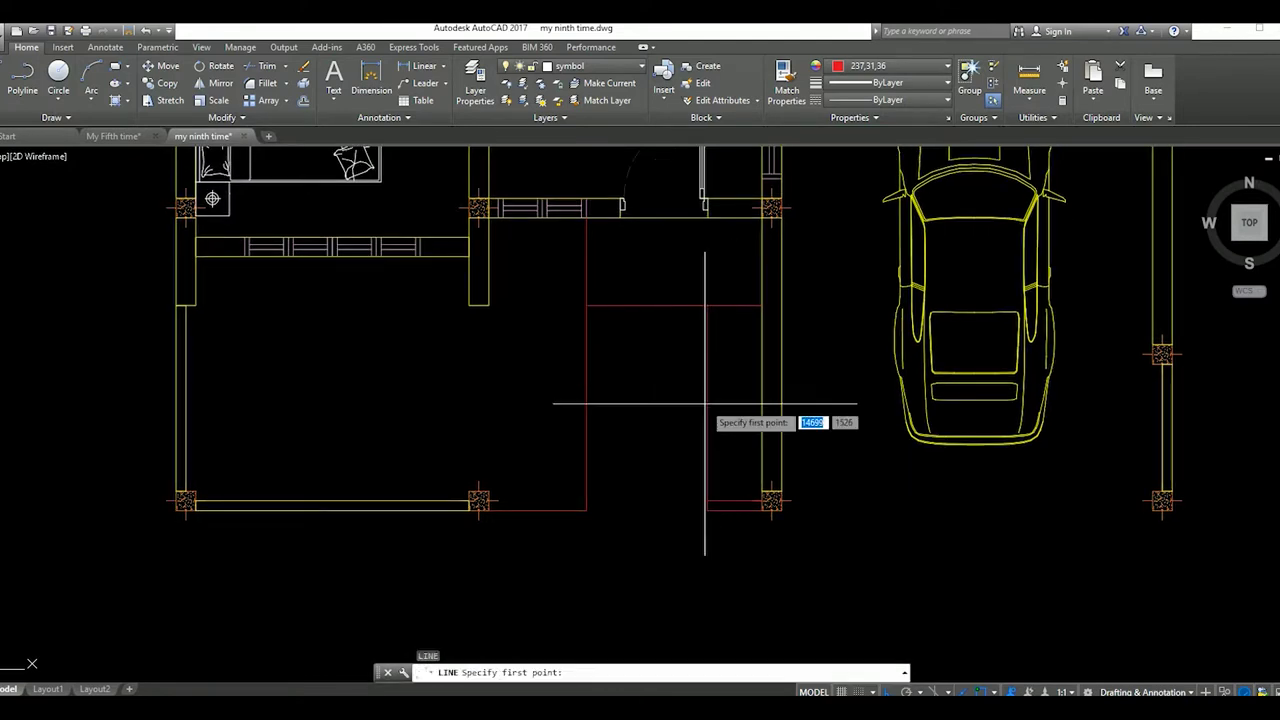
{"action": "left_click", "coordinate": [706, 408]}
{"action": "left_click", "coordinate": [586, 408]}
{"action": "key", "text": "Escape"}
{"action": "left_click", "coordinate": [674, 449]}
{"action": "left_click", "coordinate": [708, 408]}
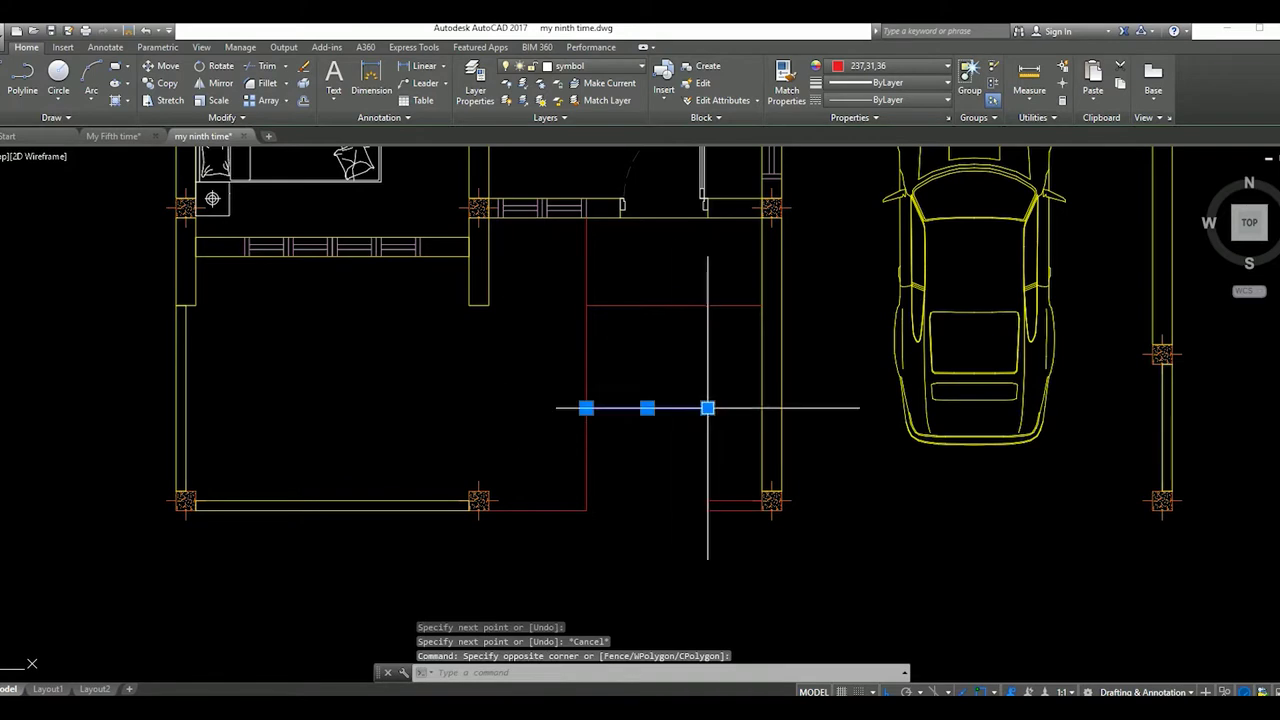
Copy the tread line upward at step spacing to create more stair lines
{"action": "type", "text": "co"}
{"action": "key", "text": "Return"}
{"action": "left_click", "coordinate": [675, 446]}
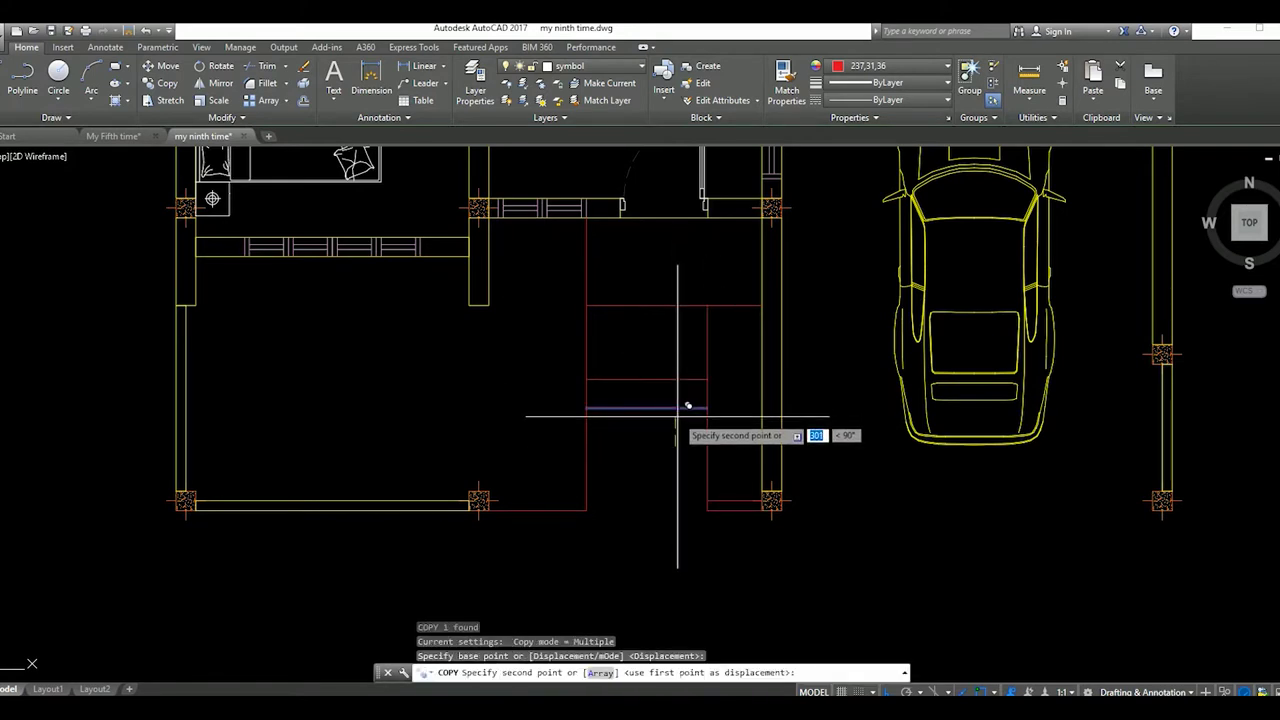
{"action": "left_click", "coordinate": [678, 415]}
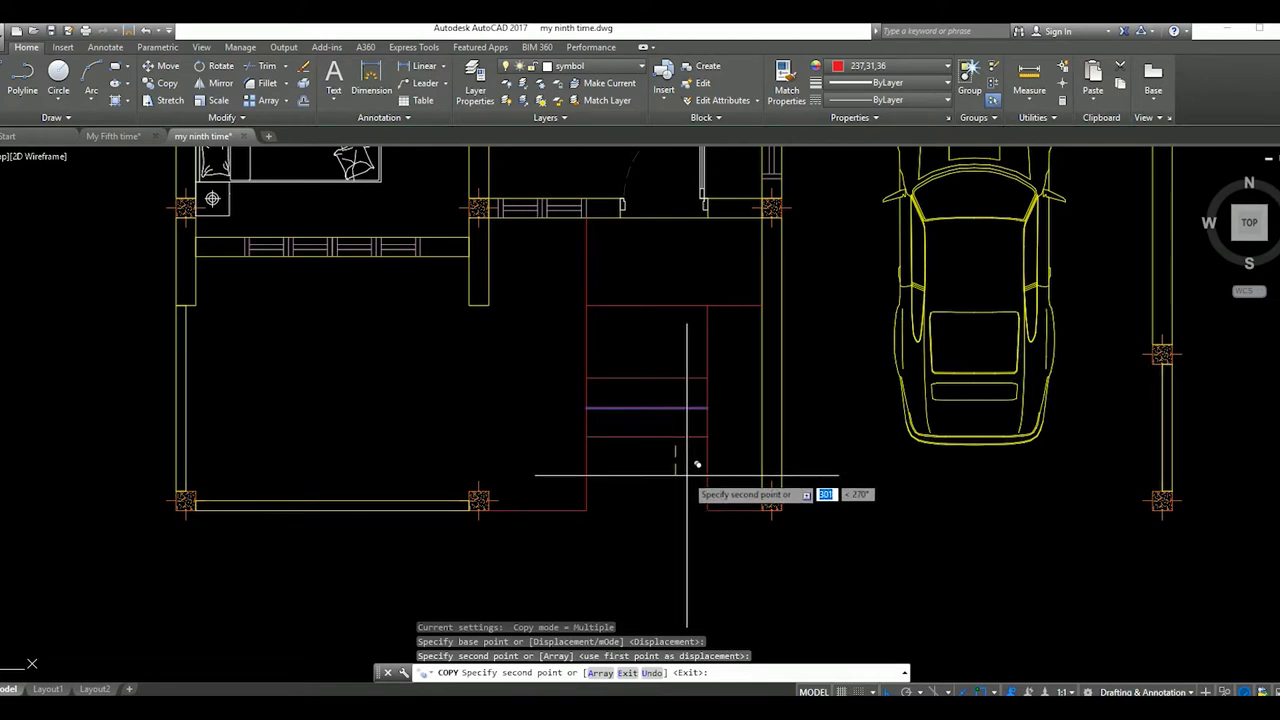
{"action": "key", "text": "Escape"}
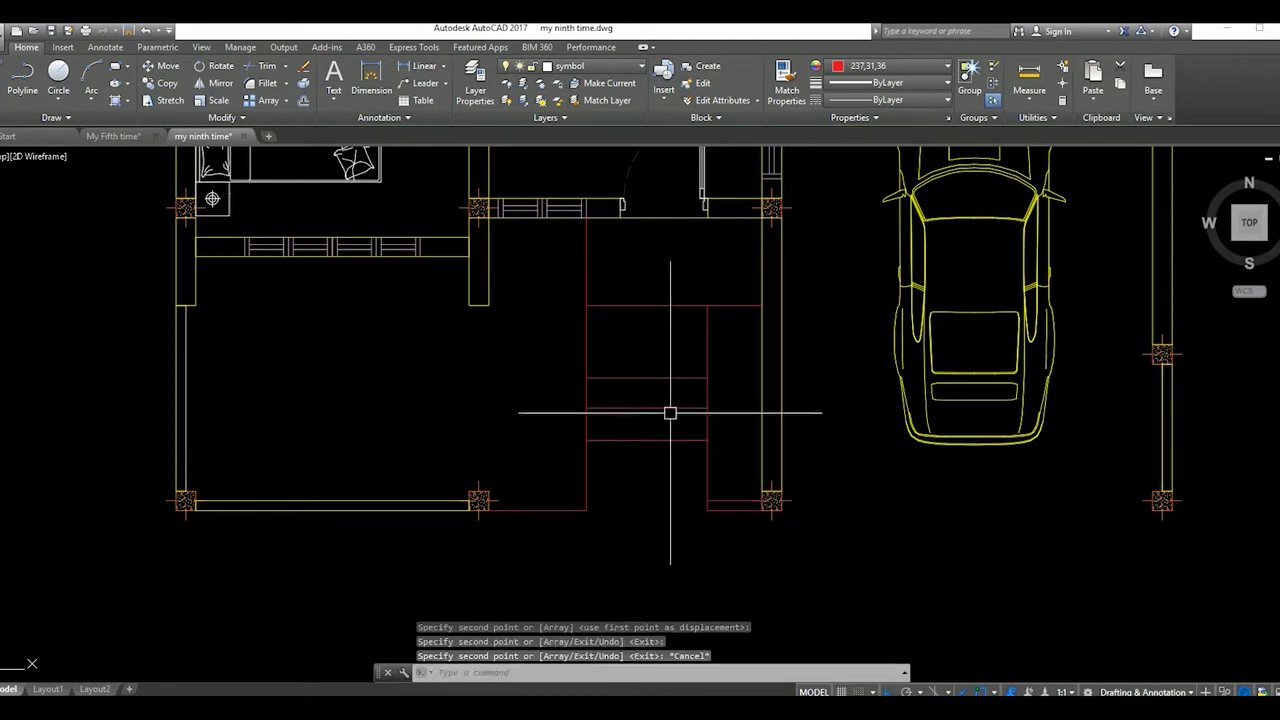
Erase the extra copied step line and bring the whole floor plan into view
{"action": "left_click", "coordinate": [669, 408]}
{"action": "type", "text": "e"}
{"action": "key", "text": "Return"}
{"action": "scroll", "coordinate": [723, 457], "scroll_direction": "down", "scroll_amount": 5}
{"action": "middle_click_drag", "start_coordinate": [737, 466], "coordinate": [628, 457]}
{"action": "scroll", "coordinate": [694, 391], "scroll_direction": "down", "scroll_amount": 2}
{"action": "scroll", "coordinate": [700, 415], "scroll_direction": "up", "scroll_amount": 2}
{"action": "mouse_move", "coordinate": [700, 415]}
{"action": "middle_mouse_down"}
{"action": "mouse_move", "coordinate": [618, 421]}
{"action": "mouse_move", "coordinate": [697, 315]}
{"action": "middle_mouse_up"}
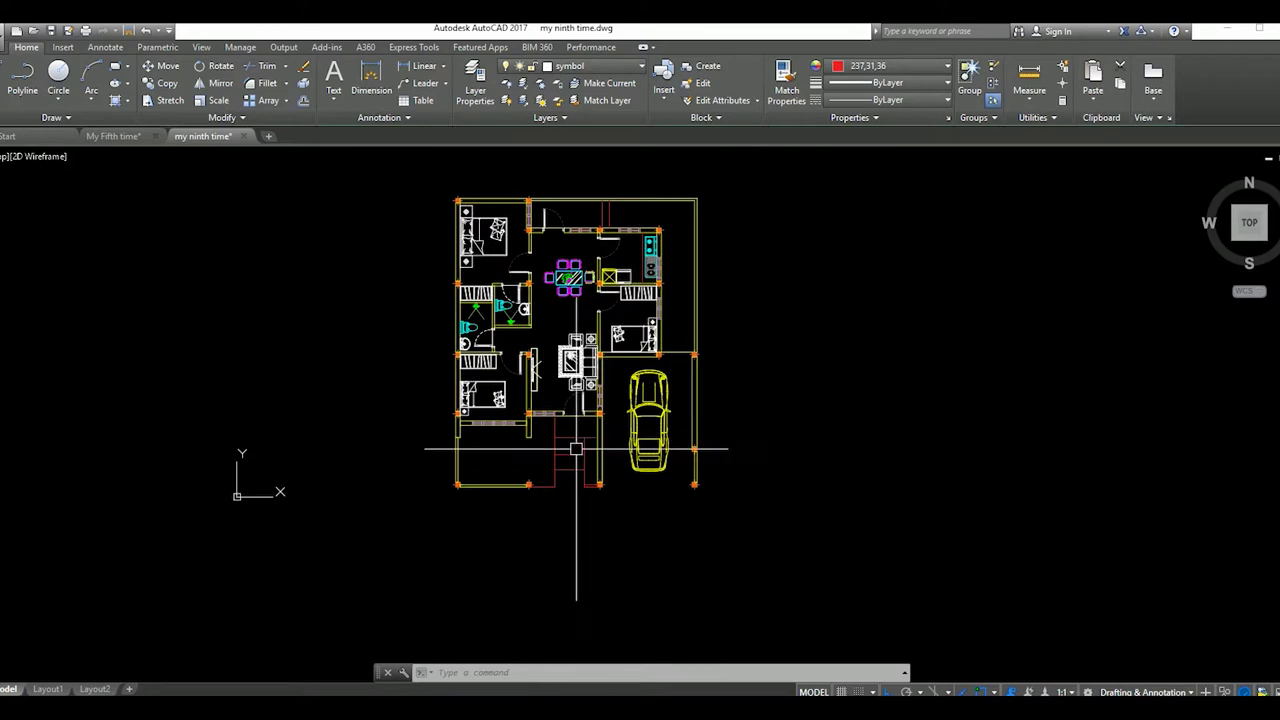
Make 'hatch' the current layer from the Layer dropdown
{"action": "scroll", "coordinate": [539, 452], "scroll_direction": "up", "scroll_amount": 4}
{"action": "scroll", "coordinate": [565, 435], "scroll_direction": "down", "scroll_amount": 2}
{"action": "scroll", "coordinate": [565, 435], "scroll_direction": "down", "scroll_amount": 2}
{"action": "middle_click_drag", "start_coordinate": [820, 440], "coordinate": [777, 443]}
{"action": "scroll", "coordinate": [777, 443], "scroll_direction": "up", "scroll_amount": 2}
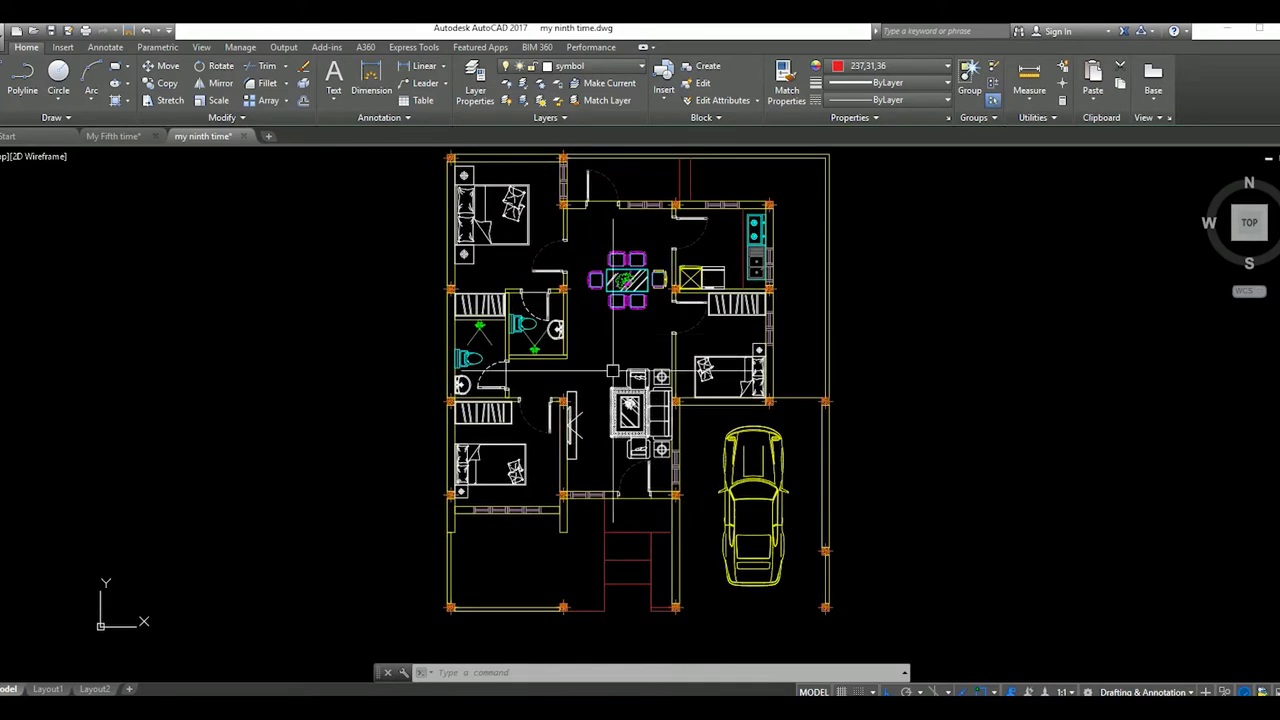
{"action": "middle_click_drag", "start_coordinate": [612, 371], "coordinate": [617, 351]}
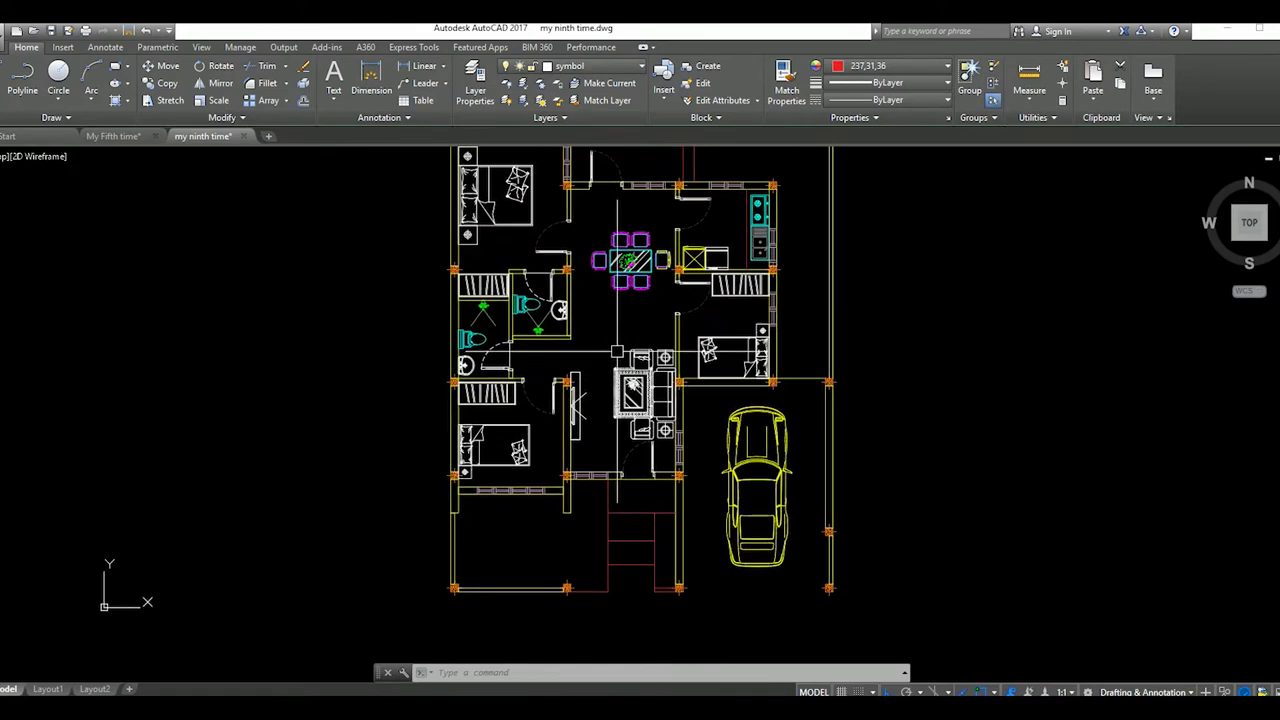
{"action": "left_click", "coordinate": [601, 68]}
{"action": "left_click", "coordinate": [570, 187]}
Set the object colour to a medium blue and start the HATCH command
{"action": "scroll", "coordinate": [643, 334], "scroll_direction": "down", "scroll_amount": 2}
{"action": "scroll", "coordinate": [580, 330], "scroll_direction": "up", "scroll_amount": 2}
{"action": "scroll", "coordinate": [802, 225], "scroll_direction": "up", "scroll_amount": 1}
{"action": "left_click", "coordinate": [925, 68]}
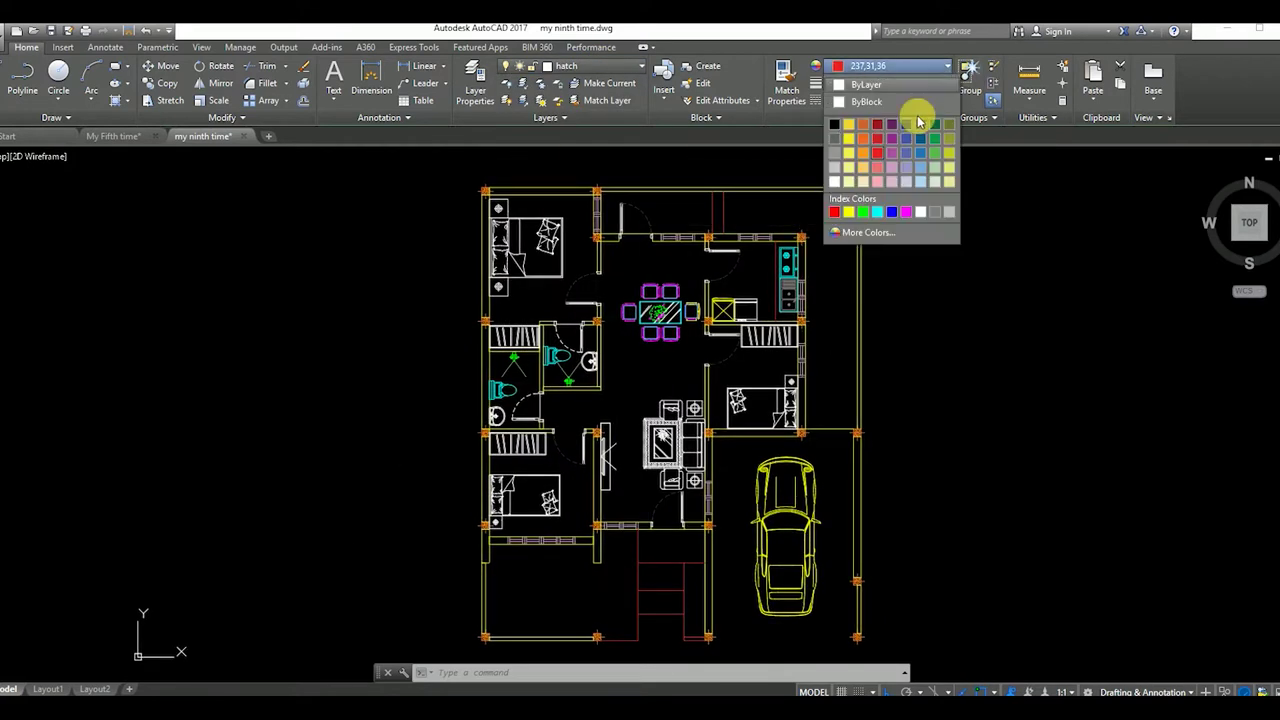
{"action": "left_click", "coordinate": [918, 183]}
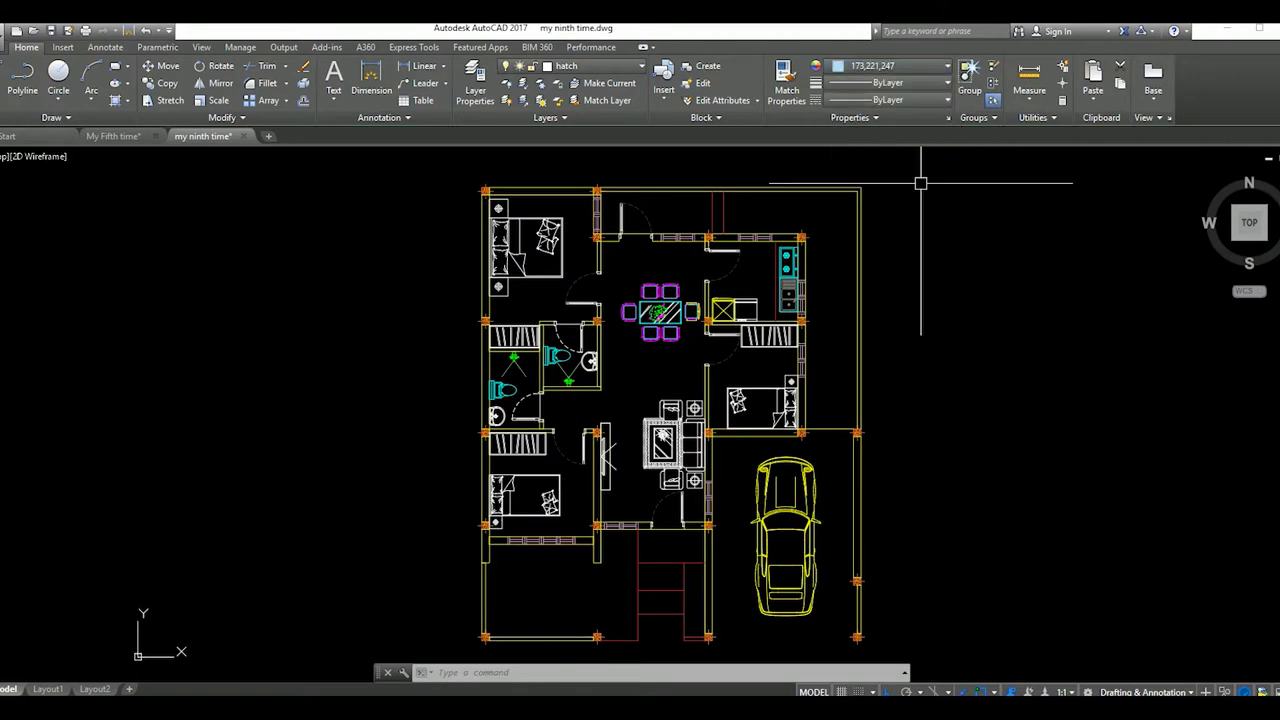
{"action": "left_click", "coordinate": [915, 67]}
{"action": "left_click", "coordinate": [922, 164]}
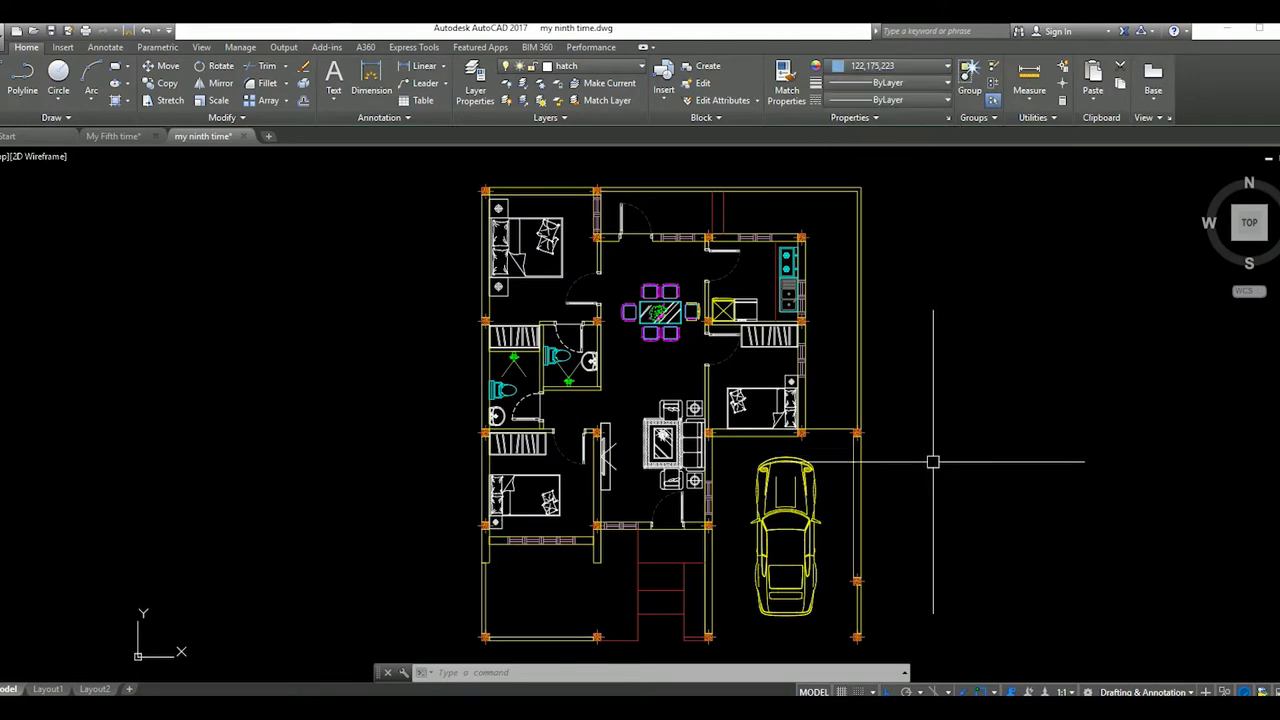
{"action": "type", "text": "h"}
{"action": "key", "text": "Return"}
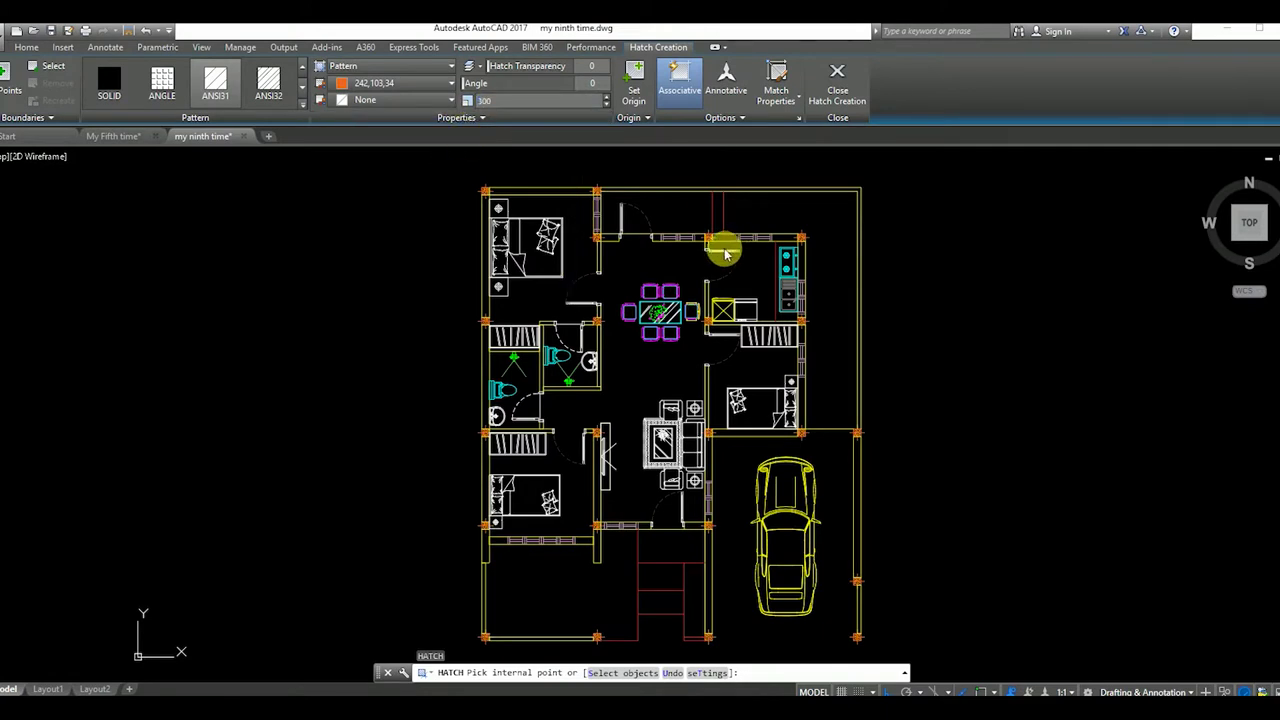
Set the hatch colour to light blue 122,175,223
{"action": "scroll", "coordinate": [751, 325], "scroll_direction": "up", "scroll_amount": 4}
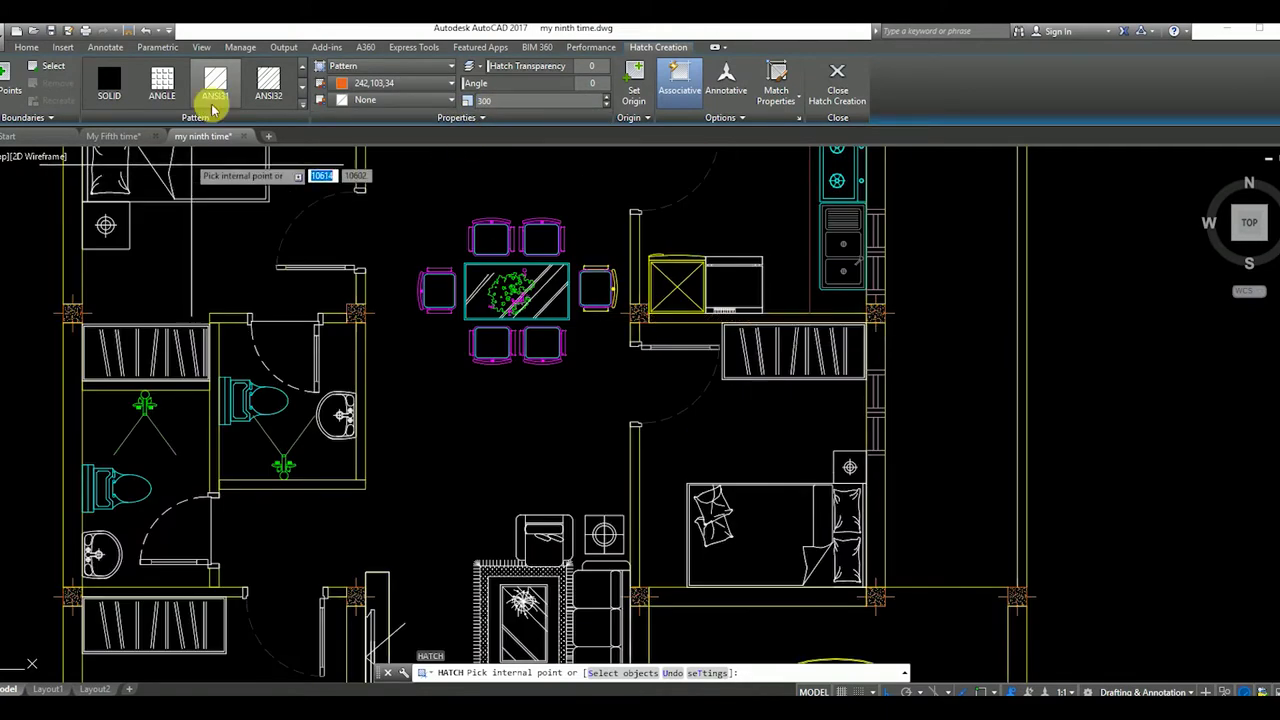
{"action": "left_click", "coordinate": [416, 84]}
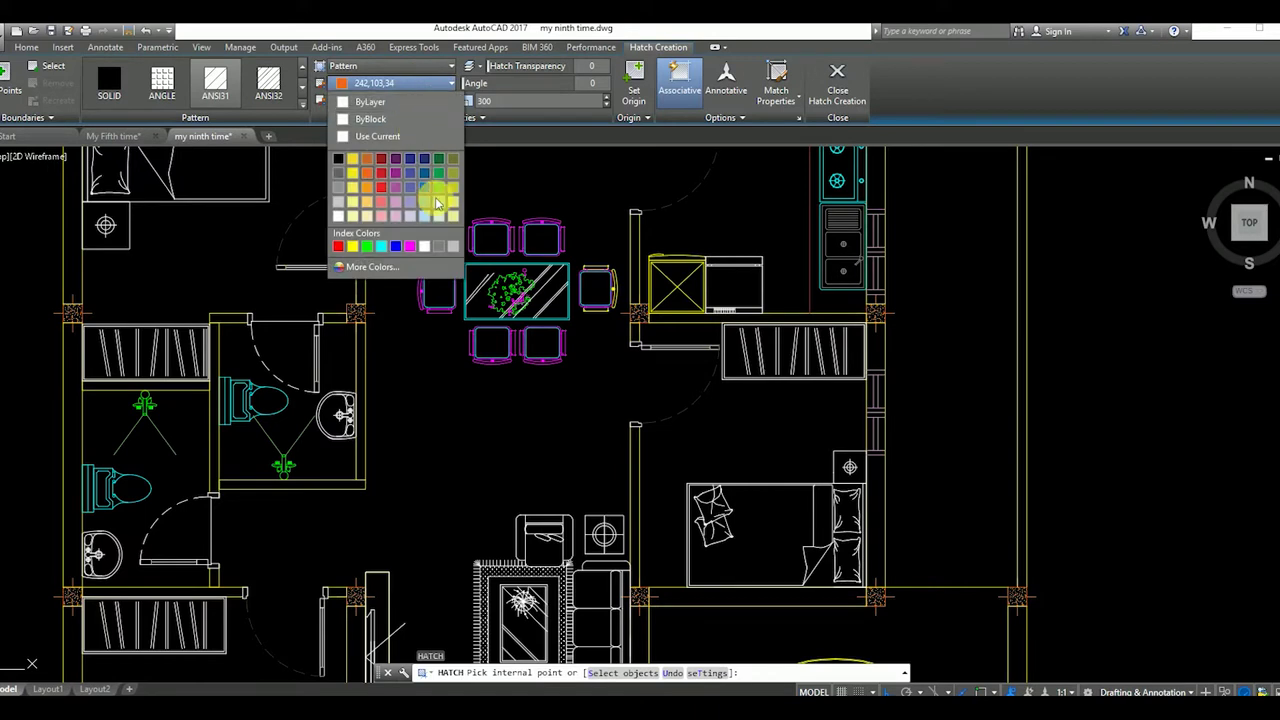
{"action": "left_click", "coordinate": [424, 201]}
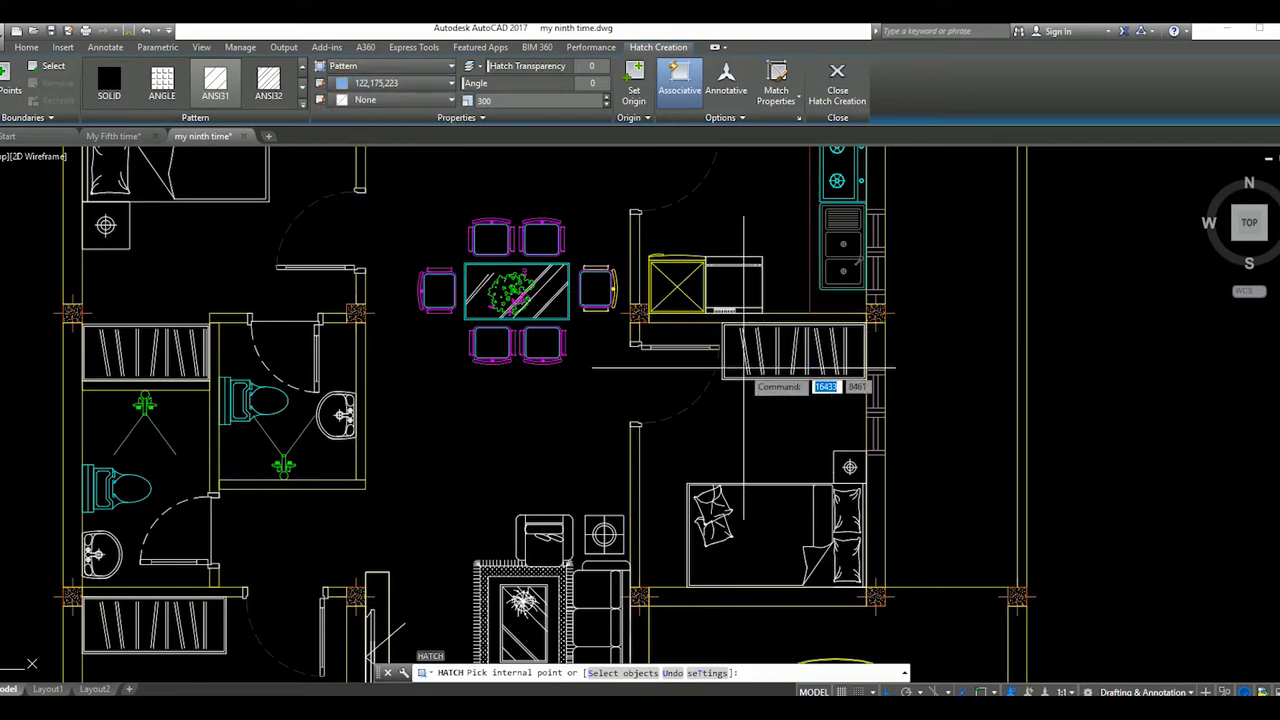
{"action": "scroll", "coordinate": [770, 356], "scroll_direction": "down", "scroll_amount": 2}
{"action": "scroll", "coordinate": [770, 356], "scroll_direction": "up", "scroll_amount": 3}
{"action": "scroll", "coordinate": [814, 357], "scroll_direction": "down", "scroll_amount": 3}
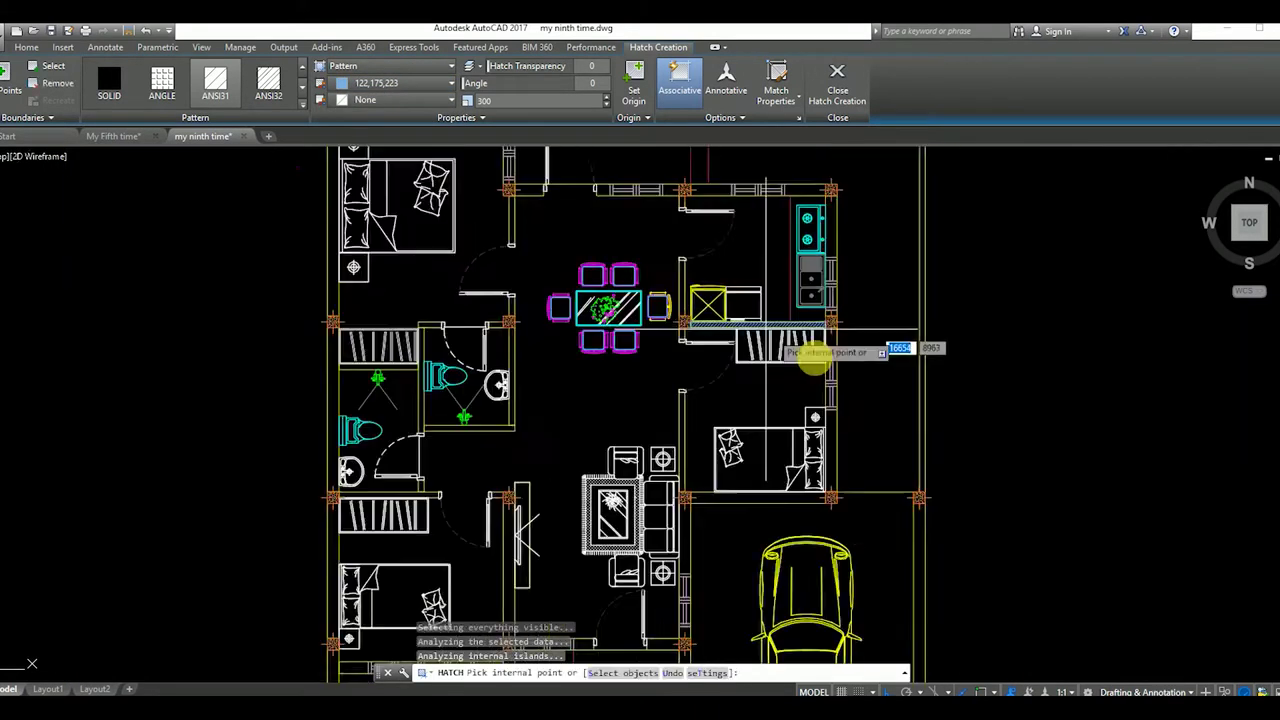
Hatch the wall strips beside the right wardrobe and the dining area
{"action": "left_click", "coordinate": [790, 318]}
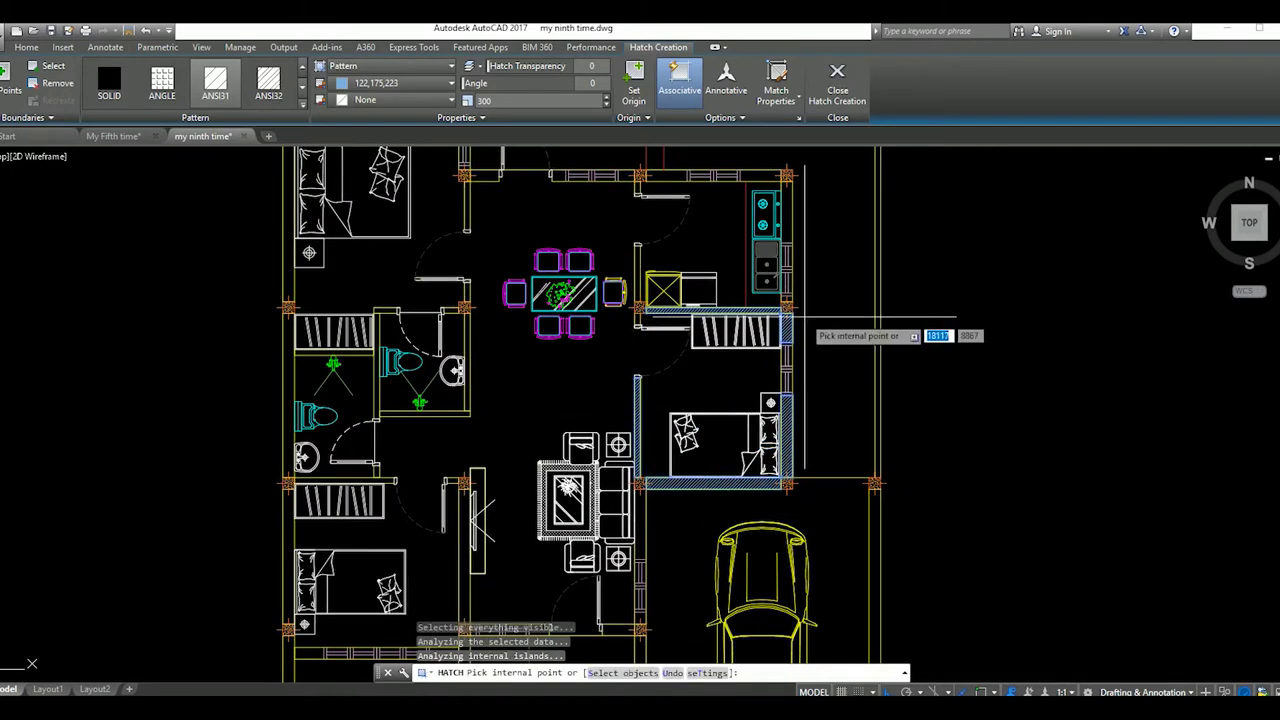
{"action": "scroll", "coordinate": [810, 318], "scroll_direction": "up", "scroll_amount": 2}
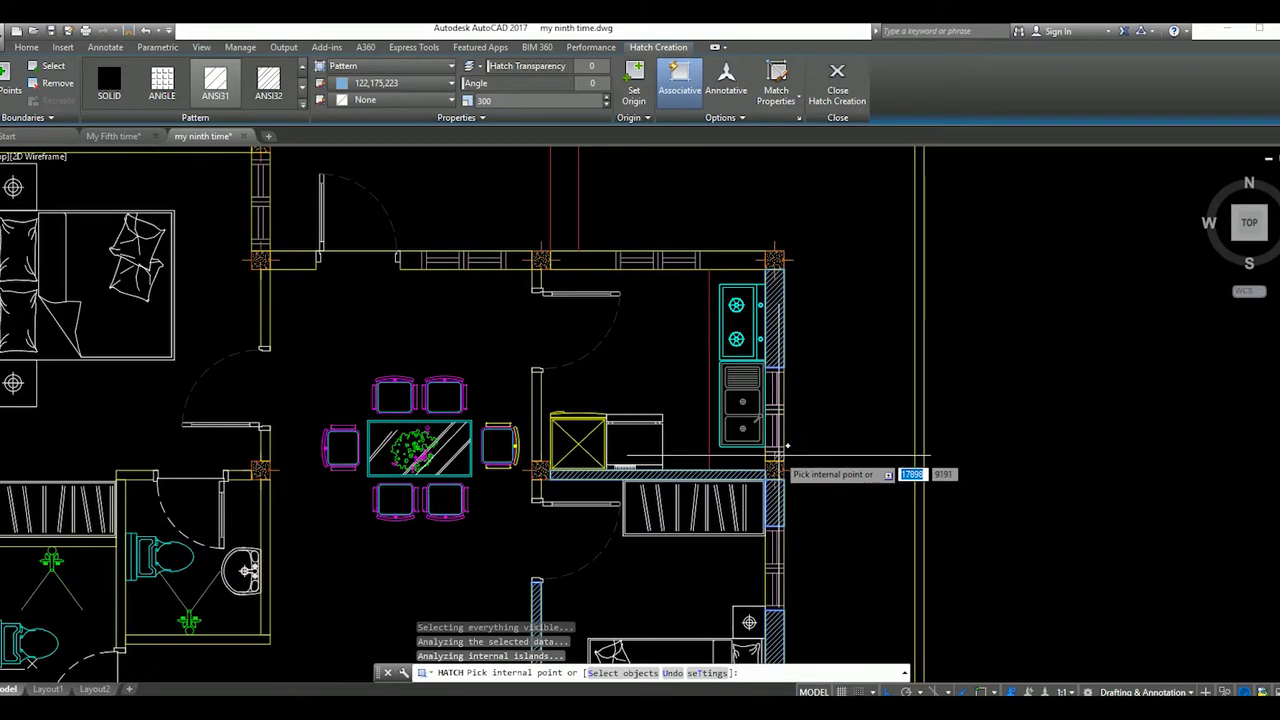
{"action": "middle_click_drag", "start_coordinate": [594, 257], "coordinate": [784, 262]}
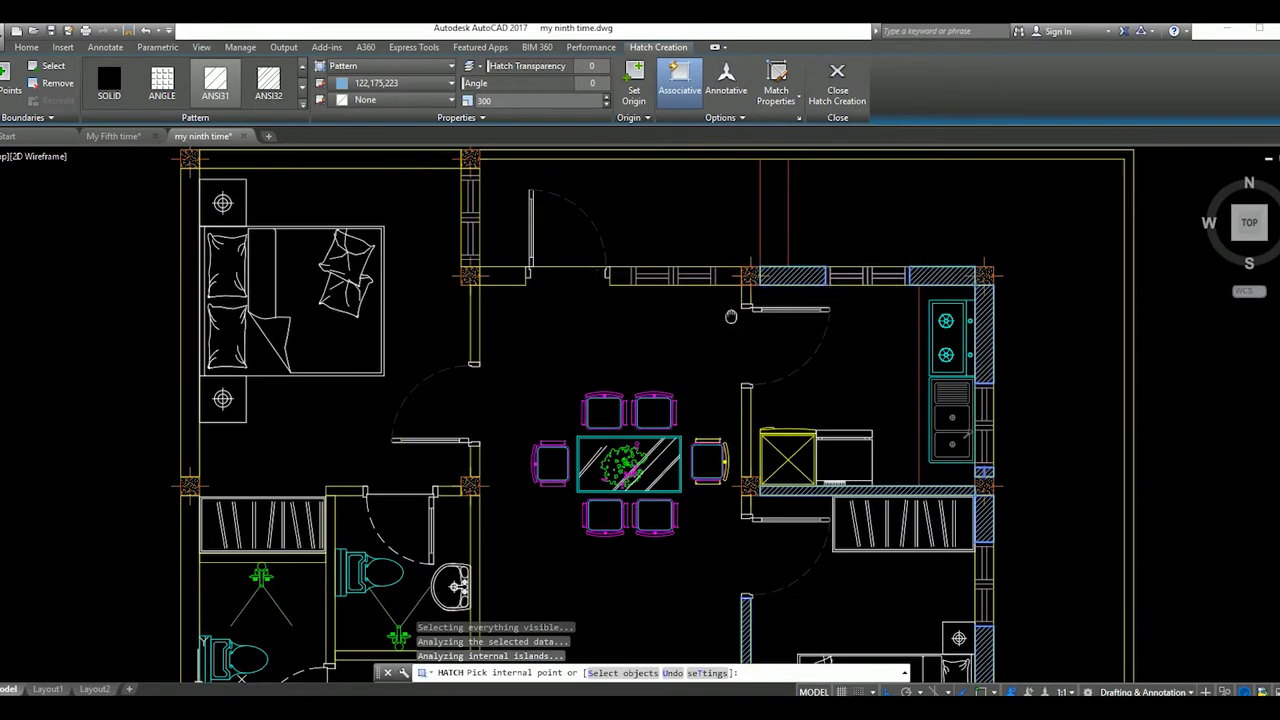
{"action": "scroll", "coordinate": [740, 280], "scroll_direction": "up", "scroll_amount": 2}
{"action": "scroll", "coordinate": [730, 284], "scroll_direction": "up", "scroll_amount": 2}
{"action": "scroll", "coordinate": [750, 350], "scroll_direction": "down", "scroll_amount": 2}
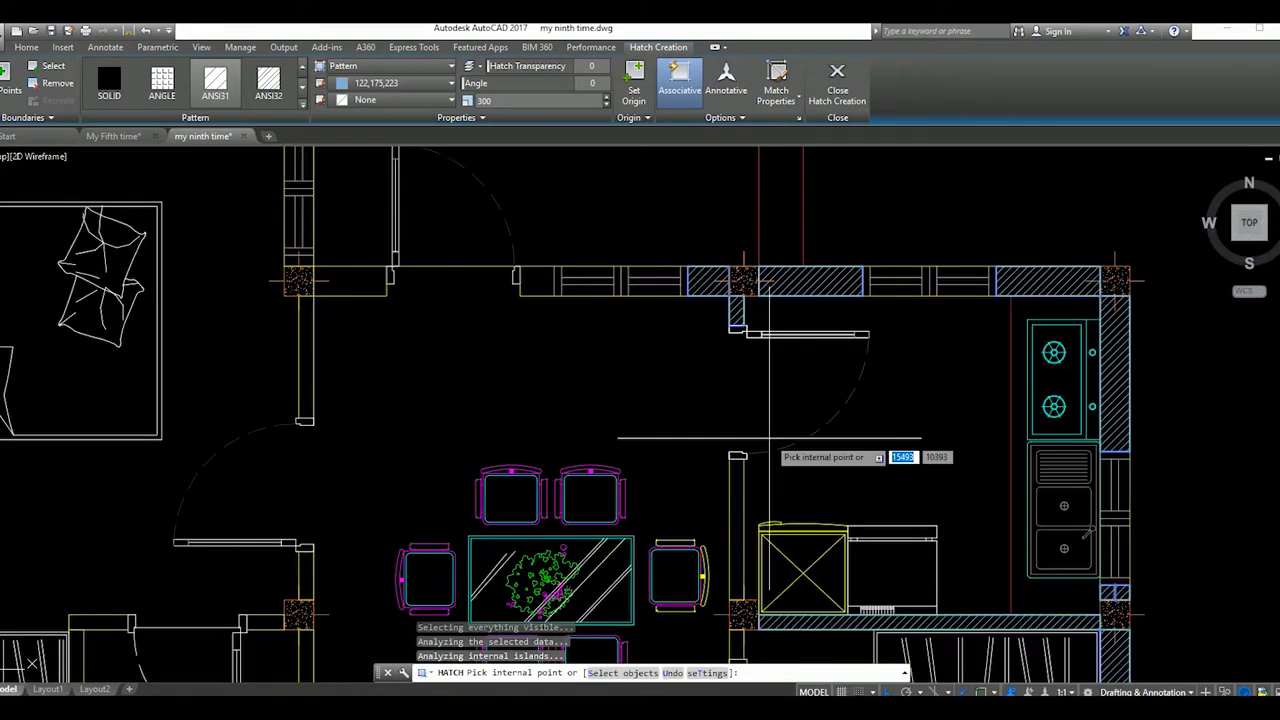
{"action": "middle_click_drag", "start_coordinate": [769, 437], "coordinate": [793, 179]}
{"action": "left_click", "coordinate": [765, 390]}
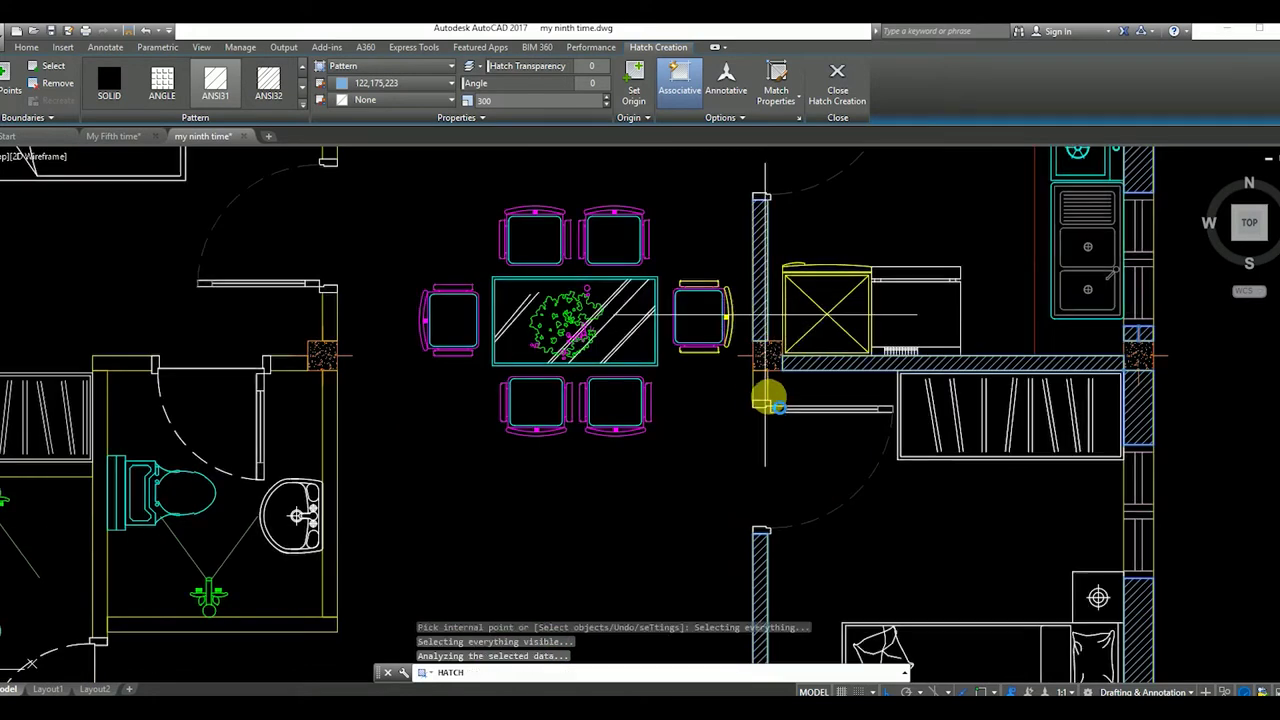
{"action": "scroll", "coordinate": [755, 350], "scroll_direction": "down", "scroll_amount": 5}
{"action": "scroll", "coordinate": [830, 362], "scroll_direction": "up", "scroll_amount": 5}
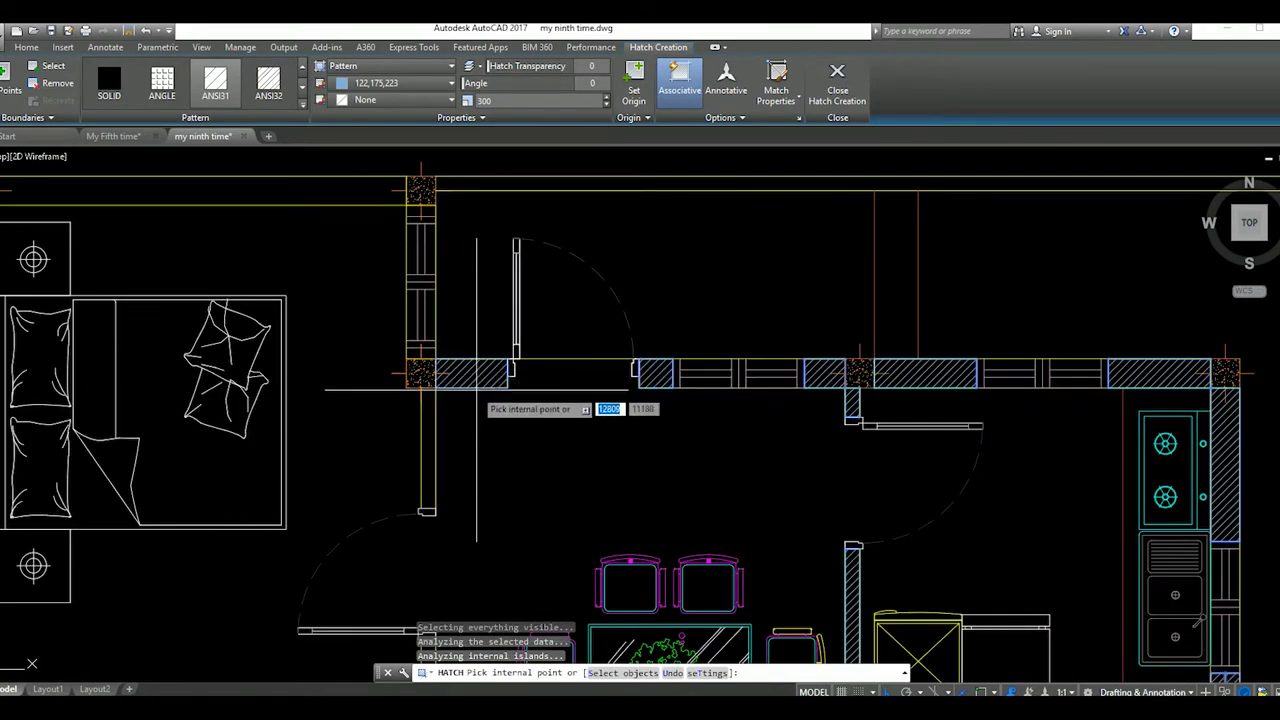
Hatch the wall segments around the bathroom door, toilet and sink
{"action": "middle_click_drag", "start_coordinate": [423, 427], "coordinate": [499, 419]}
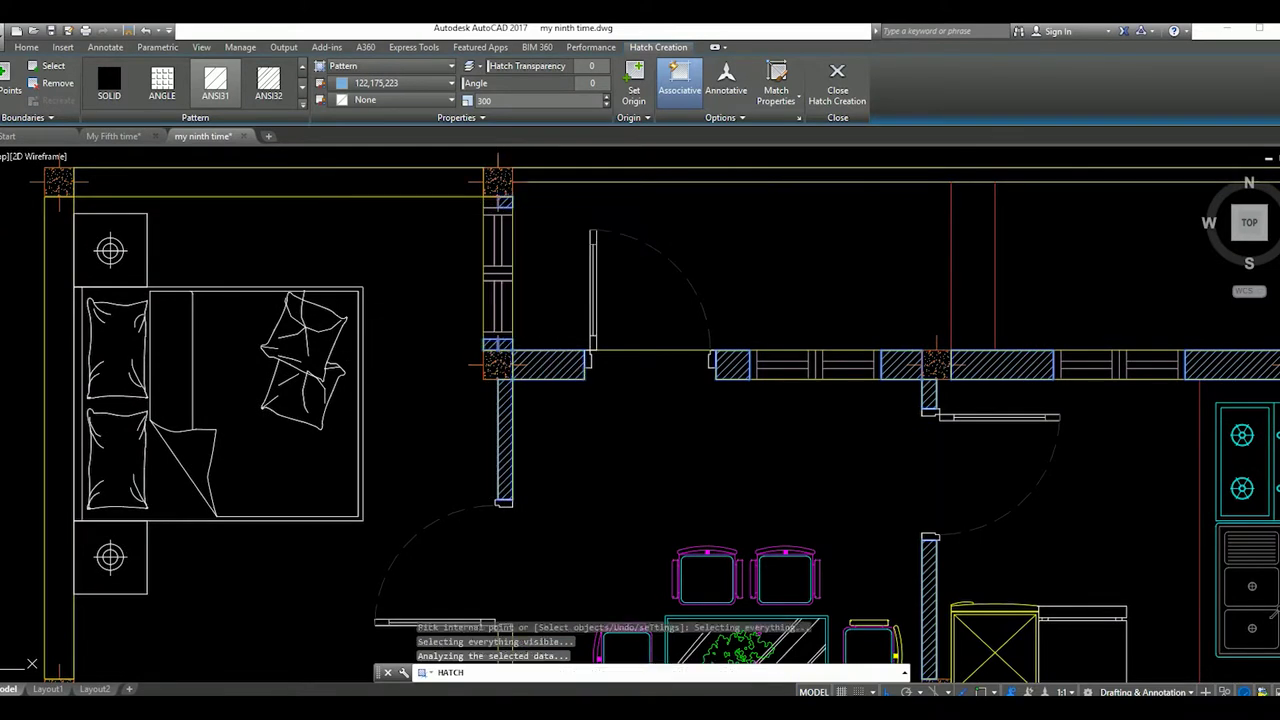
{"action": "middle_click_drag", "start_coordinate": [566, 244], "coordinate": [783, 290]}
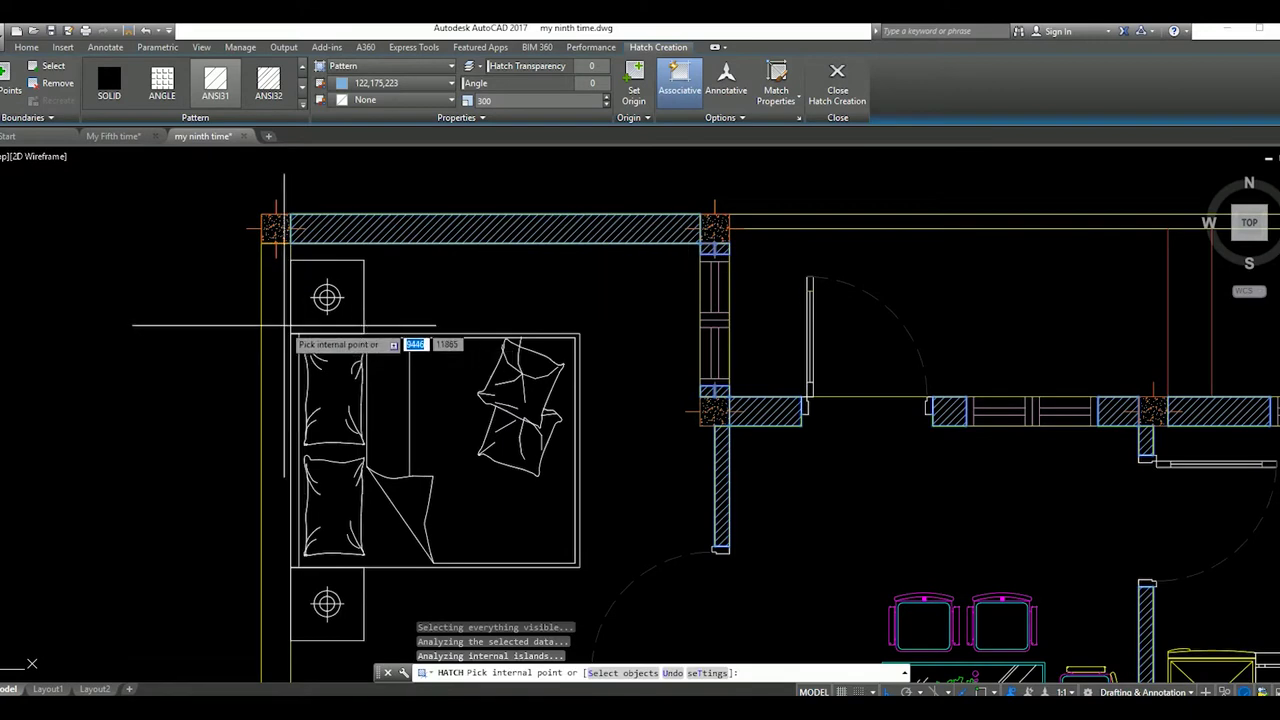
{"action": "scroll", "coordinate": [371, 308], "scroll_direction": "down", "scroll_amount": 4}
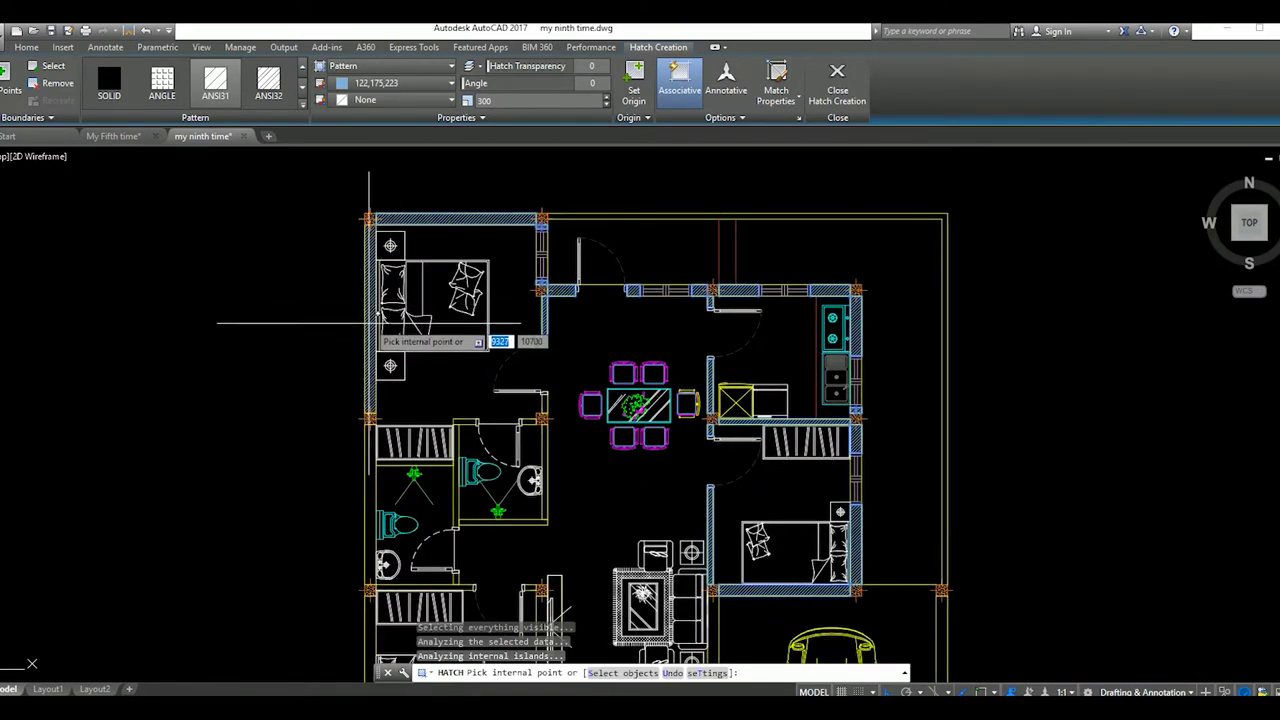
{"action": "scroll", "coordinate": [370, 444], "scroll_direction": "down", "scroll_amount": 2}
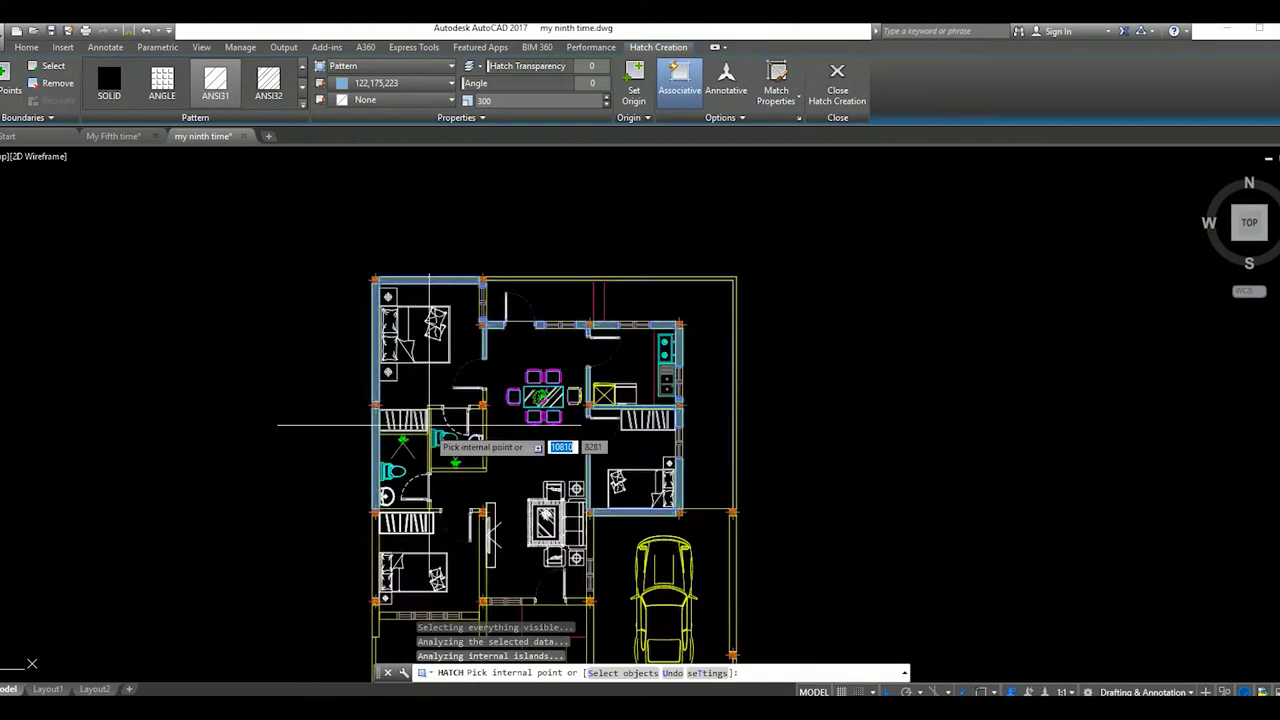
{"action": "scroll", "coordinate": [435, 425], "scroll_direction": "up", "scroll_amount": 7}
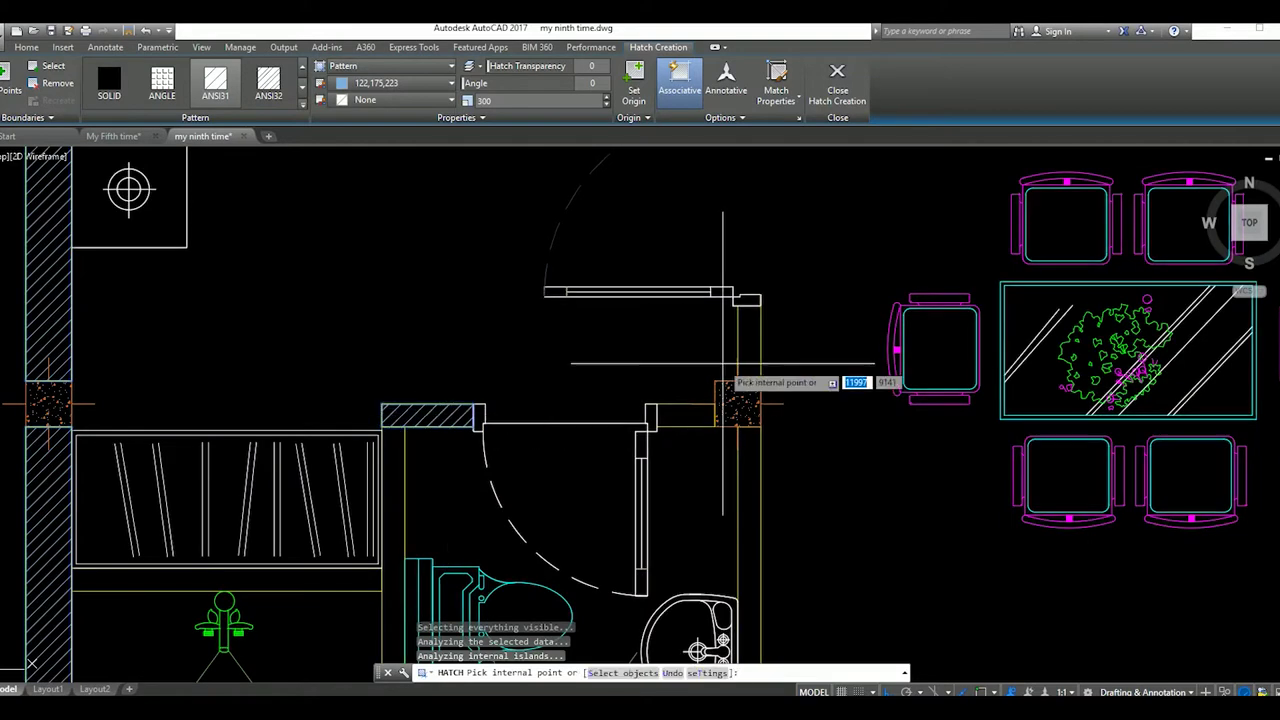
{"action": "left_click", "coordinate": [748, 345]}
{"action": "left_click", "coordinate": [690, 416]}
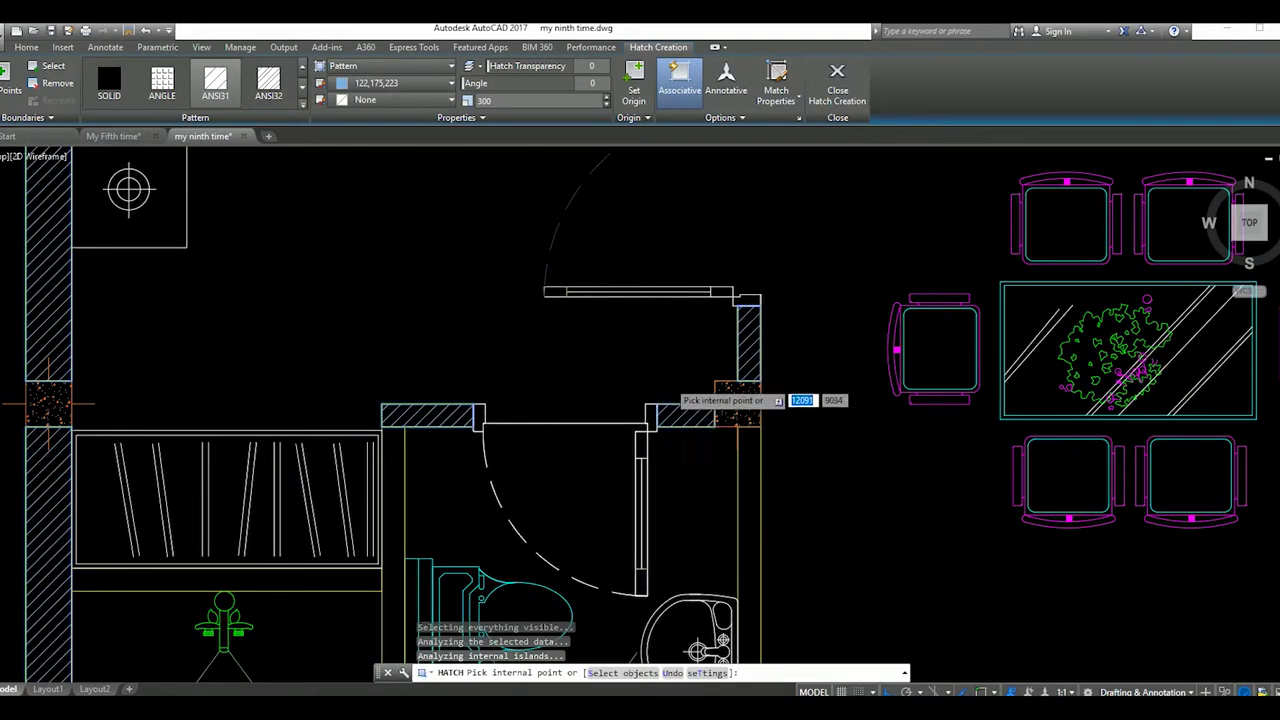
{"action": "scroll", "coordinate": [678, 371], "scroll_direction": "down", "scroll_amount": 5}
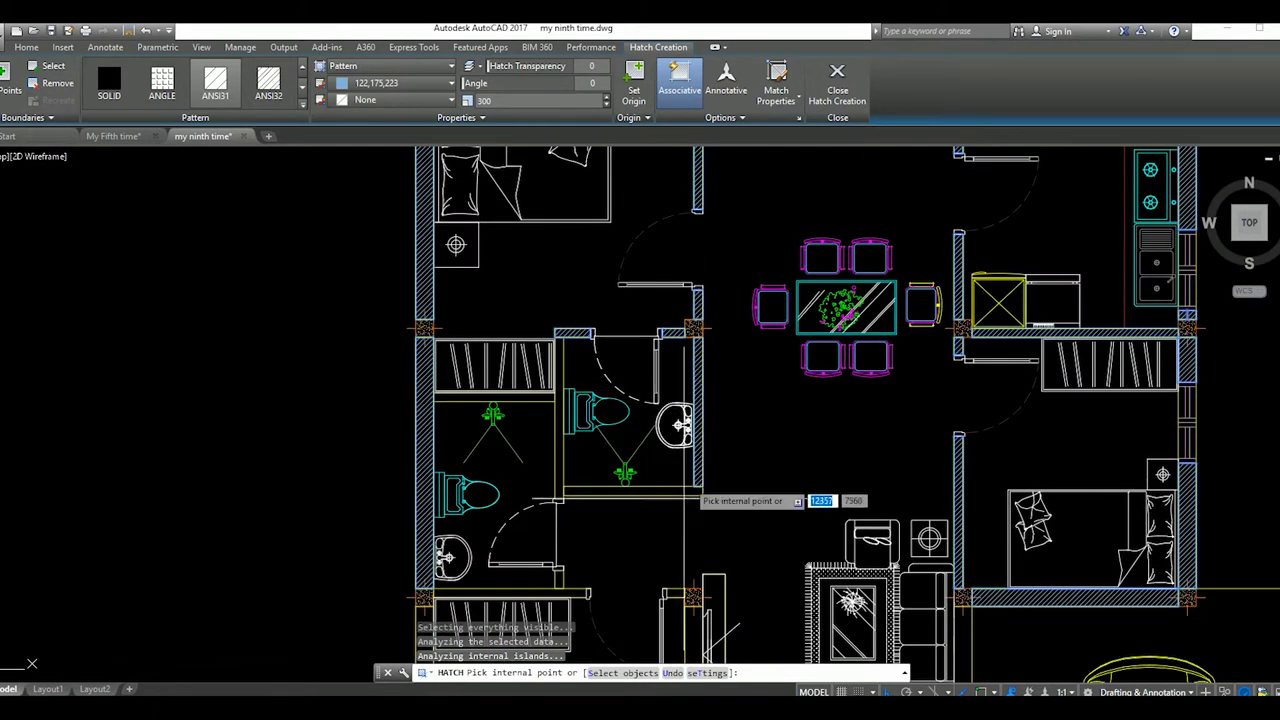
{"action": "left_click", "coordinate": [560, 450]}
{"action": "left_click", "coordinate": [535, 398]}
{"action": "scroll", "coordinate": [600, 437], "scroll_direction": "down", "scroll_amount": 5}
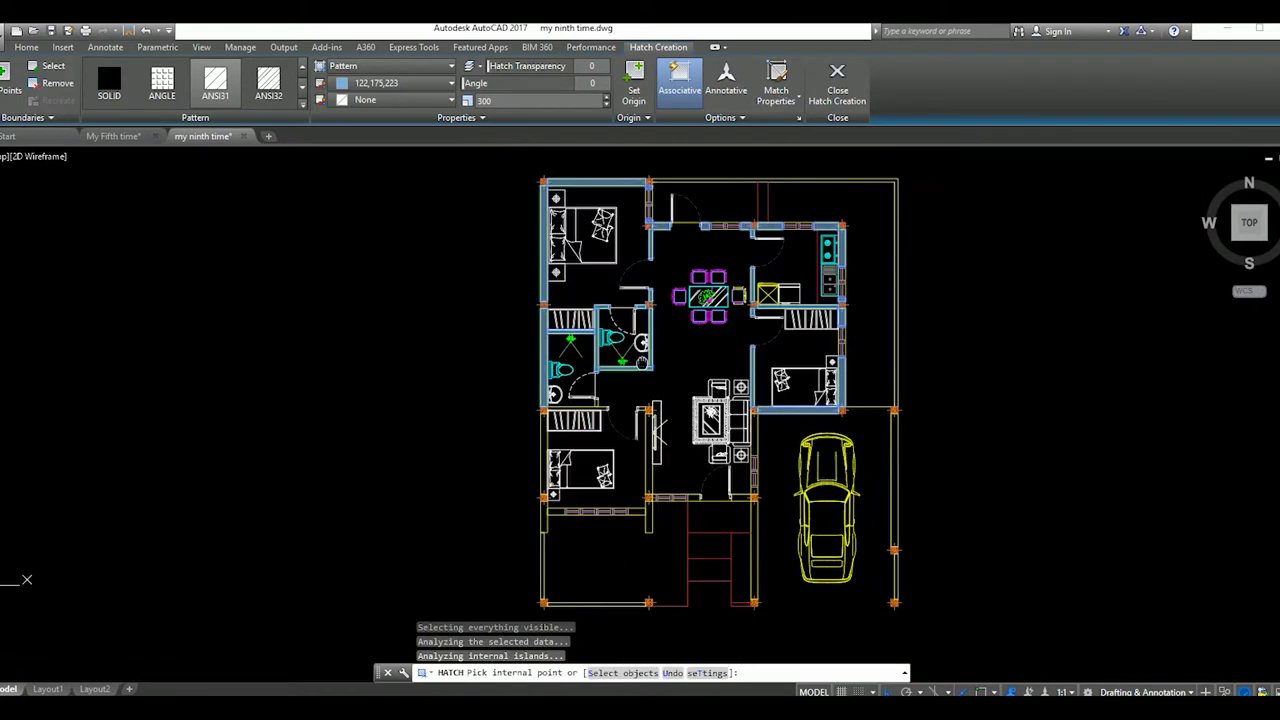
{"action": "scroll", "coordinate": [540, 390], "scroll_direction": "up", "scroll_amount": 6}
{"action": "left_click", "coordinate": [535, 396]}
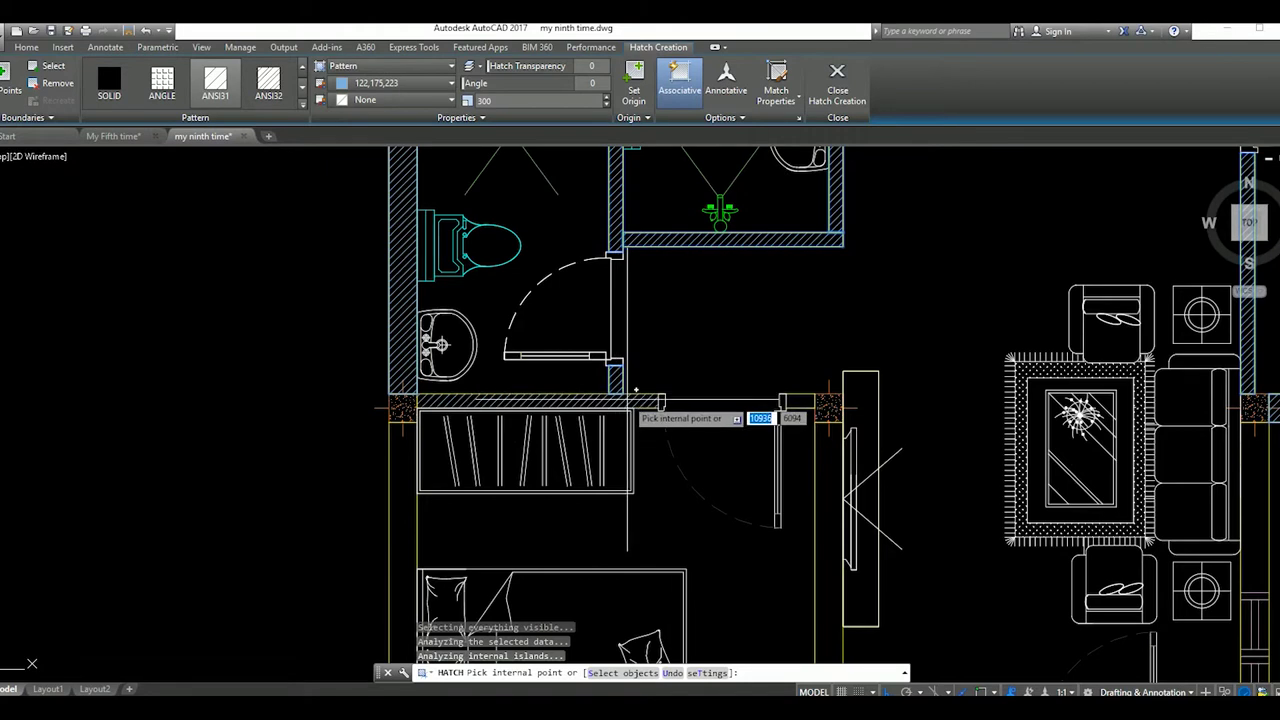
Hatch the wall strip beside the car in the garage
{"action": "scroll", "coordinate": [636, 390], "scroll_direction": "down", "scroll_amount": 2}
{"action": "middle_click_drag", "start_coordinate": [582, 419], "coordinate": [582, 341]}
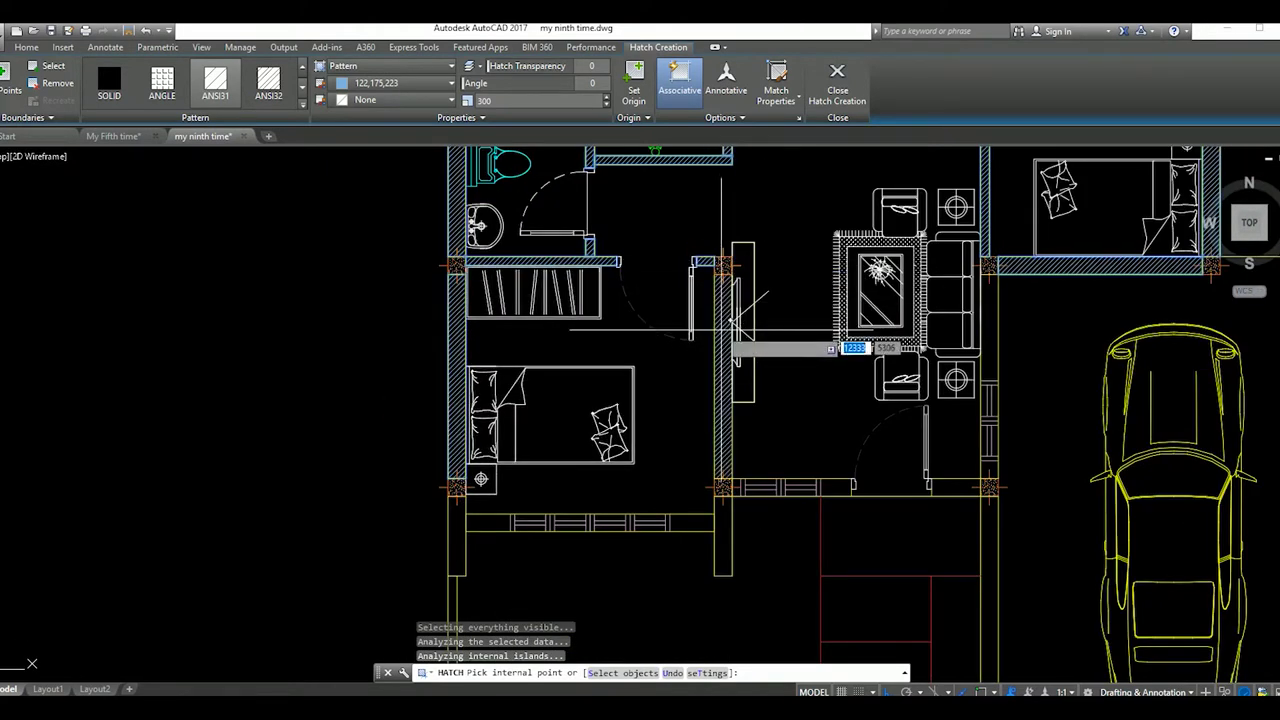
{"action": "middle_click_drag", "start_coordinate": [776, 542], "coordinate": [765, 436]}
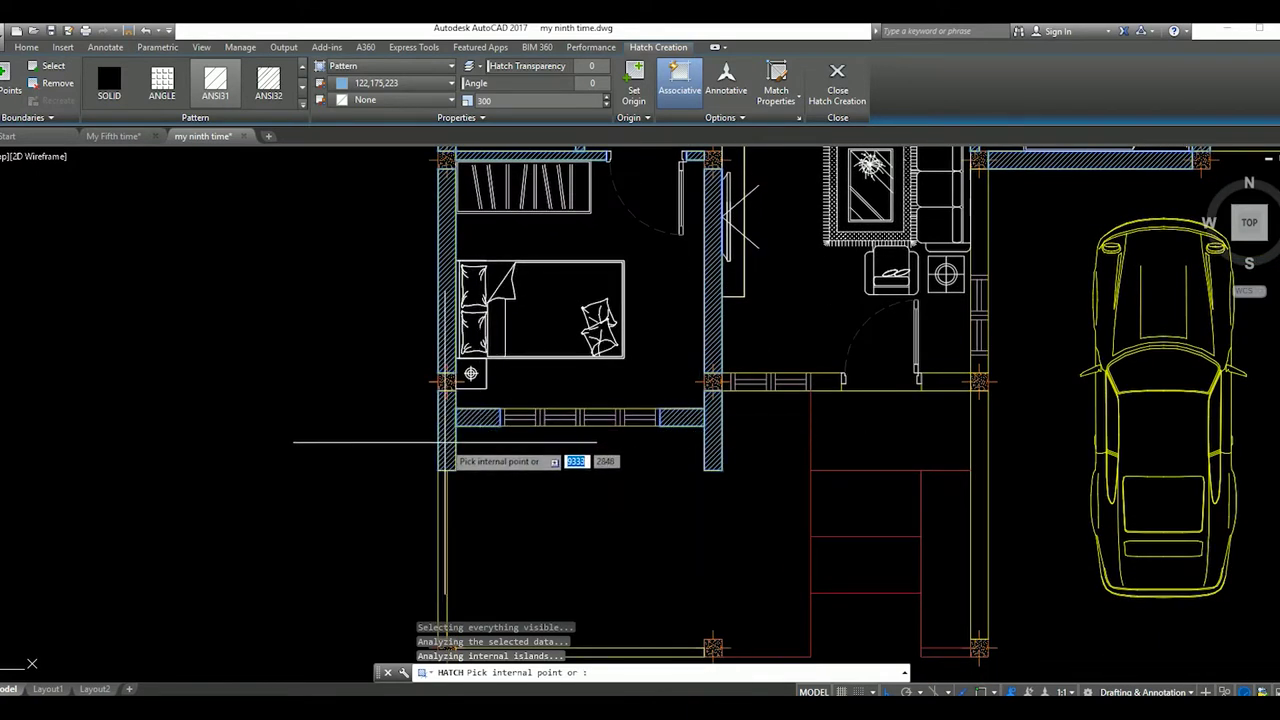
{"action": "scroll", "coordinate": [504, 347], "scroll_direction": "down", "scroll_amount": 3}
{"action": "scroll", "coordinate": [603, 363], "scroll_direction": "up", "scroll_amount": 5}
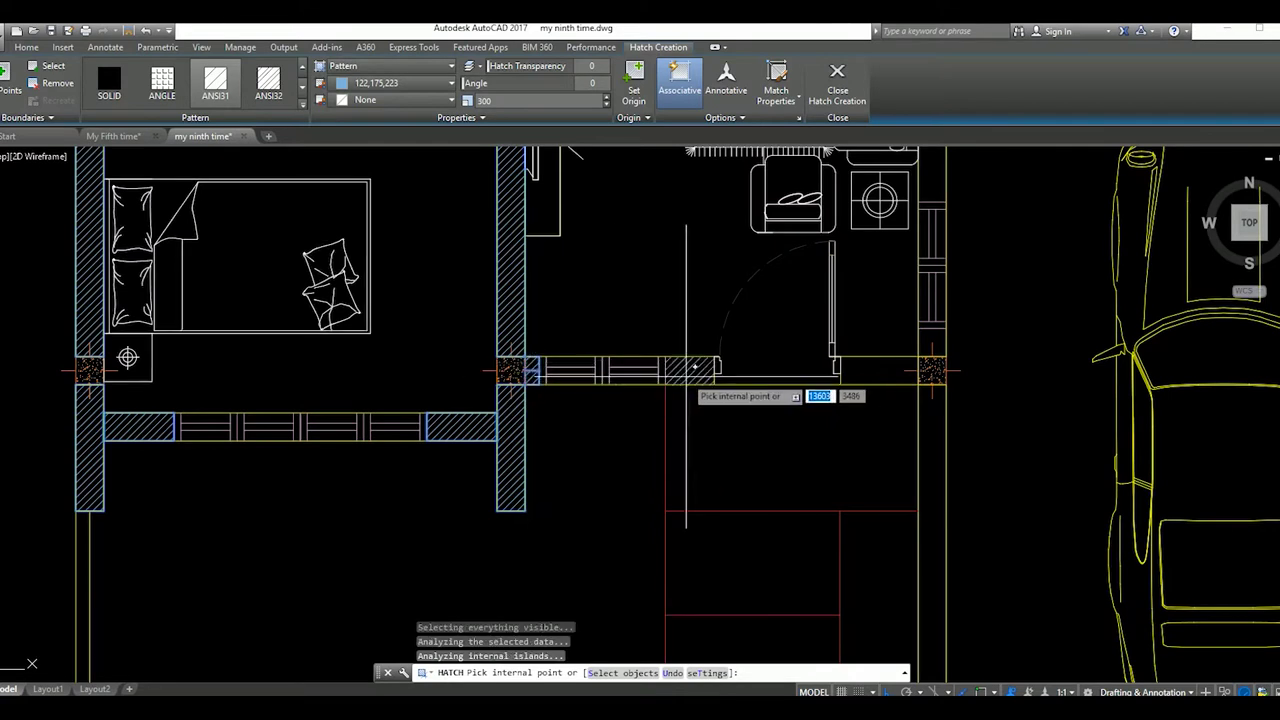
{"action": "scroll", "coordinate": [690, 368], "scroll_direction": "down", "scroll_amount": 2}
{"action": "scroll", "coordinate": [705, 395], "scroll_direction": "down", "scroll_amount": 2}
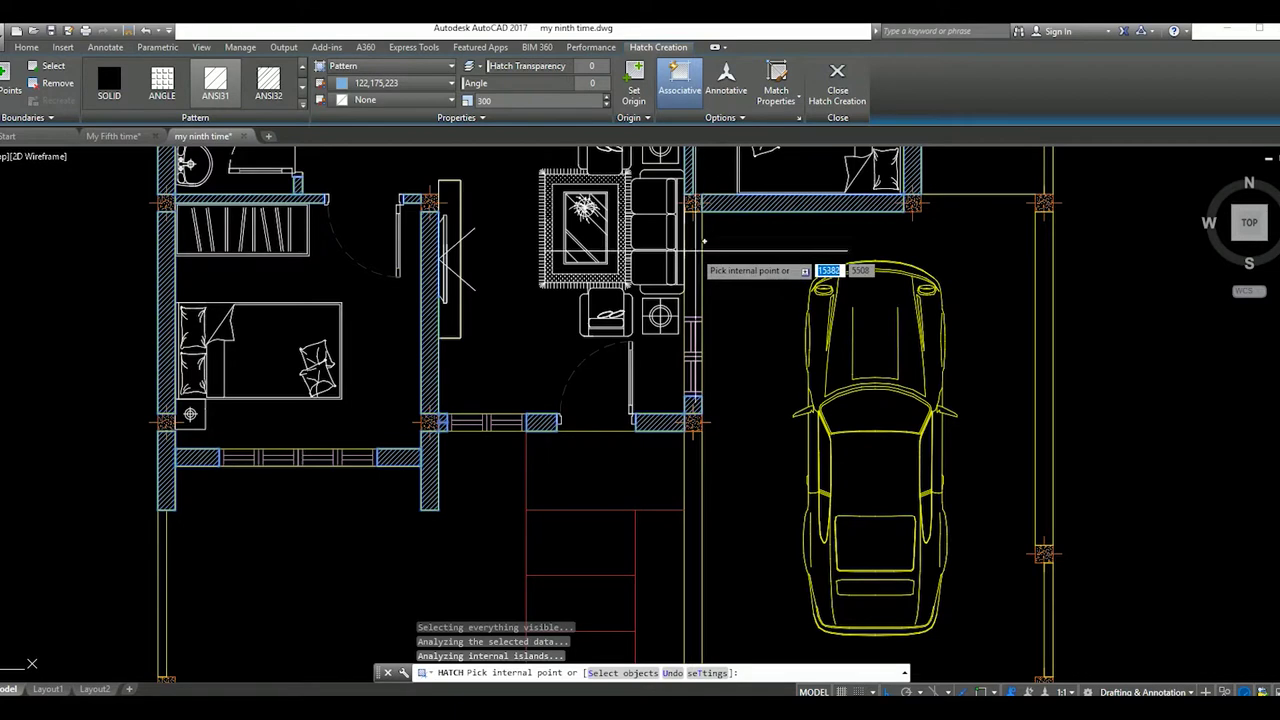
{"action": "scroll", "coordinate": [709, 269], "scroll_direction": "down", "scroll_amount": 2}
{"action": "middle_click_drag", "start_coordinate": [790, 268], "coordinate": [660, 396]}
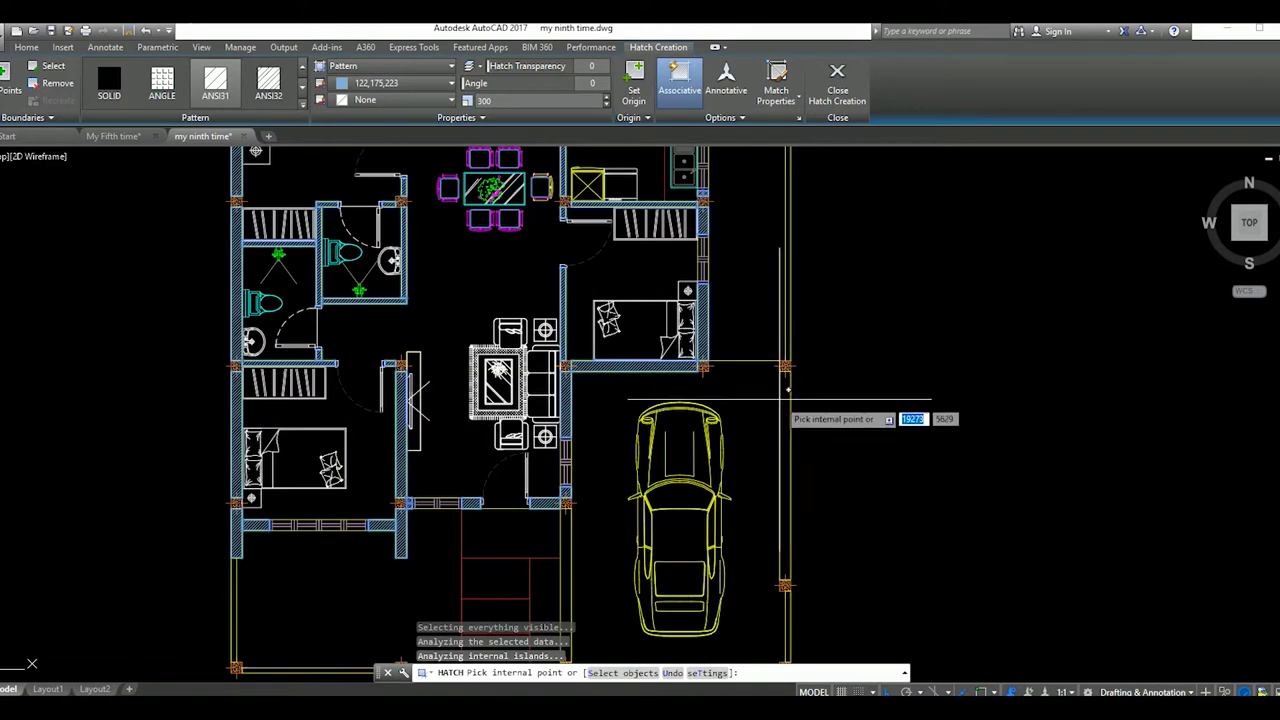
{"action": "left_click", "coordinate": [808, 420]}
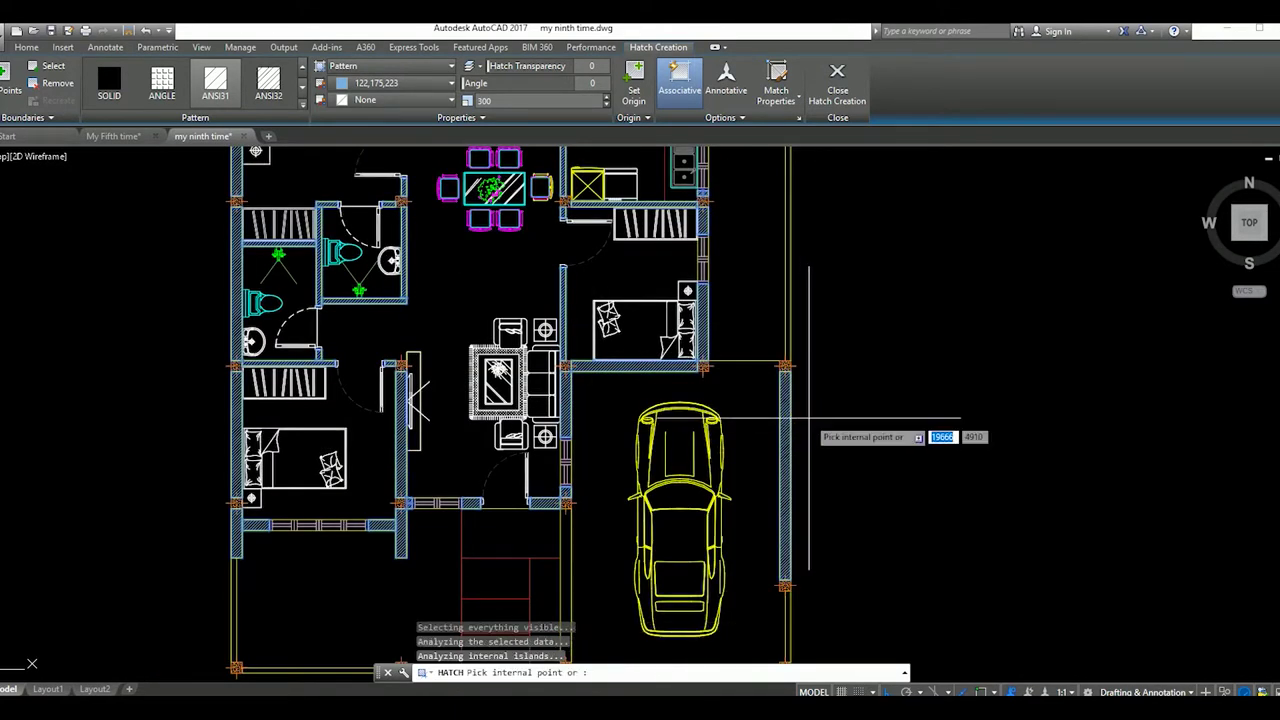
{"action": "scroll", "coordinate": [810, 415], "scroll_direction": "down", "scroll_amount": 3}
{"action": "scroll", "coordinate": [820, 385], "scroll_direction": "down", "scroll_amount": 2}
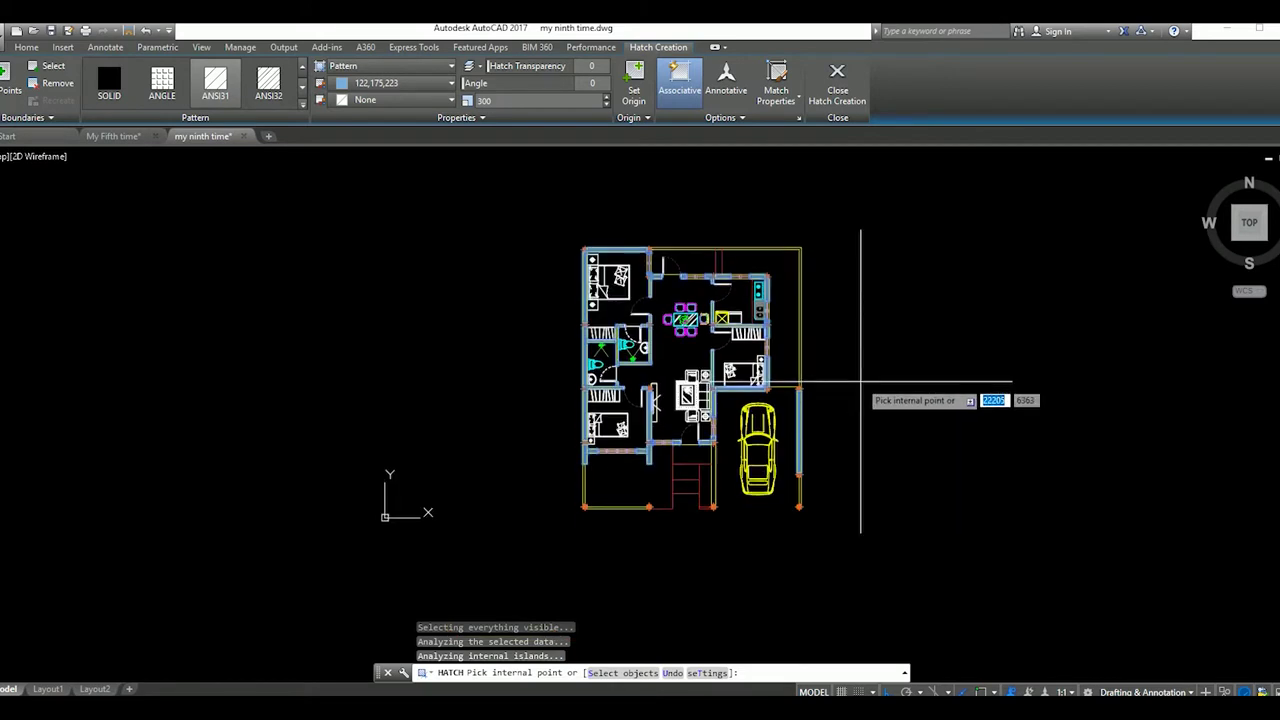
Hatch the larger and small bathroom floors with the ANSI37 pattern
{"action": "key", "text": "Escape"}
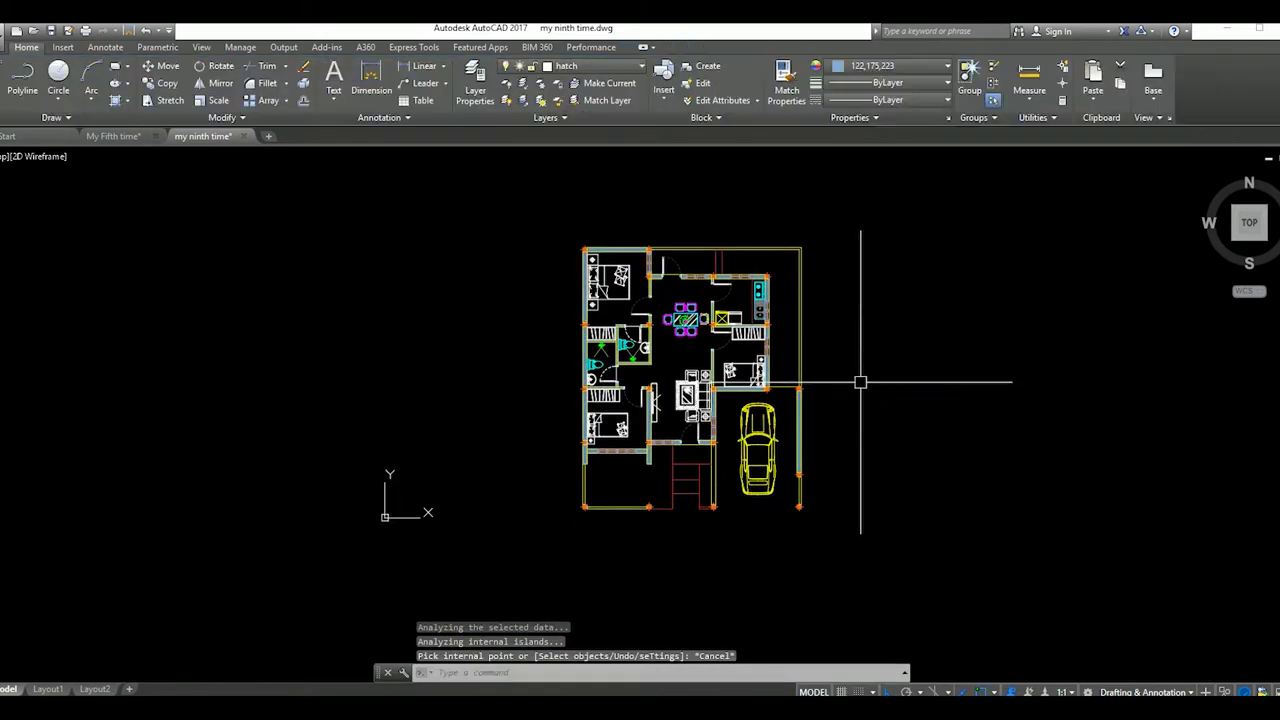
{"action": "scroll", "coordinate": [760, 380], "scroll_direction": "up", "scroll_amount": 2}
{"action": "scroll", "coordinate": [560, 340], "scroll_direction": "up", "scroll_amount": 2}
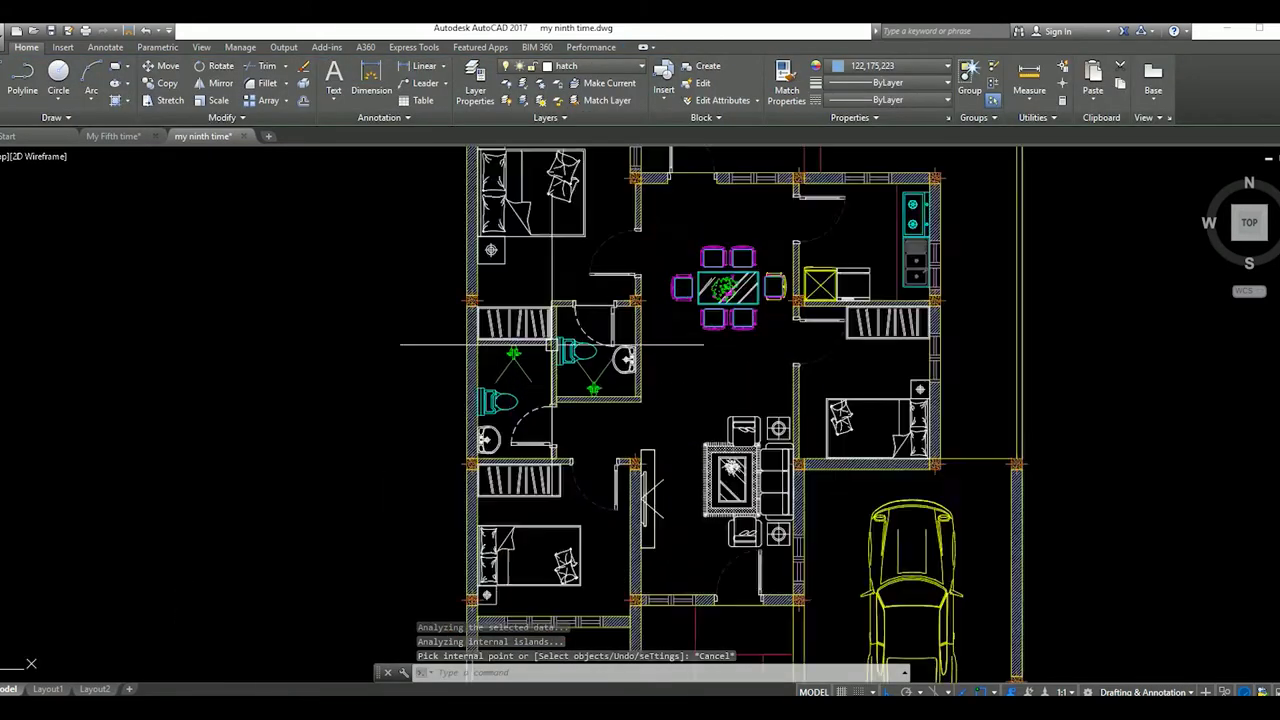
{"action": "scroll", "coordinate": [614, 371], "scroll_direction": "up", "scroll_amount": 2}
{"action": "type", "text": "h"}
{"action": "key", "text": "Return"}
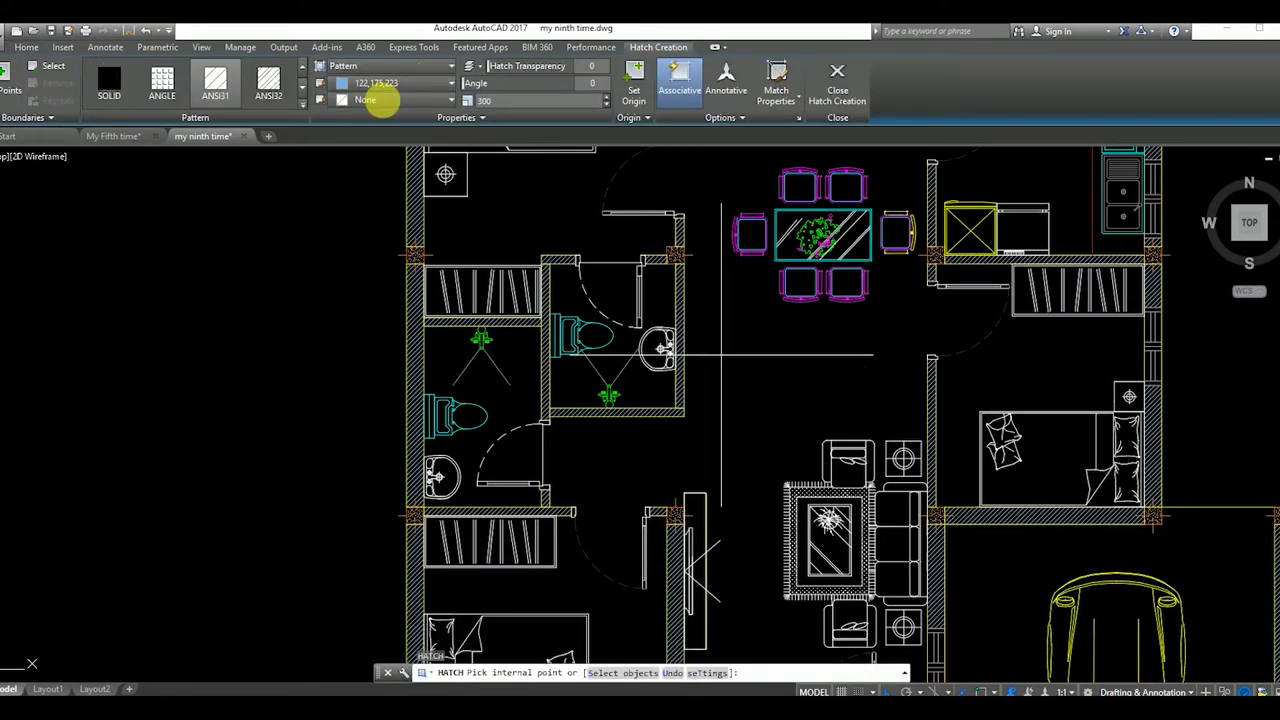
{"action": "left_click", "coordinate": [302, 106]}
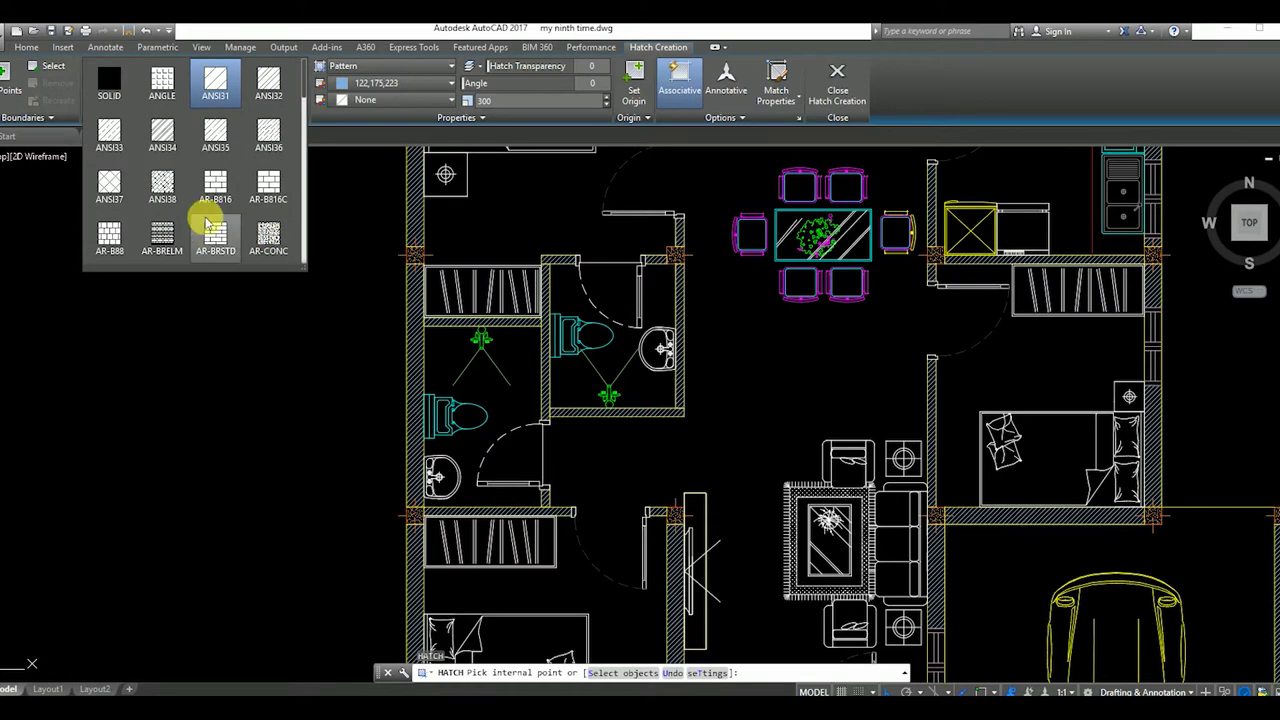
{"action": "left_click", "coordinate": [109, 190]}
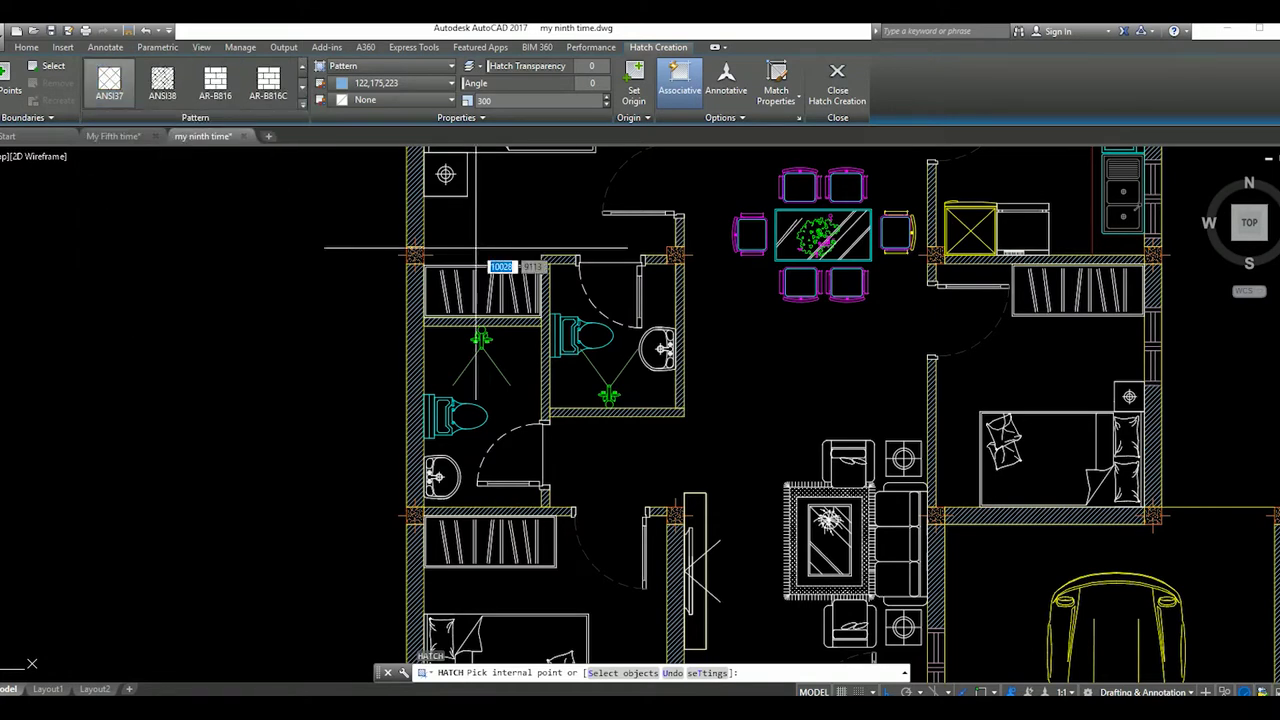
{"action": "left_click", "coordinate": [525, 373]}
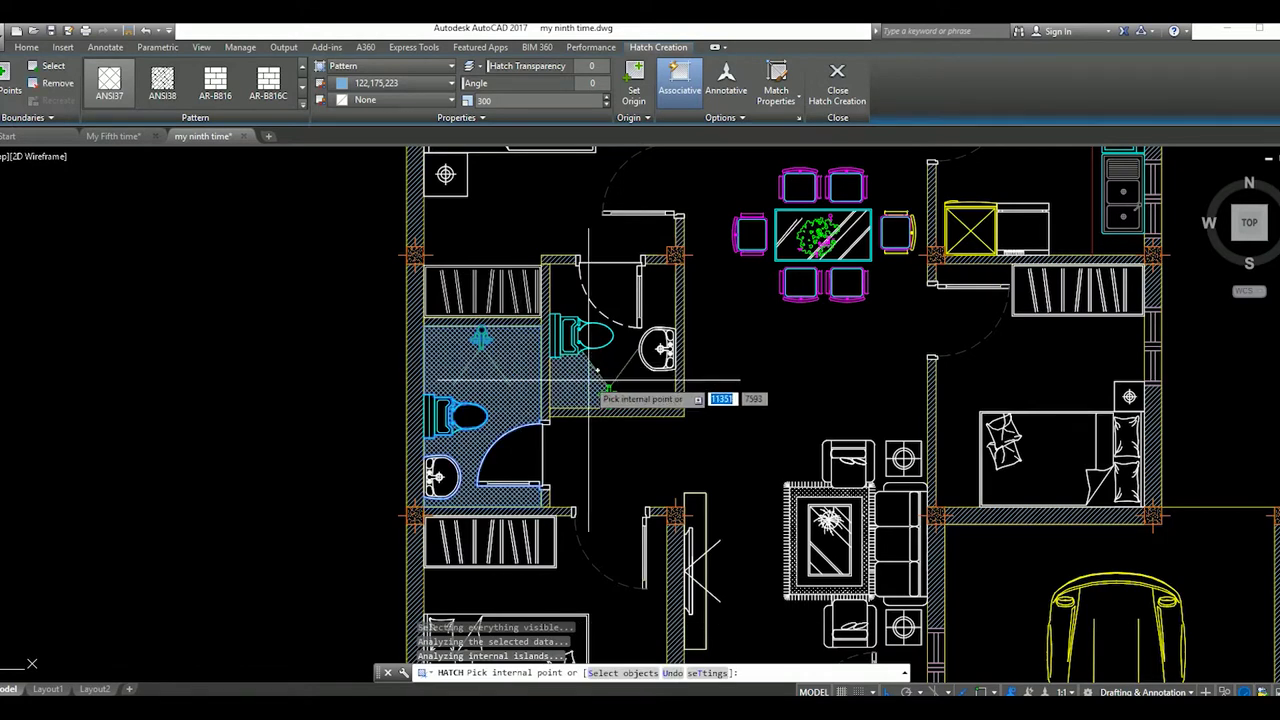
{"action": "left_click", "coordinate": [570, 300]}
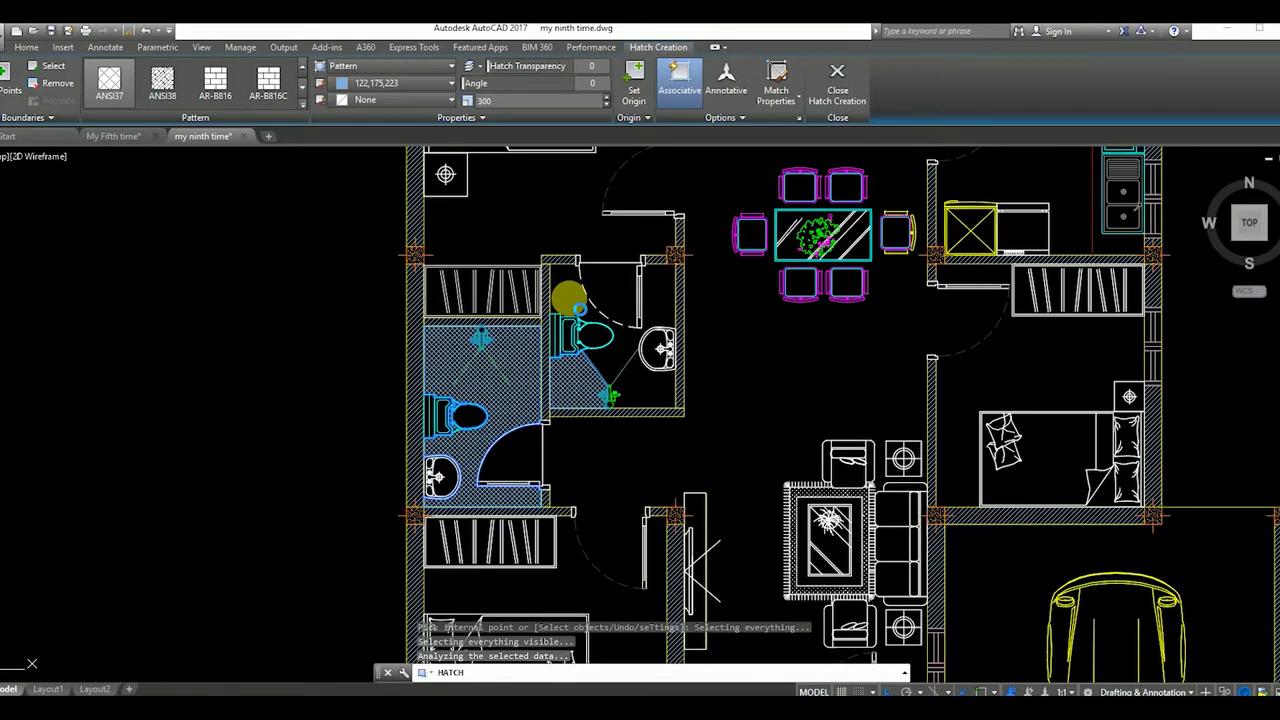
{"action": "scroll", "coordinate": [623, 354], "scroll_direction": "down", "scroll_amount": 5}
{"action": "scroll", "coordinate": [594, 351], "scroll_direction": "up", "scroll_amount": 5}
{"action": "left_click", "coordinate": [592, 355]}
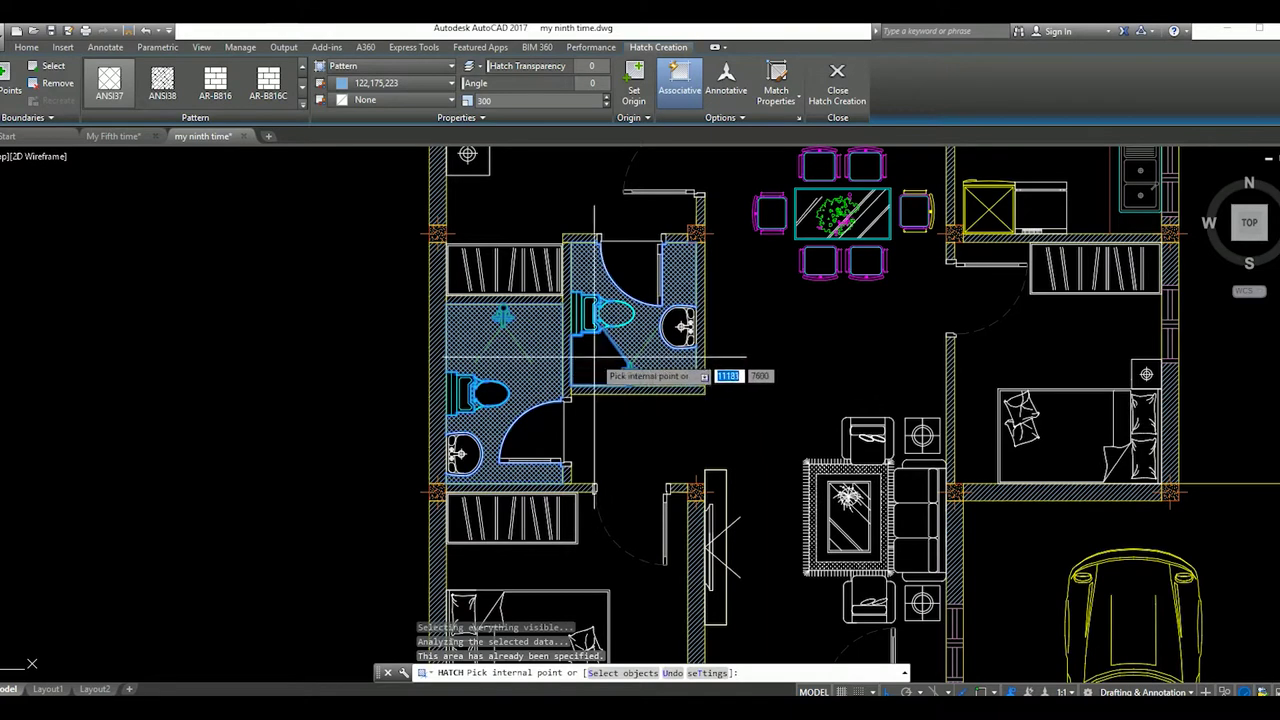
{"action": "scroll", "coordinate": [777, 370], "scroll_direction": "down", "scroll_amount": 5}
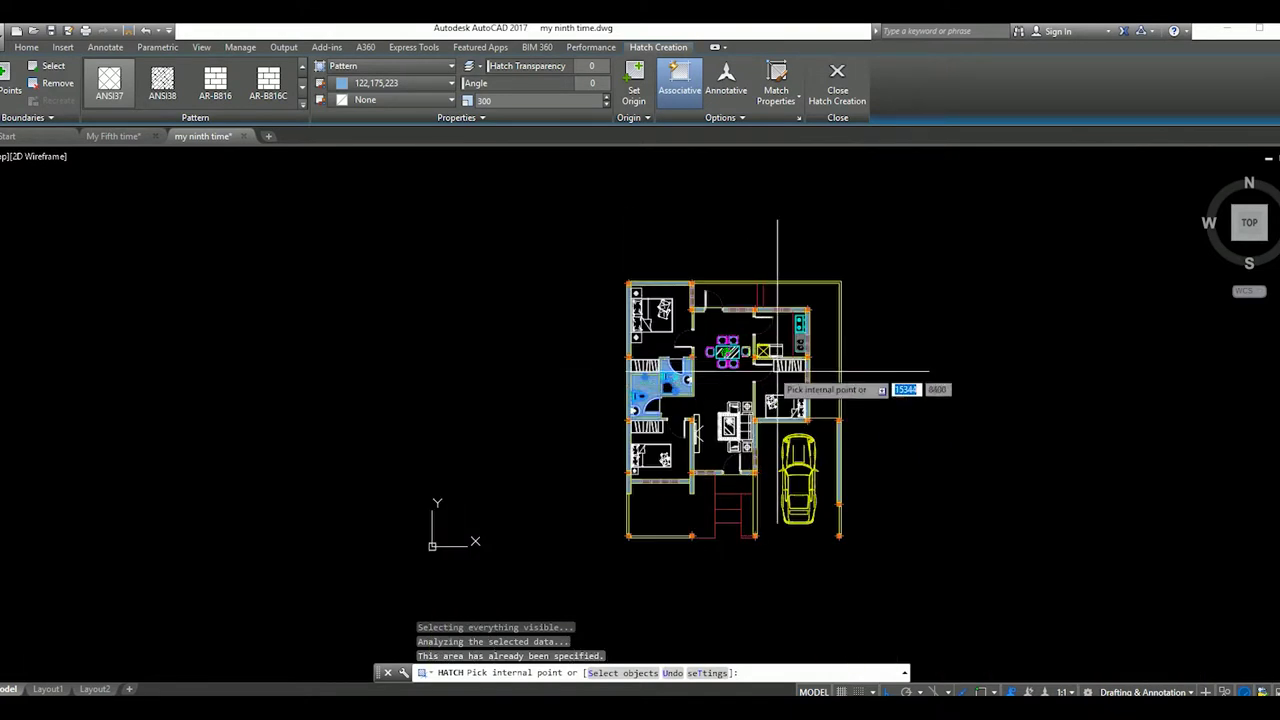
{"action": "key", "text": "Escape"}
Cancel an accidental hatch grip stretch and re-hatch the small bathroom floor with ANSI37
{"action": "scroll", "coordinate": [677, 400], "scroll_direction": "up", "scroll_amount": 5}
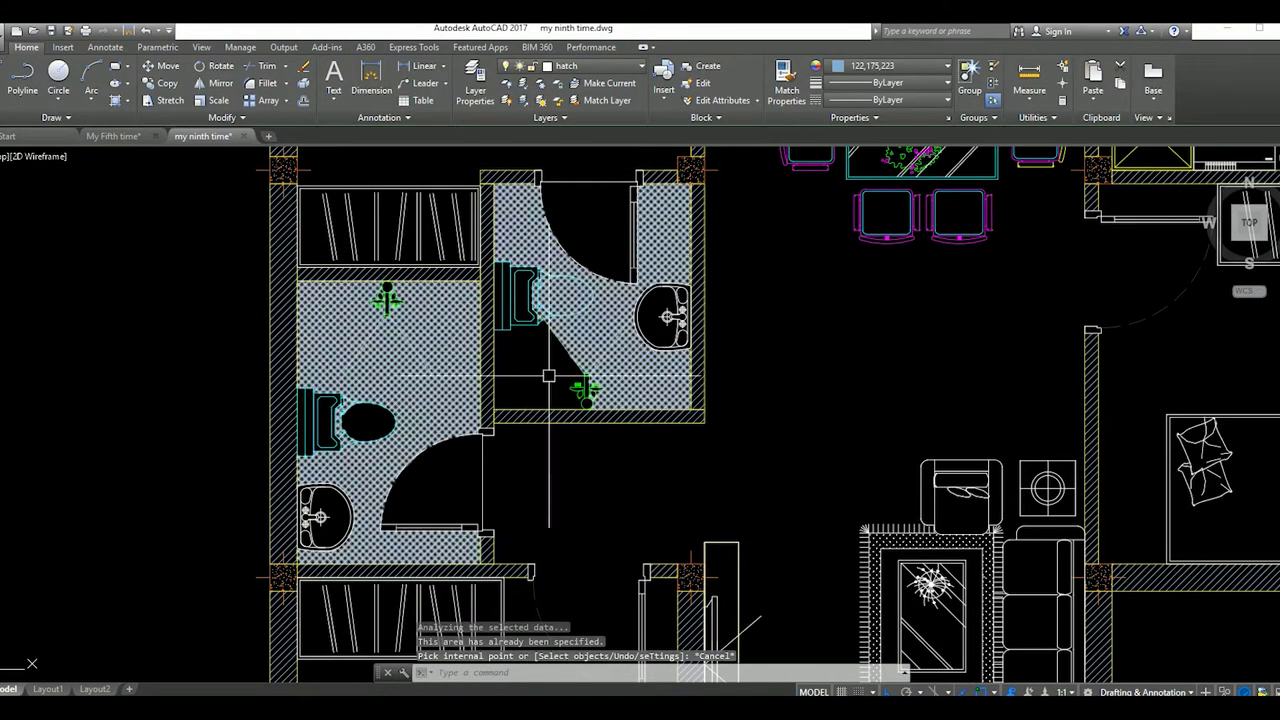
{"action": "scroll", "coordinate": [549, 376], "scroll_direction": "up", "scroll_amount": 3}
{"action": "left_click", "coordinate": [551, 335]}
{"action": "left_click", "coordinate": [523, 277]}
{"action": "key", "text": "Escape"}
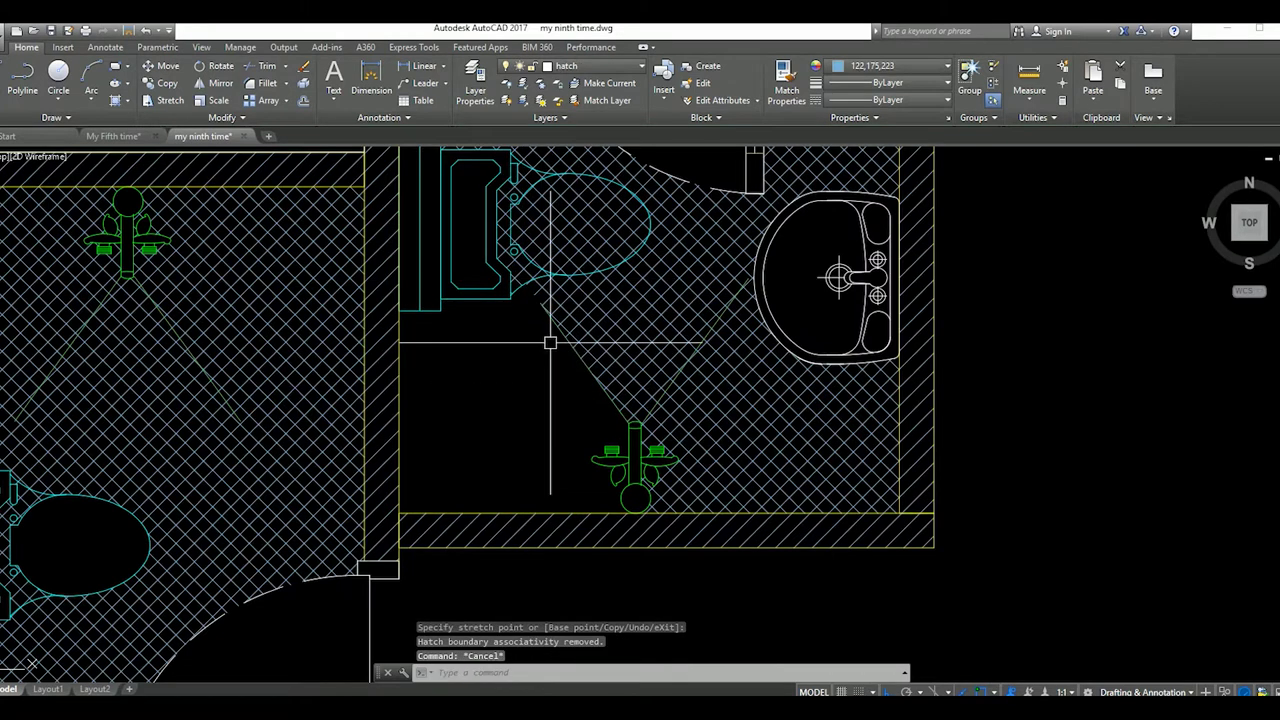
{"action": "scroll", "coordinate": [550, 343], "scroll_direction": "down", "scroll_amount": 3}
{"action": "type", "text": "h"}
{"action": "key", "text": "Return"}
{"action": "left_click", "coordinate": [557, 357]}
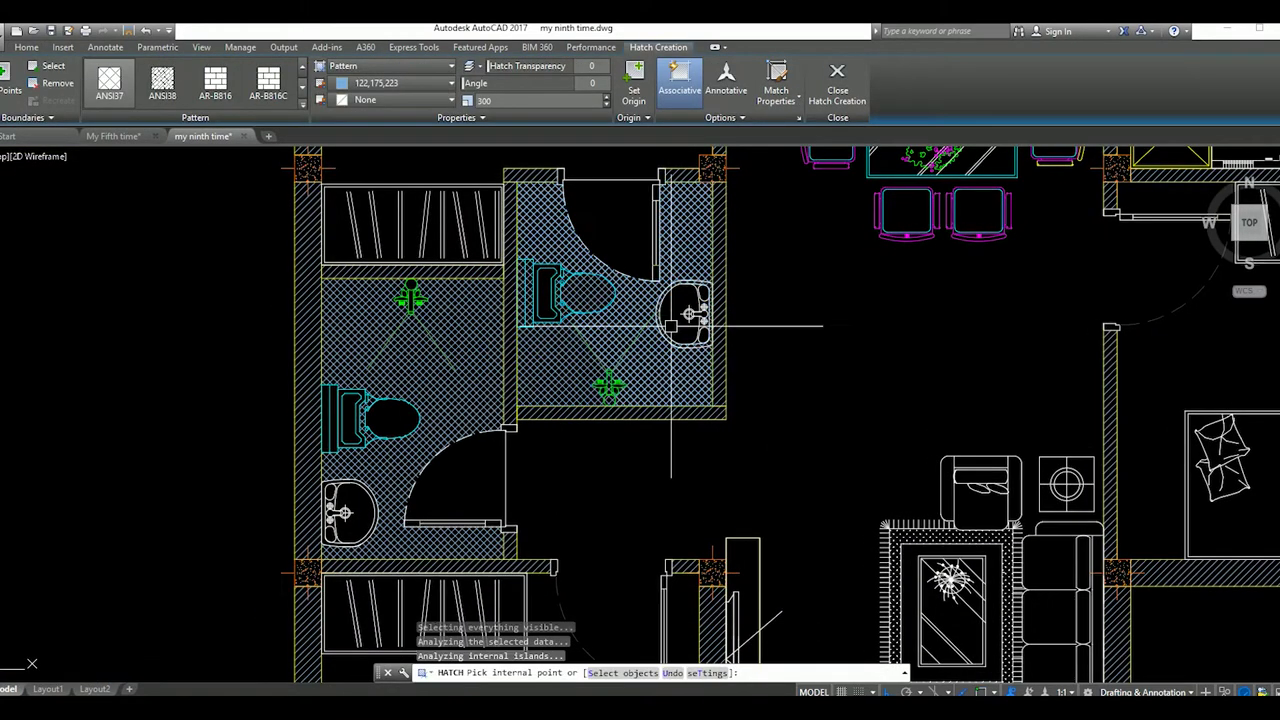
{"action": "key", "text": "Escape"}
{"action": "scroll", "coordinate": [674, 400], "scroll_direction": "down", "scroll_amount": 3}
{"action": "scroll", "coordinate": [670, 370], "scroll_direction": "down", "scroll_amount": 3}
{"action": "scroll", "coordinate": [667, 349], "scroll_direction": "down", "scroll_amount": 2}
{"action": "middle_click_drag", "start_coordinate": [666, 349], "coordinate": [712, 331]}
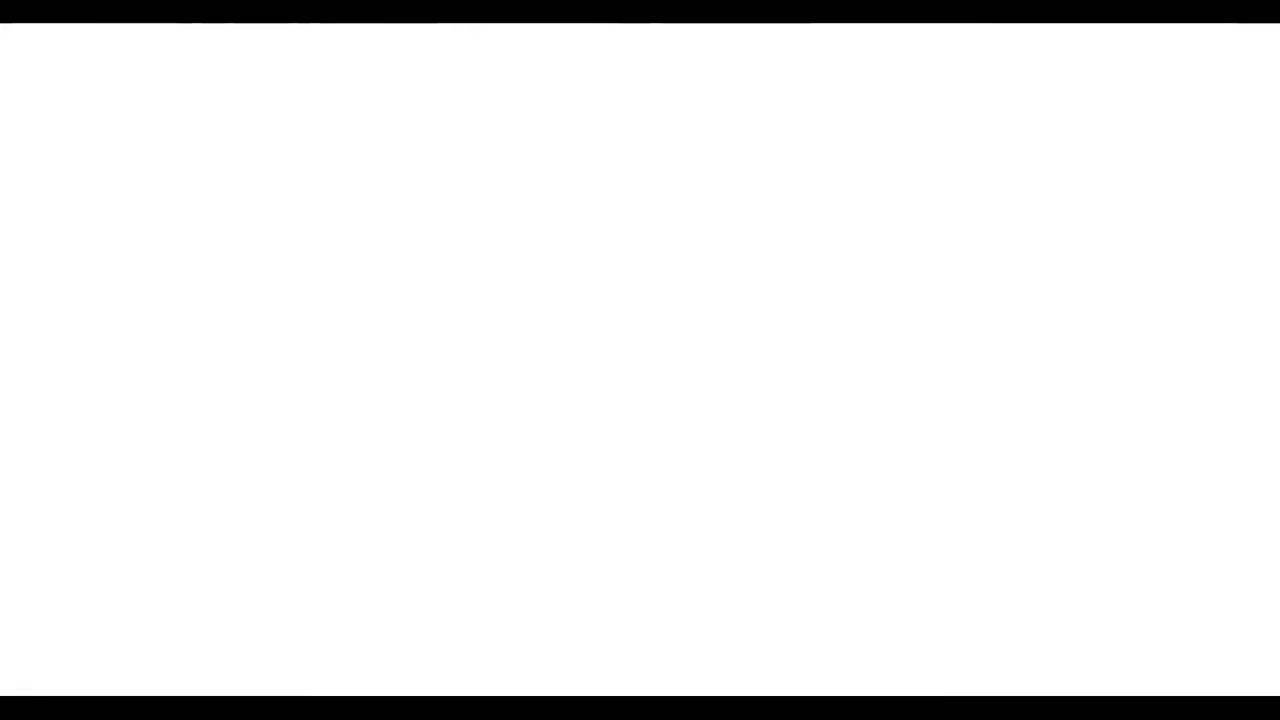
Create dimension style 1111 from Standard with baseline spacing, extension and origin offset of 30
{"action": "type", "text": "d"}
{"action": "key", "text": "Return"}
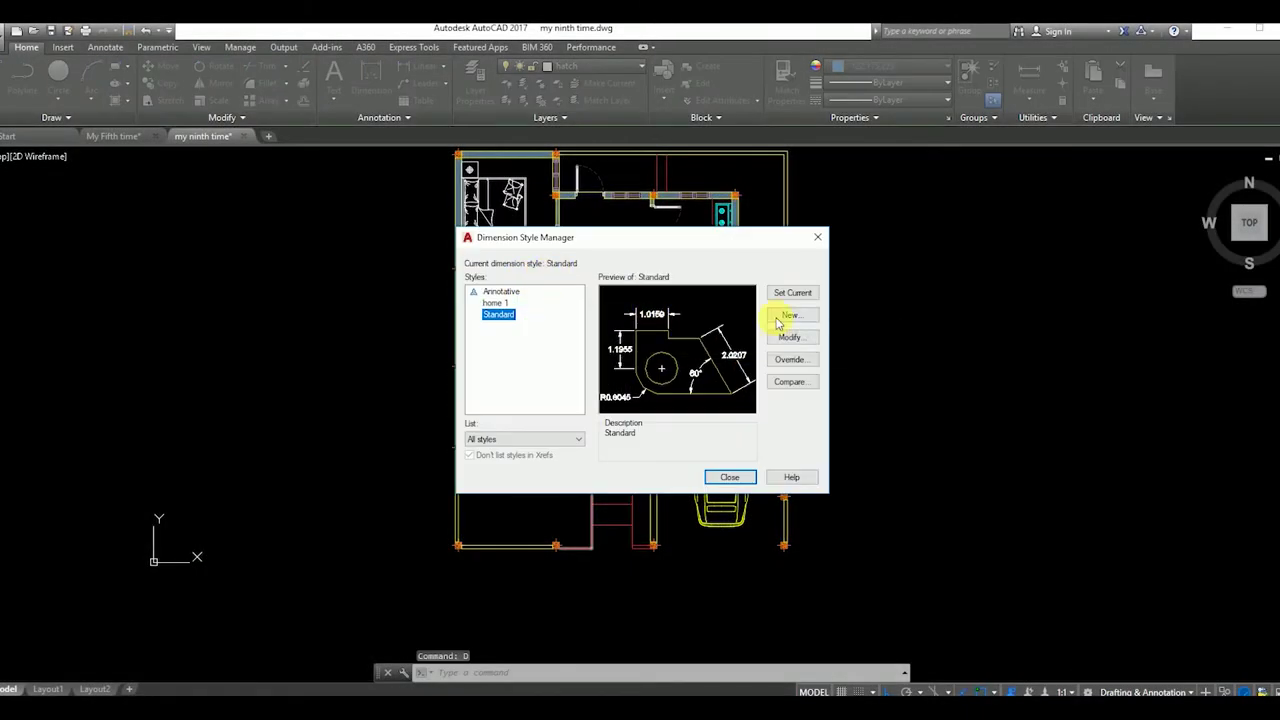
{"action": "left_click", "coordinate": [791, 316]}
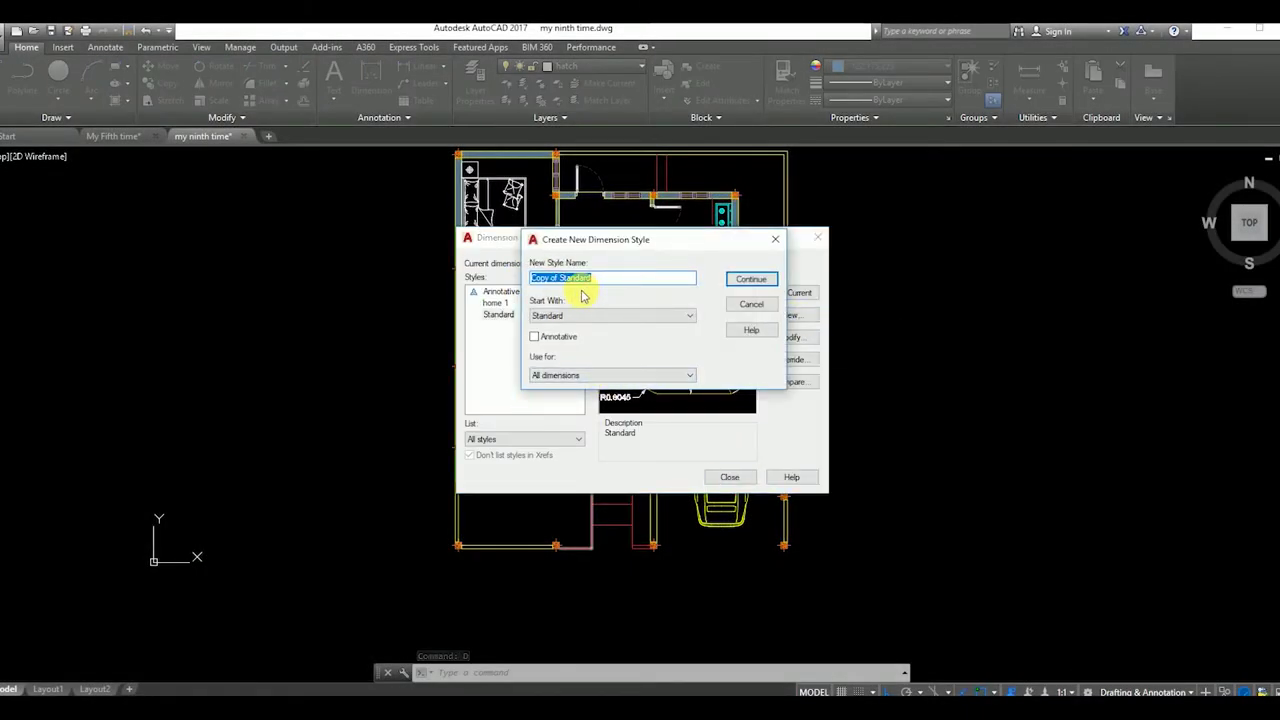
{"action": "left_click", "coordinate": [750, 281]}
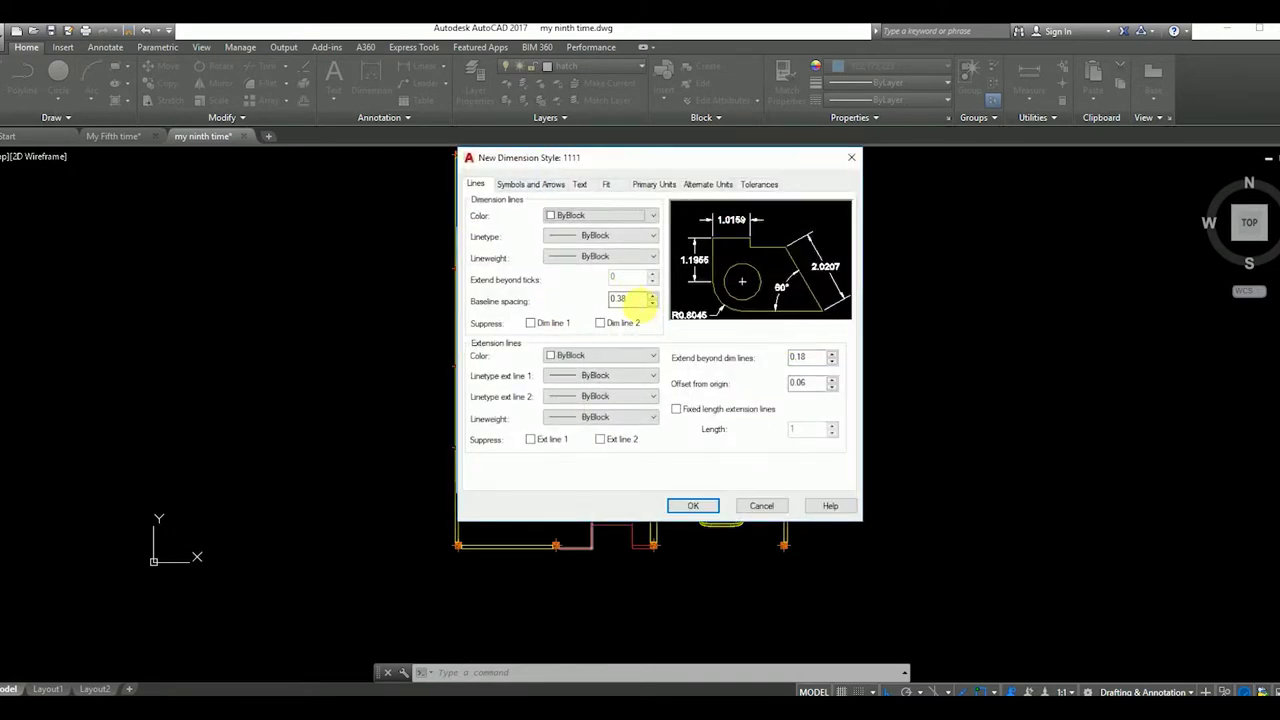
{"action": "double_click", "coordinate": [639, 305]}
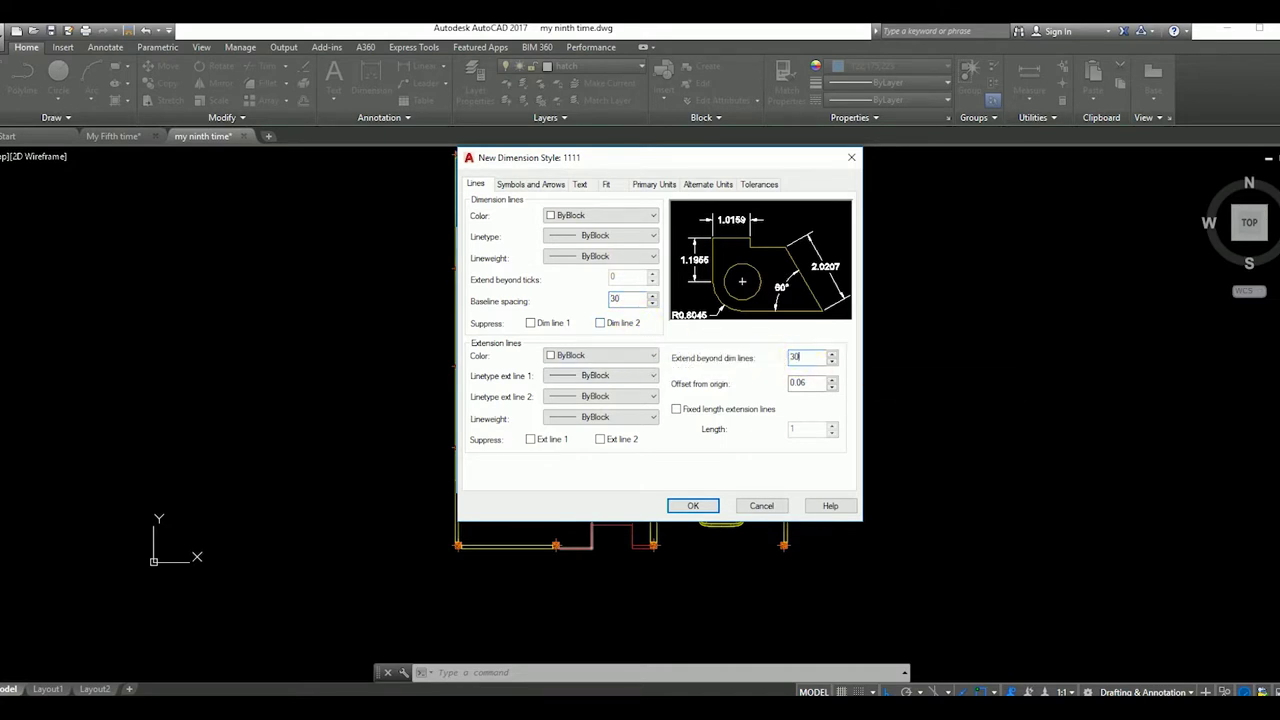
{"action": "left_click", "coordinate": [813, 386]}
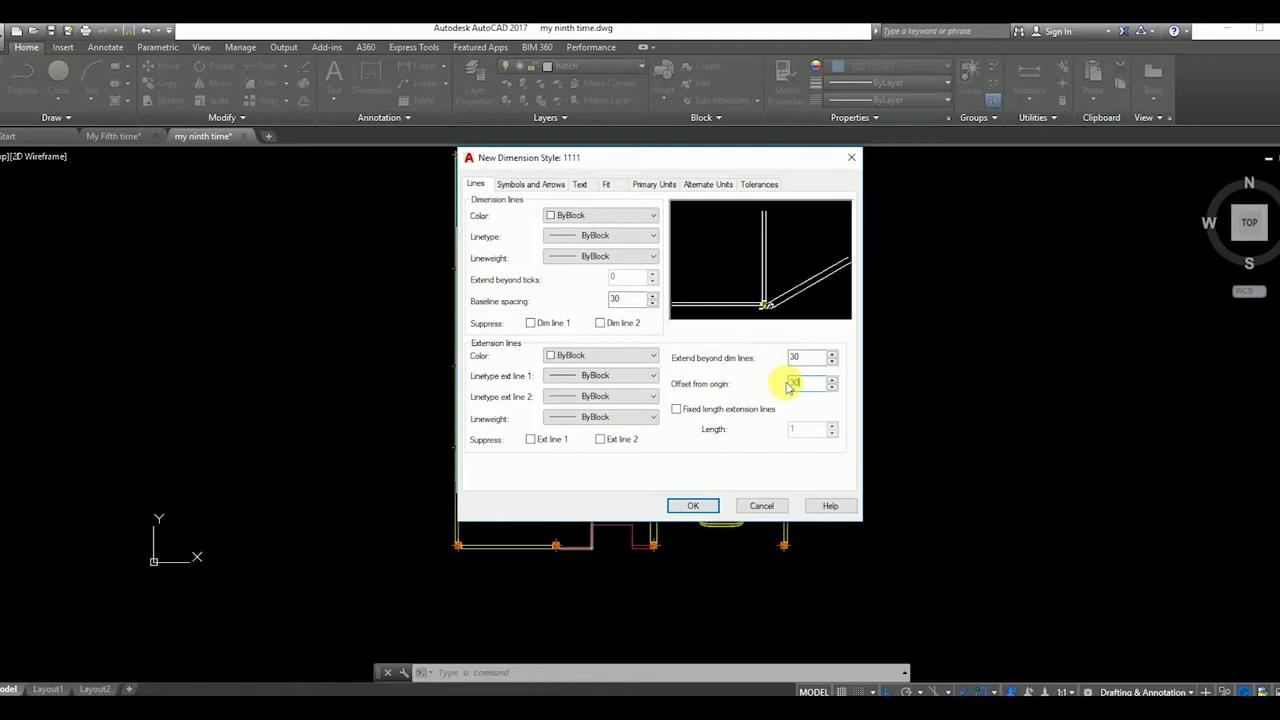
{"action": "type", "text": "30"}
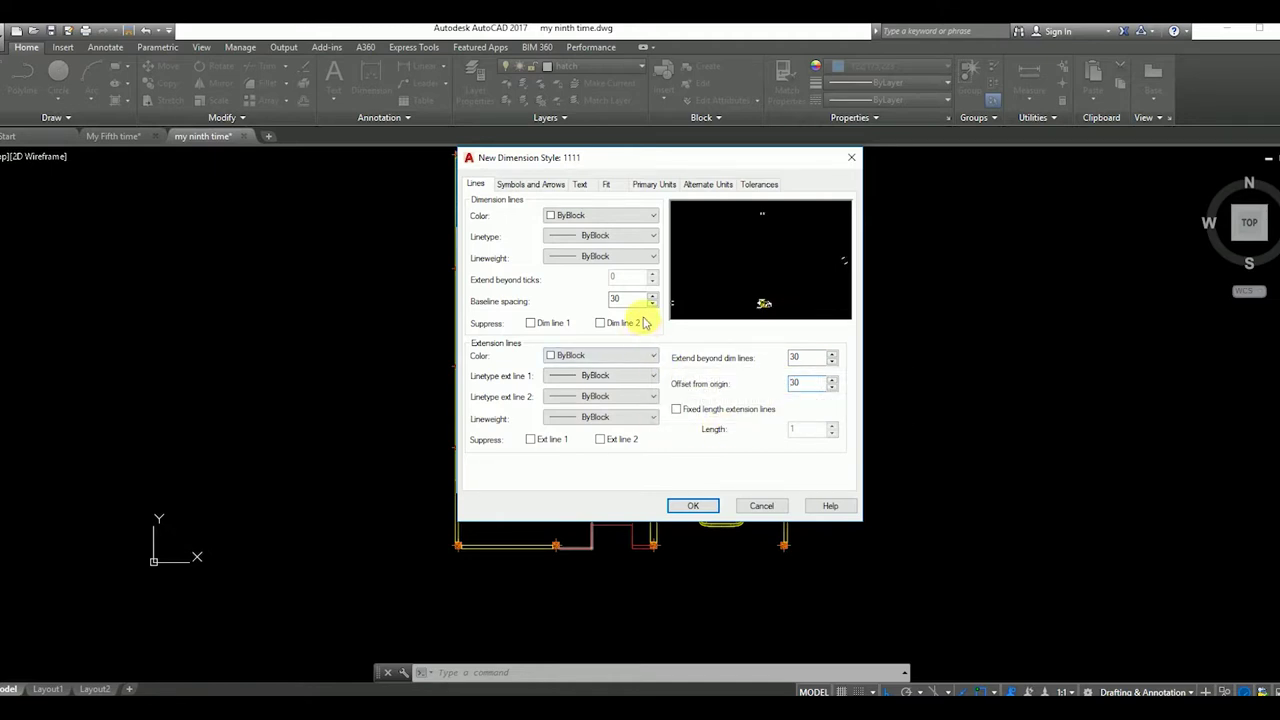
Try Closed blank as the first arrowhead on the Symbols and Arrows settings
{"action": "left_click", "coordinate": [544, 186]}
{"action": "left_click", "coordinate": [558, 228]}
{"action": "left_click", "coordinate": [510, 254]}
{"action": "left_click", "coordinate": [558, 228]}
Use Architectural tick arrowheads, edit arrow, center mark and break sizes, arc symbol above text
{"action": "left_click", "coordinate": [516, 289]}
{"action": "double_click", "coordinate": [492, 328]}
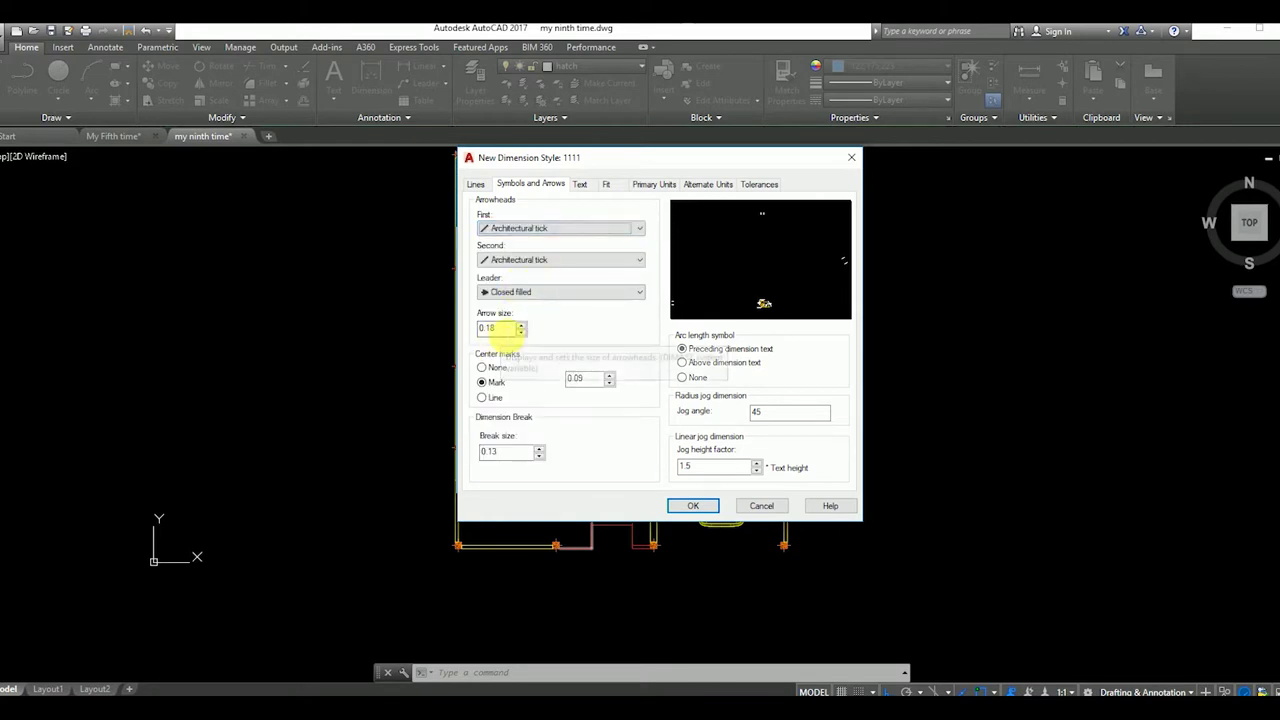
{"action": "type", "text": "30"}
{"action": "double_click", "coordinate": [585, 378]}
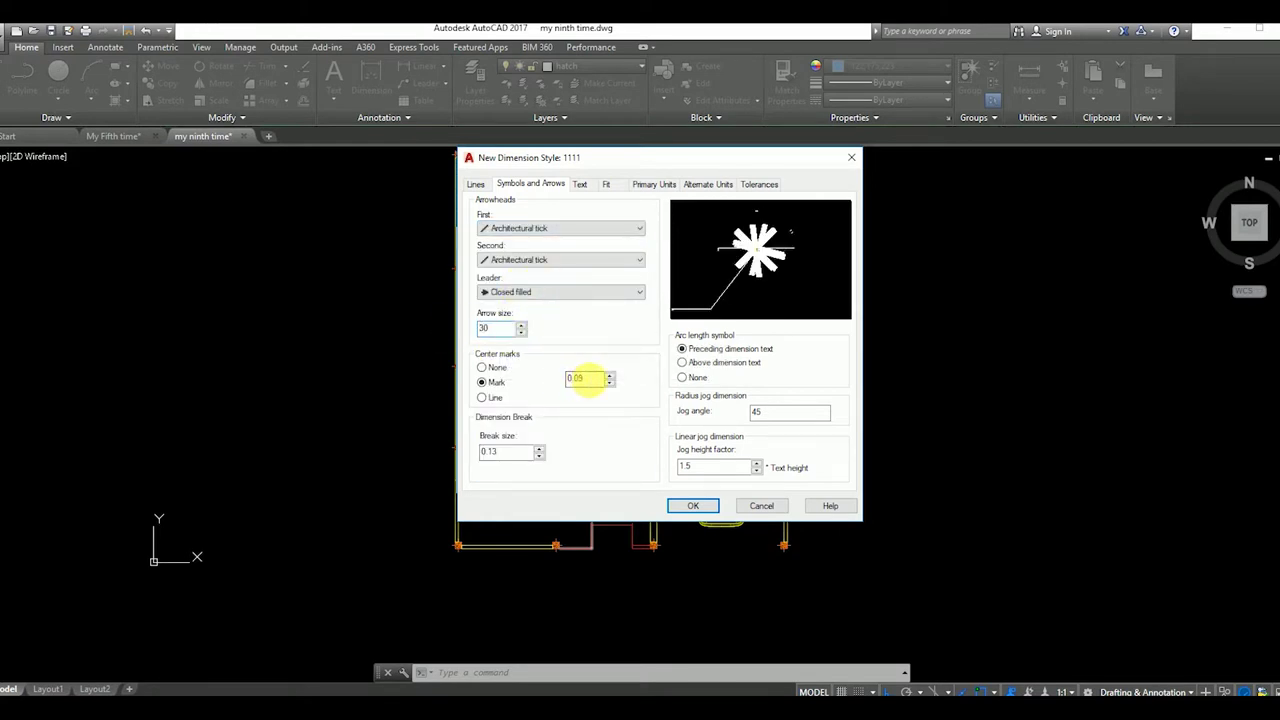
{"action": "left_click", "coordinate": [685, 363]}
{"action": "left_click_drag", "start_coordinate": [530, 452], "coordinate": [455, 461]}
{"action": "type", "text": "30"}
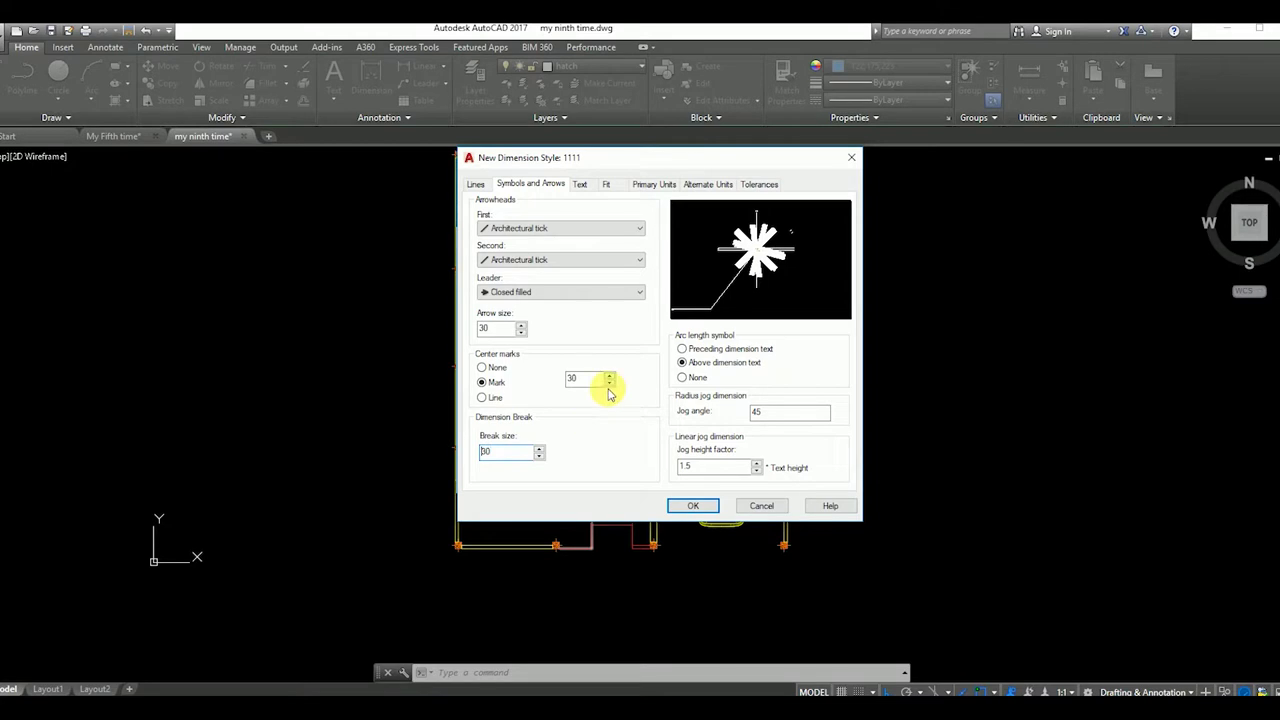
Place dimension text above and aligned with the dimension line, and edit its offset
{"action": "left_click", "coordinate": [577, 185]}
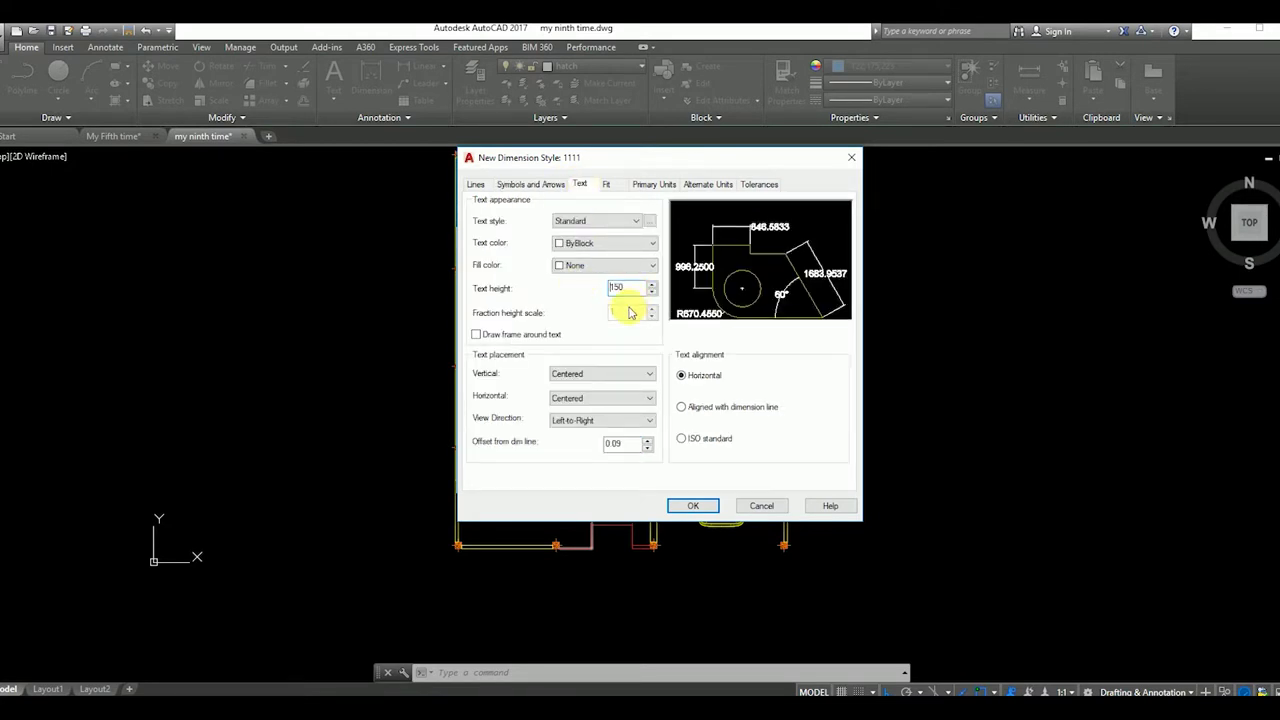
{"action": "left_click", "coordinate": [604, 383]}
{"action": "left_click", "coordinate": [576, 395]}
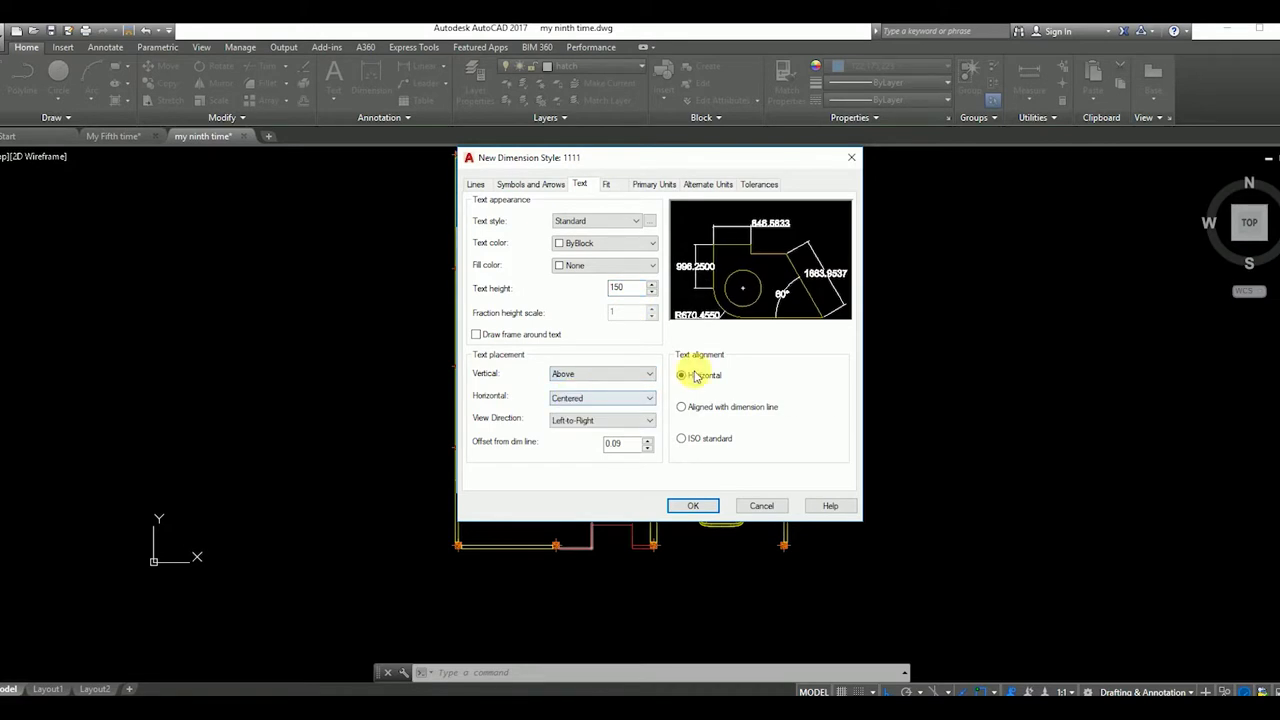
{"action": "left_click", "coordinate": [698, 412]}
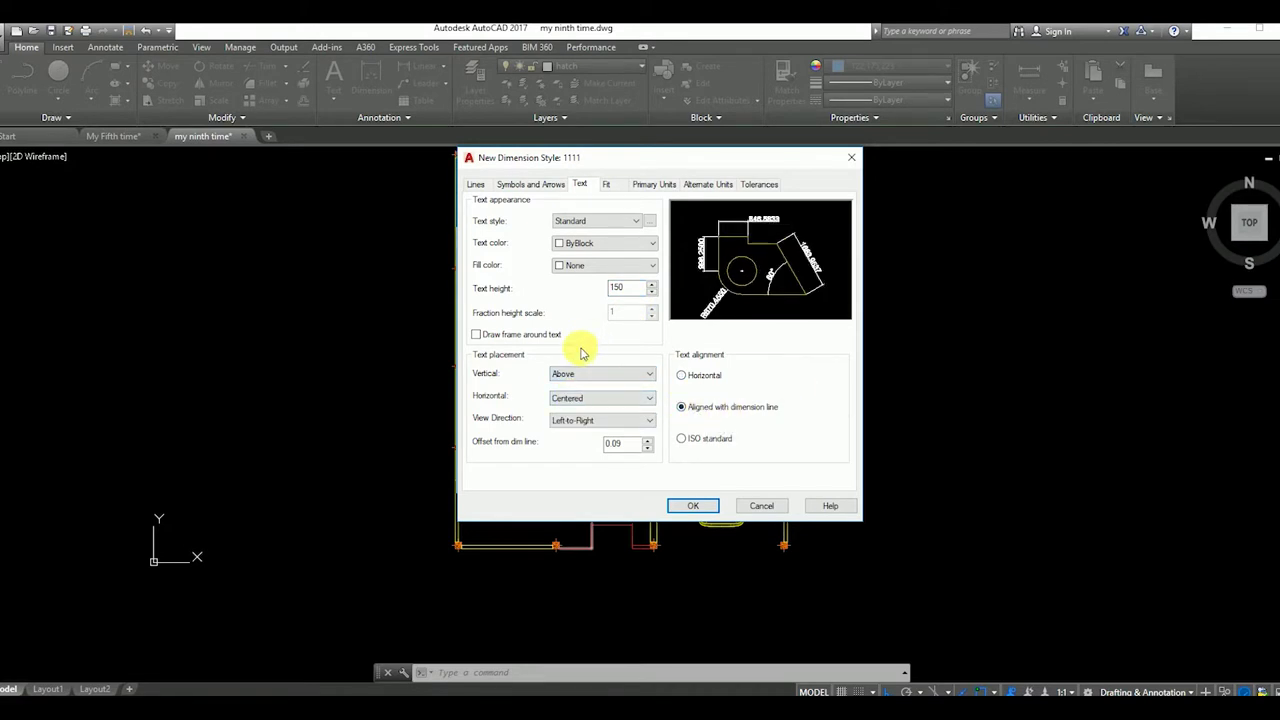
{"action": "type", "text": "50"}
{"action": "left_click", "coordinate": [567, 452]}
{"action": "type", "text": "70"}
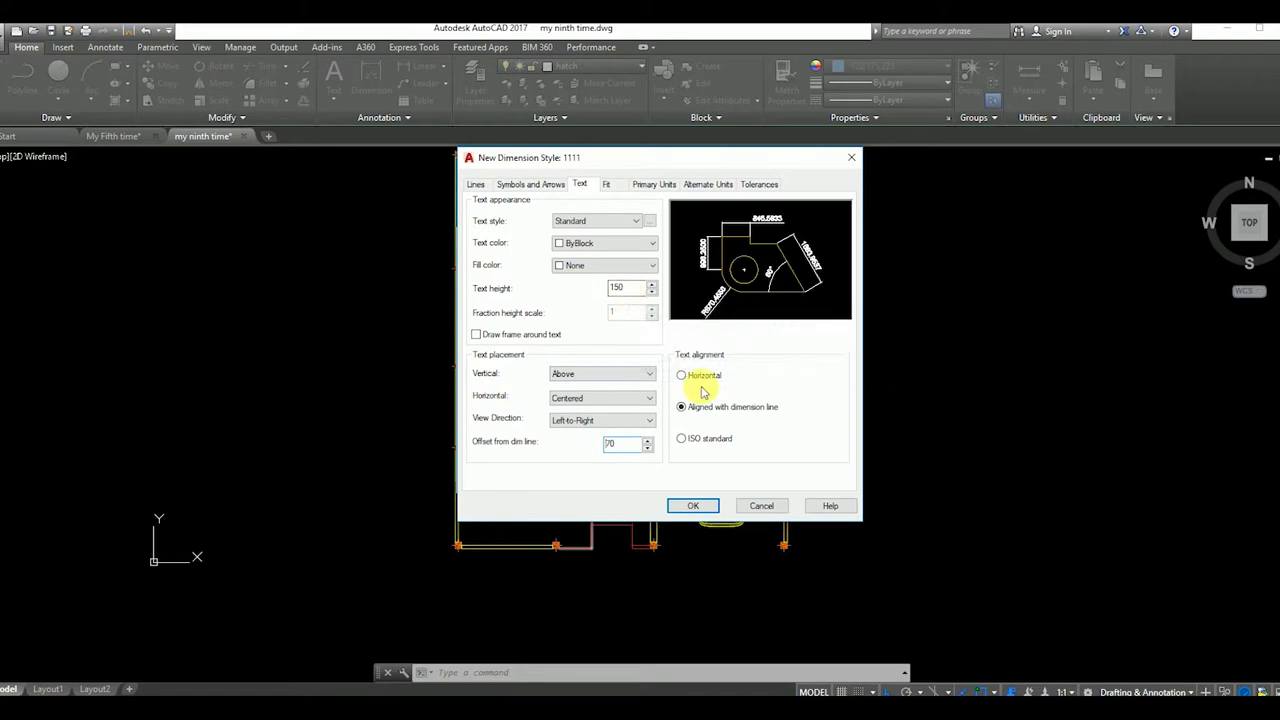
Set the linear dimension precision to whole numbers in Primary Units
{"action": "left_click", "coordinate": [476, 186]}
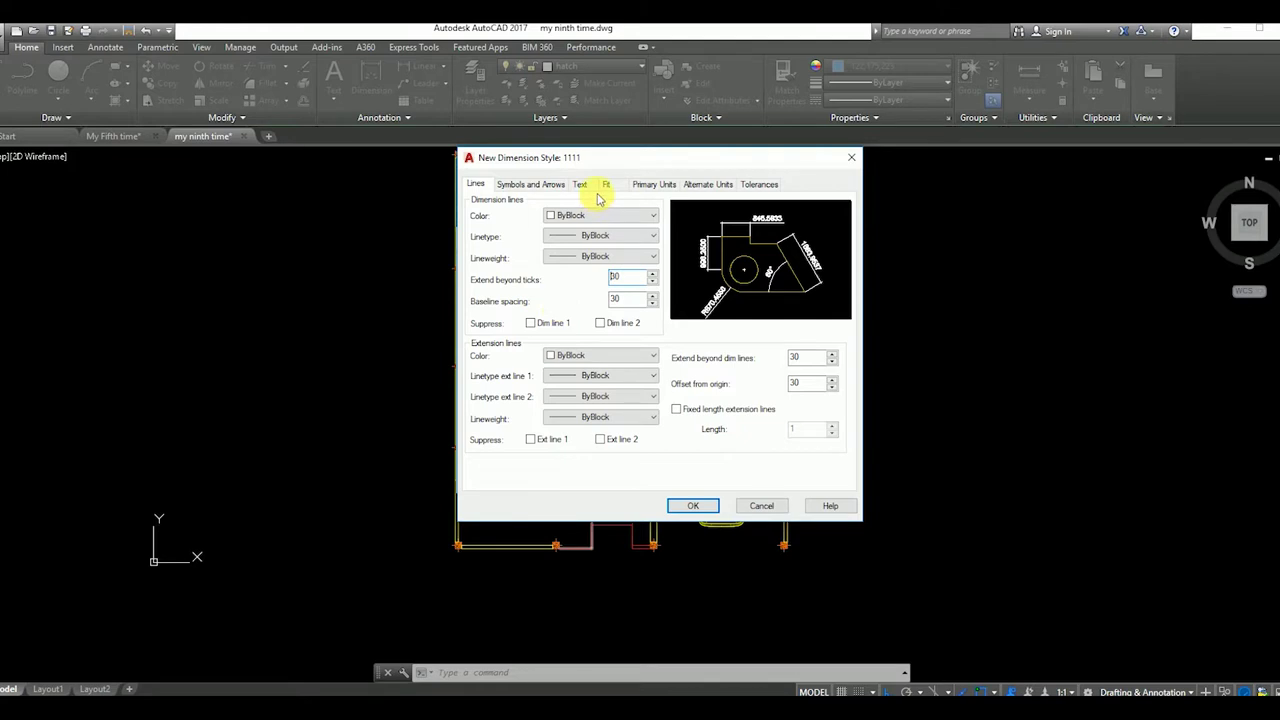
{"action": "left_click", "coordinate": [519, 185]}
{"action": "left_click", "coordinate": [580, 184]}
{"action": "left_click", "coordinate": [556, 185]}
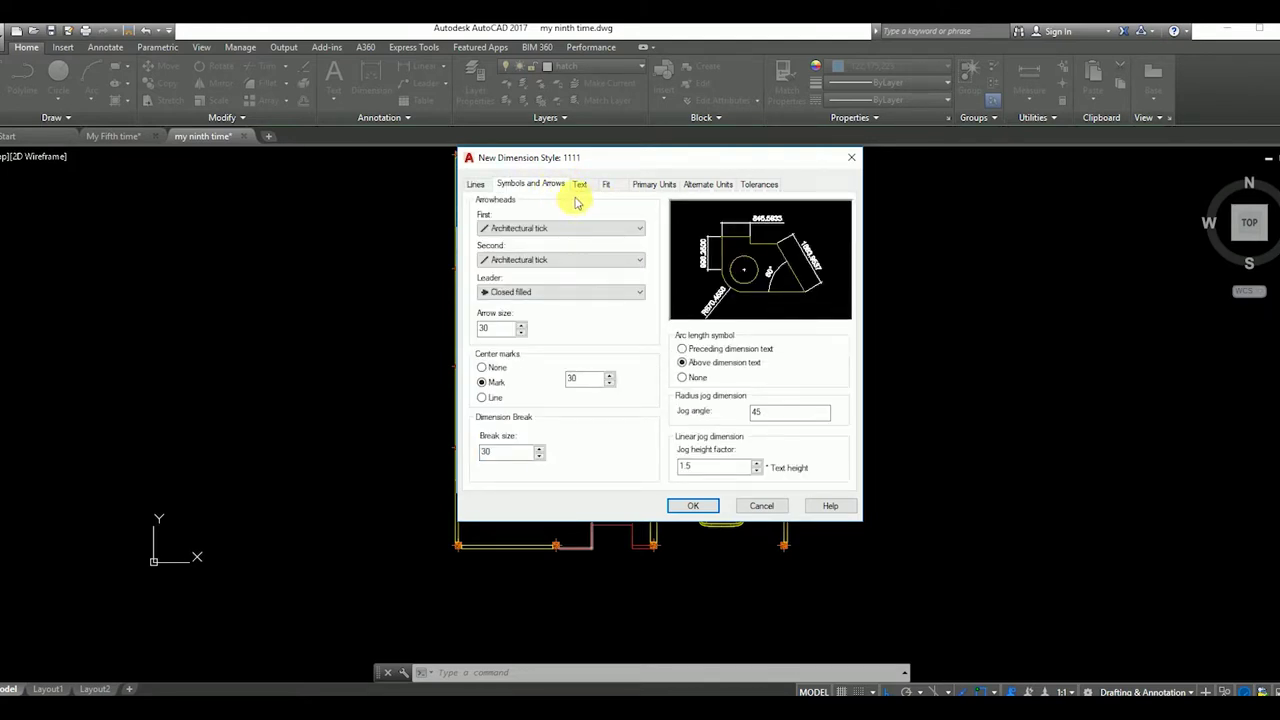
{"action": "left_click", "coordinate": [580, 185]}
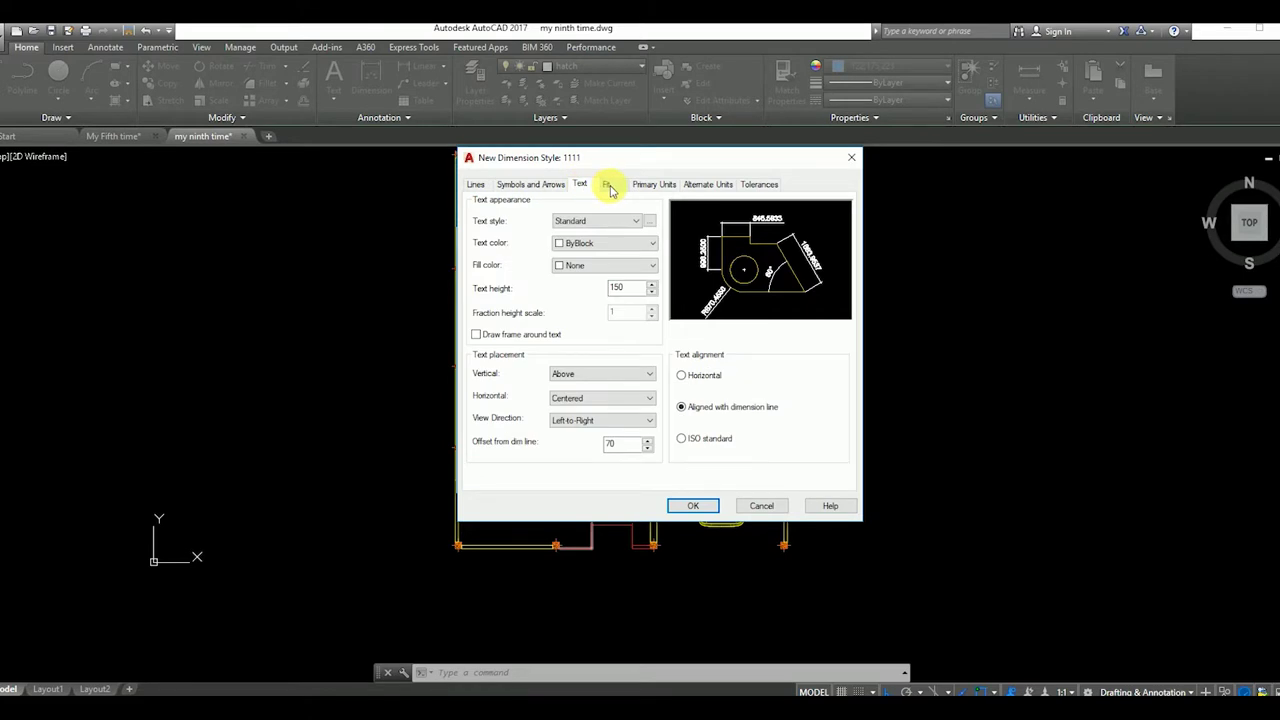
{"action": "left_click", "coordinate": [609, 186]}
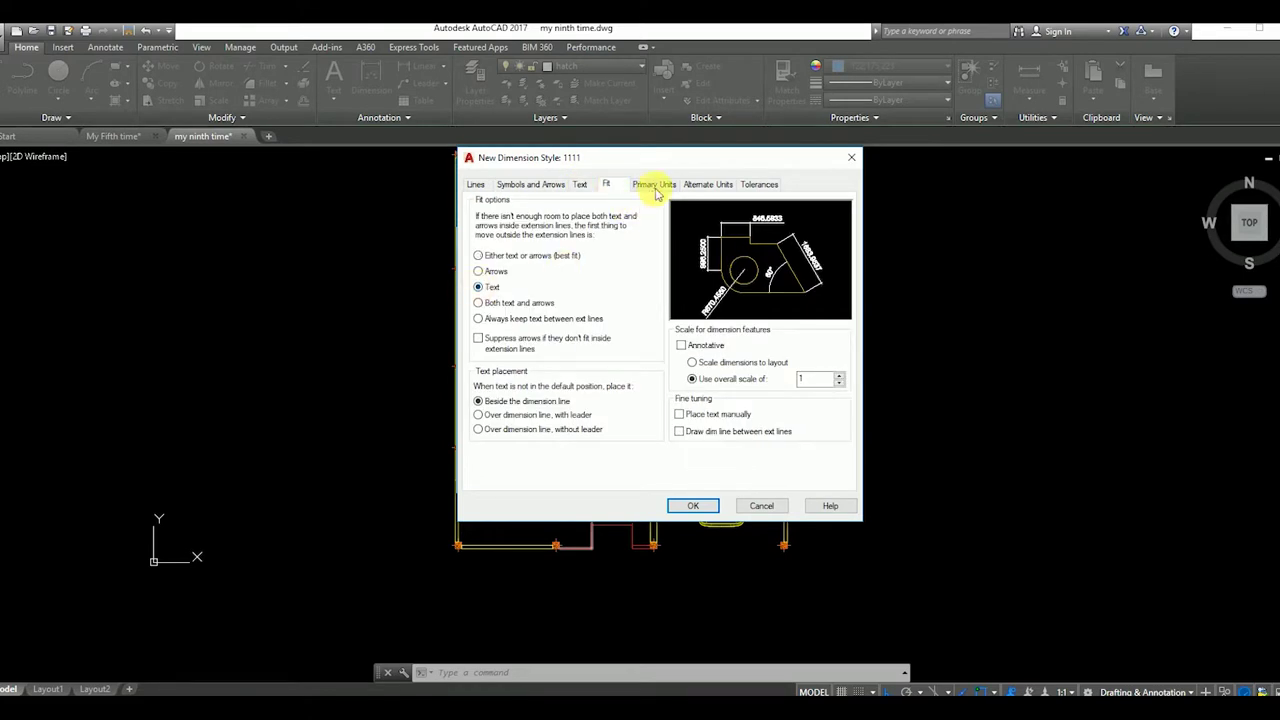
{"action": "left_click", "coordinate": [652, 186]}
{"action": "left_click", "coordinate": [610, 235]}
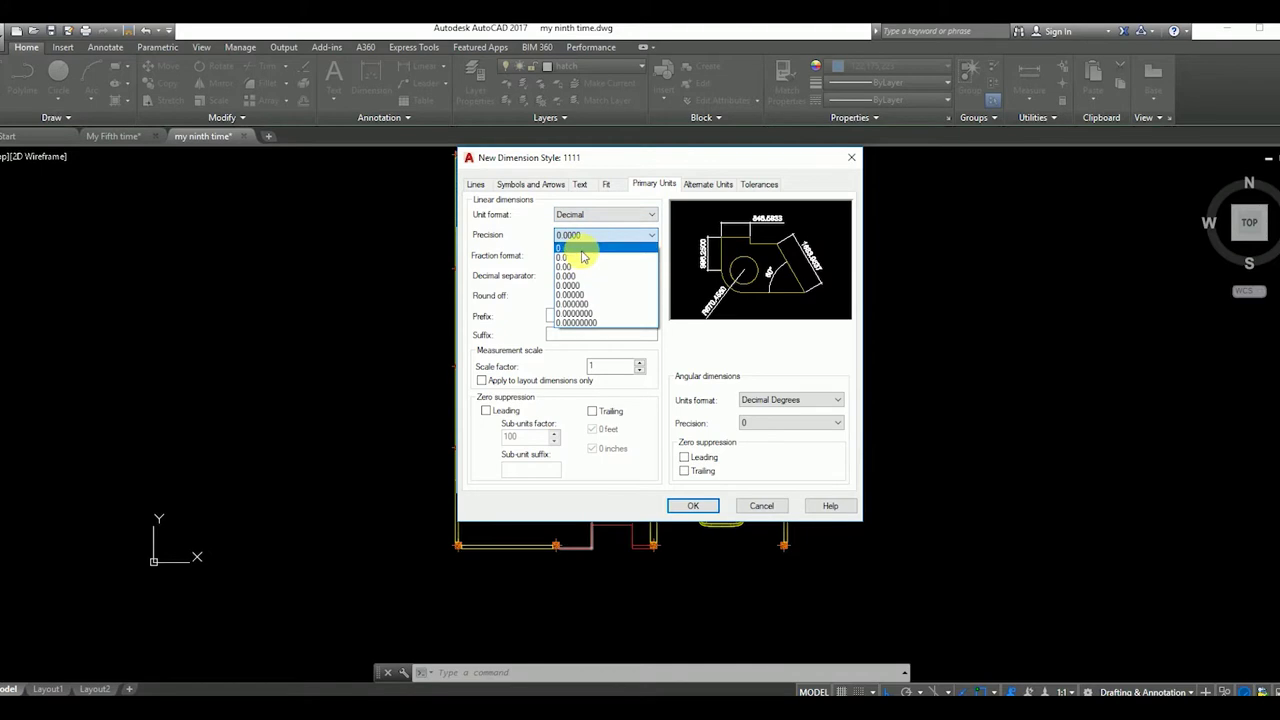
{"action": "left_click", "coordinate": [572, 246]}
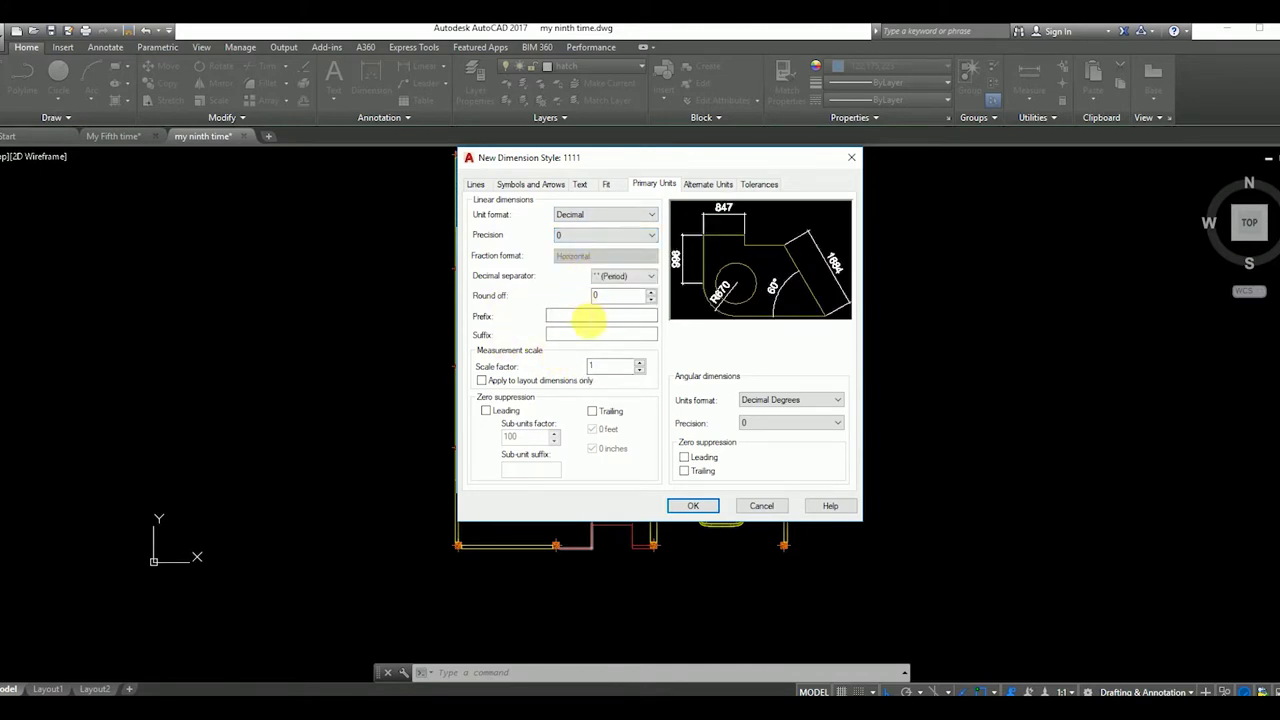
Review alternate units and tolerances, adjust the offset from origin, and confirm style 1111
{"action": "left_click", "coordinate": [707, 184]}
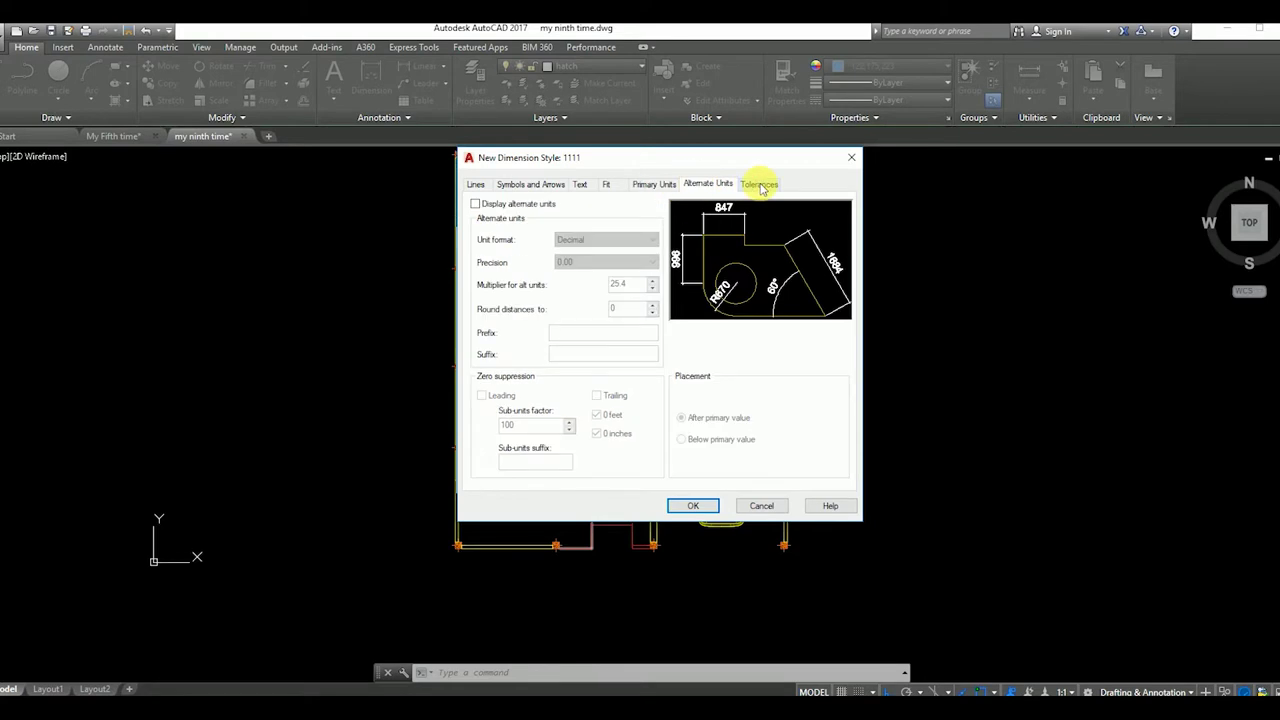
{"action": "left_click", "coordinate": [760, 185]}
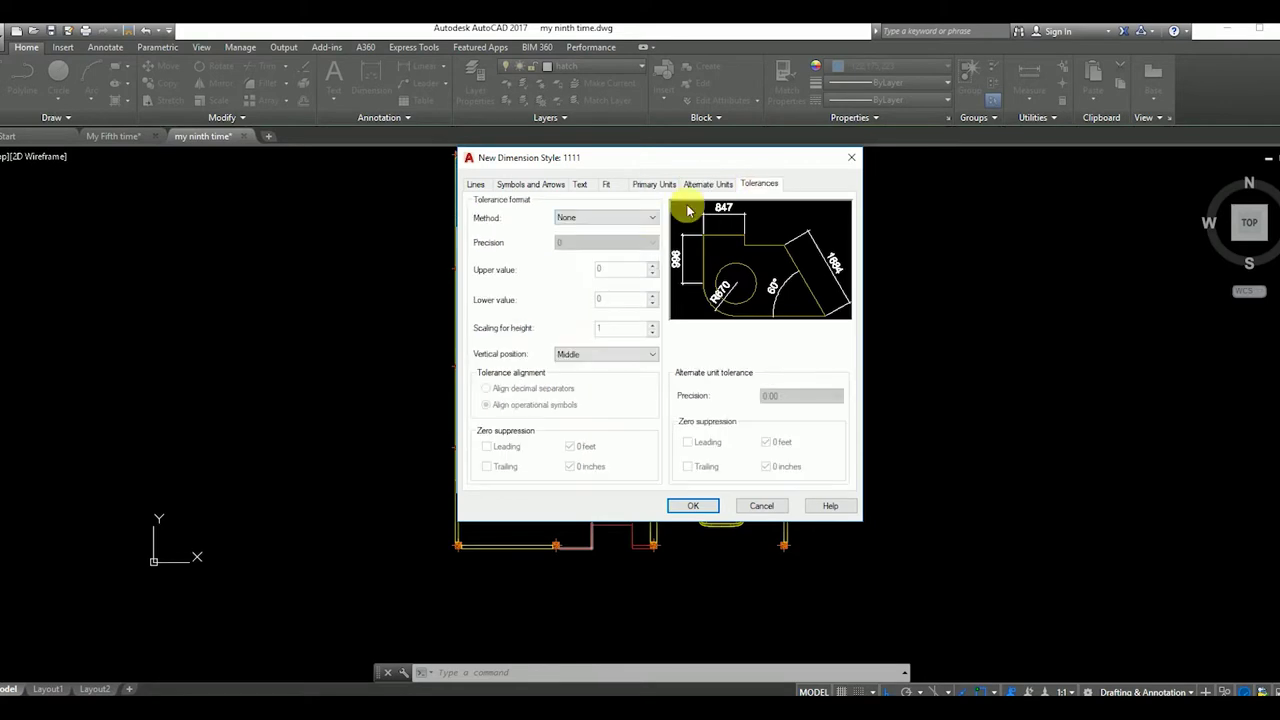
{"action": "left_click", "coordinate": [475, 184]}
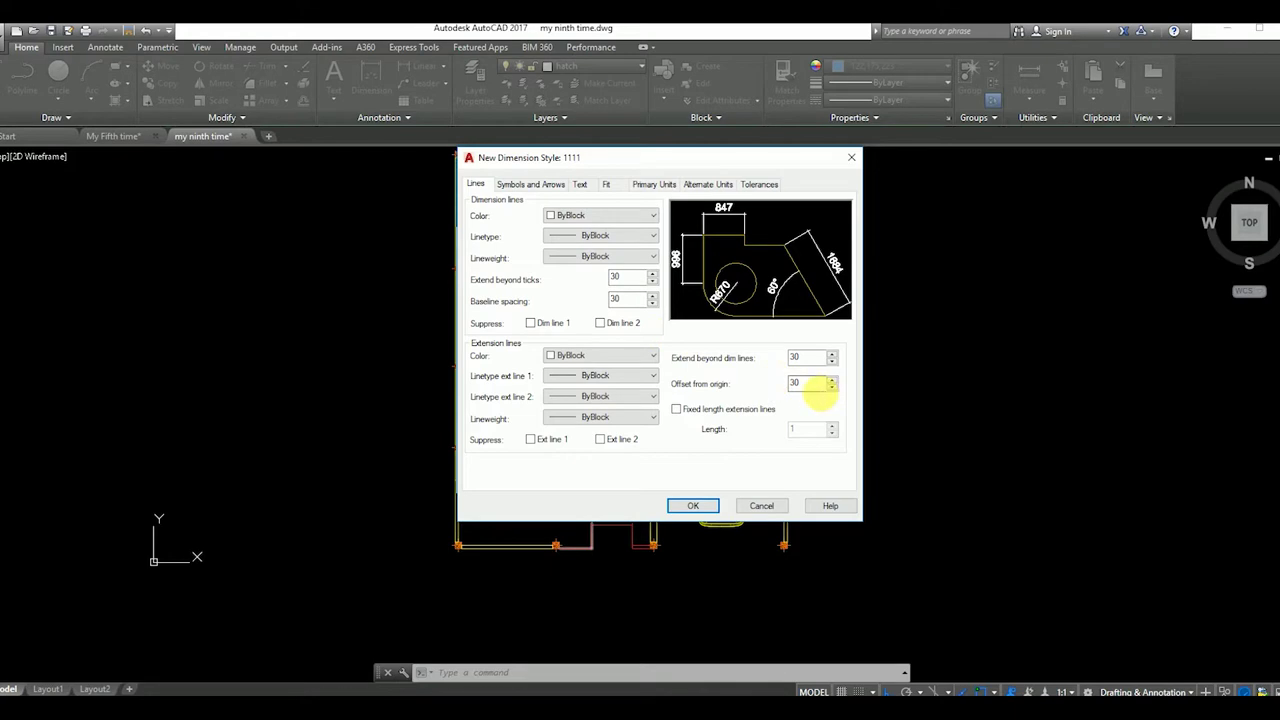
{"action": "left_click_drag", "start_coordinate": [815, 385], "coordinate": [783, 392]}
{"action": "type", "text": "50"}
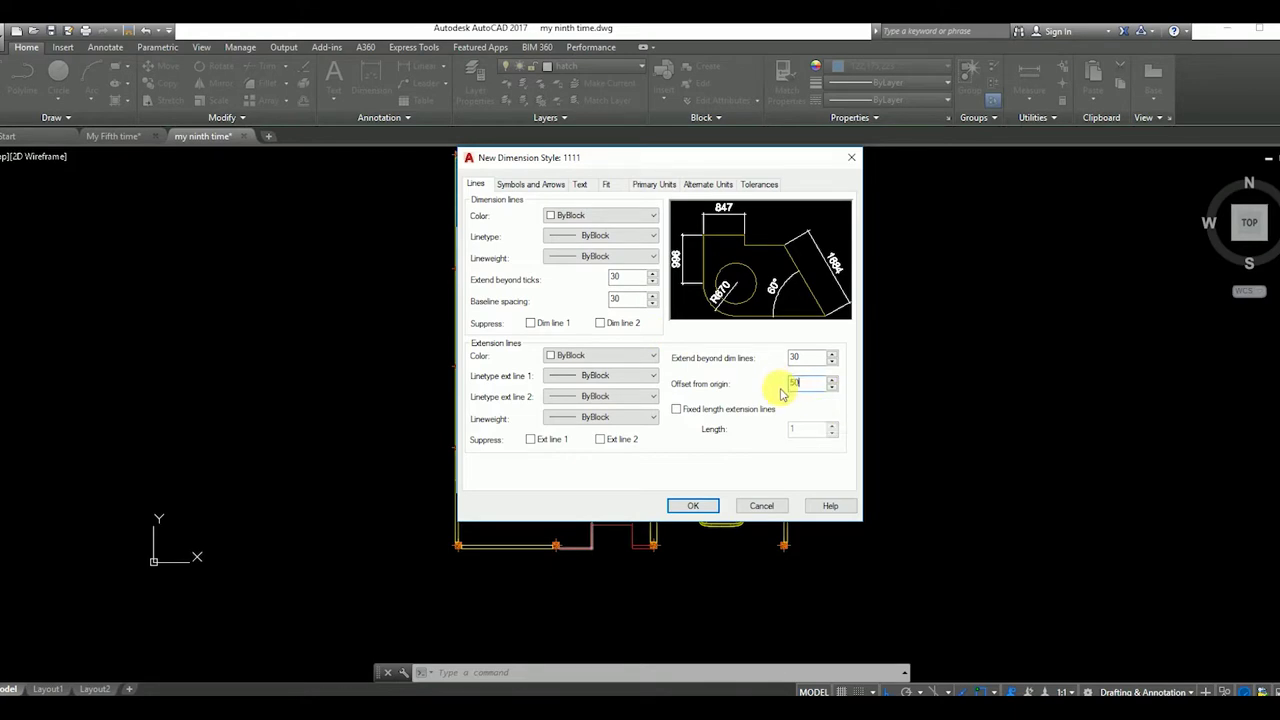
{"action": "left_click", "coordinate": [702, 506]}
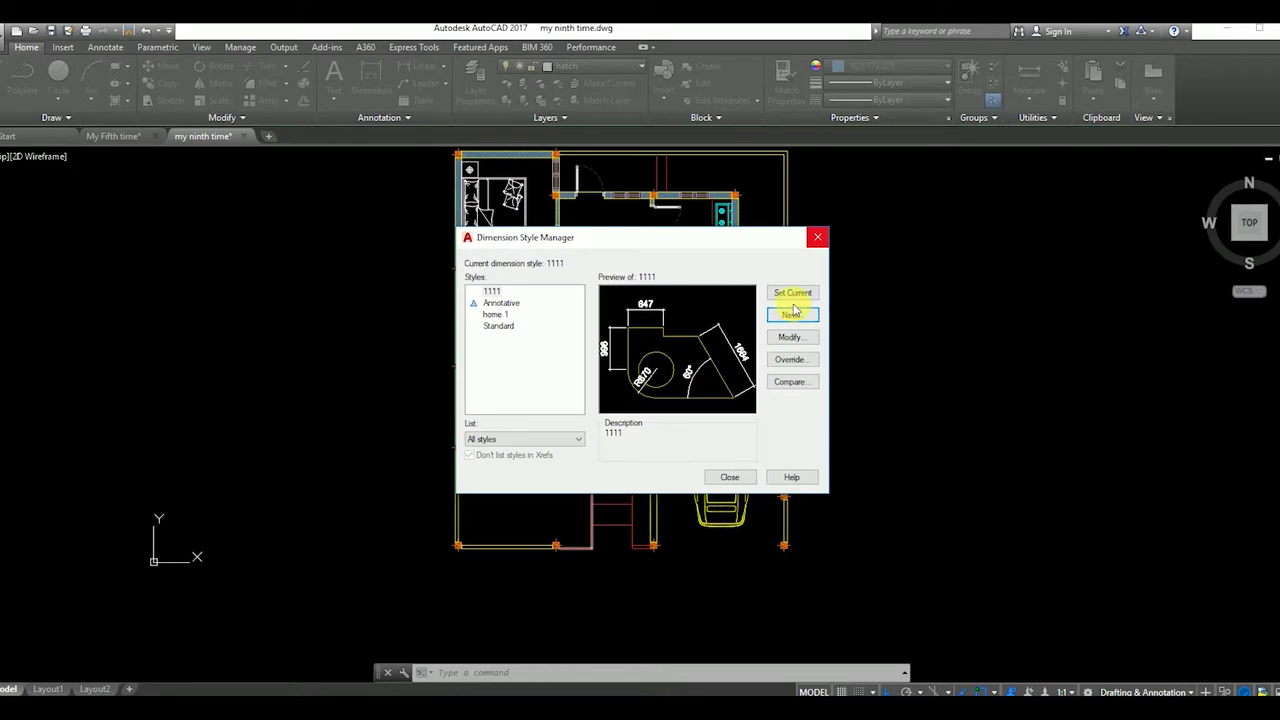
Close the Dimension Style Manager and bring the floor plan into view
{"action": "left_click", "coordinate": [731, 478]}
{"action": "scroll", "coordinate": [586, 457], "scroll_direction": "down", "scroll_amount": 5}
{"action": "scroll", "coordinate": [586, 457], "scroll_direction": "up", "scroll_amount": 6}
{"action": "middle_click_drag", "start_coordinate": [532, 483], "coordinate": [574, 475]}
Run horizontal construction lines (XL, Hor) through the first three wall columns
{"action": "type", "text": "xl"}
{"action": "key", "text": "Return"}
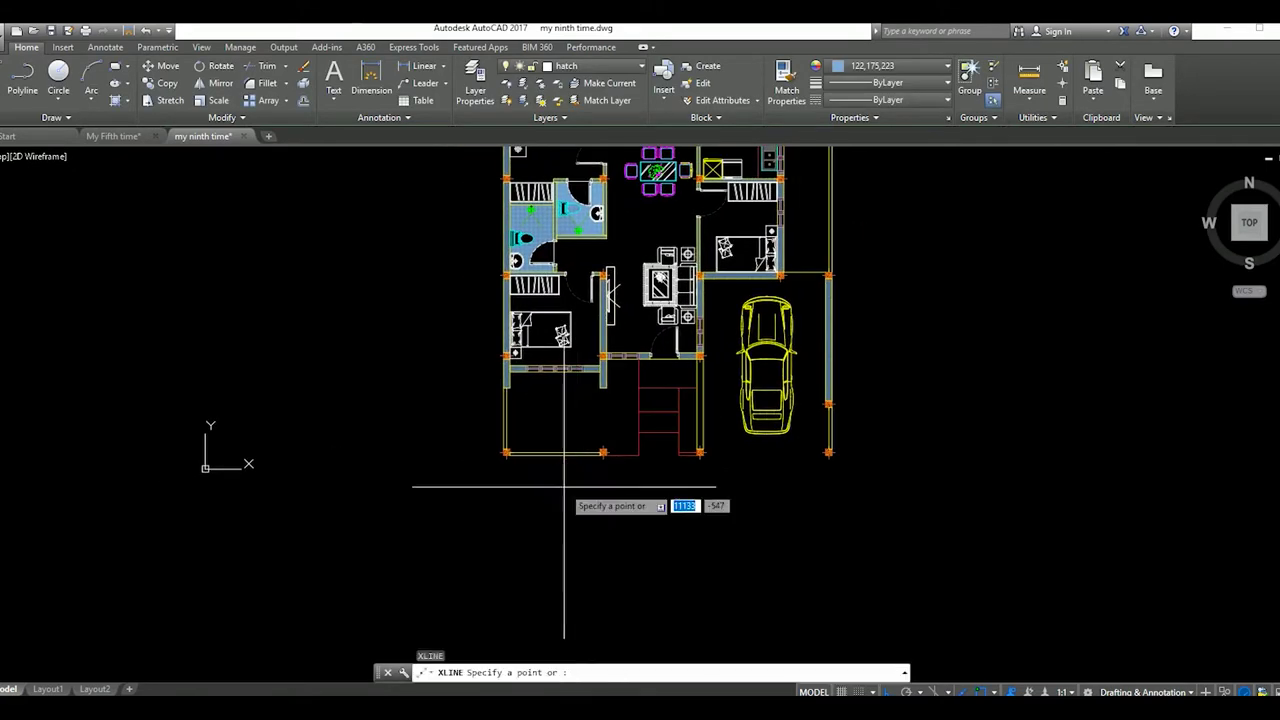
{"action": "type", "text": "h"}
{"action": "key", "text": "Return"}
{"action": "scroll", "coordinate": [515, 450], "scroll_direction": "up", "scroll_amount": 6}
{"action": "left_click", "coordinate": [535, 480]}
{"action": "scroll", "coordinate": [540, 489], "scroll_direction": "down", "scroll_amount": 4}
{"action": "scroll", "coordinate": [560, 488], "scroll_direction": "up", "scroll_amount": 4}
{"action": "scroll", "coordinate": [575, 470], "scroll_direction": "up", "scroll_amount": 1}
{"action": "left_click", "coordinate": [579, 469]}
{"action": "scroll", "coordinate": [605, 500], "scroll_direction": "down", "scroll_amount": 4}
{"action": "scroll", "coordinate": [614, 551], "scroll_direction": "up", "scroll_amount": 3}
{"action": "left_click", "coordinate": [600, 540]}
{"action": "scroll", "coordinate": [639, 401], "scroll_direction": "down", "scroll_amount": 1}
Add horizontal construction lines along the wall and through the garage, kitchen and another column corner
{"action": "middle_click_drag", "start_coordinate": [639, 401], "coordinate": [614, 490]}
{"action": "scroll", "coordinate": [614, 490], "scroll_direction": "up", "scroll_amount": 5}
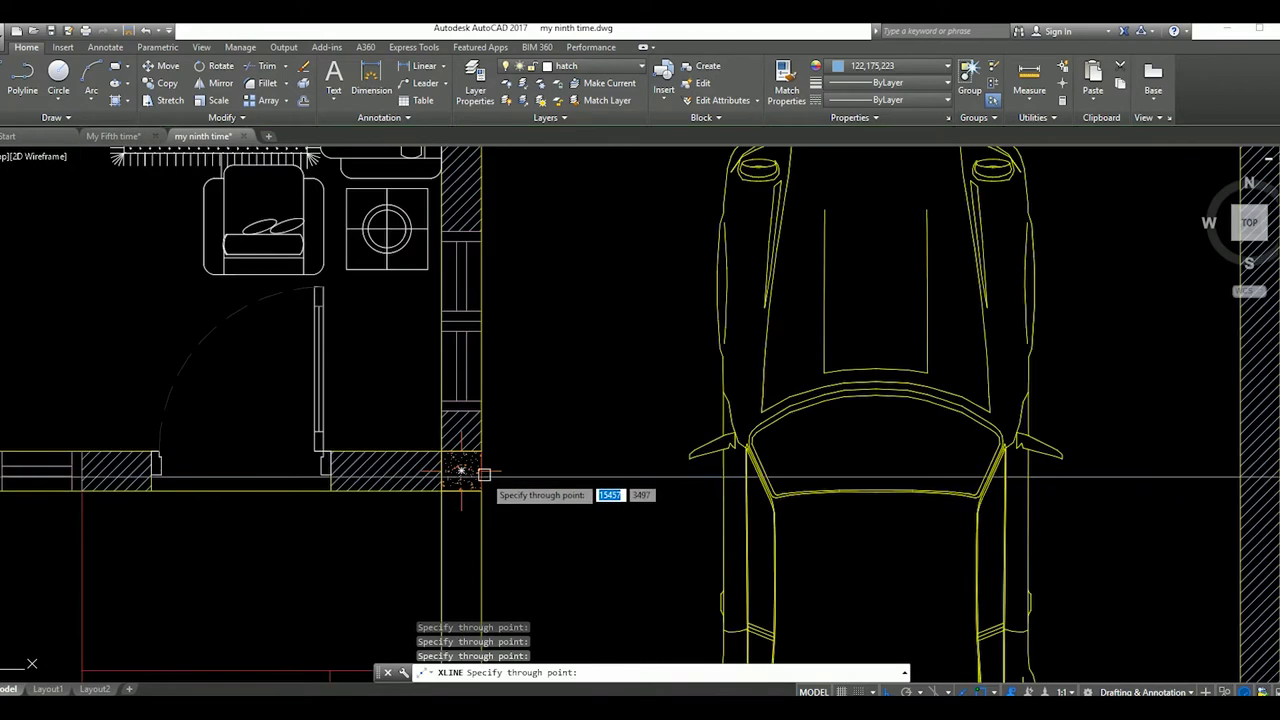
{"action": "left_click", "coordinate": [619, 467]}
{"action": "scroll", "coordinate": [640, 500], "scroll_direction": "down", "scroll_amount": 5}
{"action": "scroll", "coordinate": [676, 433], "scroll_direction": "up", "scroll_amount": 4}
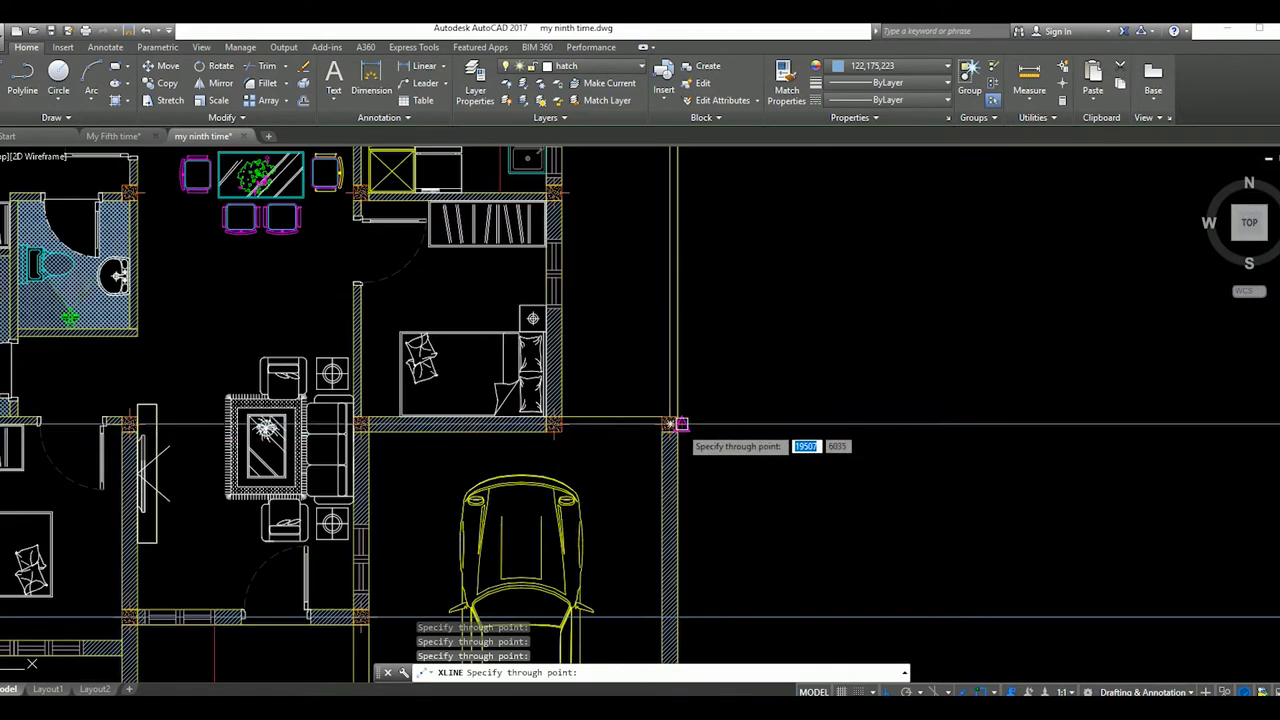
{"action": "left_click", "coordinate": [674, 427]}
{"action": "scroll", "coordinate": [665, 432], "scroll_direction": "down", "scroll_amount": 5}
{"action": "scroll", "coordinate": [672, 444], "scroll_direction": "up", "scroll_amount": 2}
{"action": "scroll", "coordinate": [635, 383], "scroll_direction": "up", "scroll_amount": 3}
{"action": "scroll", "coordinate": [597, 354], "scroll_direction": "up", "scroll_amount": 2}
{"action": "left_click", "coordinate": [596, 357]}
{"action": "scroll", "coordinate": [651, 317], "scroll_direction": "down", "scroll_amount": 3}
{"action": "scroll", "coordinate": [654, 309], "scroll_direction": "up", "scroll_amount": 2}
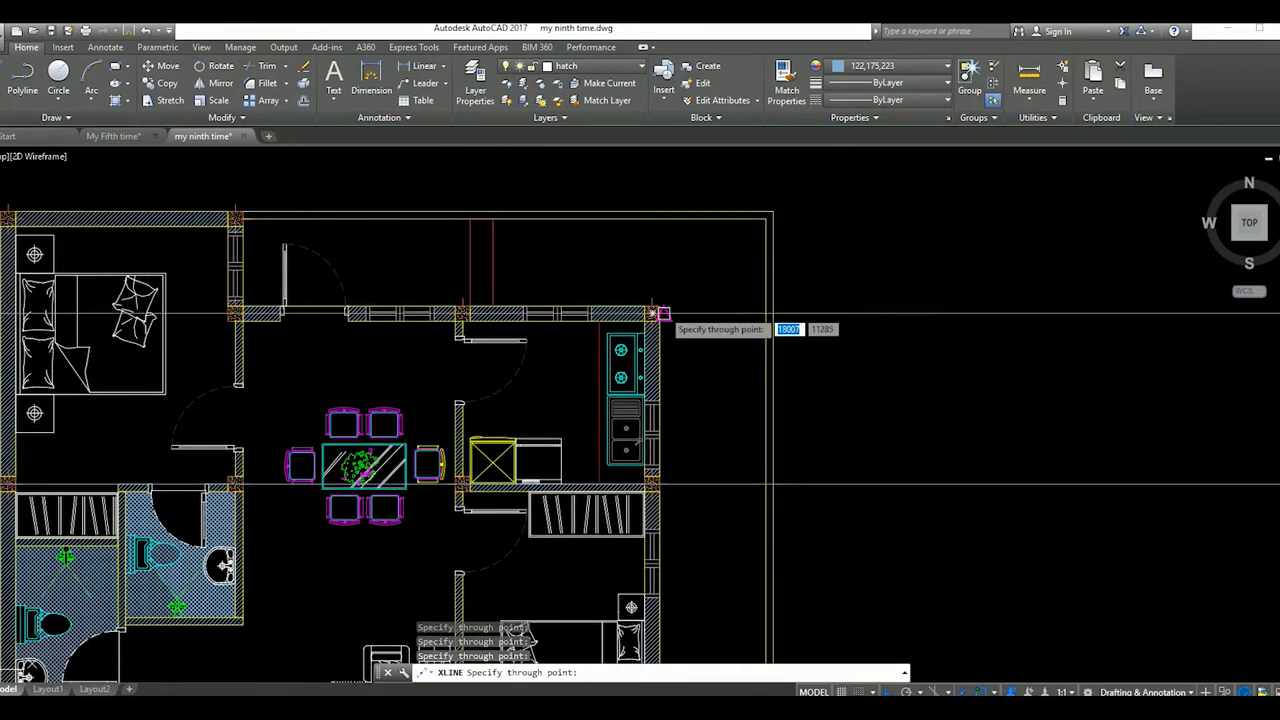
{"action": "scroll", "coordinate": [651, 311], "scroll_direction": "up", "scroll_amount": 1}
{"action": "scroll", "coordinate": [688, 344], "scroll_direction": "up", "scroll_amount": 1}
{"action": "scroll", "coordinate": [688, 344], "scroll_direction": "down", "scroll_amount": 2}
{"action": "scroll", "coordinate": [688, 344], "scroll_direction": "down", "scroll_amount": 2}
{"action": "scroll", "coordinate": [457, 363], "scroll_direction": "up", "scroll_amount": 4}
{"action": "scroll", "coordinate": [524, 246], "scroll_direction": "up", "scroll_amount": 2}
{"action": "left_click", "coordinate": [524, 246]}
{"action": "scroll", "coordinate": [551, 357], "scroll_direction": "down", "scroll_amount": 3}
{"action": "scroll", "coordinate": [586, 380], "scroll_direction": "down", "scroll_amount": 2}
{"action": "key", "text": "Escape"}
{"action": "middle_click_drag", "start_coordinate": [792, 483], "coordinate": [737, 451]}
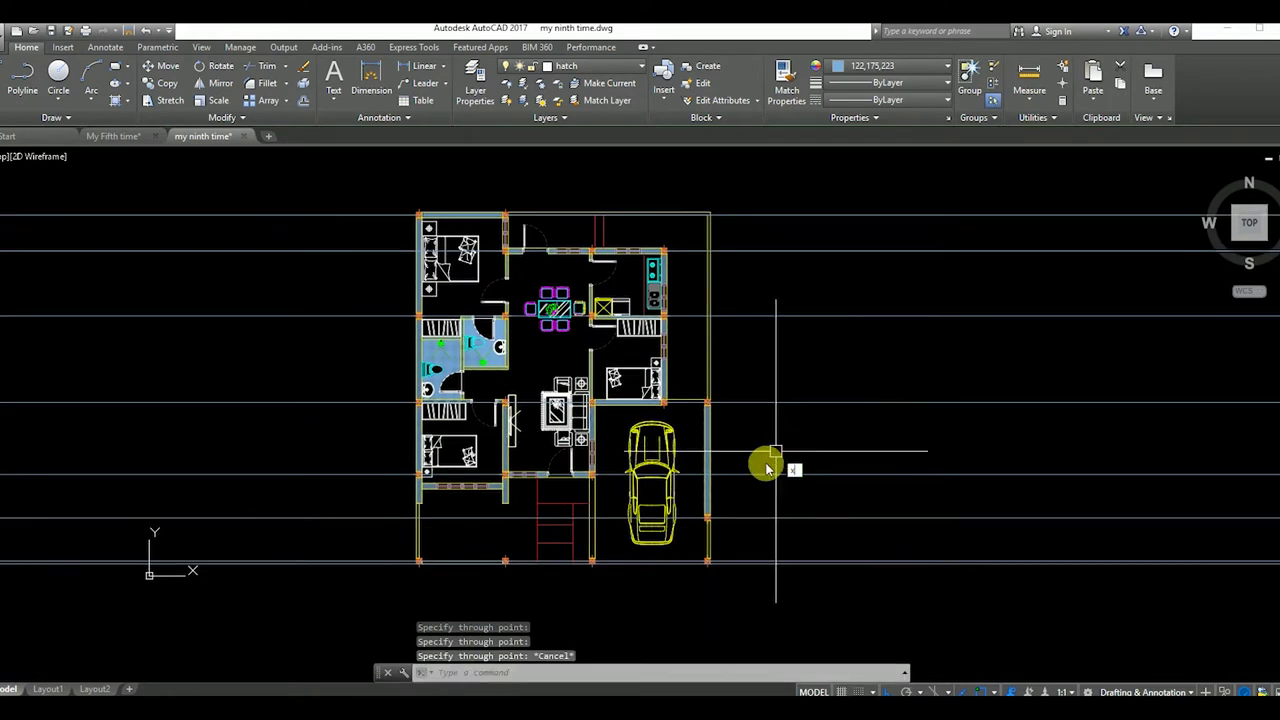
Run vertical construction lines (XL, Ver) through the garage wall column and two more columns
{"action": "type", "text": "xl"}
{"action": "key", "text": "Return"}
{"action": "type", "text": "v"}
{"action": "key", "text": "Return"}
{"action": "scroll", "coordinate": [718, 566], "scroll_direction": "up", "scroll_amount": 5}
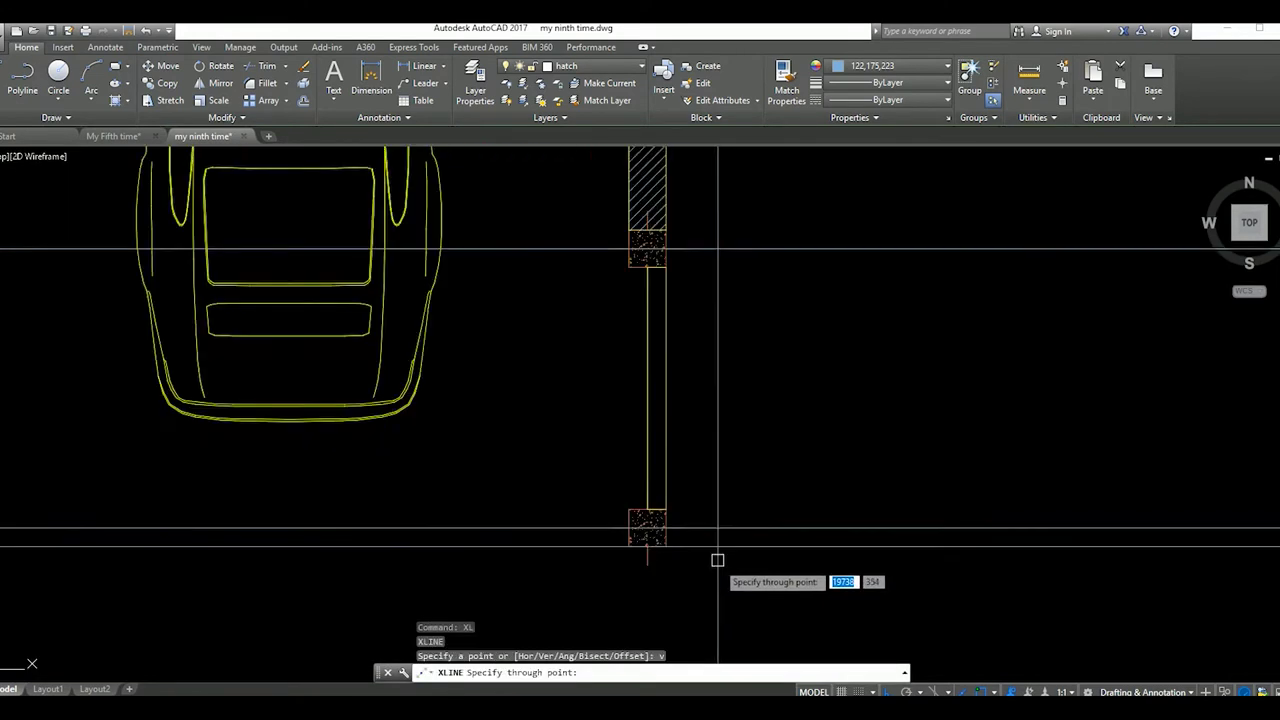
{"action": "left_click", "coordinate": [647, 529]}
{"action": "scroll", "coordinate": [652, 532], "scroll_direction": "down", "scroll_amount": 3}
{"action": "scroll", "coordinate": [515, 488], "scroll_direction": "up", "scroll_amount": 3}
{"action": "left_click", "coordinate": [517, 450]}
{"action": "scroll", "coordinate": [517, 450], "scroll_direction": "down", "scroll_amount": 3}
{"action": "scroll", "coordinate": [571, 484], "scroll_direction": "up", "scroll_amount": 3}
{"action": "left_click", "coordinate": [609, 457]}
Add vertical construction lines through another wall column and the garage wall corner
{"action": "scroll", "coordinate": [609, 457], "scroll_direction": "down", "scroll_amount": 3}
{"action": "scroll", "coordinate": [730, 490], "scroll_direction": "up", "scroll_amount": 2}
{"action": "scroll", "coordinate": [730, 490], "scroll_direction": "up", "scroll_amount": 2}
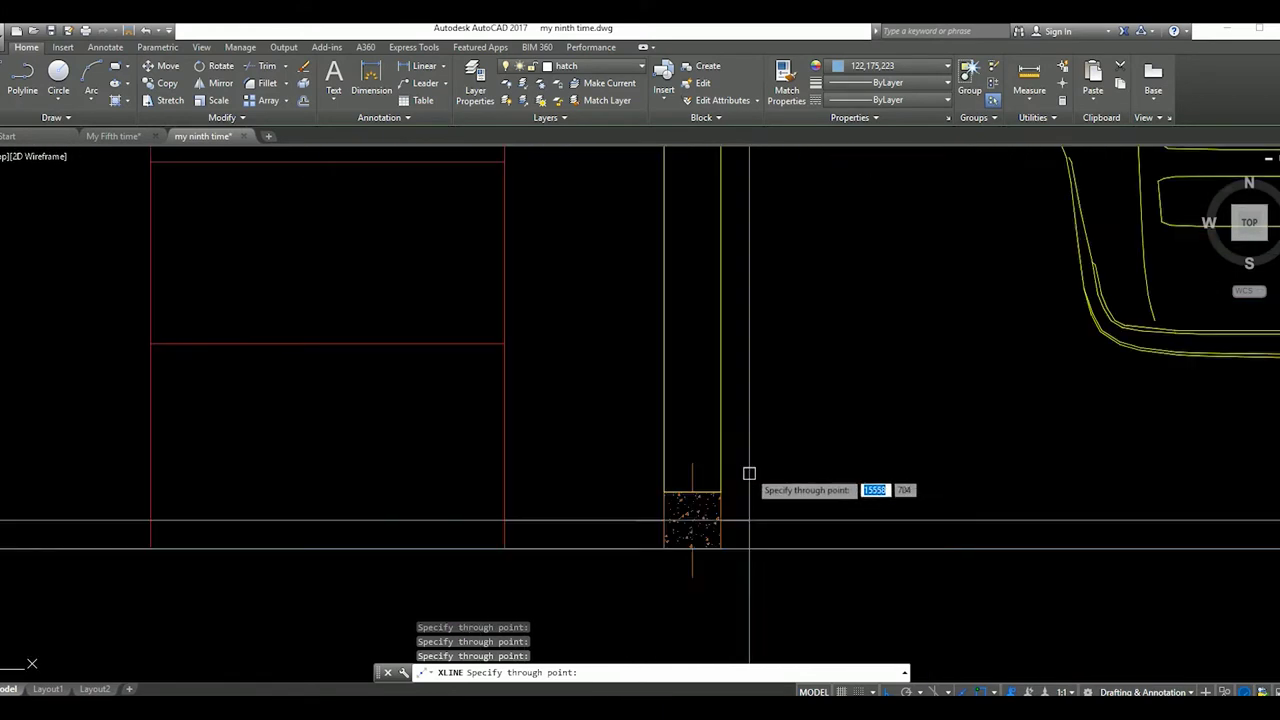
{"action": "left_click", "coordinate": [691, 491]}
{"action": "scroll", "coordinate": [703, 460], "scroll_direction": "down", "scroll_amount": 3}
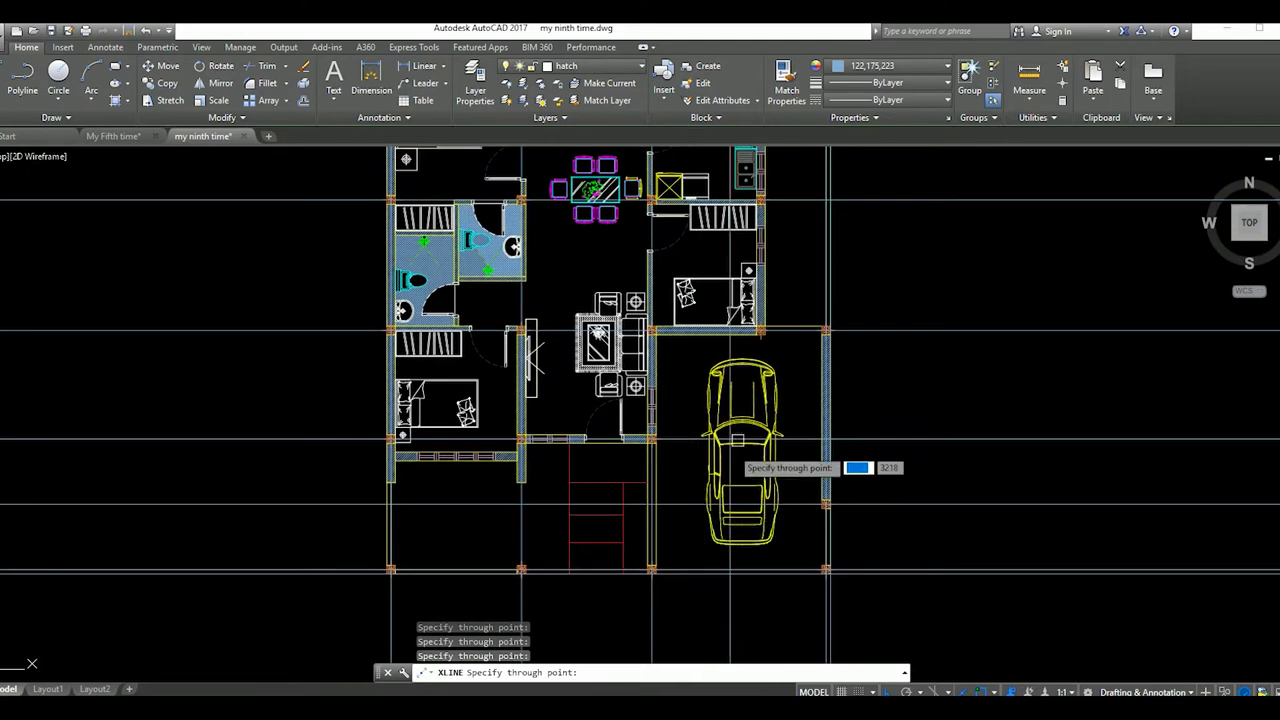
{"action": "scroll", "coordinate": [765, 332], "scroll_direction": "up", "scroll_amount": 3}
{"action": "scroll", "coordinate": [737, 346], "scroll_direction": "up", "scroll_amount": 2}
{"action": "left_click", "coordinate": [723, 346]}
{"action": "scroll", "coordinate": [723, 346], "scroll_direction": "down", "scroll_amount": 2}
{"action": "scroll", "coordinate": [694, 389], "scroll_direction": "down", "scroll_amount": 4}
{"action": "scroll", "coordinate": [766, 509], "scroll_direction": "up", "scroll_amount": 1}
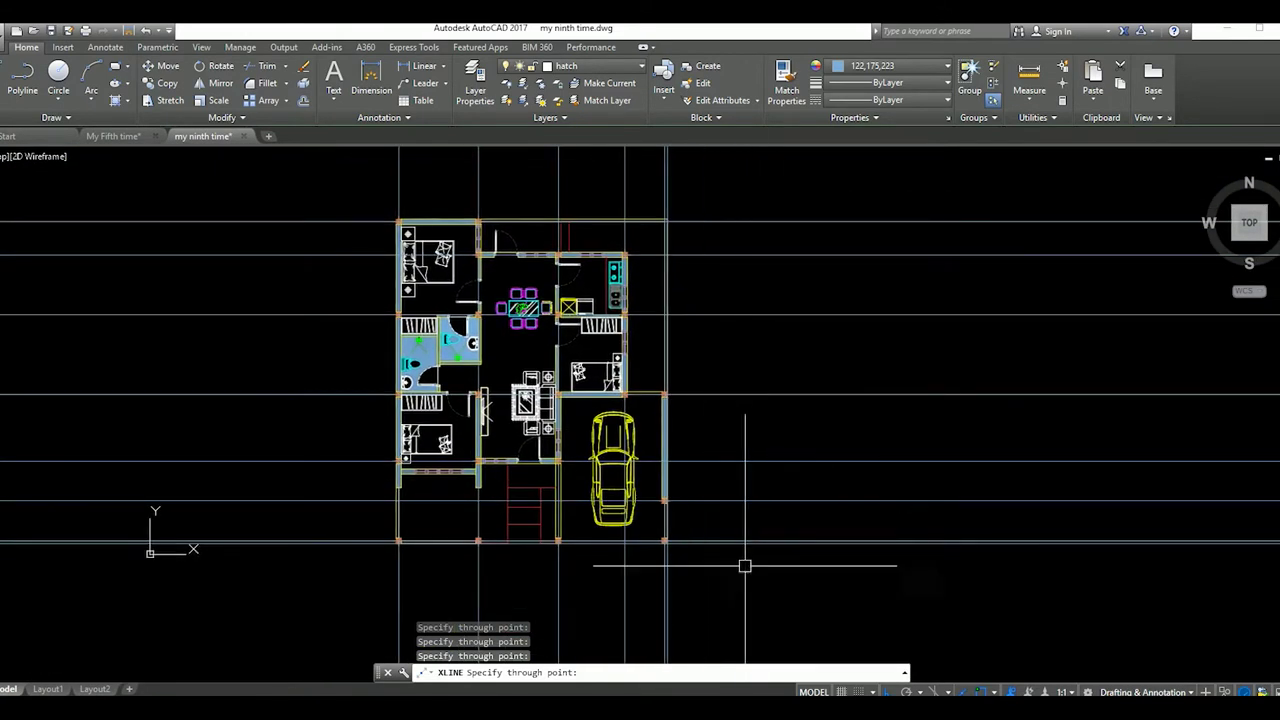
{"action": "key", "text": "Escape"}
{"action": "middle_click_drag", "start_coordinate": [694, 543], "coordinate": [637, 471]}
{"action": "scroll", "coordinate": [620, 485], "scroll_direction": "up", "scroll_amount": 2}
{"action": "middle_click_drag", "start_coordinate": [452, 446], "coordinate": [425, 473]}
Create a new layer named dimension with pink colour 241
{"action": "left_click", "coordinate": [571, 66]}
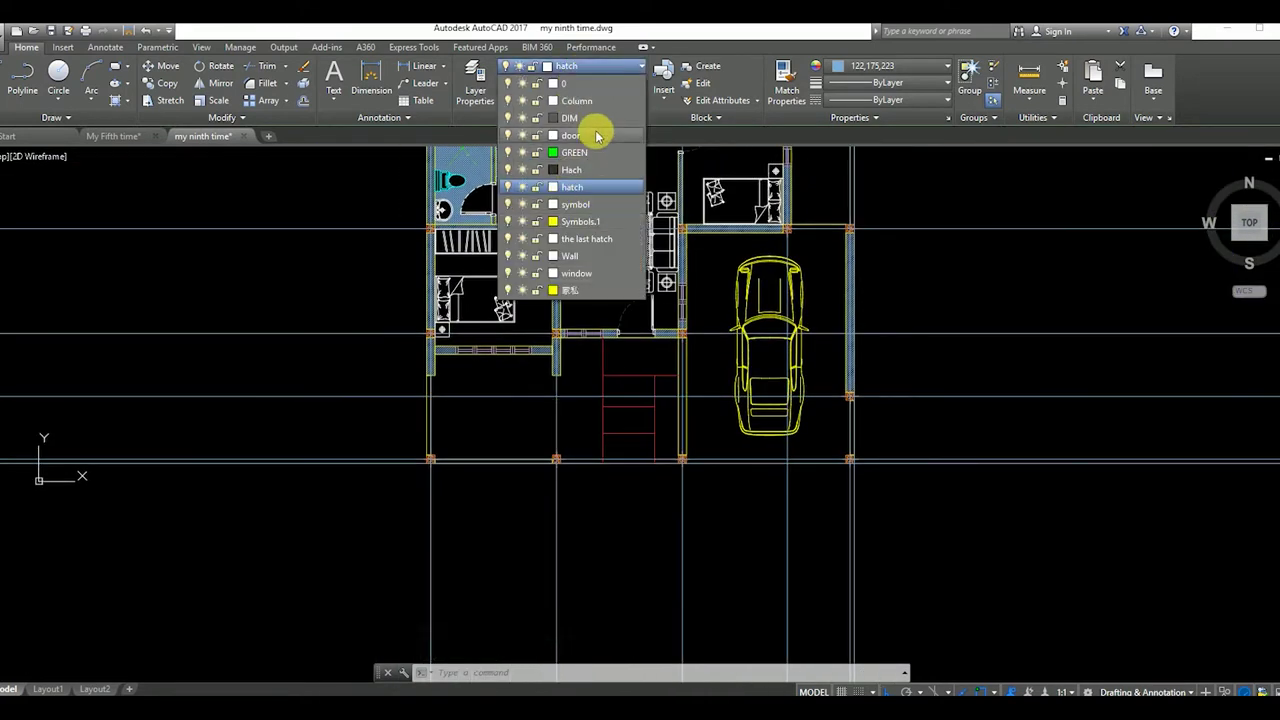
{"action": "left_click", "coordinate": [940, 517]}
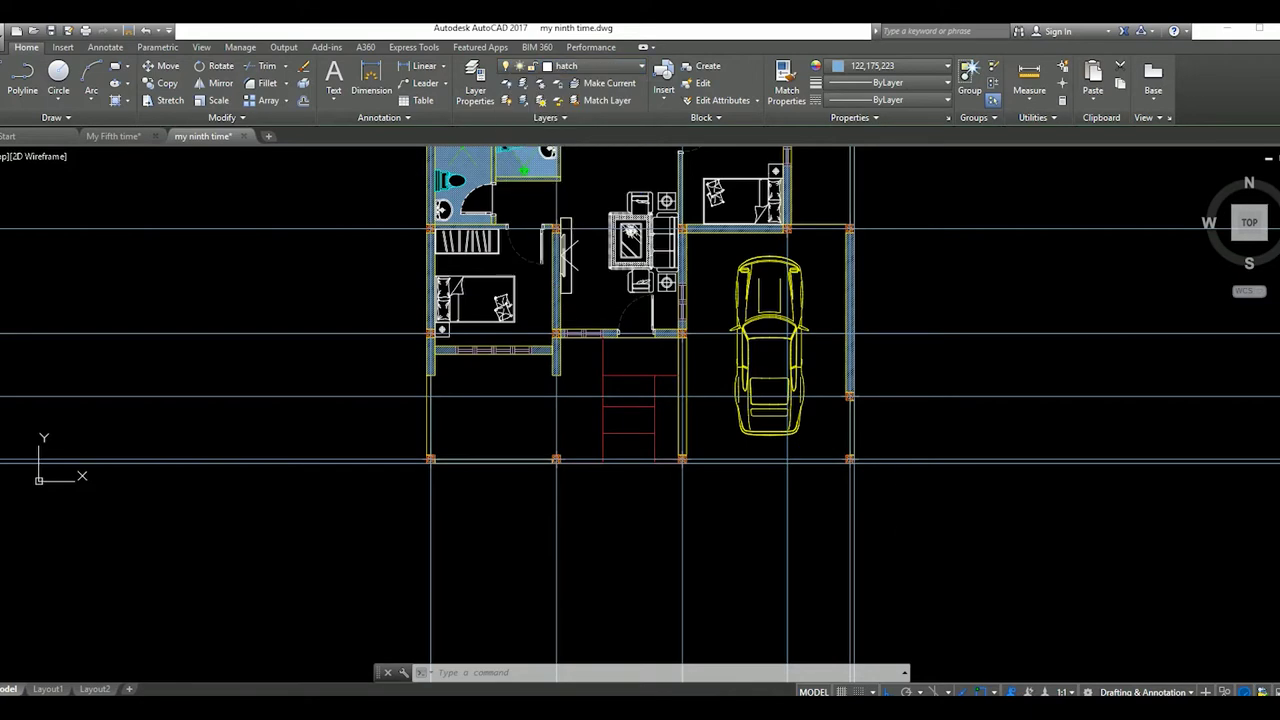
{"action": "type", "text": "la"}
{"action": "key", "text": "Return"}
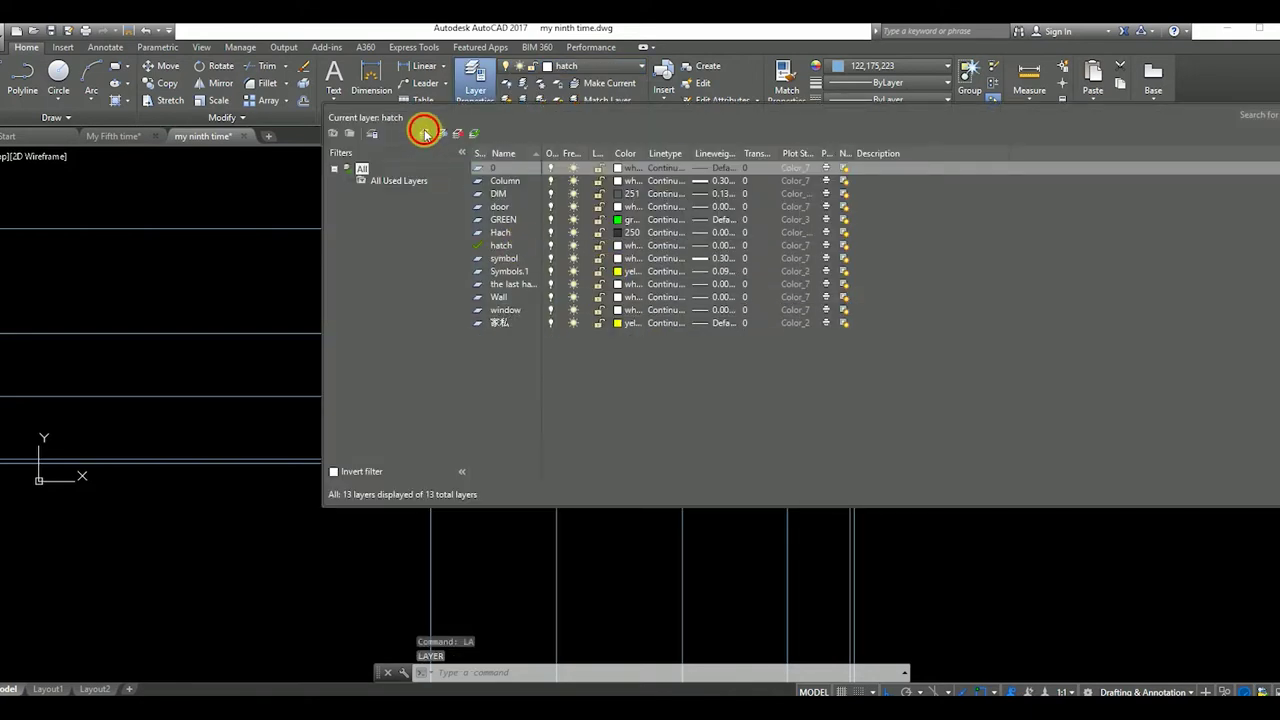
{"action": "left_click", "coordinate": [426, 135]}
{"action": "type", "text": "dimension"}
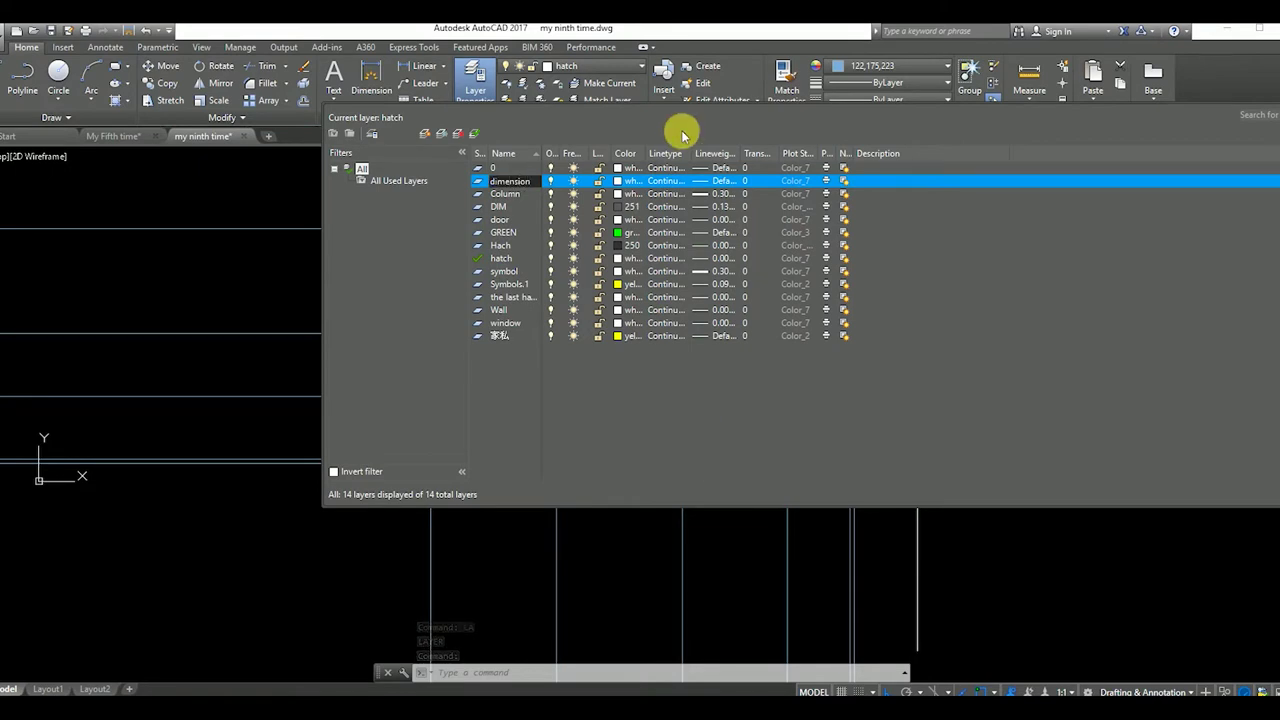
{"action": "left_click", "coordinate": [617, 181]}
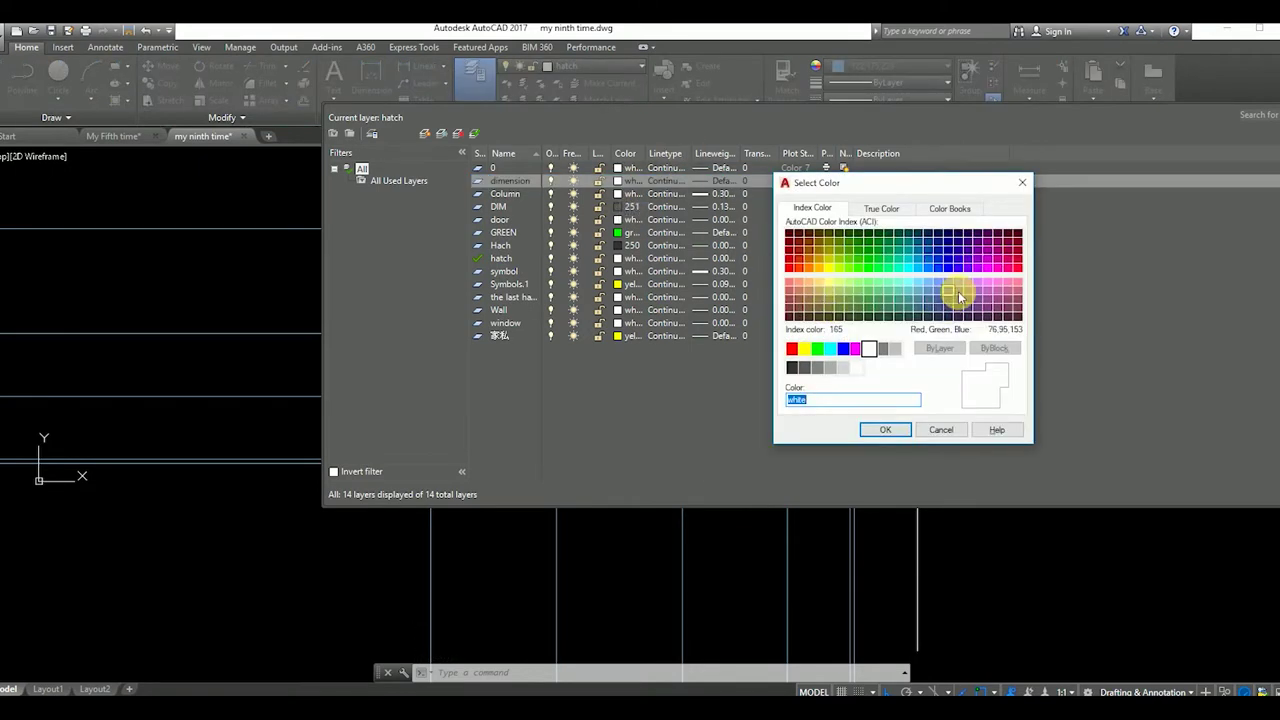
{"action": "left_click", "coordinate": [1017, 285]}
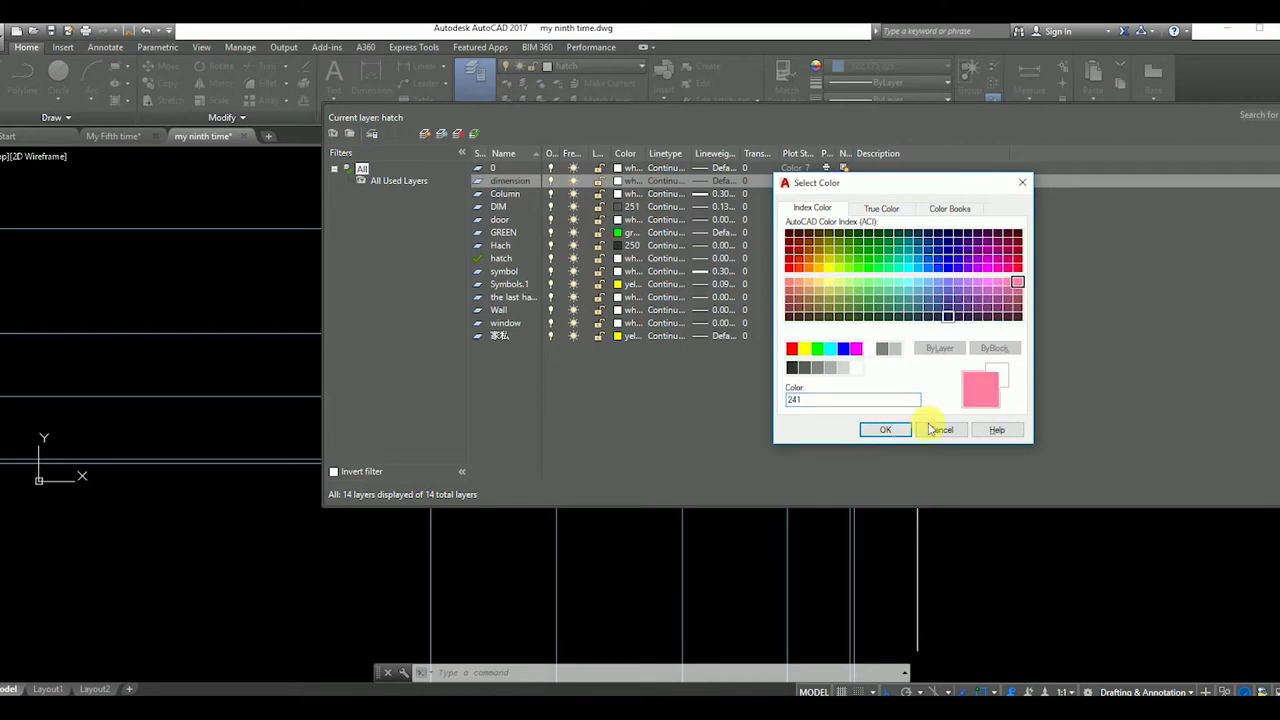
{"action": "left_click", "coordinate": [885, 431]}
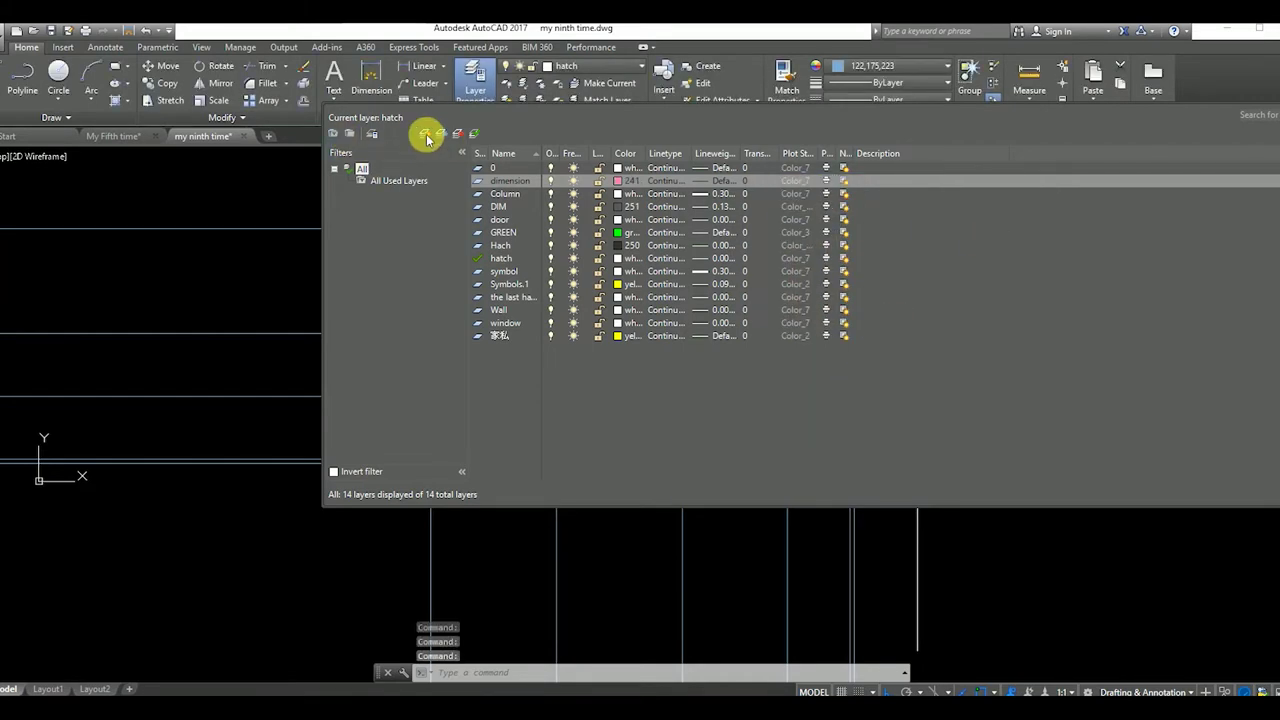
Set the object colour to ByLayer and make dimension the current layer
{"action": "left_click", "coordinate": [475, 78]}
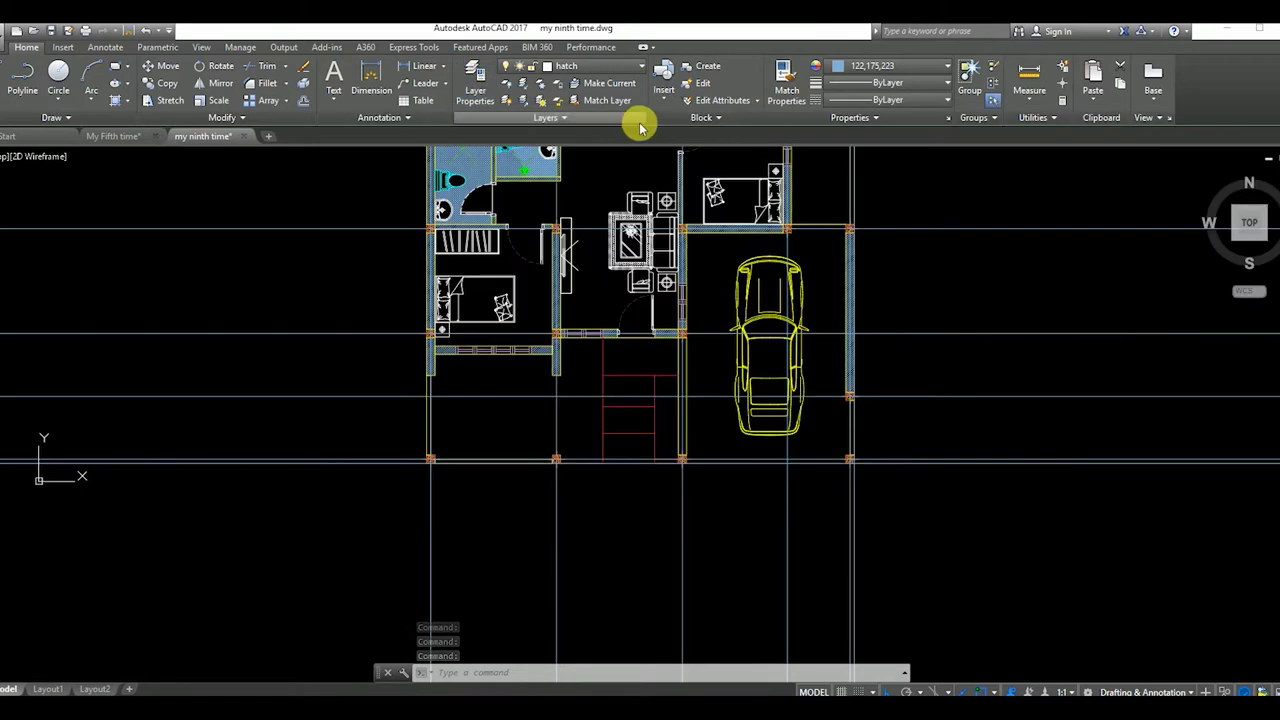
{"action": "left_click", "coordinate": [910, 66]}
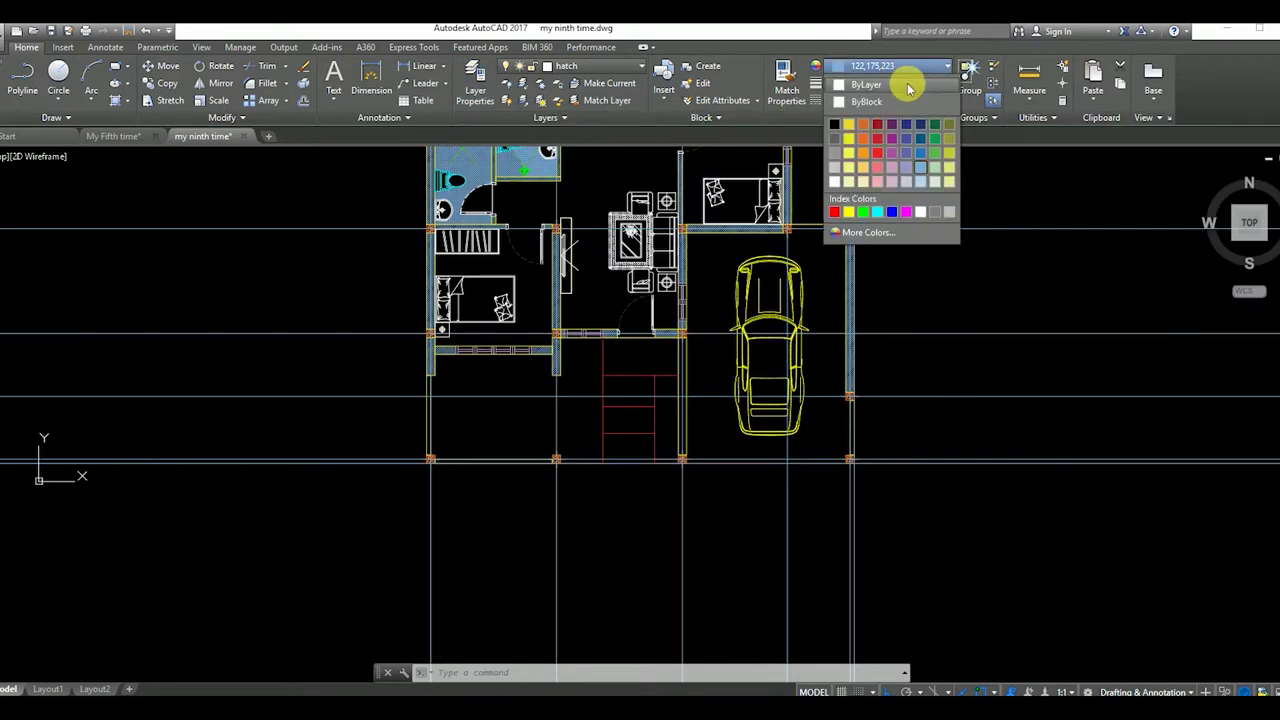
{"action": "left_click", "coordinate": [908, 86]}
{"action": "left_click", "coordinate": [641, 66]}
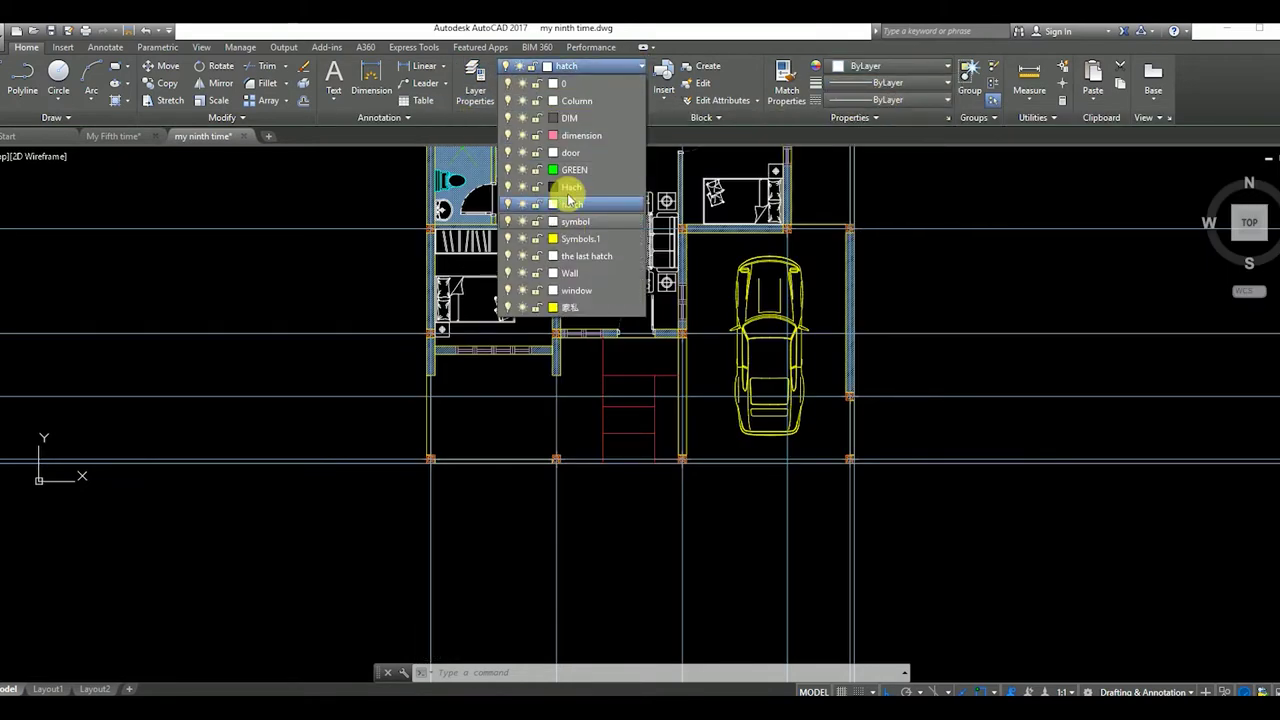
{"action": "left_click", "coordinate": [580, 135]}
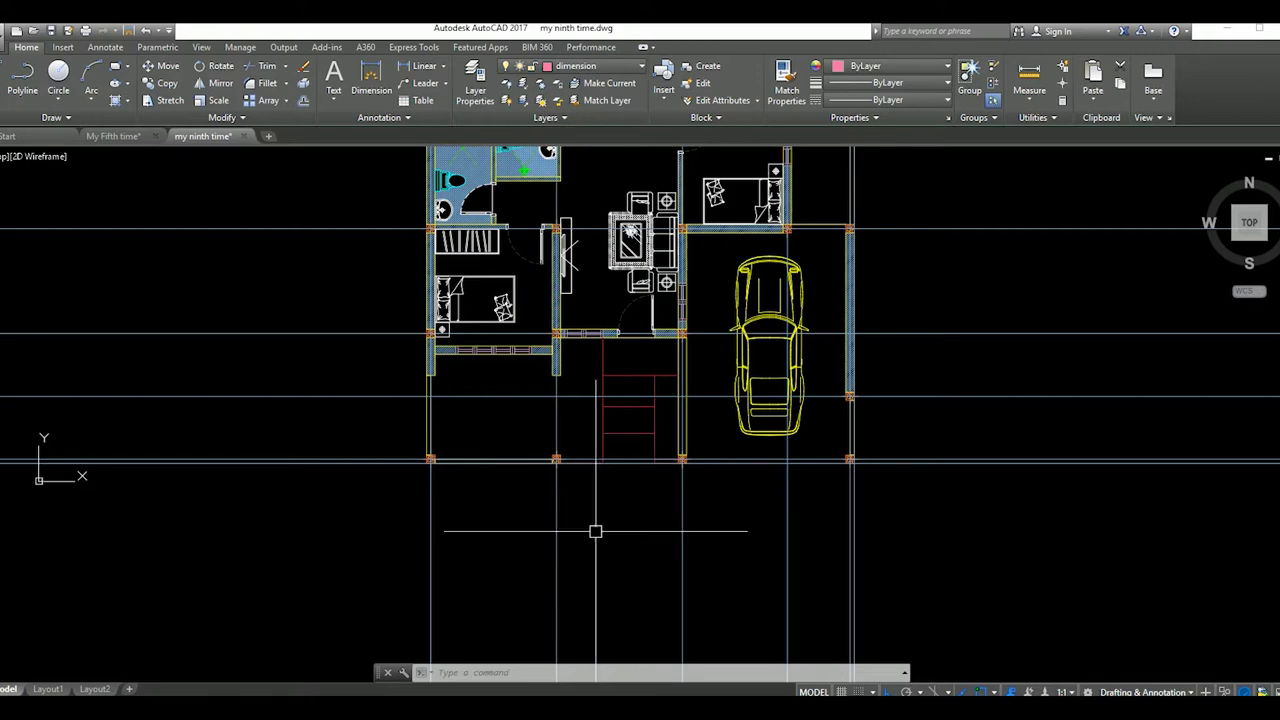
Offset the horizontal line below the columns 600 downward as a dimension guide
{"action": "type", "text": "li"}
{"action": "key", "text": "Return"}
{"action": "scroll", "coordinate": [349, 457], "scroll_direction": "up", "scroll_amount": 5}
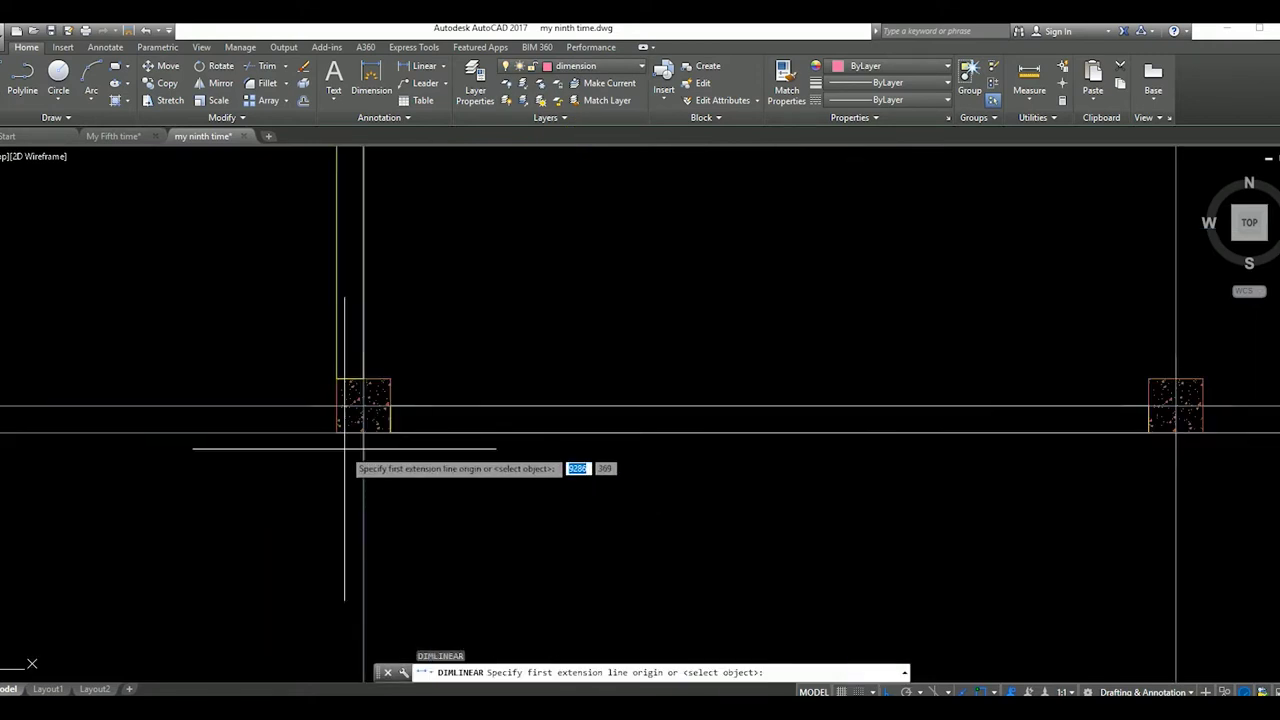
{"action": "key", "text": "Escape"}
{"action": "scroll", "coordinate": [571, 500], "scroll_direction": "down", "scroll_amount": 2}
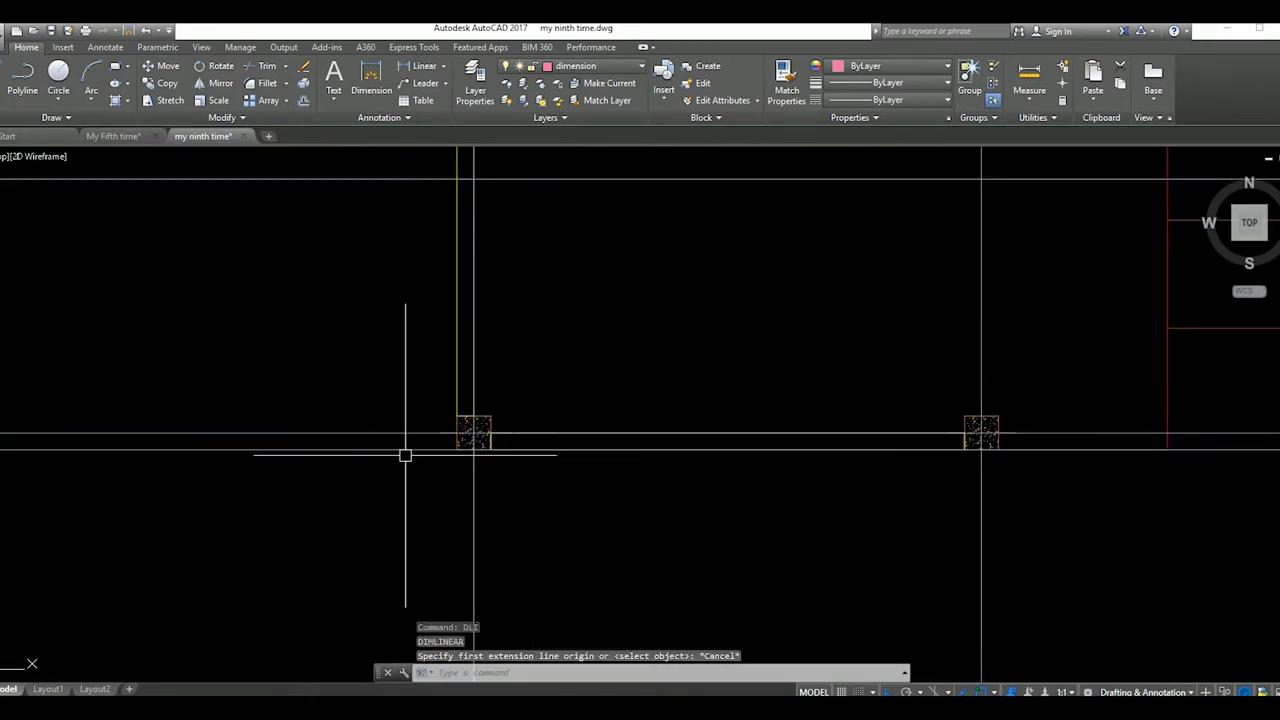
{"action": "left_click", "coordinate": [408, 450]}
{"action": "right_click", "coordinate": [414, 496]}
{"action": "type", "text": "o"}
{"action": "key", "text": "Return"}
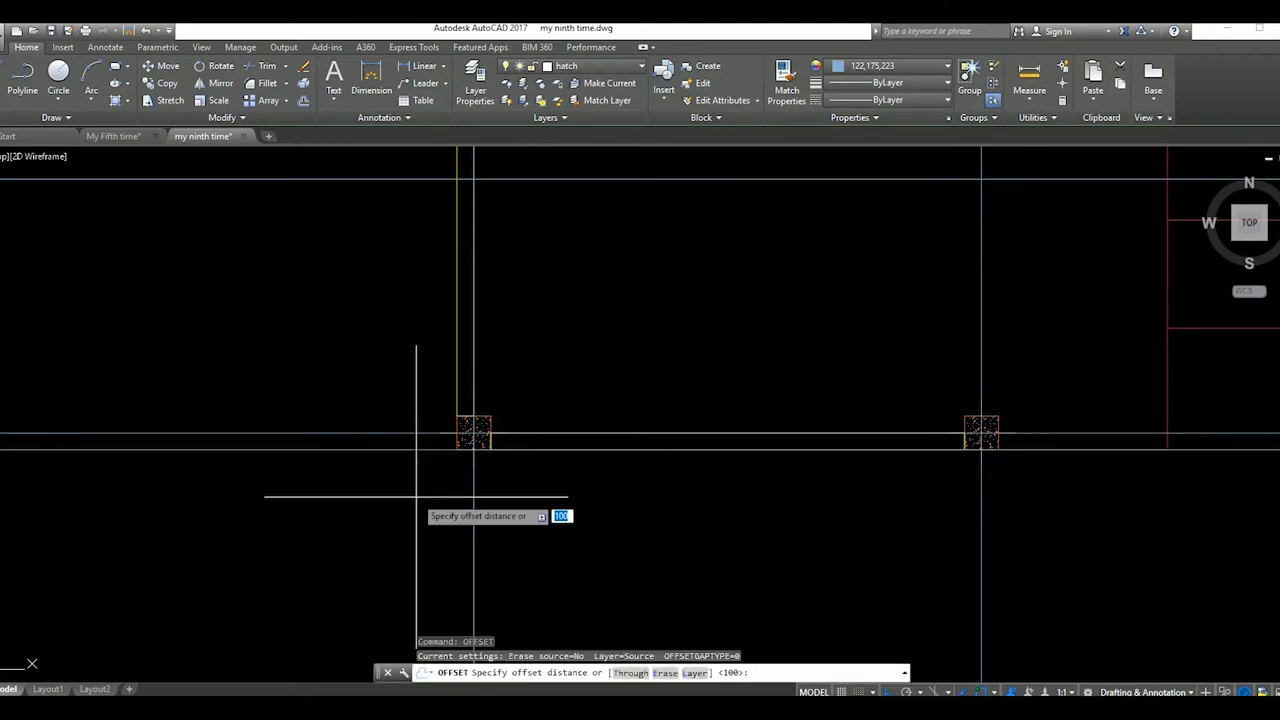
{"action": "key", "text": "Return"}
{"action": "left_click", "coordinate": [416, 450]}
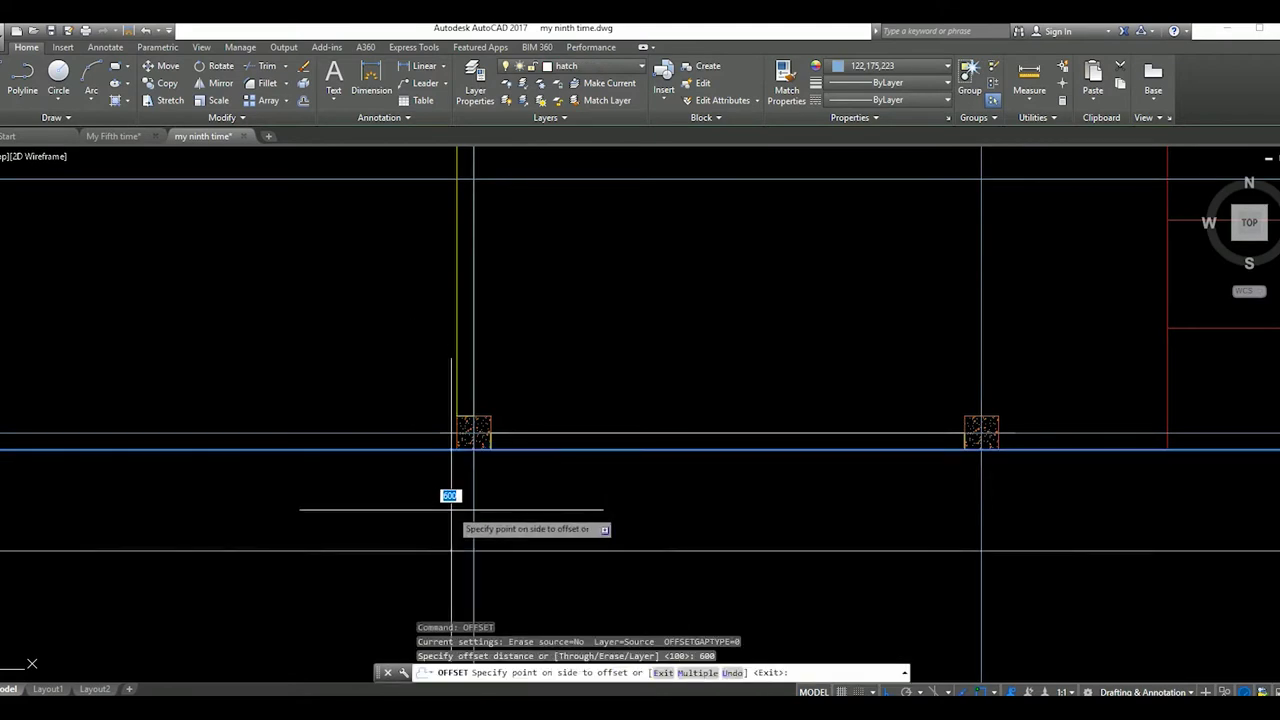
{"action": "left_click", "coordinate": [546, 545]}
Offset copies of the vertical grid lines beside the columns
{"action": "scroll", "coordinate": [543, 457], "scroll_direction": "down", "scroll_amount": 5}
{"action": "scroll", "coordinate": [680, 432], "scroll_direction": "up", "scroll_amount": 4}
{"action": "scroll", "coordinate": [680, 432], "scroll_direction": "up", "scroll_amount": 1}
{"action": "left_click", "coordinate": [591, 443]}
{"action": "left_click", "coordinate": [650, 446]}
{"action": "left_click", "coordinate": [697, 446]}
{"action": "scroll", "coordinate": [607, 439], "scroll_direction": "down", "scroll_amount": 2}
{"action": "middle_click_drag", "start_coordinate": [607, 439], "coordinate": [700, 472]}
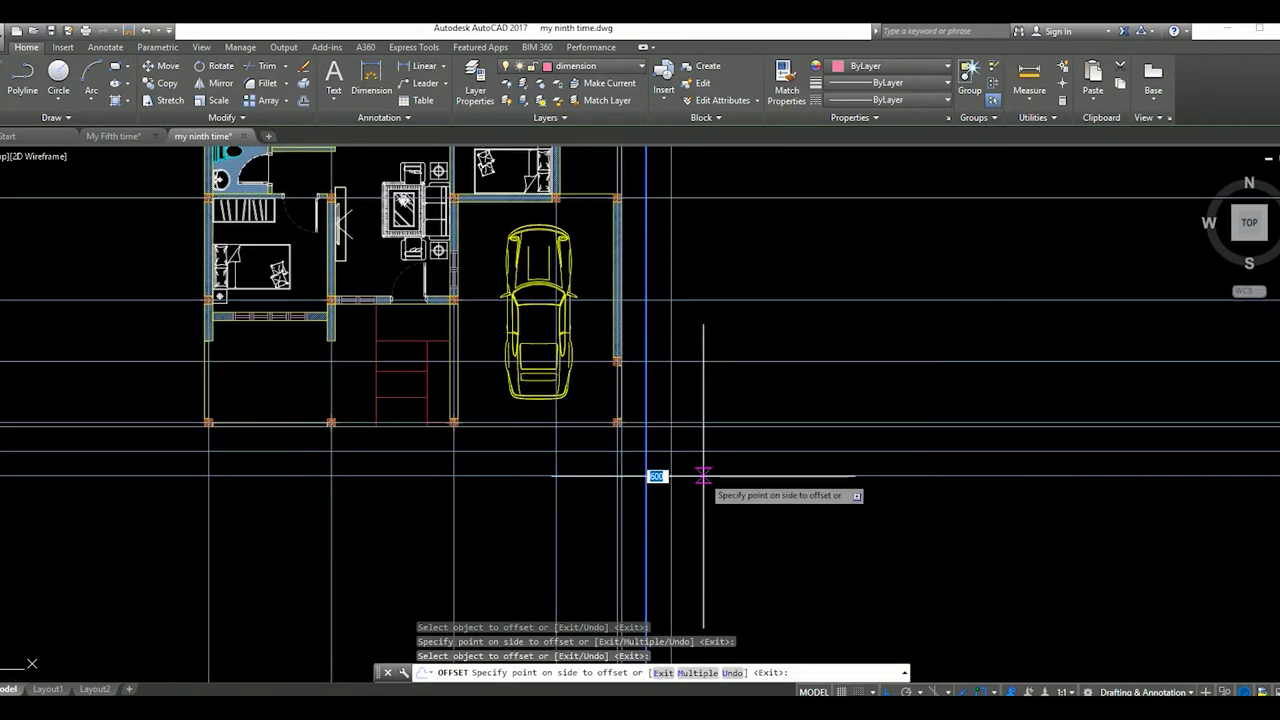
{"action": "key", "text": "Escape"}
{"action": "scroll", "coordinate": [583, 443], "scroll_direction": "up", "scroll_amount": 3}
Dimension the bottom columns with a 3000 span continued by a 4000 span
{"action": "type", "text": "li"}
{"action": "key", "text": "Return"}
{"action": "left_click", "coordinate": [194, 348]}
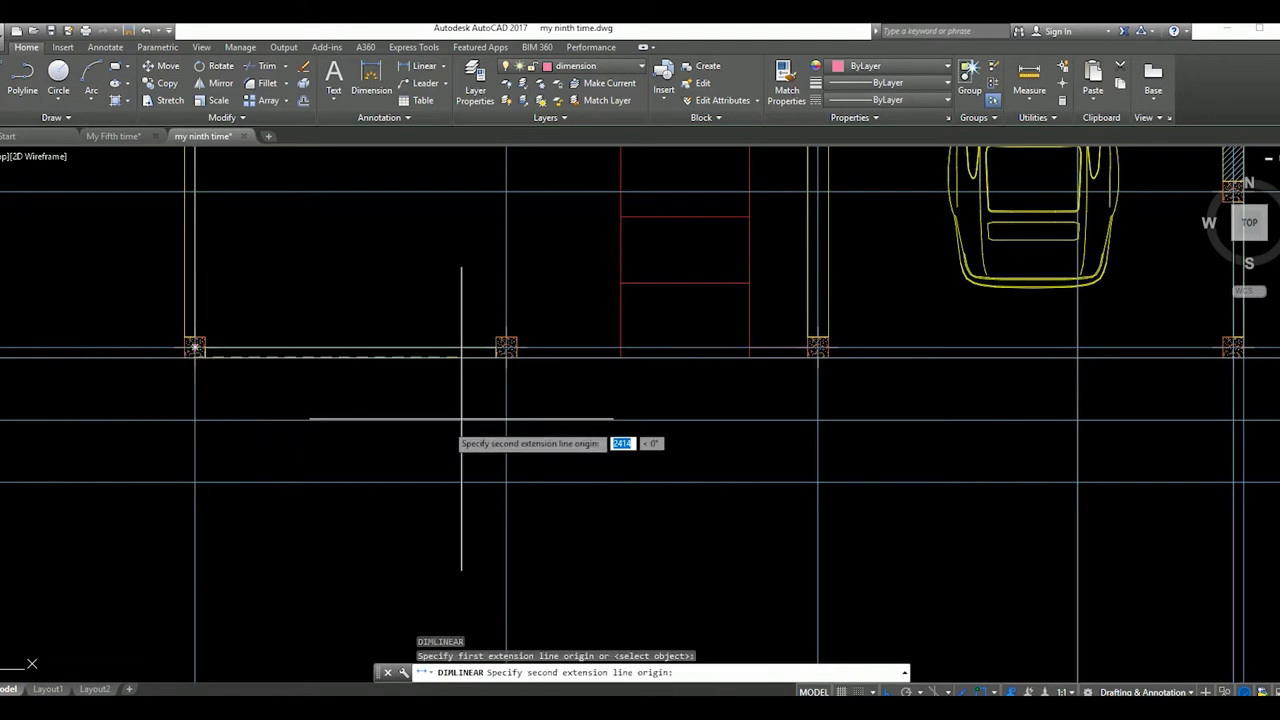
{"action": "scroll", "coordinate": [504, 350], "scroll_direction": "up", "scroll_amount": 2}
{"action": "left_click", "coordinate": [497, 332]}
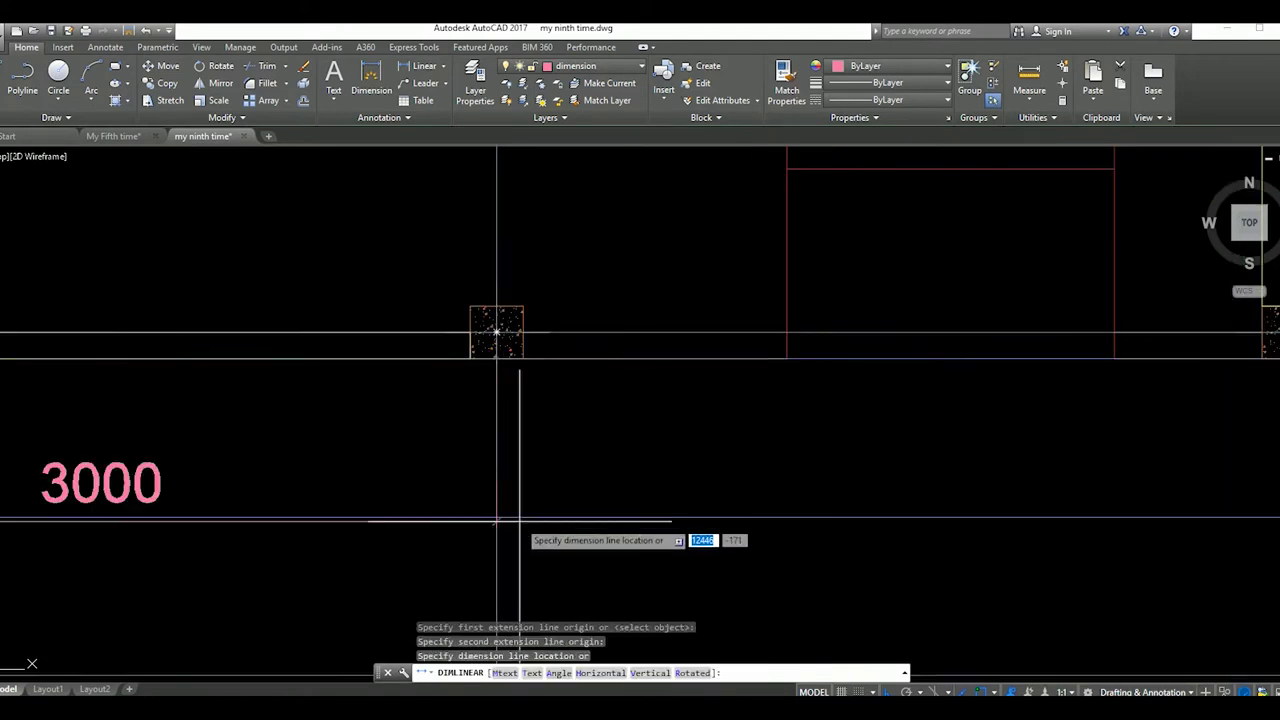
{"action": "left_click", "coordinate": [496, 518]}
{"action": "type", "text": "imcontinue"}
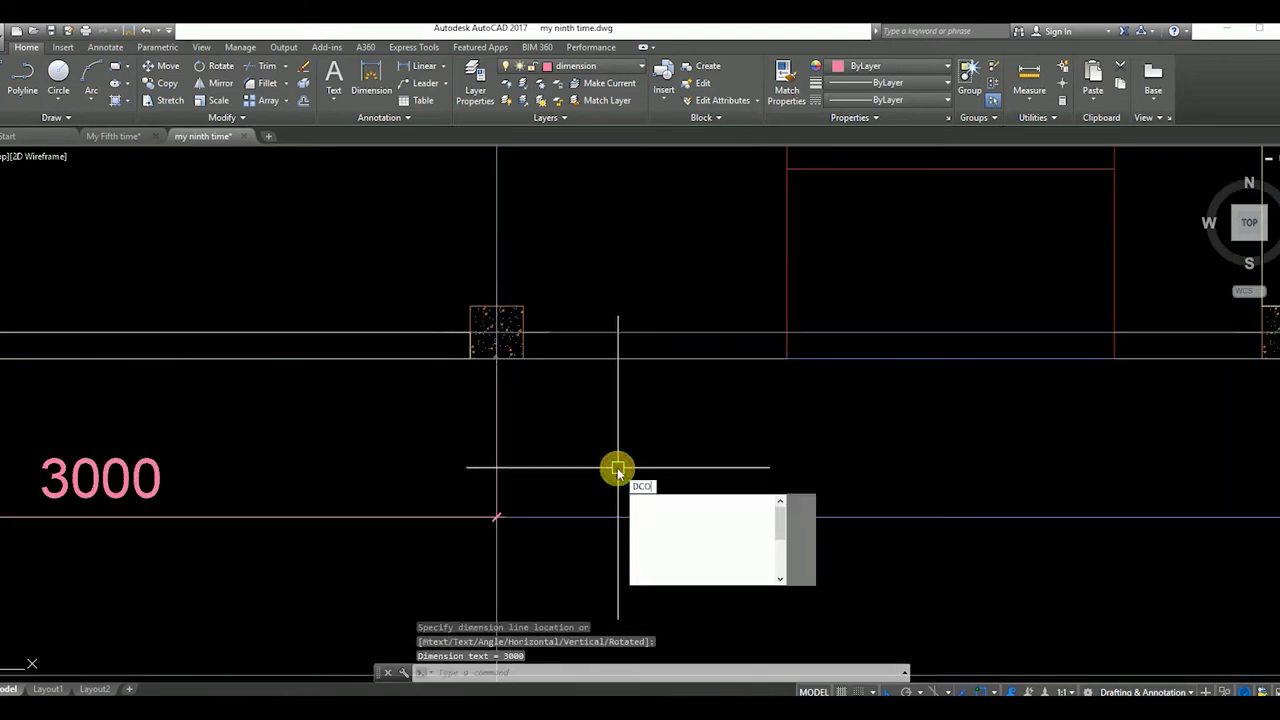
{"action": "key", "text": "Return"}
{"action": "scroll", "coordinate": [781, 448], "scroll_direction": "down", "scroll_amount": 2}
{"action": "scroll", "coordinate": [623, 380], "scroll_direction": "up", "scroll_amount": 3}
{"action": "scroll", "coordinate": [714, 423], "scroll_direction": "down", "scroll_amount": 2}
{"action": "scroll", "coordinate": [800, 392], "scroll_direction": "up", "scroll_amount": 3}
{"action": "left_click", "coordinate": [731, 270]}
{"action": "middle_click_drag", "start_coordinate": [772, 447], "coordinate": [804, 442]}
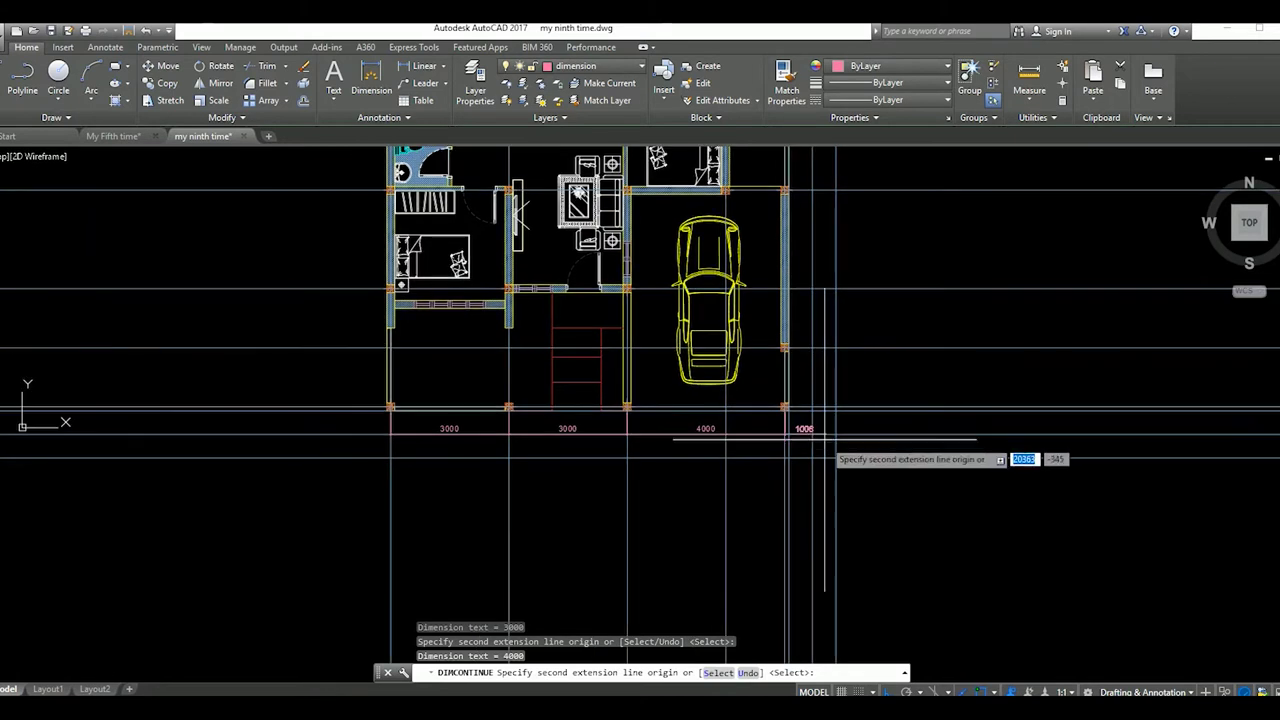
{"action": "key", "text": "Escape"}
Start the overall 10000 linear dimension at the far end of the 4000 span
{"action": "type", "text": "li"}
{"action": "key", "text": "Return"}
{"action": "scroll", "coordinate": [350, 430], "scroll_direction": "up", "scroll_amount": 5}
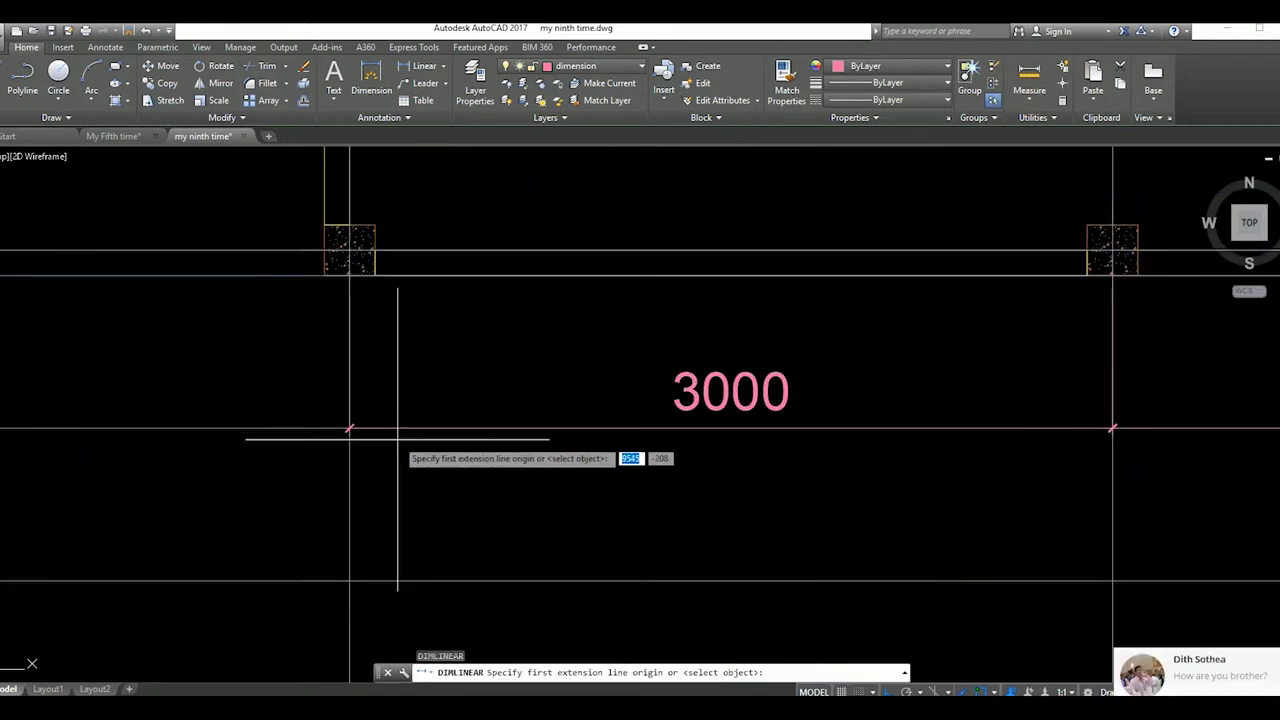
{"action": "scroll", "coordinate": [320, 421], "scroll_direction": "down", "scroll_amount": 5}
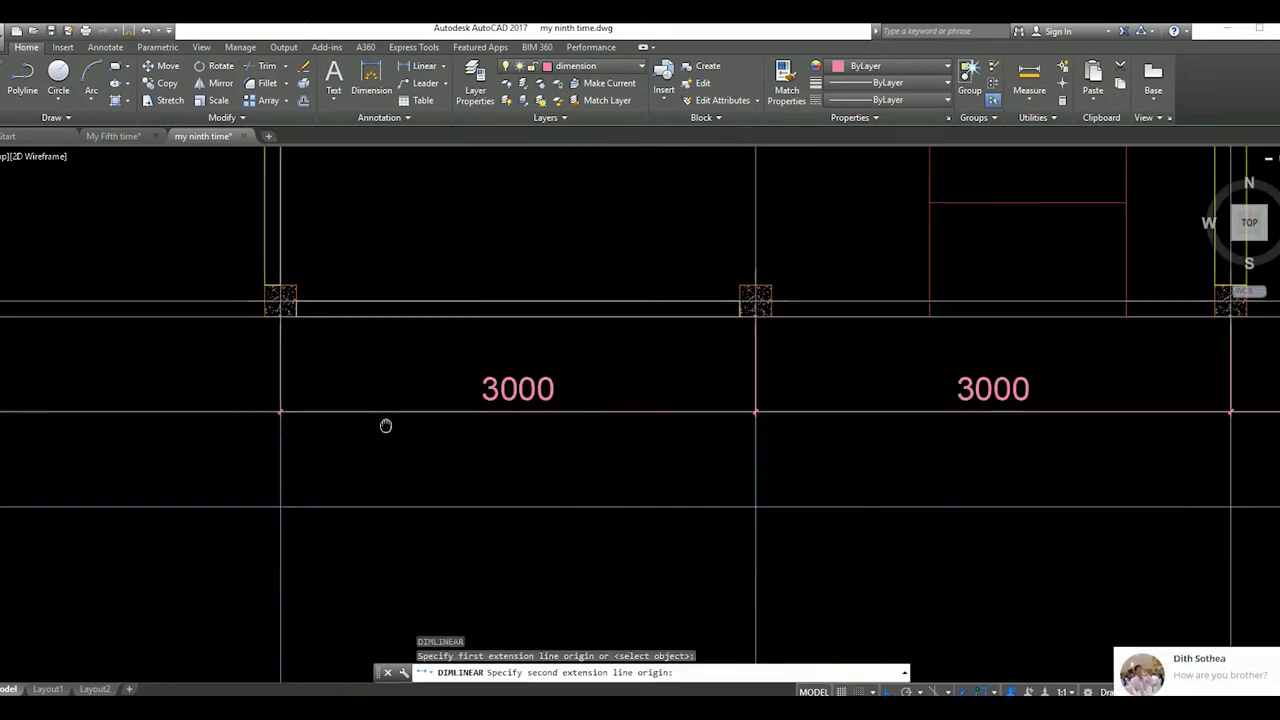
{"action": "scroll", "coordinate": [1071, 508], "scroll_direction": "down", "scroll_amount": 3}
{"action": "scroll", "coordinate": [1109, 437], "scroll_direction": "up", "scroll_amount": 4}
{"action": "scroll", "coordinate": [1037, 400], "scroll_direction": "up", "scroll_amount": 3}
{"action": "left_click", "coordinate": [1037, 400]}
{"action": "scroll", "coordinate": [1037, 505], "scroll_direction": "down", "scroll_amount": 3}
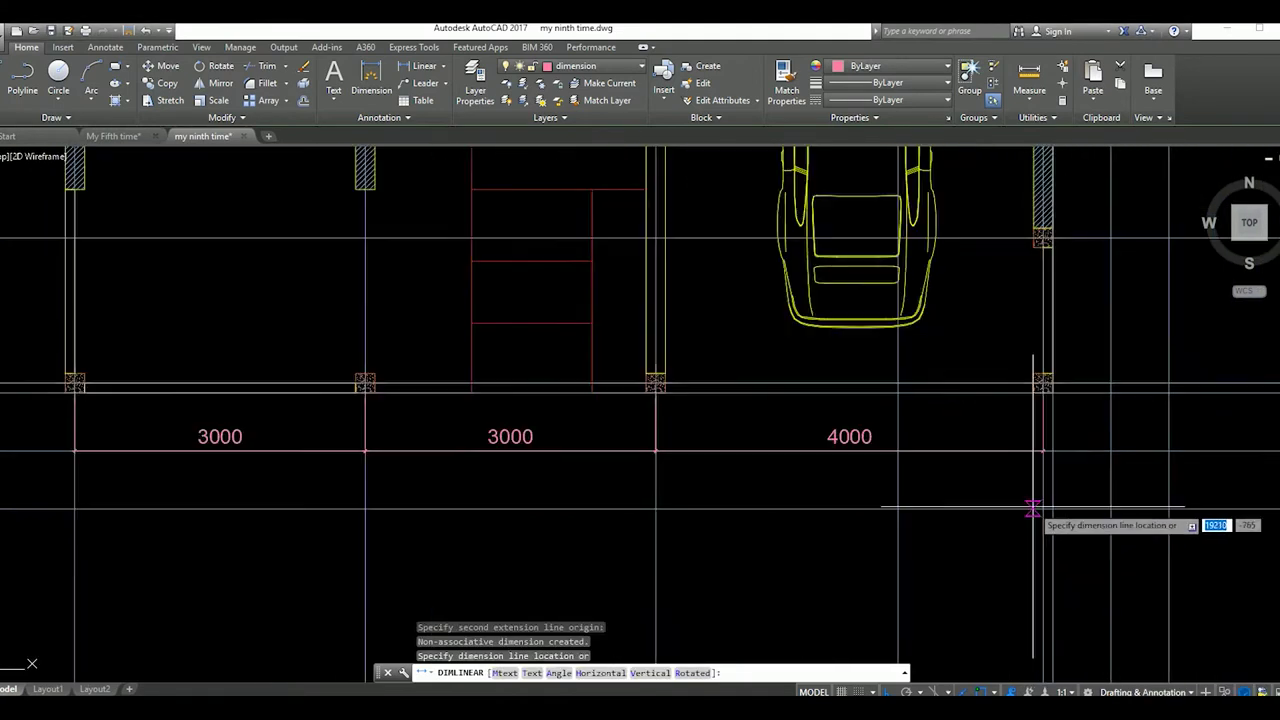
{"action": "scroll", "coordinate": [1035, 510], "scroll_direction": "up", "scroll_amount": 3}
{"action": "scroll", "coordinate": [1010, 470], "scroll_direction": "down", "scroll_amount": 5}
{"action": "scroll", "coordinate": [800, 474], "scroll_direction": "up", "scroll_amount": 1}
{"action": "scroll", "coordinate": [780, 491], "scroll_direction": "down", "scroll_amount": 4}
{"action": "scroll", "coordinate": [758, 507], "scroll_direction": "up", "scroll_amount": 2}
{"action": "scroll", "coordinate": [790, 512], "scroll_direction": "up", "scroll_amount": 2}
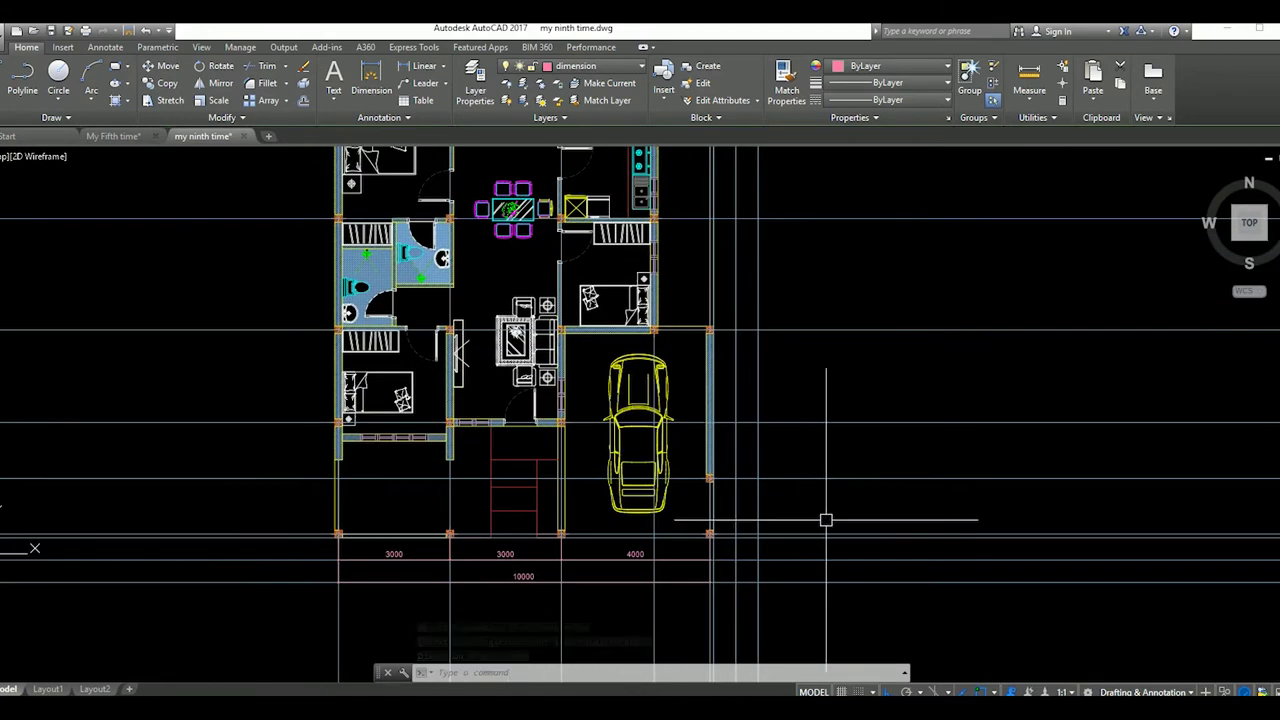
Add a 1500 vertical dimension between the right-side column corners
{"action": "type", "text": "I"}
{"action": "key", "text": "Return"}
{"action": "scroll", "coordinate": [715, 540], "scroll_direction": "up", "scroll_amount": 5}
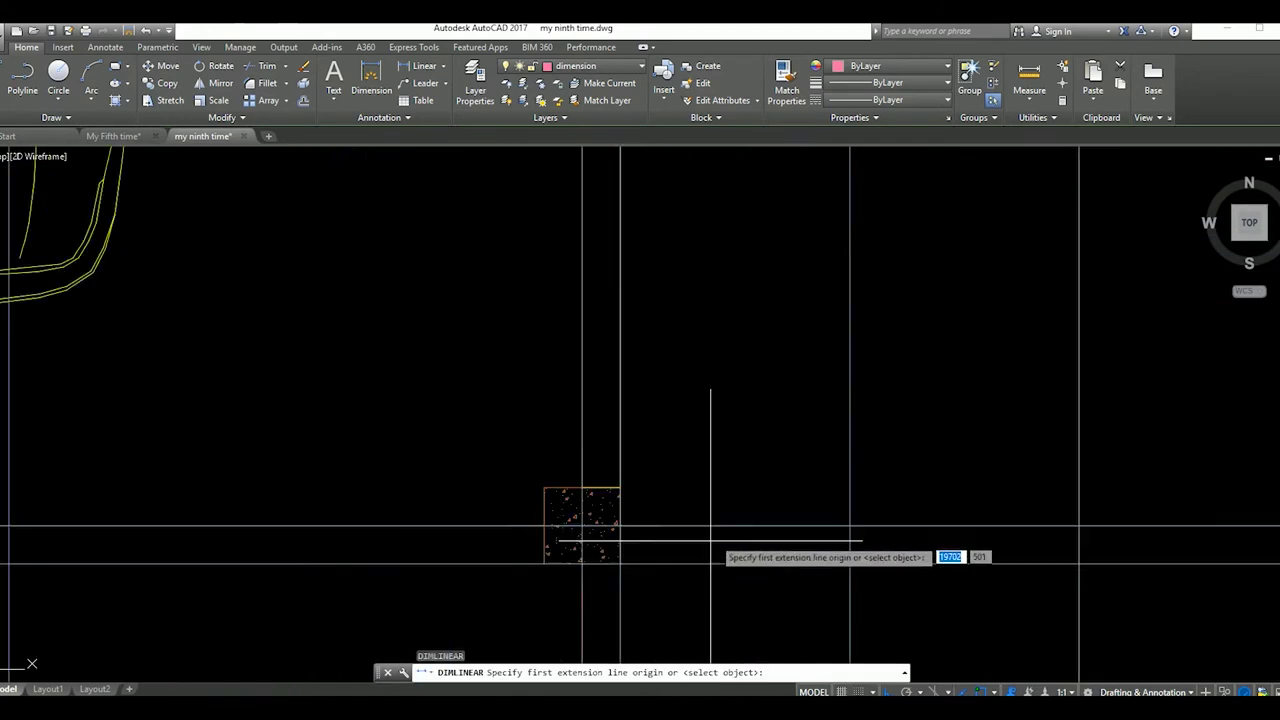
{"action": "left_click", "coordinate": [620, 526]}
{"action": "scroll", "coordinate": [700, 450], "scroll_direction": "down", "scroll_amount": 4}
{"action": "scroll", "coordinate": [670, 406], "scroll_direction": "up", "scroll_amount": 7}
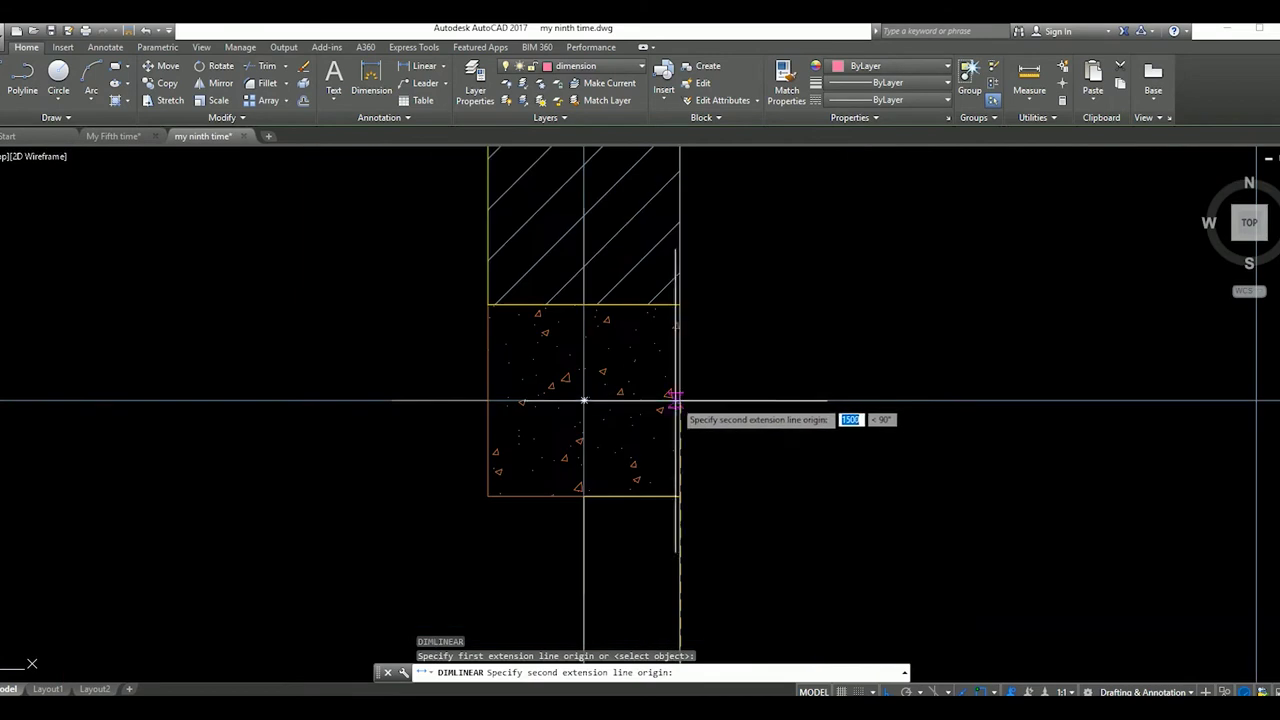
{"action": "left_click", "coordinate": [680, 400]}
{"action": "scroll", "coordinate": [675, 400], "scroll_direction": "down", "scroll_amount": 4}
{"action": "scroll", "coordinate": [708, 443], "scroll_direction": "up", "scroll_amount": 4}
{"action": "left_click", "coordinate": [709, 440]}
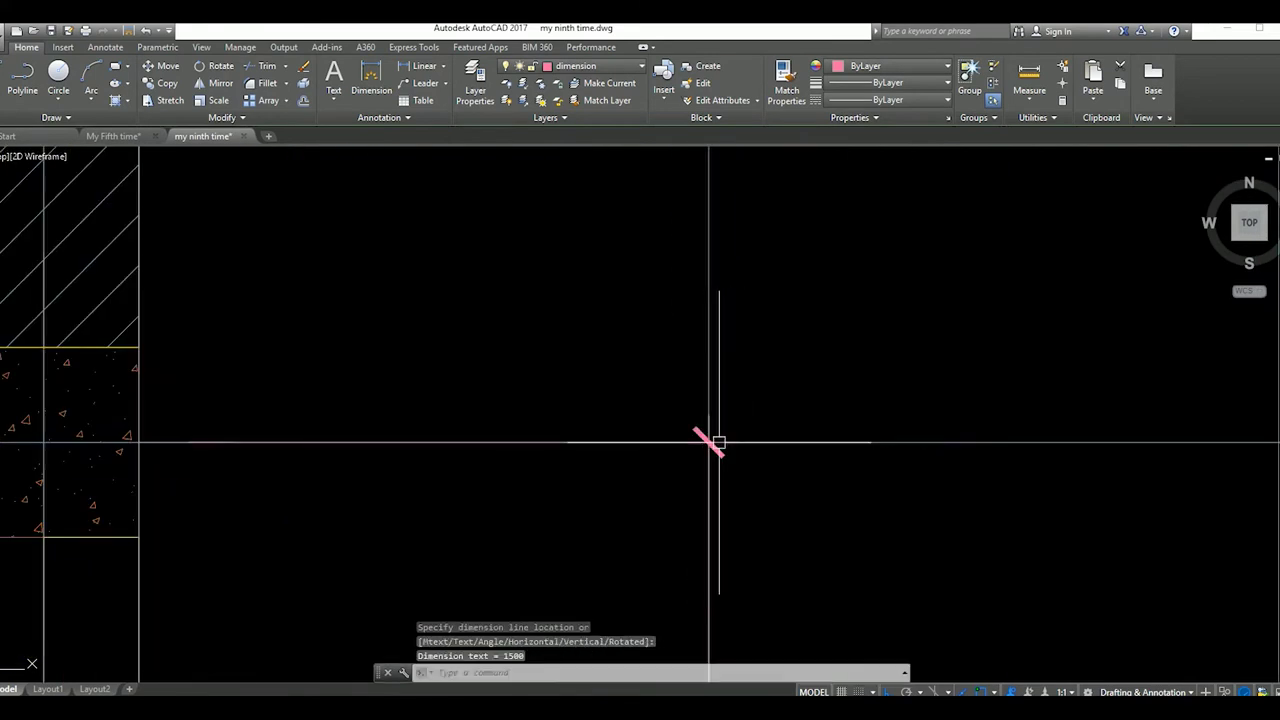
{"action": "scroll", "coordinate": [744, 455], "scroll_direction": "down", "scroll_amount": 4}
Chain 2500, 3000 and 1250 dimensions up the right side
{"action": "key", "text": "Return"}
{"action": "scroll", "coordinate": [720, 300], "scroll_direction": "down", "scroll_amount": 5}
{"action": "scroll", "coordinate": [714, 366], "scroll_direction": "up", "scroll_amount": 4}
{"action": "scroll", "coordinate": [727, 391], "scroll_direction": "down", "scroll_amount": 2}
{"action": "scroll", "coordinate": [705, 541], "scroll_direction": "up", "scroll_amount": 2}
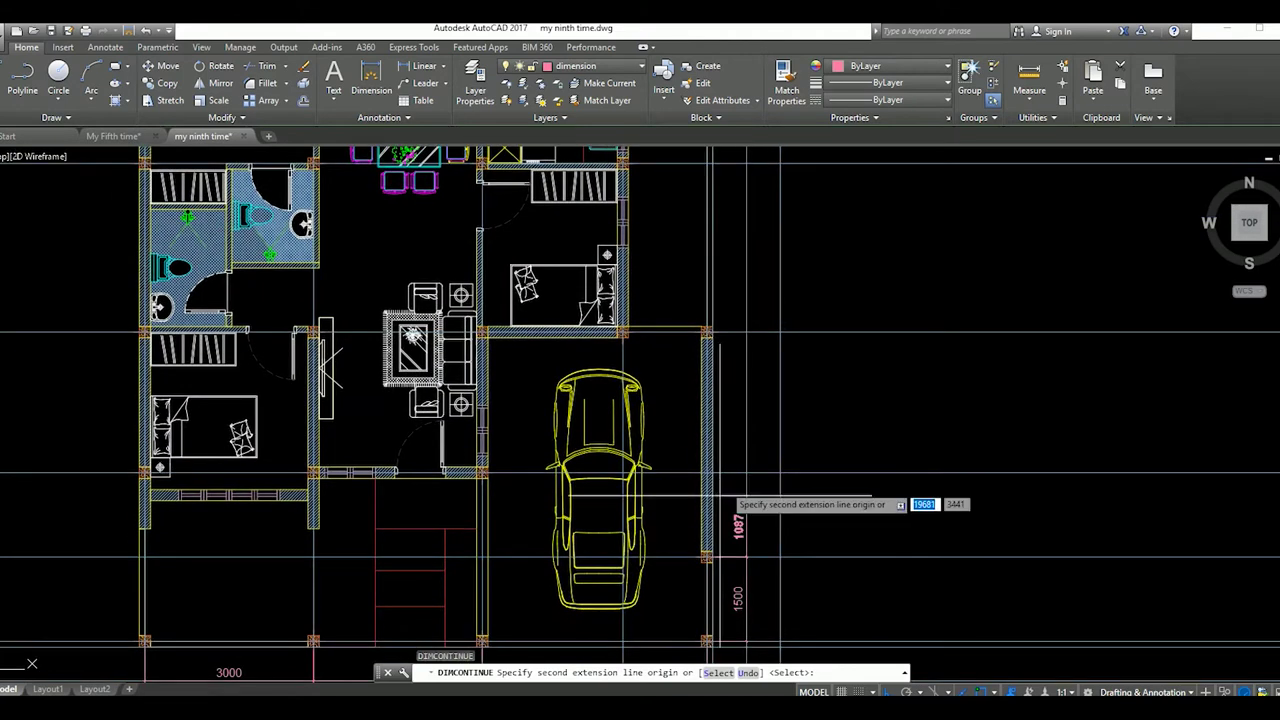
{"action": "scroll", "coordinate": [708, 490], "scroll_direction": "up", "scroll_amount": 4}
{"action": "scroll", "coordinate": [690, 466], "scroll_direction": "down", "scroll_amount": 5}
{"action": "scroll", "coordinate": [740, 420], "scroll_direction": "up", "scroll_amount": 6}
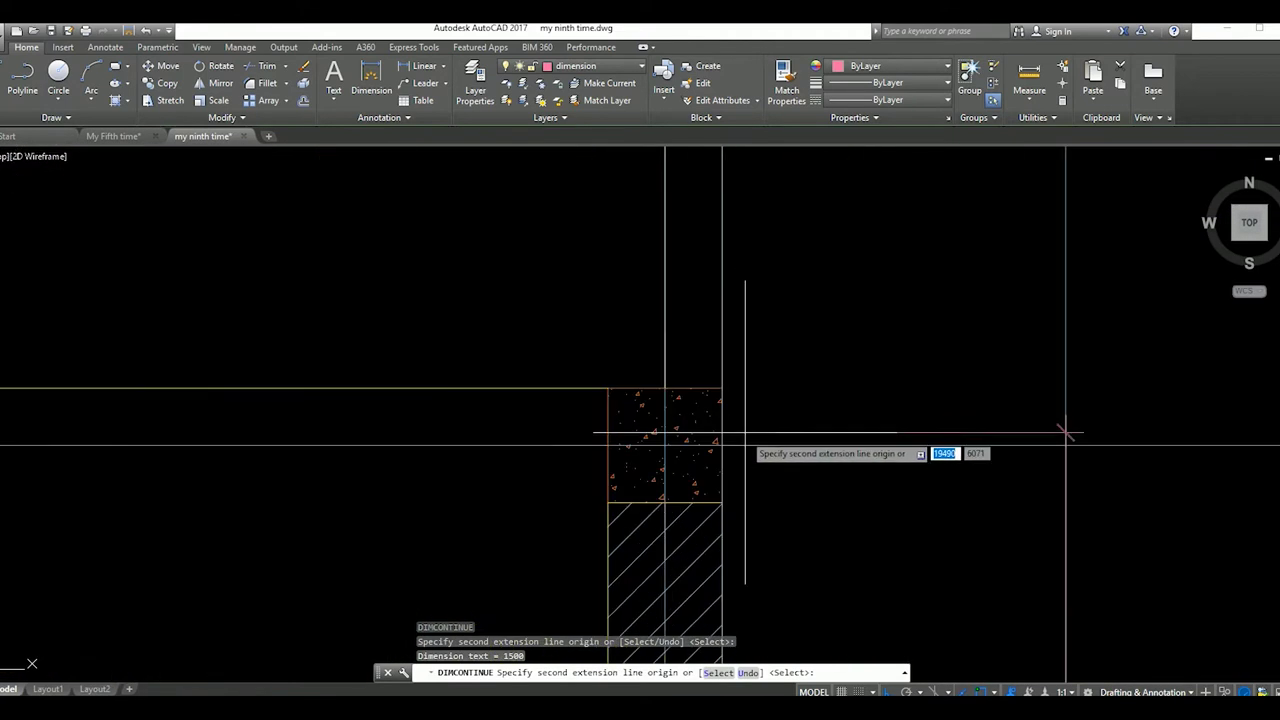
{"action": "left_click", "coordinate": [718, 443]}
{"action": "scroll", "coordinate": [737, 430], "scroll_direction": "down", "scroll_amount": 3}
{"action": "scroll", "coordinate": [737, 486], "scroll_direction": "down", "scroll_amount": 4}
{"action": "scroll", "coordinate": [716, 474], "scroll_direction": "up", "scroll_amount": 6}
{"action": "left_click", "coordinate": [710, 477]}
{"action": "scroll", "coordinate": [768, 437], "scroll_direction": "down", "scroll_amount": 5}
{"action": "scroll", "coordinate": [768, 437], "scroll_direction": "up", "scroll_amount": 7}
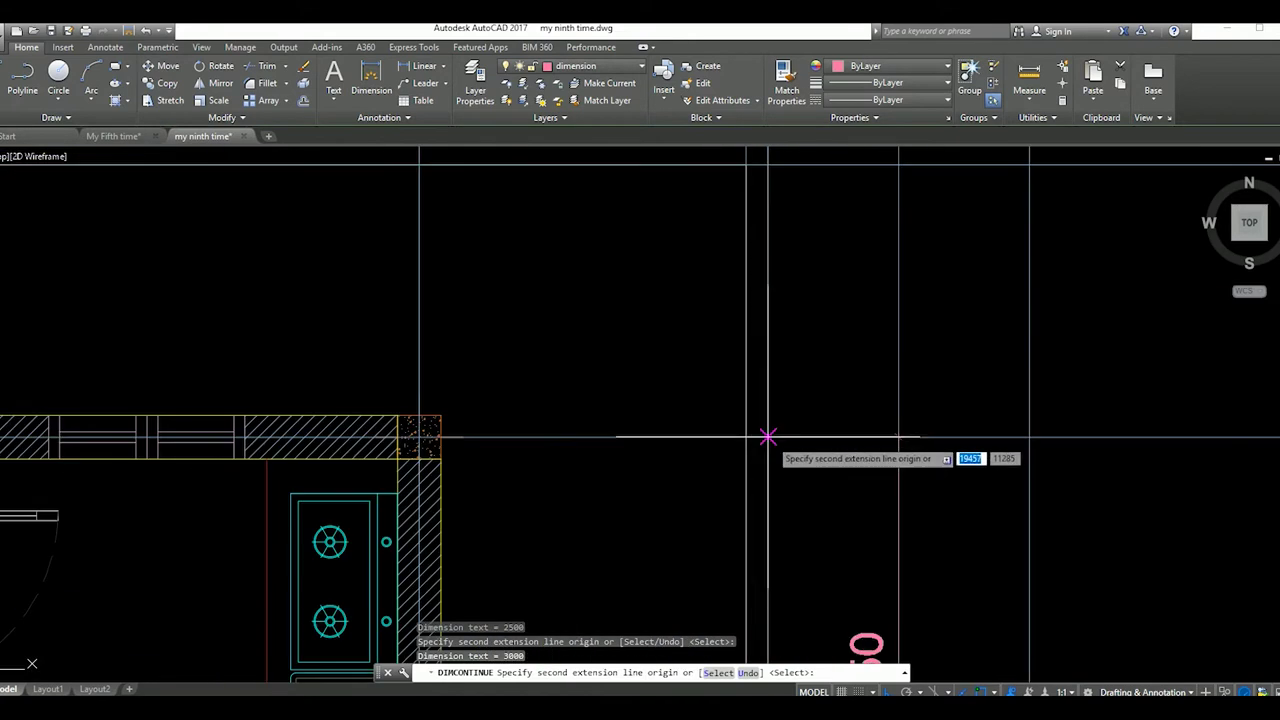
{"action": "scroll", "coordinate": [898, 437], "scroll_direction": "down", "scroll_amount": 5}
{"action": "scroll", "coordinate": [870, 435], "scroll_direction": "up", "scroll_amount": 1}
{"action": "scroll", "coordinate": [860, 400], "scroll_direction": "up", "scroll_amount": 4}
{"action": "scroll", "coordinate": [838, 410], "scroll_direction": "up", "scroll_amount": 2}
{"action": "left_click", "coordinate": [631, 407]}
{"action": "scroll", "coordinate": [843, 477], "scroll_direction": "down", "scroll_amount": 3}
{"action": "scroll", "coordinate": [777, 374], "scroll_direction": "down", "scroll_amount": 2}
{"action": "scroll", "coordinate": [766, 409], "scroll_direction": "down", "scroll_amount": 2}
{"action": "scroll", "coordinate": [804, 448], "scroll_direction": "up", "scroll_amount": 1}
{"action": "key", "text": "Escape"}
{"action": "scroll", "coordinate": [810, 454], "scroll_direction": "up", "scroll_amount": 2}
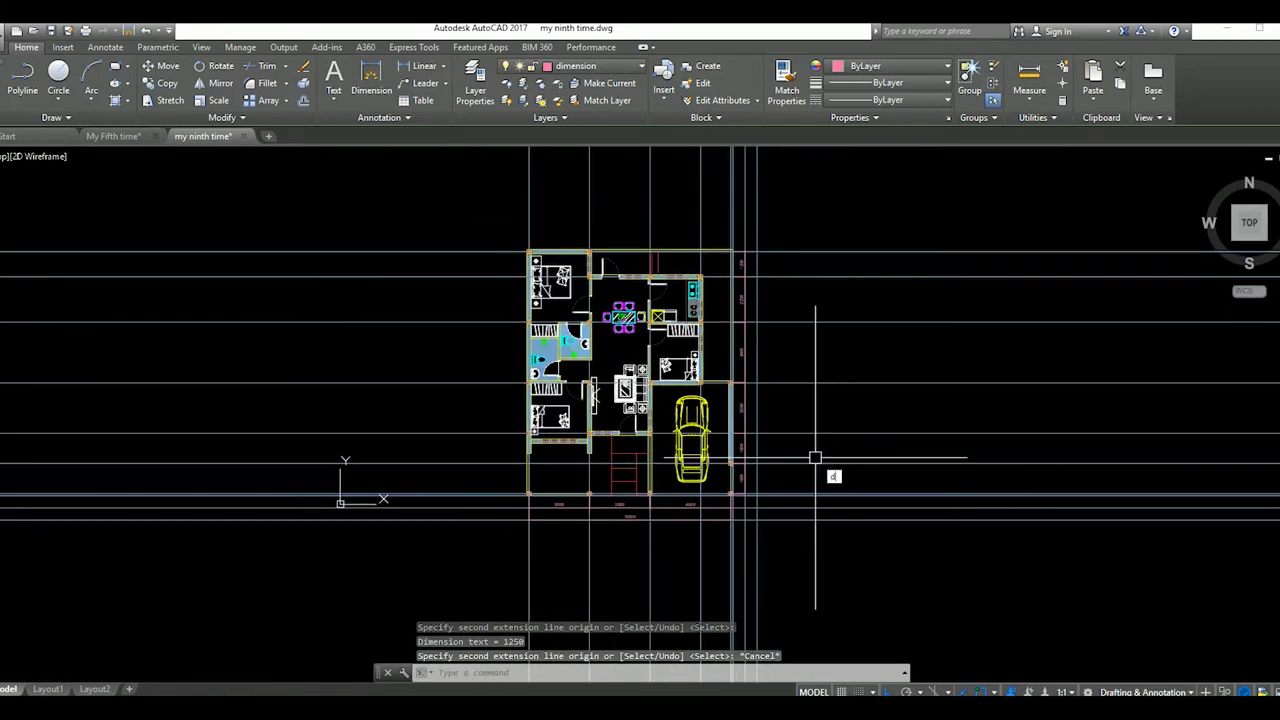
Add the overall 12000 vertical dimension along the right side
{"action": "type", "text": "li"}
{"action": "key", "text": "Return"}
{"action": "scroll", "coordinate": [770, 480], "scroll_direction": "up", "scroll_amount": 3}
{"action": "scroll", "coordinate": [700, 497], "scroll_direction": "up", "scroll_amount": 3}
{"action": "scroll", "coordinate": [735, 497], "scroll_direction": "down", "scroll_amount": 3}
{"action": "scroll", "coordinate": [857, 457], "scroll_direction": "down", "scroll_amount": 2}
{"action": "scroll", "coordinate": [857, 300], "scroll_direction": "down", "scroll_amount": 3}
{"action": "scroll", "coordinate": [736, 368], "scroll_direction": "up", "scroll_amount": 5}
{"action": "scroll", "coordinate": [690, 350], "scroll_direction": "up", "scroll_amount": 3}
{"action": "left_click", "coordinate": [674, 346]}
{"action": "scroll", "coordinate": [766, 346], "scroll_direction": "down", "scroll_amount": 2}
{"action": "scroll", "coordinate": [776, 377], "scroll_direction": "down", "scroll_amount": 1}
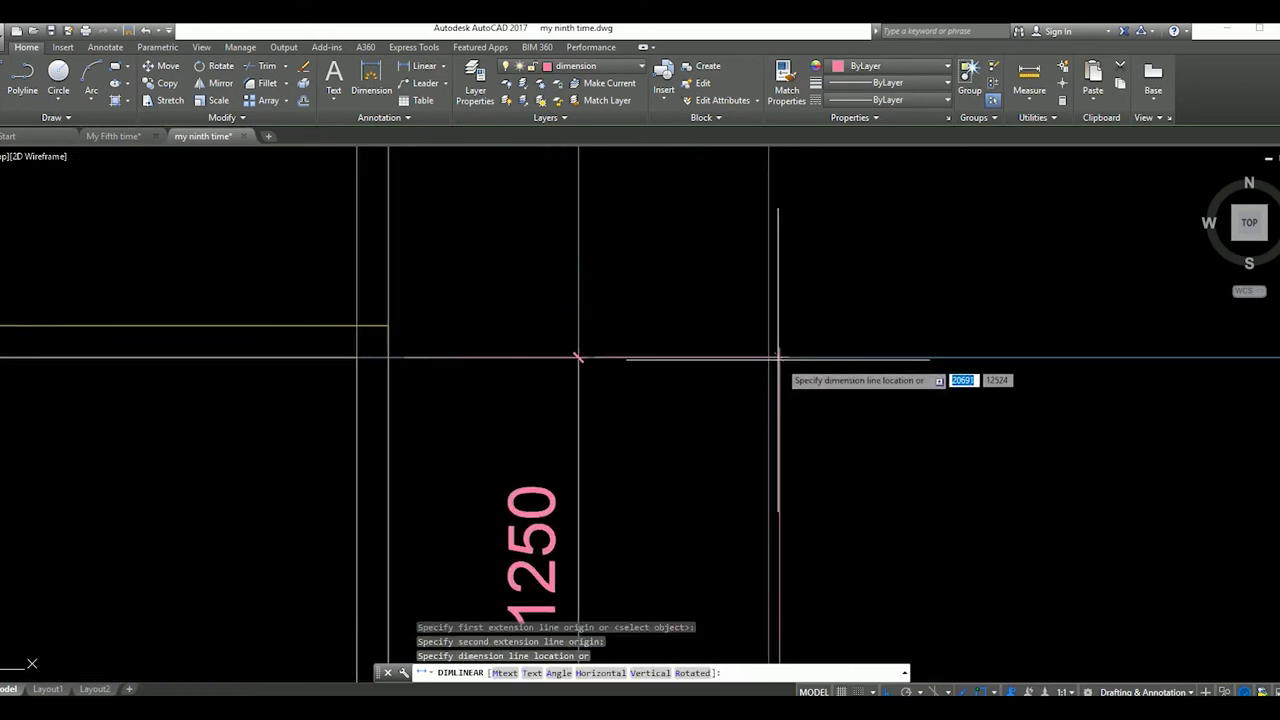
{"action": "left_click", "coordinate": [766, 357]}
{"action": "scroll", "coordinate": [700, 354], "scroll_direction": "down", "scroll_amount": 3}
{"action": "scroll", "coordinate": [703, 383], "scroll_direction": "down", "scroll_amount": 2}
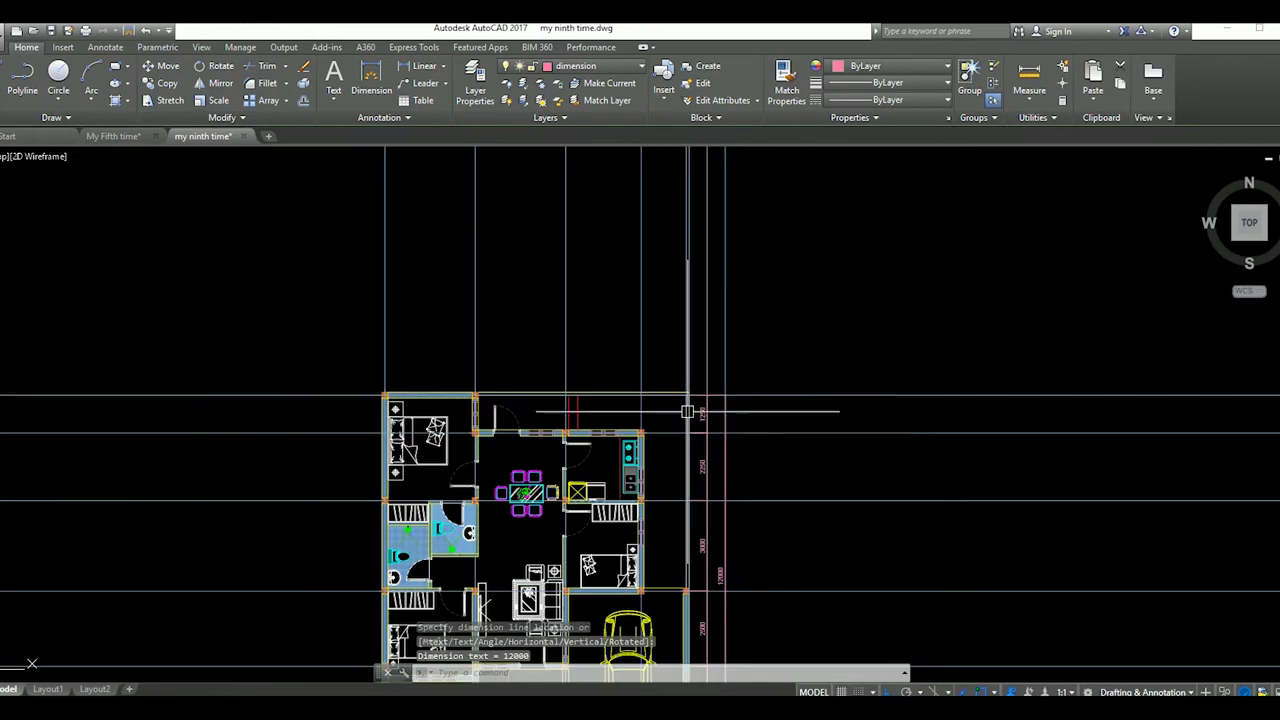
{"action": "scroll", "coordinate": [760, 343], "scroll_direction": "down", "scroll_amount": 2}
Window-select the construction grid lines and delete them
{"action": "mouse_move", "coordinate": [834, 514]}
{"action": "left_mouse_down"}
{"action": "mouse_move", "coordinate": [803, 280]}
{"action": "mouse_move", "coordinate": [571, 270]}
{"action": "left_mouse_up"}
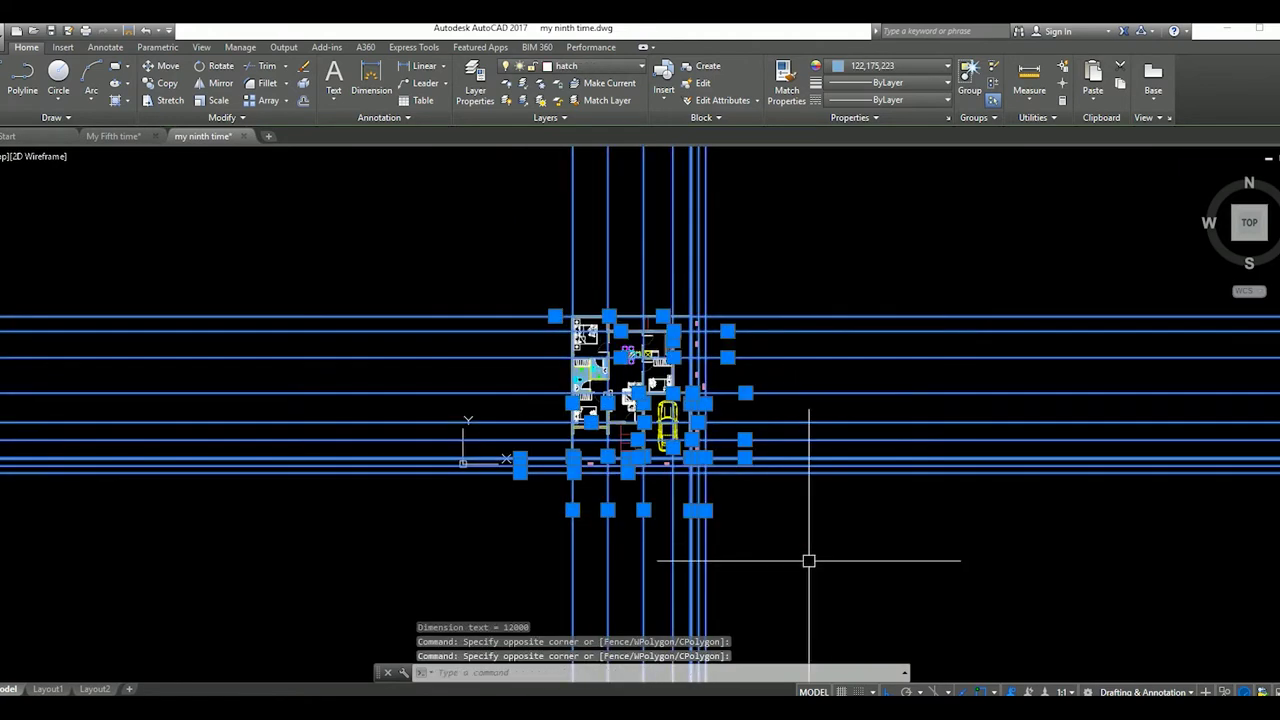
{"action": "key", "text": "Delete"}
{"action": "scroll", "coordinate": [620, 463], "scroll_direction": "up", "scroll_amount": 3}
{"action": "scroll", "coordinate": [570, 465], "scroll_direction": "up", "scroll_amount": 2}
{"action": "scroll", "coordinate": [560, 468], "scroll_direction": "down", "scroll_amount": 5}
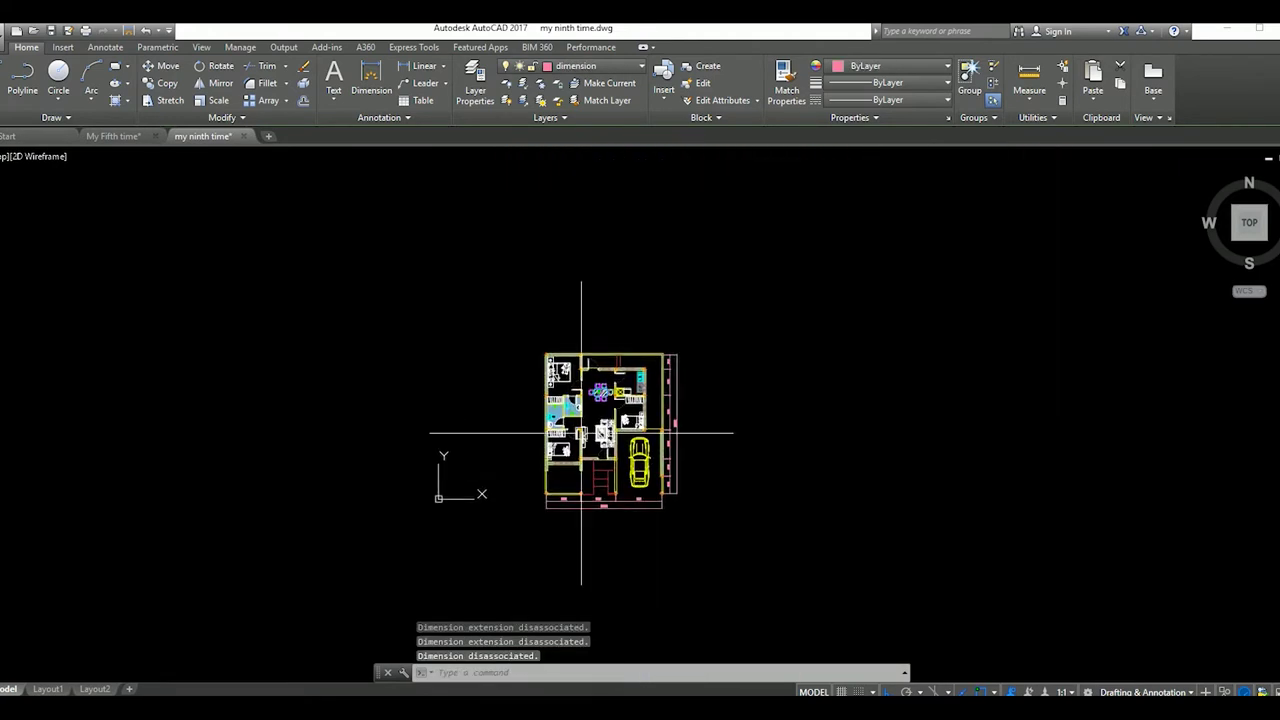
{"action": "scroll", "coordinate": [690, 458], "scroll_direction": "up", "scroll_amount": 2}
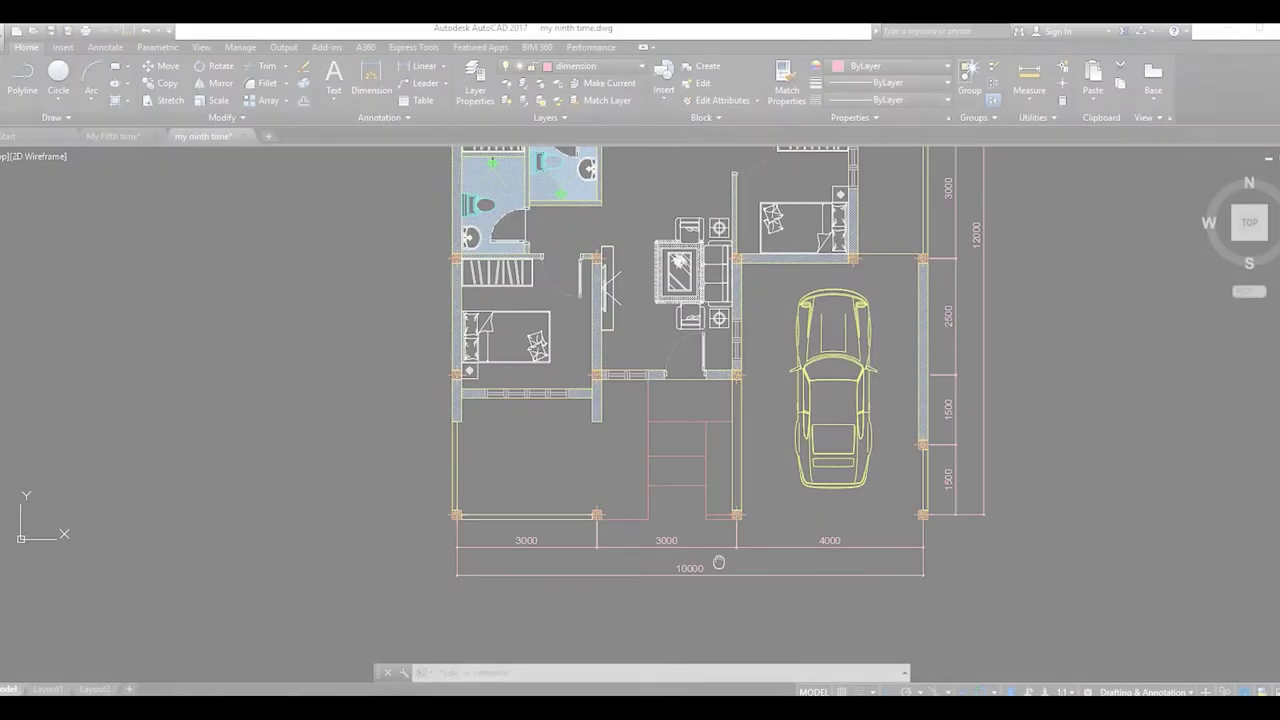
{"action": "scroll", "coordinate": [519, 557], "scroll_direction": "up", "scroll_amount": 3}
{"action": "scroll", "coordinate": [519, 557], "scroll_direction": "down", "scroll_amount": 5}
{"action": "scroll", "coordinate": [586, 537], "scroll_direction": "up", "scroll_amount": 5}
Draw a circle at the left extension line end of the bottom dimensions and shift it lower
{"action": "middle_click_drag", "start_coordinate": [586, 537], "coordinate": [609, 555]}
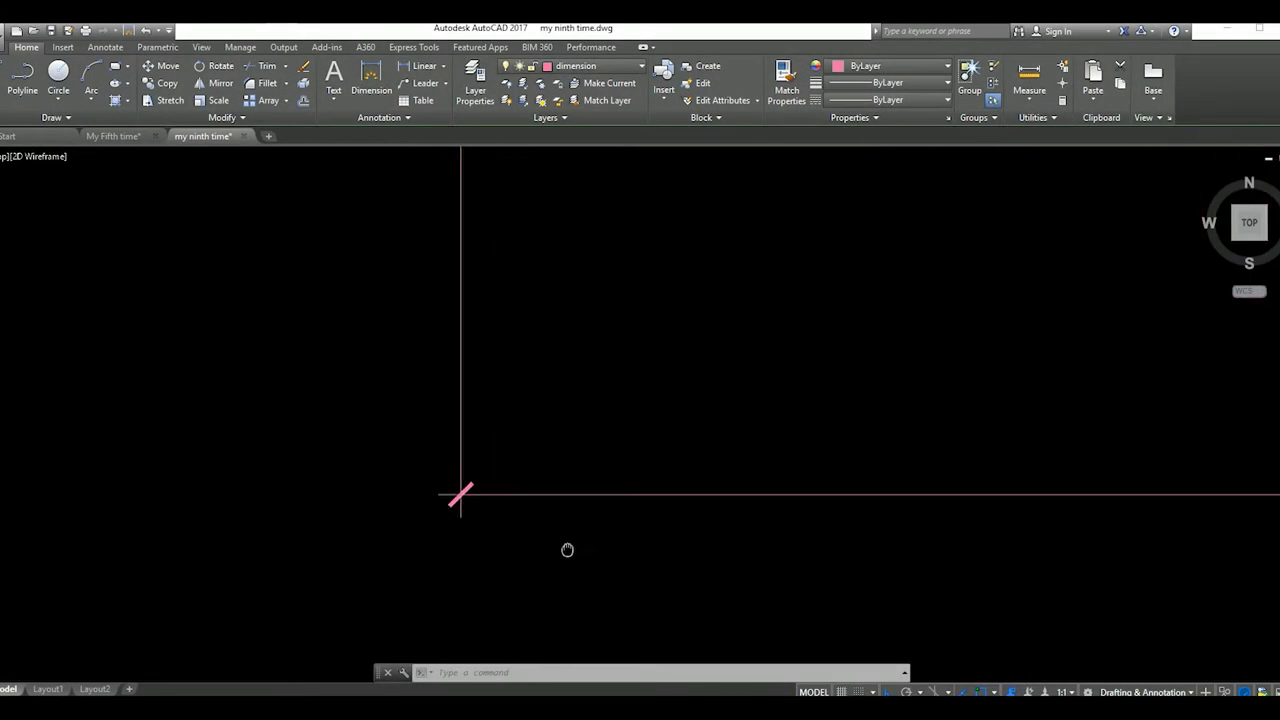
{"action": "type", "text": "c"}
{"action": "key", "text": "Return"}
{"action": "left_click", "coordinate": [398, 492]}
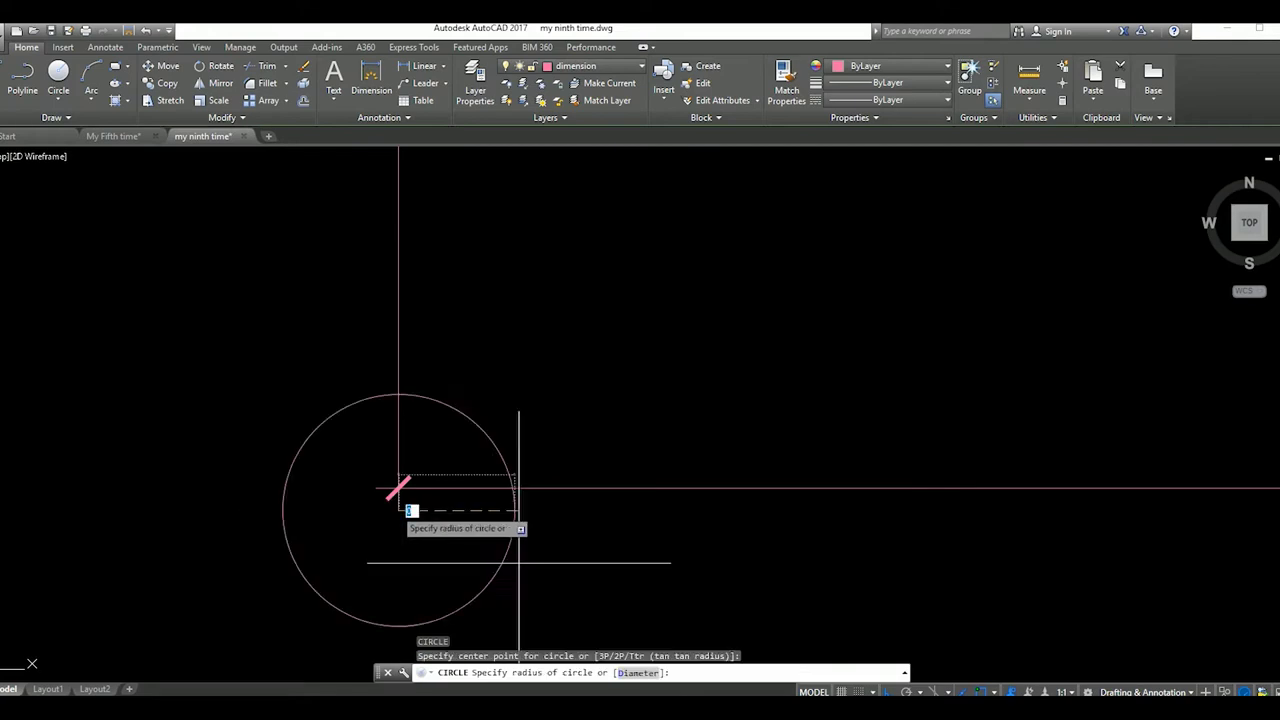
{"action": "left_click", "coordinate": [565, 505]}
{"action": "scroll", "coordinate": [523, 537], "scroll_direction": "down", "scroll_amount": 3}
{"action": "left_click_drag", "start_coordinate": [330, 380], "coordinate": [552, 536]}
{"action": "type", "text": "m"}
{"action": "key", "text": "Return"}
{"action": "left_click", "coordinate": [465, 494]}
{"action": "left_click", "coordinate": [496, 544]}
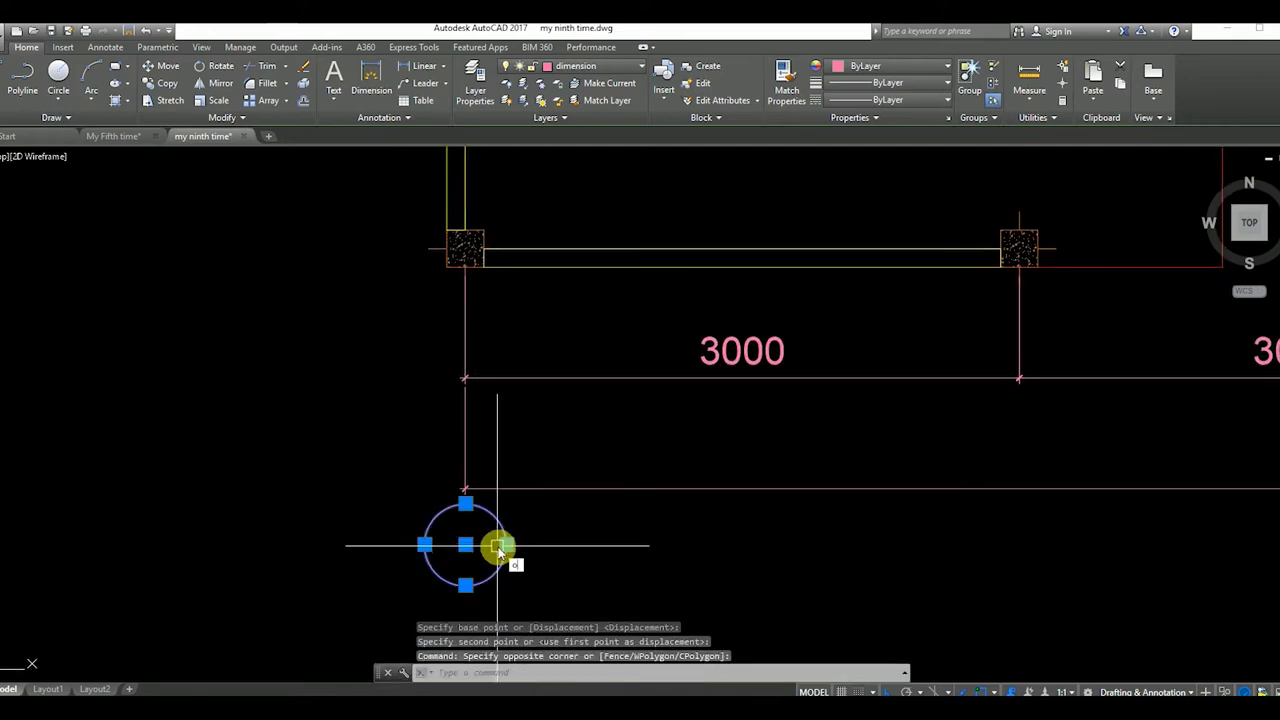
Offset the circle by 50 to add concentric outer rings
{"action": "key", "text": "Return"}
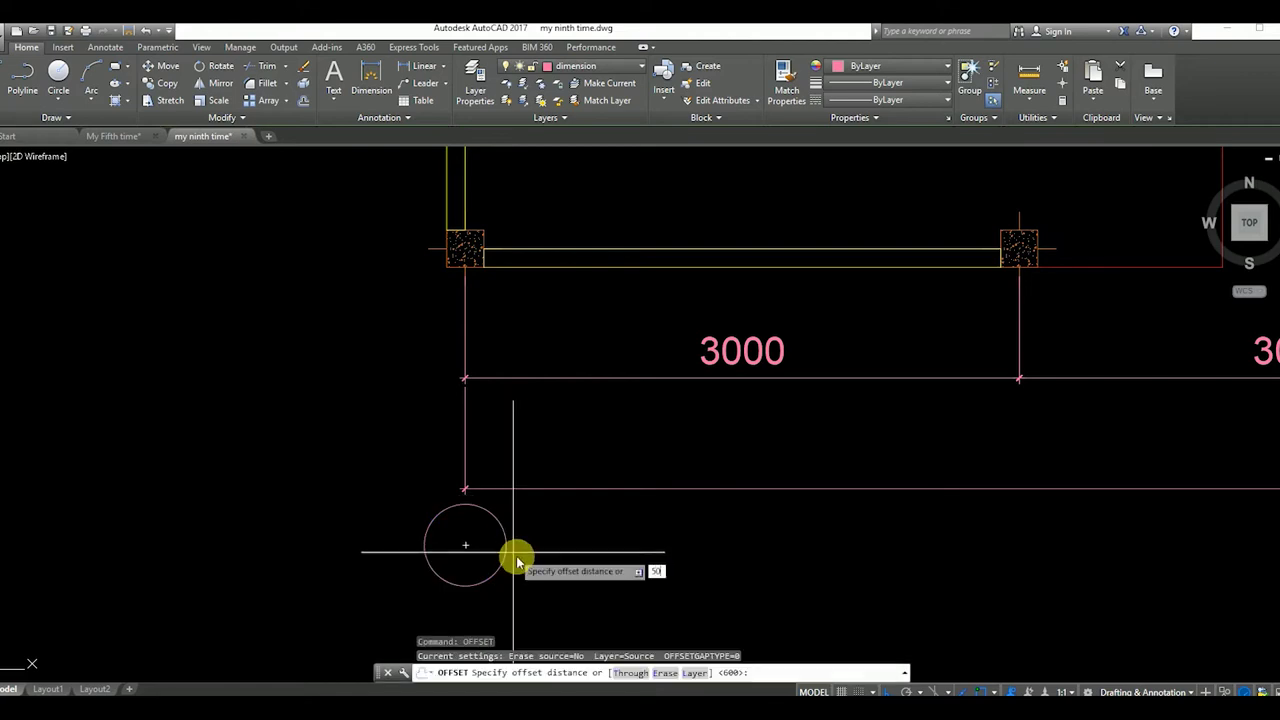
{"action": "key", "text": "Return"}
{"action": "type", "text": "O"}
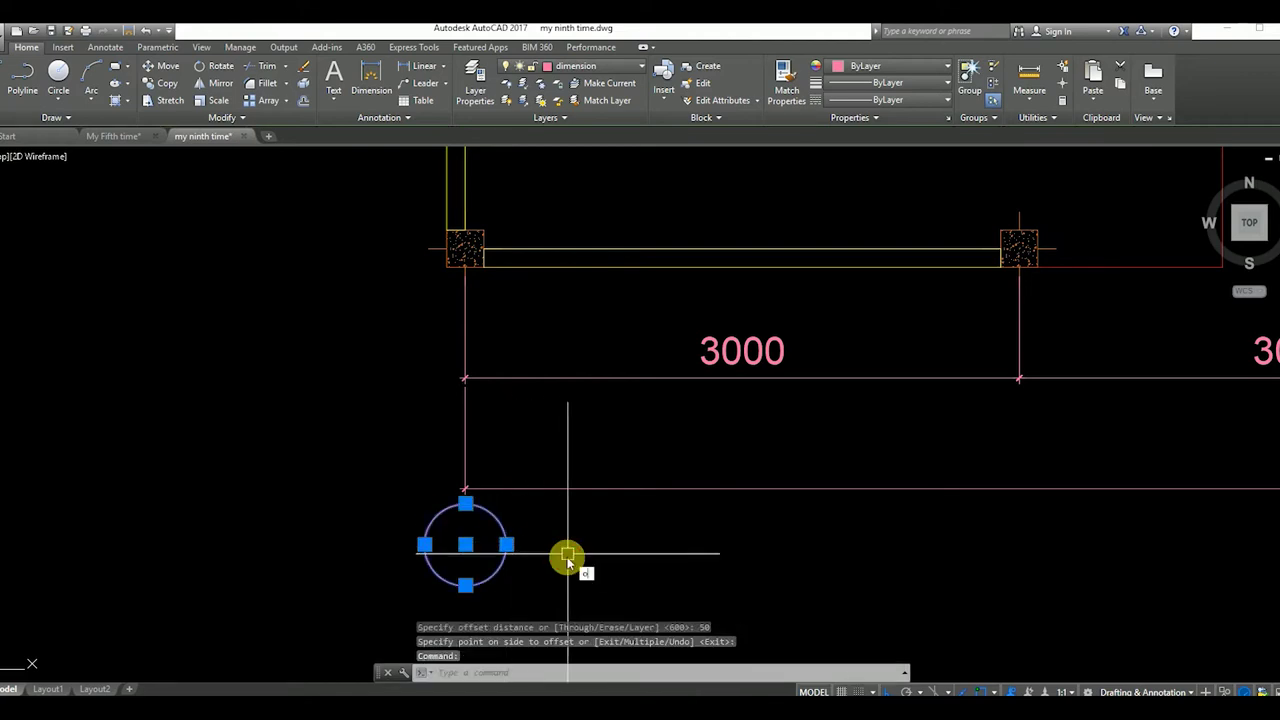
{"action": "key", "text": "Return"}
{"action": "left_click", "coordinate": [567, 556]}
{"action": "key", "text": "Escape"}
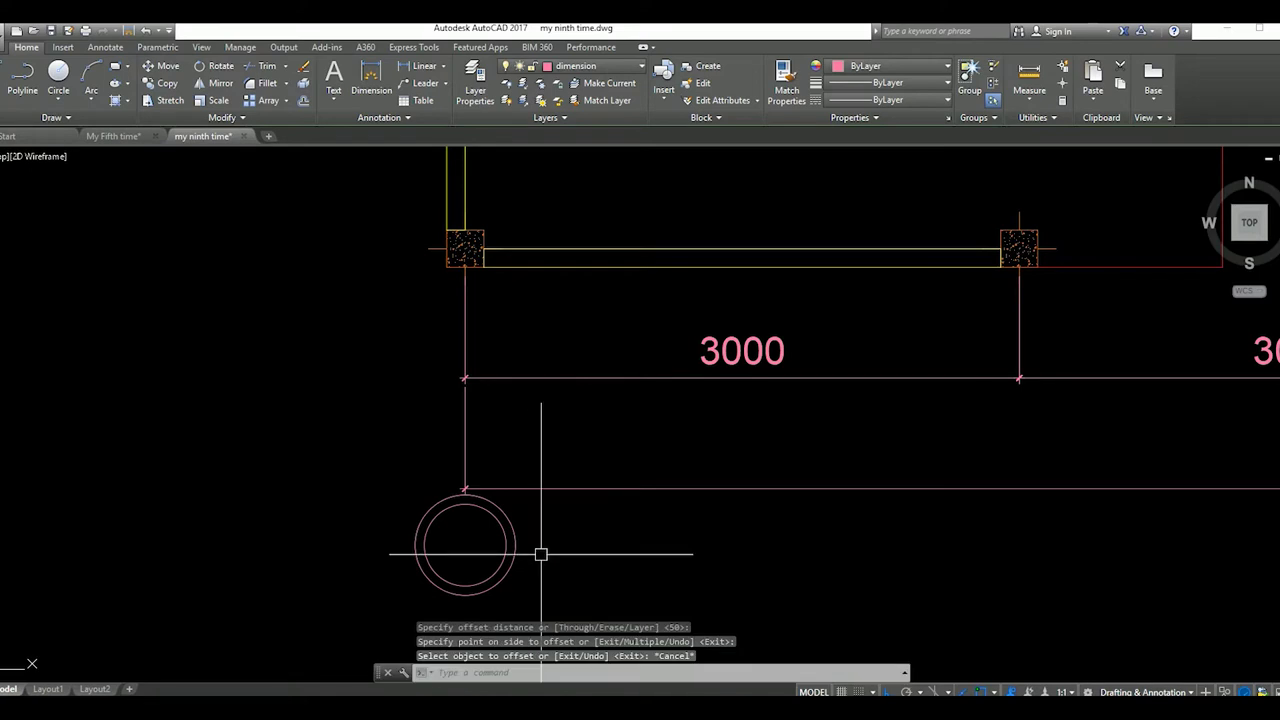
{"action": "type", "text": "o"}
{"action": "key", "text": "Return"}
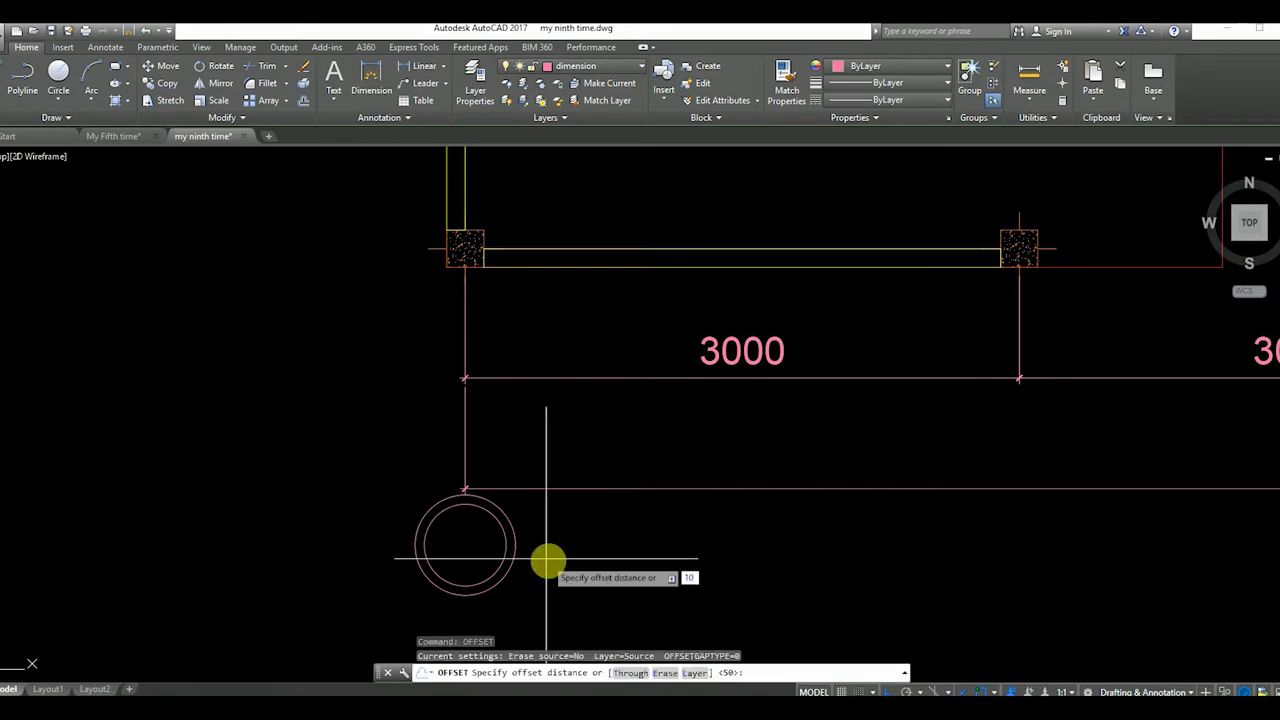
{"action": "left_click", "coordinate": [516, 546]}
{"action": "key", "text": "Escape"}
Move the concentric rings to their new position
{"action": "scroll", "coordinate": [580, 543], "scroll_direction": "down", "scroll_amount": 3}
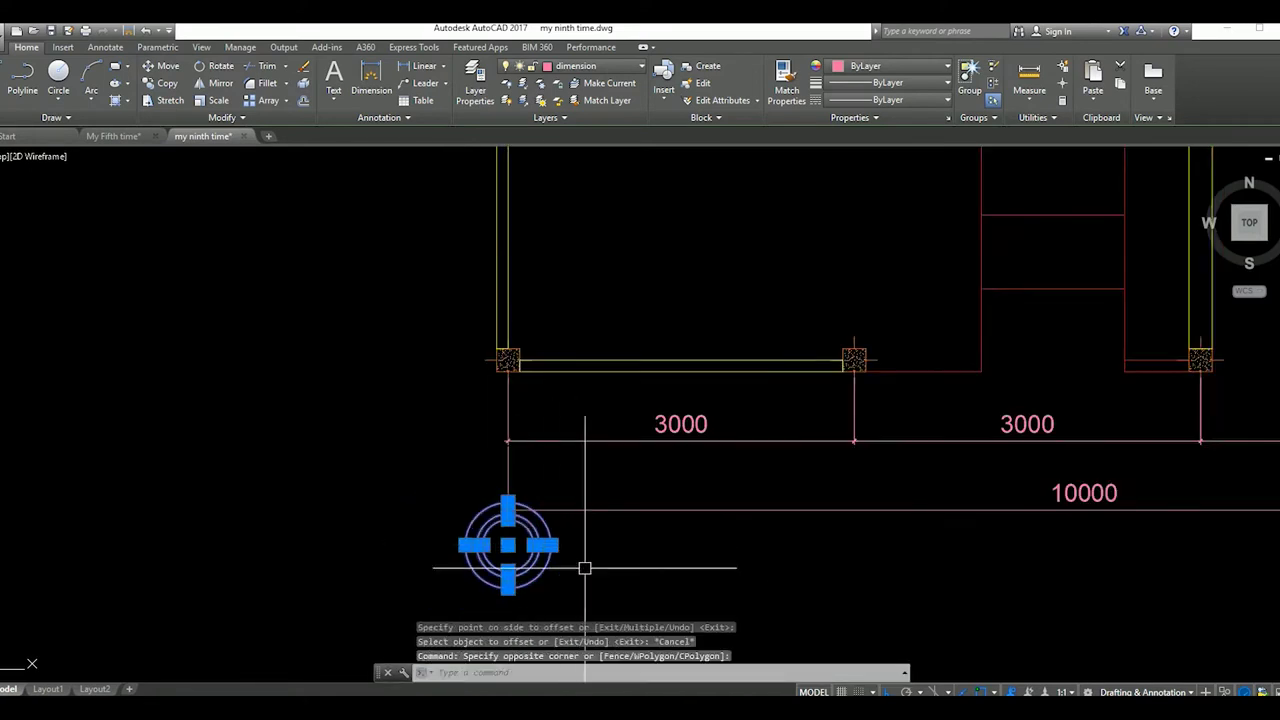
{"action": "type", "text": "m"}
{"action": "key", "text": "Return"}
{"action": "left_click", "coordinate": [623, 485]}
{"action": "left_click", "coordinate": [626, 527]}
Draw short tick lines on the rings with LINE
{"action": "type", "text": "l"}
{"action": "key", "text": "Return"}
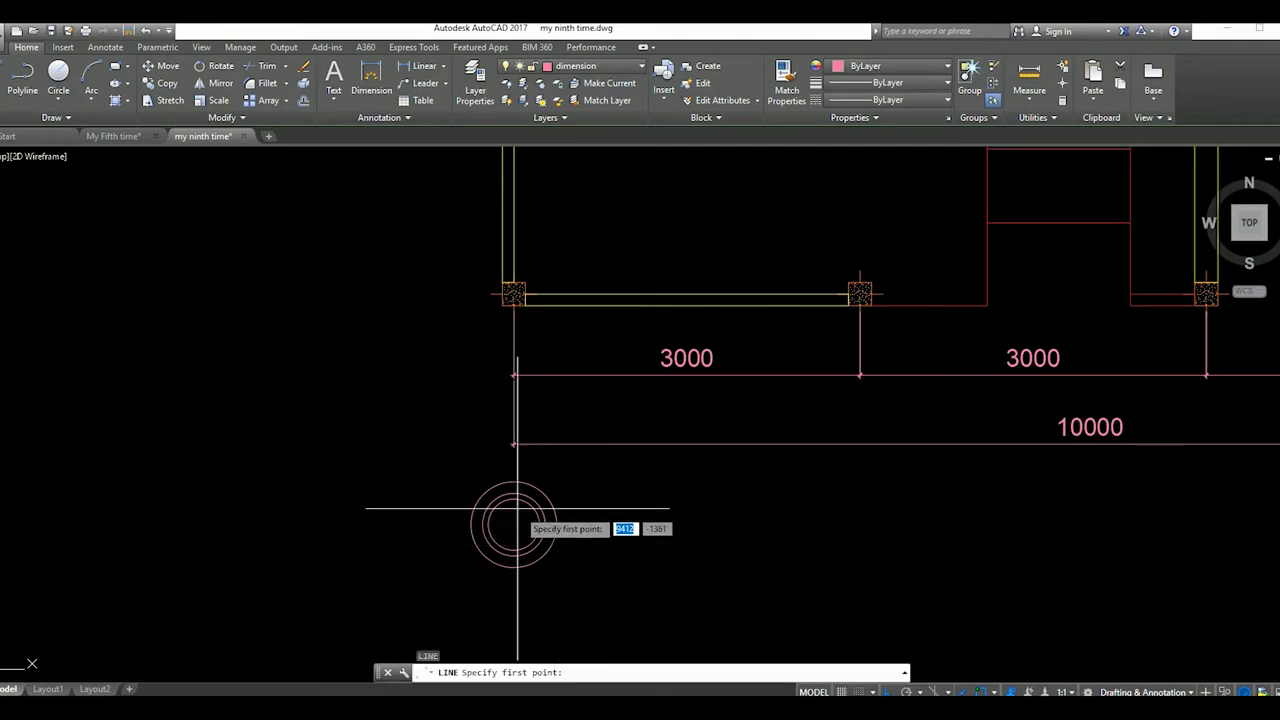
{"action": "scroll", "coordinate": [505, 484], "scroll_direction": "up", "scroll_amount": 4}
{"action": "left_click", "coordinate": [505, 453]}
{"action": "mouse_move", "coordinate": [625, 525]}
{"action": "middle_mouse_down"}
{"action": "mouse_move", "coordinate": [630, 472]}
{"action": "mouse_move", "coordinate": [651, 444]}
{"action": "middle_mouse_up"}
{"action": "left_click", "coordinate": [620, 509]}
{"action": "key", "text": "Return"}
{"action": "key", "text": "Return"}
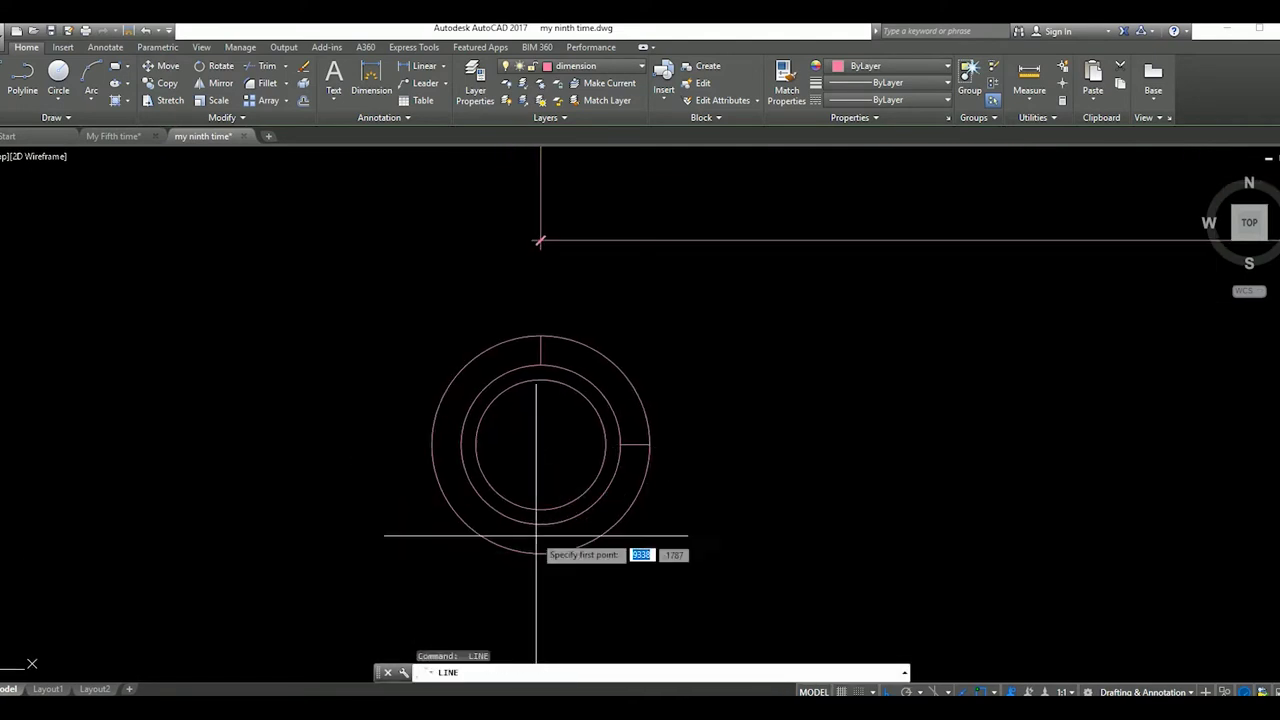
{"action": "key", "text": "Return"}
{"action": "key", "text": "Return"}
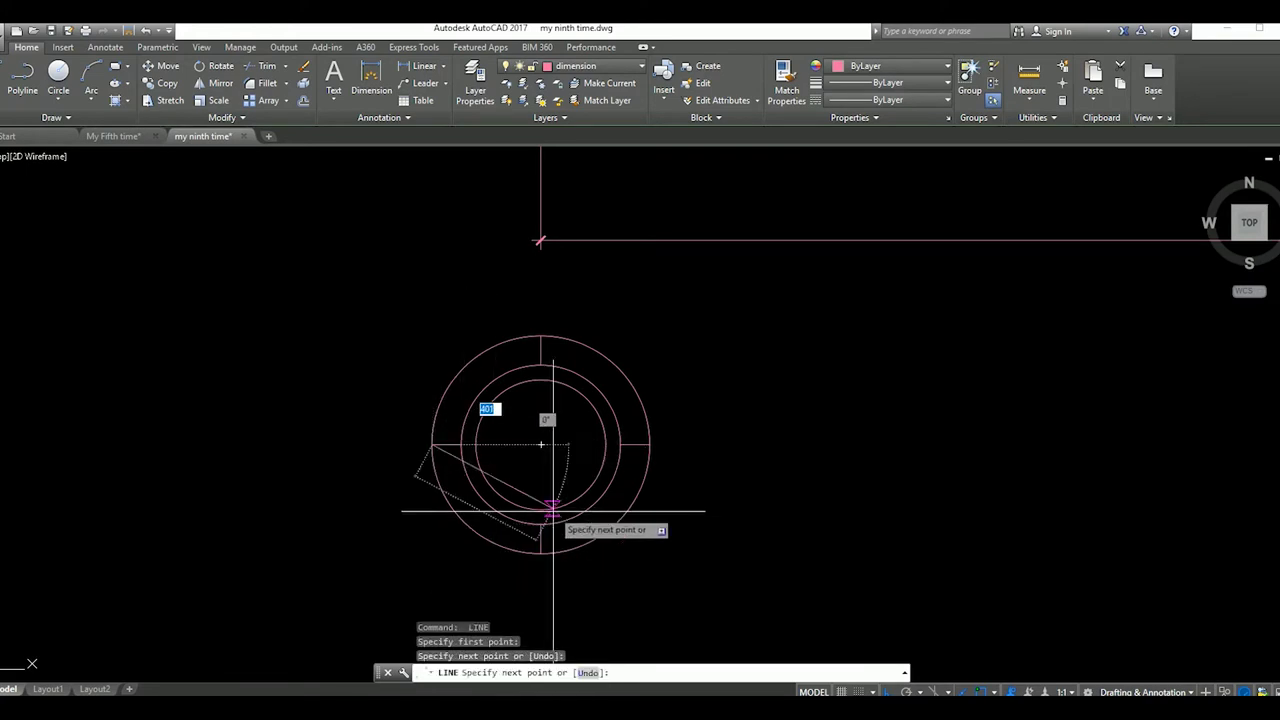
{"action": "key", "text": "Escape"}
Erase the extra outer ring and move the bubble just below the extension line
{"action": "left_click", "coordinate": [605, 507]}
{"action": "key", "text": "Delete"}
{"action": "scroll", "coordinate": [570, 496], "scroll_direction": "down", "scroll_amount": 4}
{"action": "left_click", "coordinate": [643, 517]}
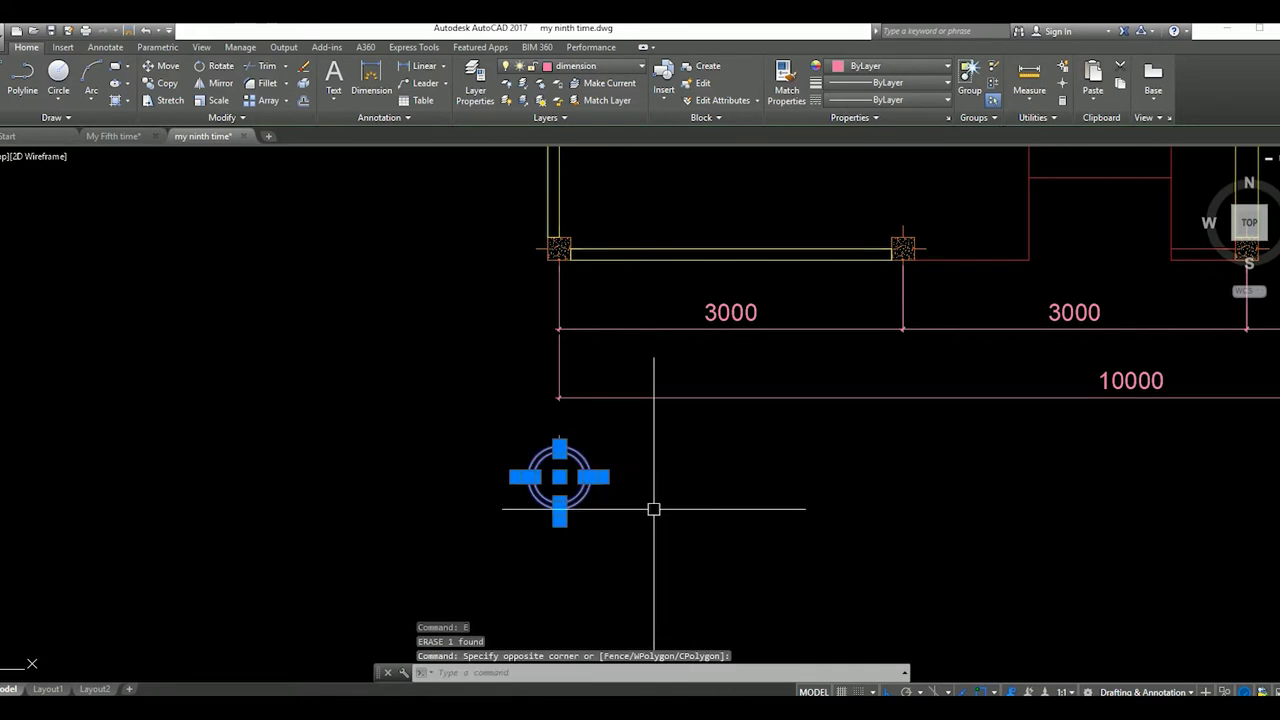
{"action": "key", "text": "Return"}
{"action": "scroll", "coordinate": [540, 437], "scroll_direction": "up", "scroll_amount": 3}
{"action": "scroll", "coordinate": [526, 443], "scroll_direction": "up", "scroll_amount": 2}
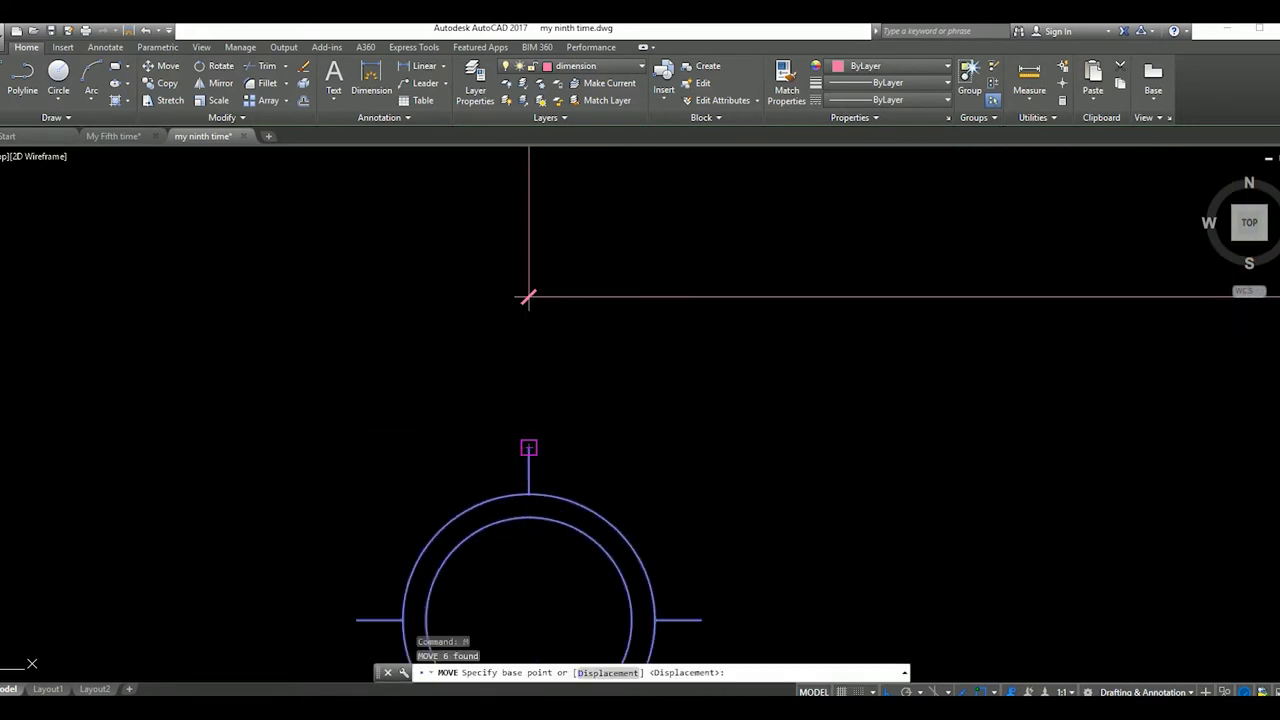
{"action": "left_click", "coordinate": [531, 366]}
{"action": "scroll", "coordinate": [532, 357], "scroll_direction": "up", "scroll_amount": 2}
{"action": "left_click", "coordinate": [532, 357]}
{"action": "scroll", "coordinate": [532, 357], "scroll_direction": "down", "scroll_amount": 5}
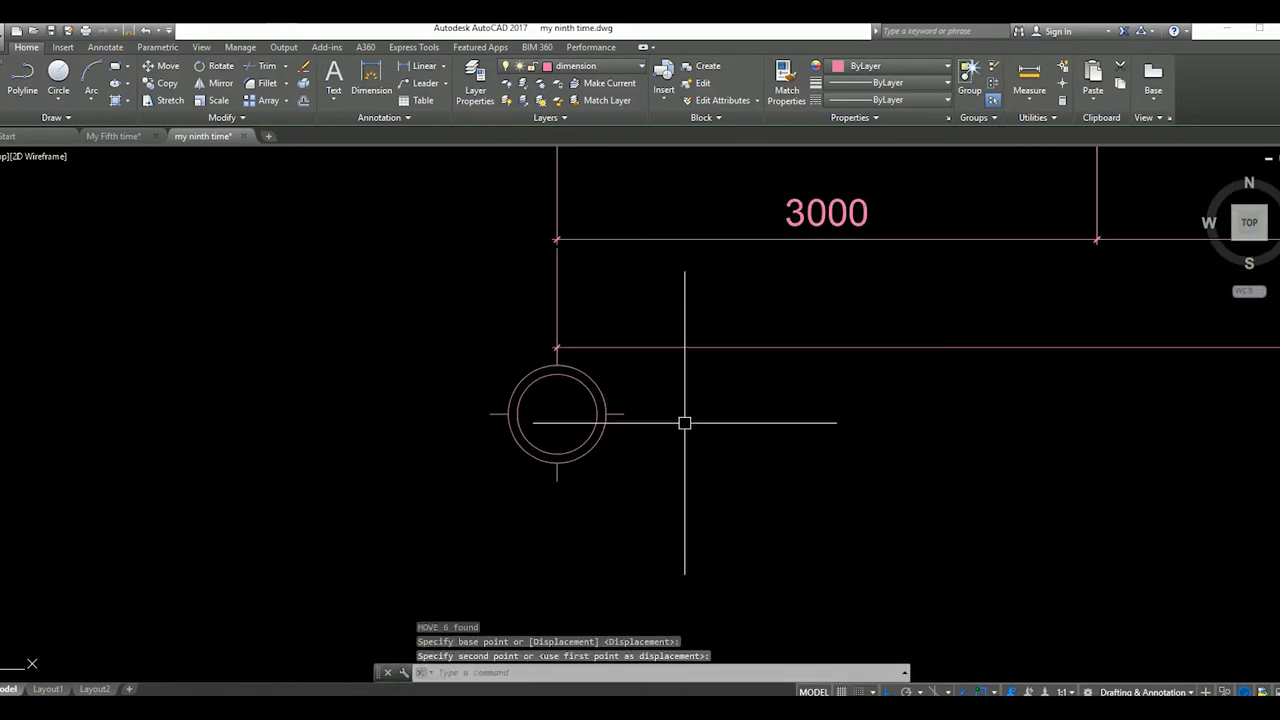
Add a multiline text 'A' at 300 height beside the bubble
{"action": "type", "text": "mt"}
{"action": "key", "text": "Return"}
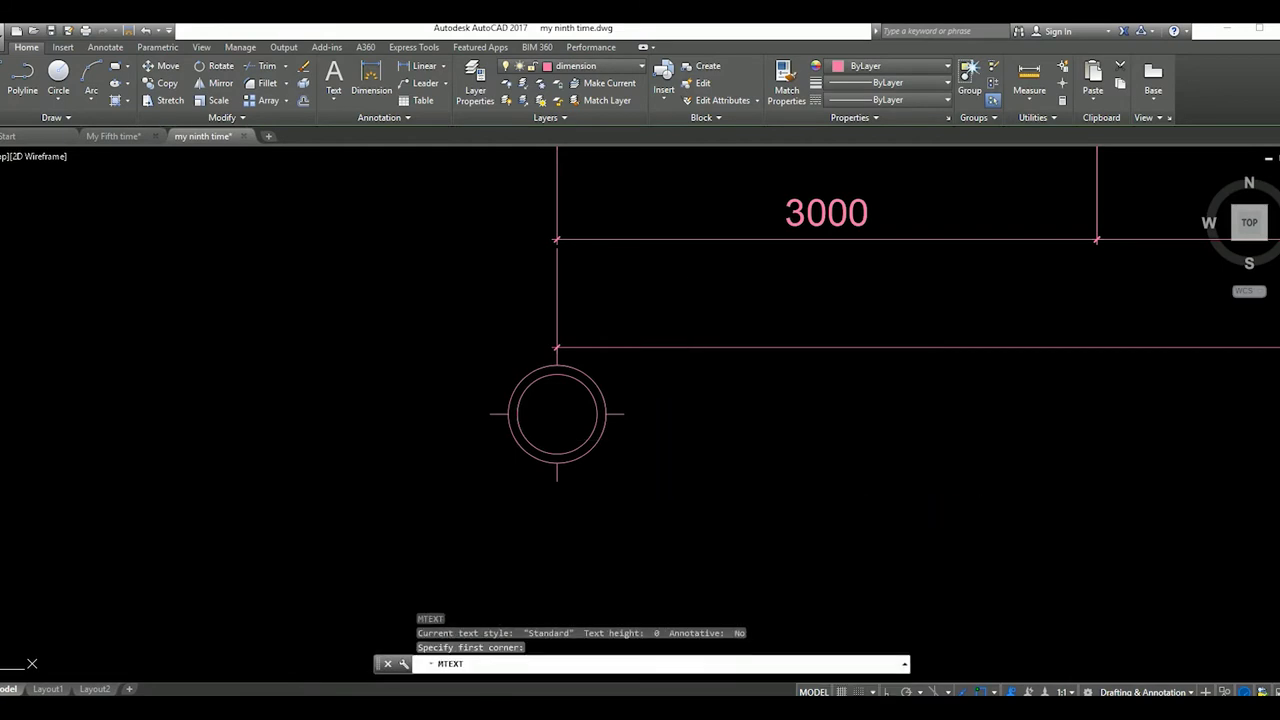
{"action": "left_click", "coordinate": [760, 437]}
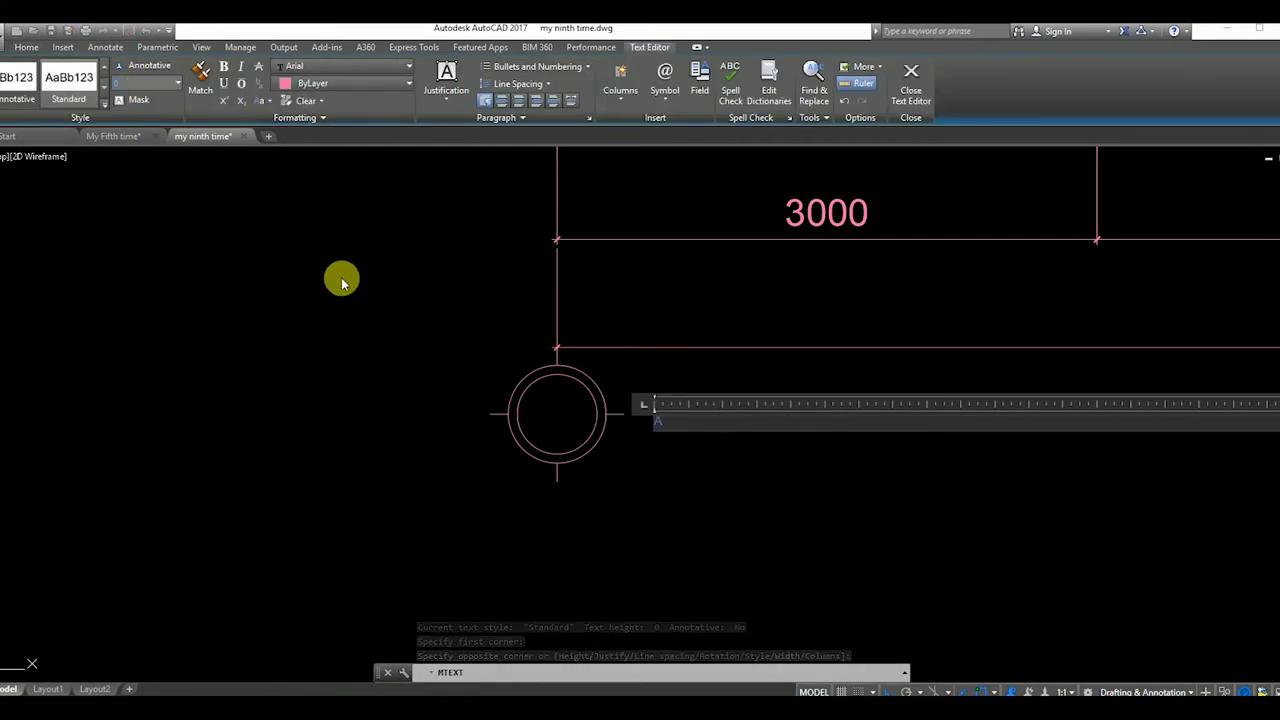
{"action": "type", "text": "00"}
{"action": "key", "text": "Return"}
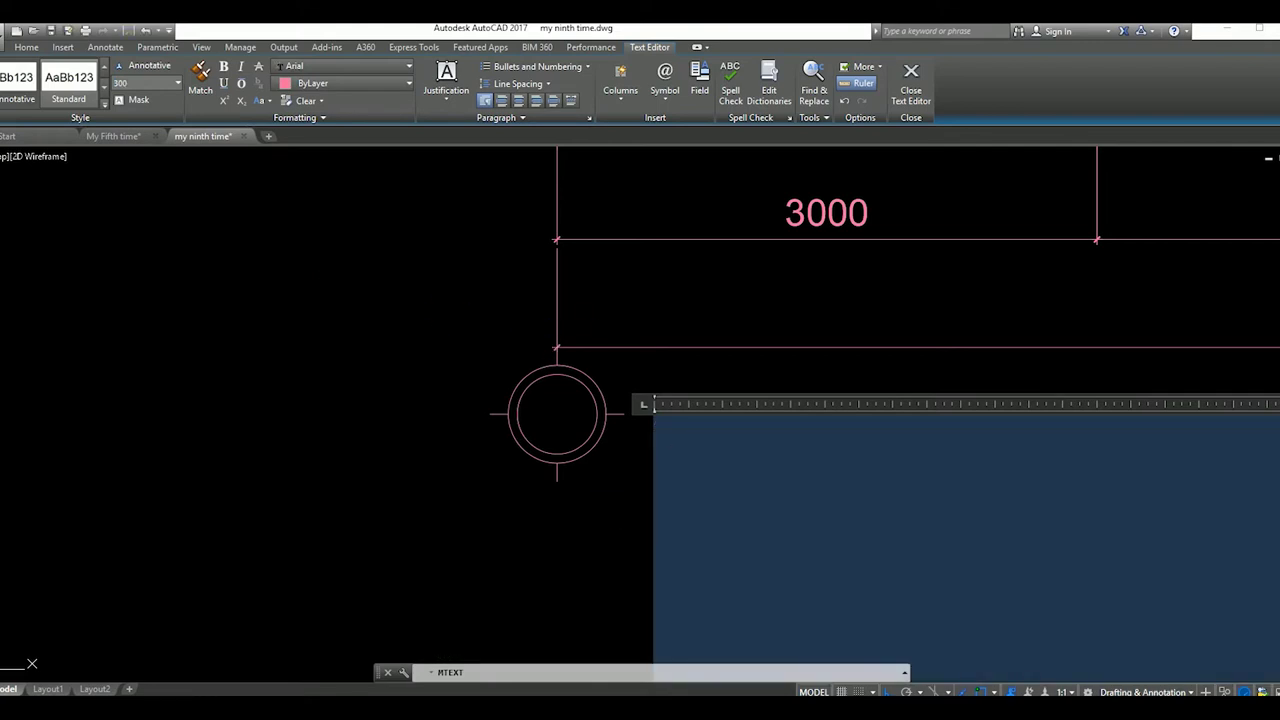
{"action": "scroll", "coordinate": [700, 423], "scroll_direction": "up", "scroll_amount": 3}
{"action": "left_click", "coordinate": [705, 428]}
Move the 'A' to the centre of the circle and select the whole bubble
{"action": "type", "text": "M"}
{"action": "key", "text": "Return"}
{"action": "left_click", "coordinate": [729, 446]}
{"action": "left_click", "coordinate": [550, 393]}
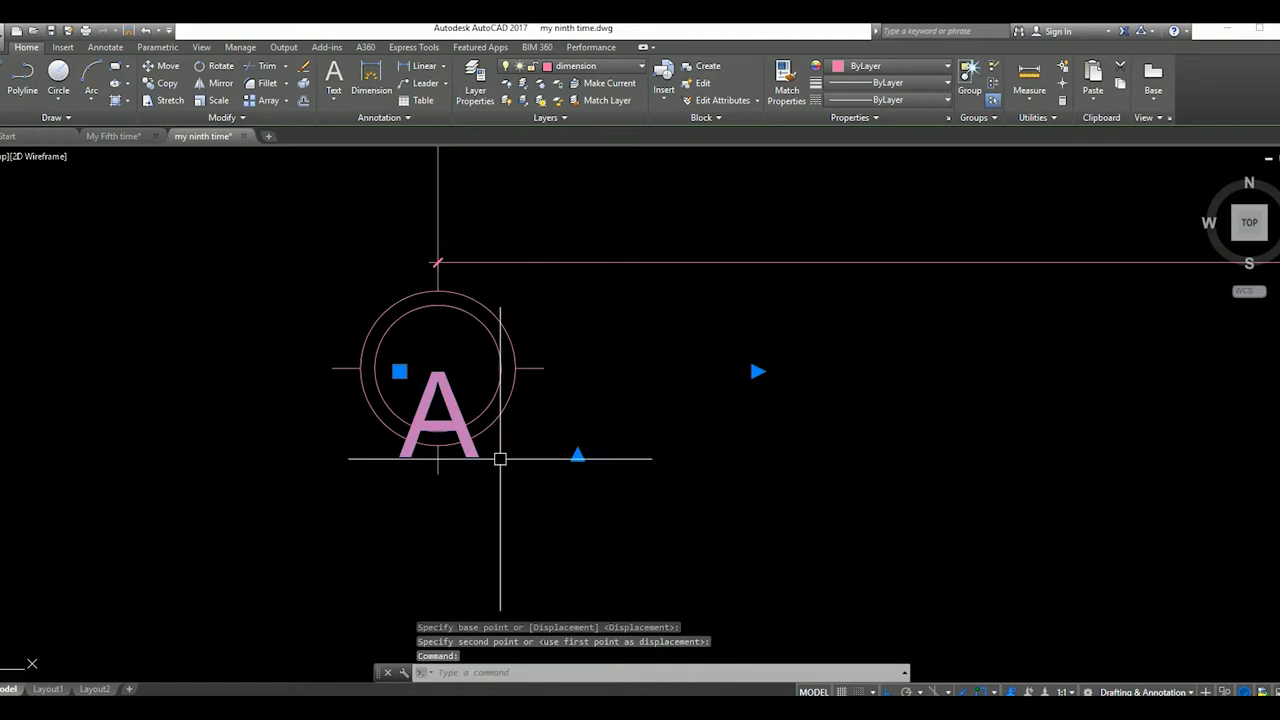
{"action": "key", "text": "Return"}
{"action": "left_click", "coordinate": [565, 512]}
{"action": "scroll", "coordinate": [571, 463], "scroll_direction": "down", "scroll_amount": 4}
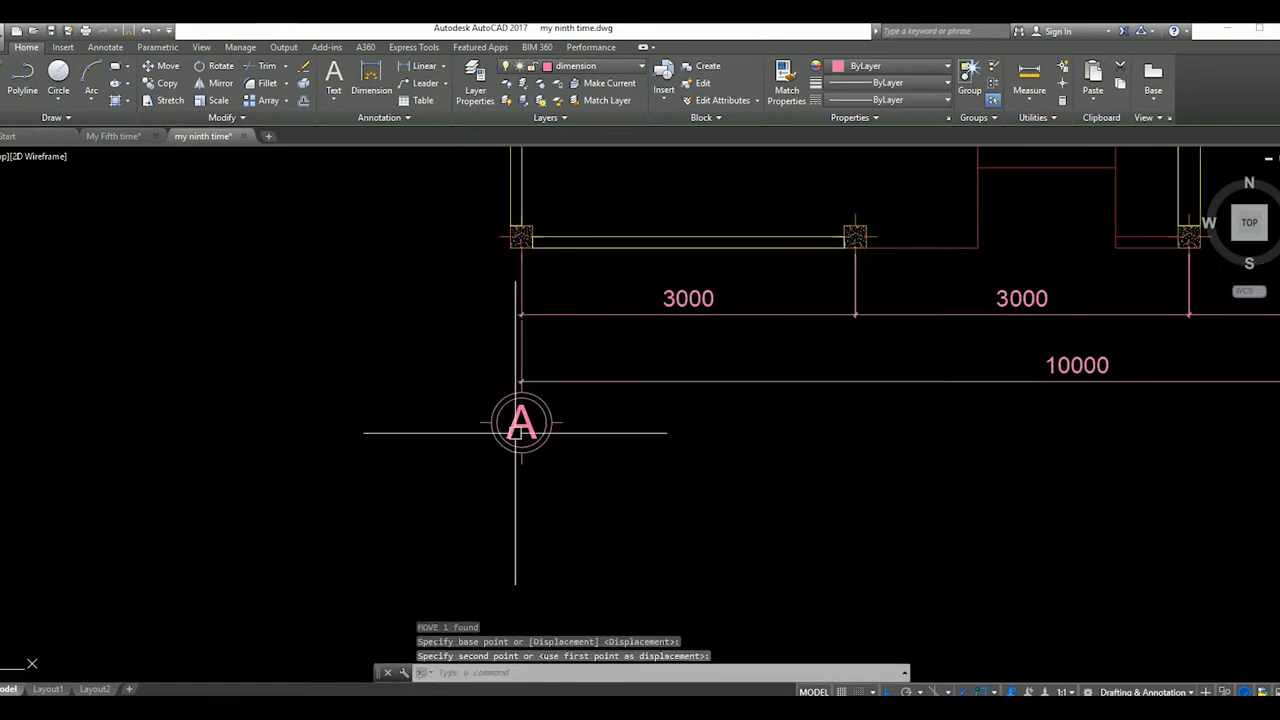
{"action": "scroll", "coordinate": [571, 463], "scroll_direction": "up", "scroll_amount": 2}
{"action": "left_click", "coordinate": [537, 445]}
{"action": "left_click", "coordinate": [403, 308]}
{"action": "left_click", "coordinate": [616, 503]}
{"action": "type", "text": "co"}
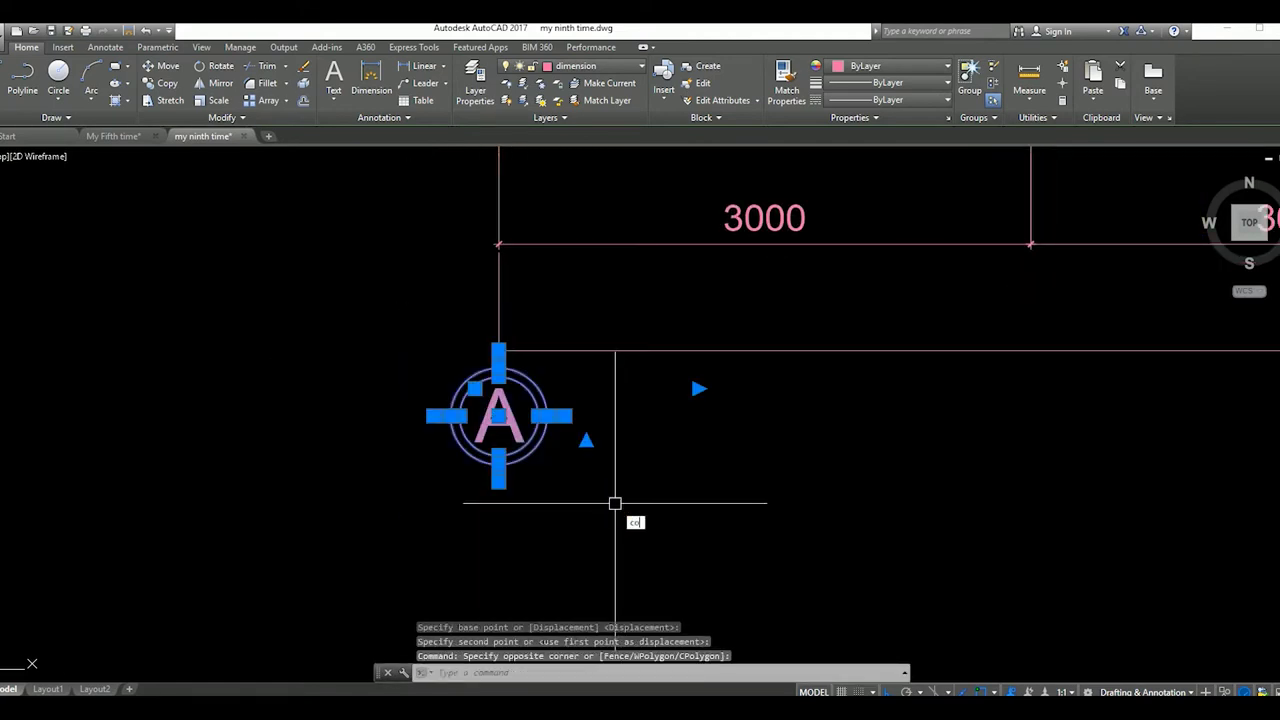
Copy the bubble to the three remaining grid line ends along the bottom dimensions
{"action": "key", "text": "Return"}
{"action": "scroll", "coordinate": [415, 276], "scroll_direction": "up", "scroll_amount": 5}
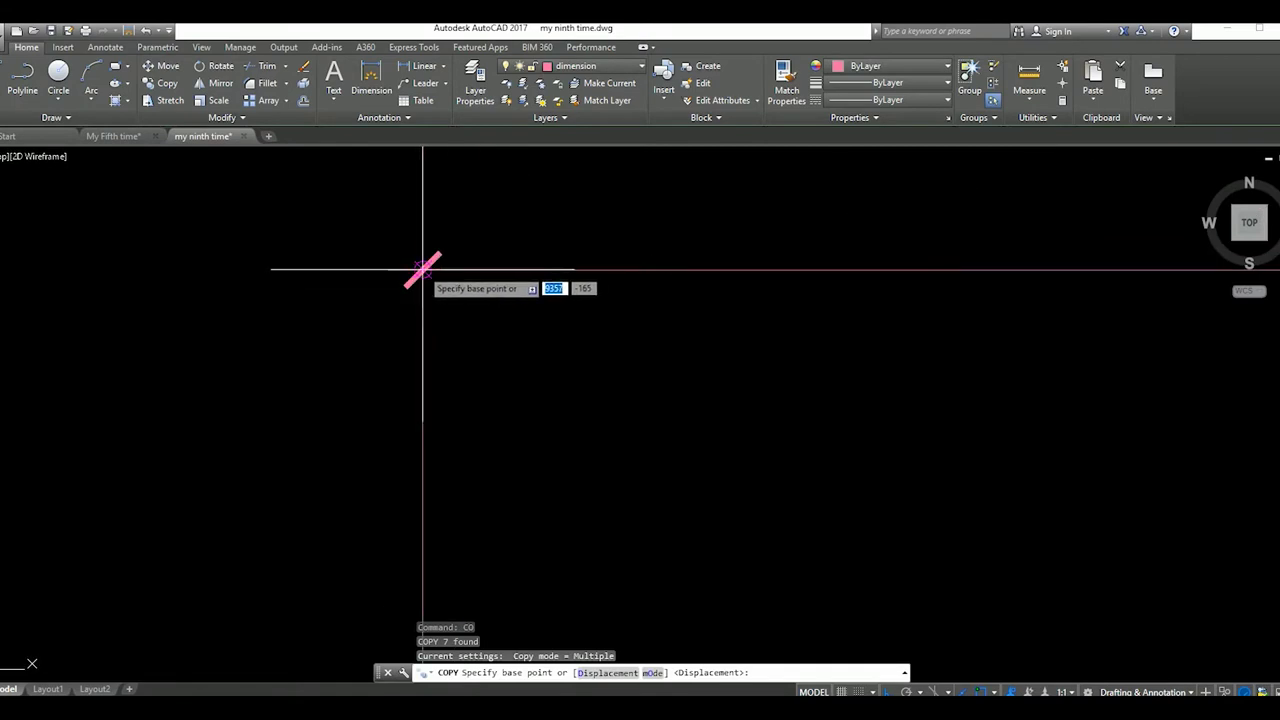
{"action": "left_click", "coordinate": [422, 268]}
{"action": "scroll", "coordinate": [424, 285], "scroll_direction": "down", "scroll_amount": 5}
{"action": "scroll", "coordinate": [424, 290], "scroll_direction": "up", "scroll_amount": 3}
{"action": "scroll", "coordinate": [430, 305], "scroll_direction": "up", "scroll_amount": 2}
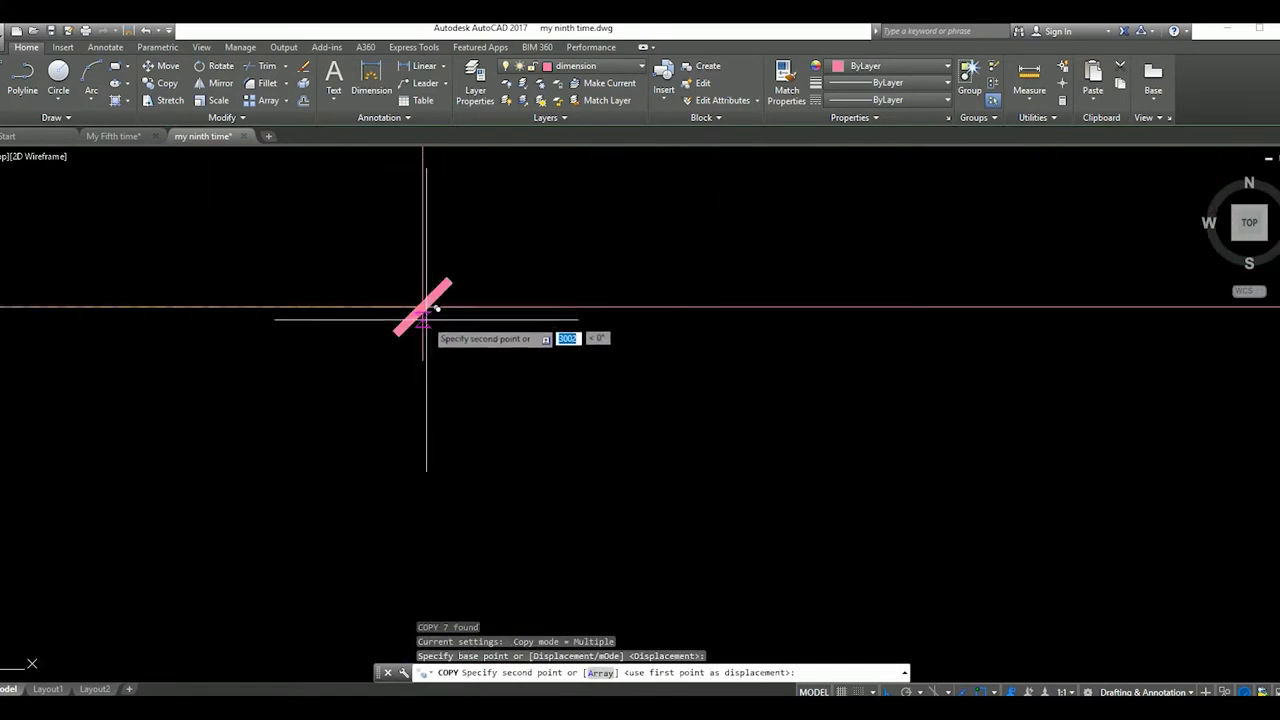
{"action": "scroll", "coordinate": [440, 300], "scroll_direction": "down", "scroll_amount": 4}
{"action": "left_click", "coordinate": [766, 283]}
{"action": "scroll", "coordinate": [715, 326], "scroll_direction": "up", "scroll_amount": 4}
{"action": "left_click", "coordinate": [717, 325]}
{"action": "scroll", "coordinate": [829, 343], "scroll_direction": "down", "scroll_amount": 4}
{"action": "scroll", "coordinate": [666, 346], "scroll_direction": "up", "scroll_amount": 2}
{"action": "scroll", "coordinate": [725, 305], "scroll_direction": "up", "scroll_amount": 3}
{"action": "left_click", "coordinate": [724, 245]}
{"action": "scroll", "coordinate": [710, 262], "scroll_direction": "down", "scroll_amount": 3}
{"action": "scroll", "coordinate": [740, 300], "scroll_direction": "down", "scroll_amount": 2}
{"action": "scroll", "coordinate": [748, 318], "scroll_direction": "down", "scroll_amount": 3}
{"action": "scroll", "coordinate": [770, 345], "scroll_direction": "up", "scroll_amount": 1}
{"action": "key", "text": "Escape"}
Select the corner bubble and start a copy, then cancel that attempt
{"action": "scroll", "coordinate": [780, 390], "scroll_direction": "up", "scroll_amount": 3}
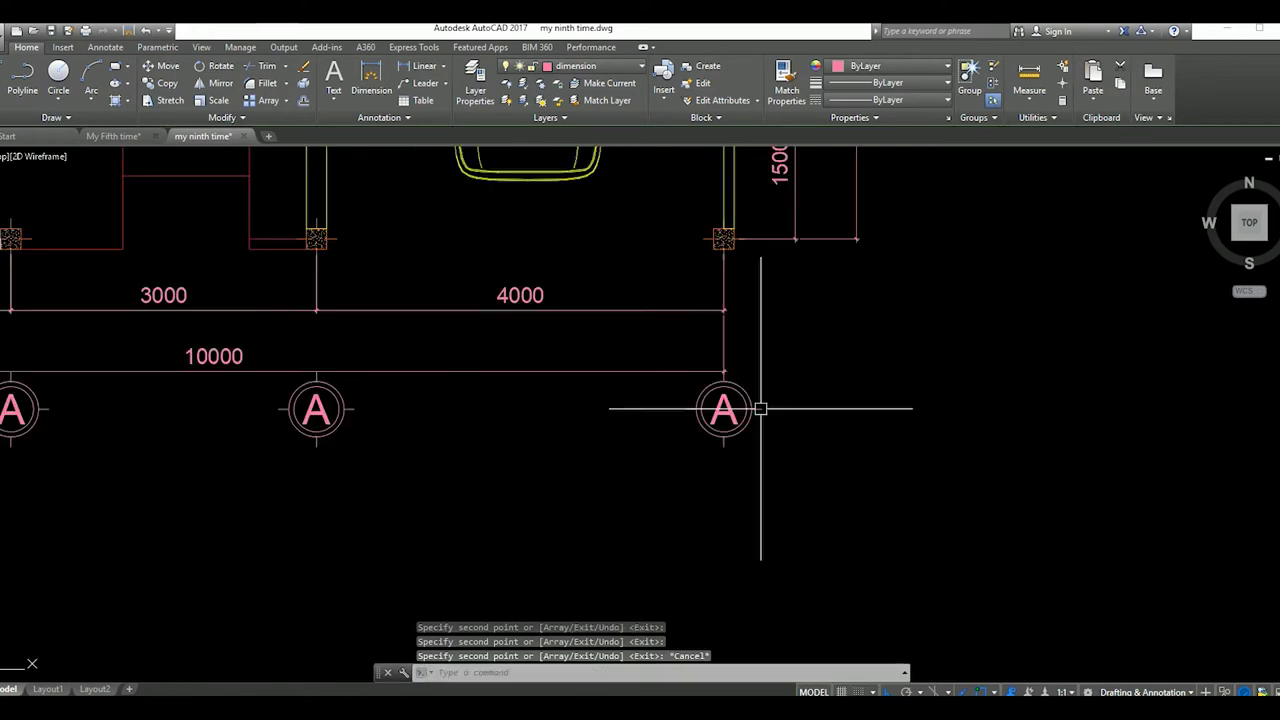
{"action": "left_click", "coordinate": [666, 320]}
{"action": "left_click", "coordinate": [797, 448]}
{"action": "type", "text": "co"}
{"action": "key", "text": "Return"}
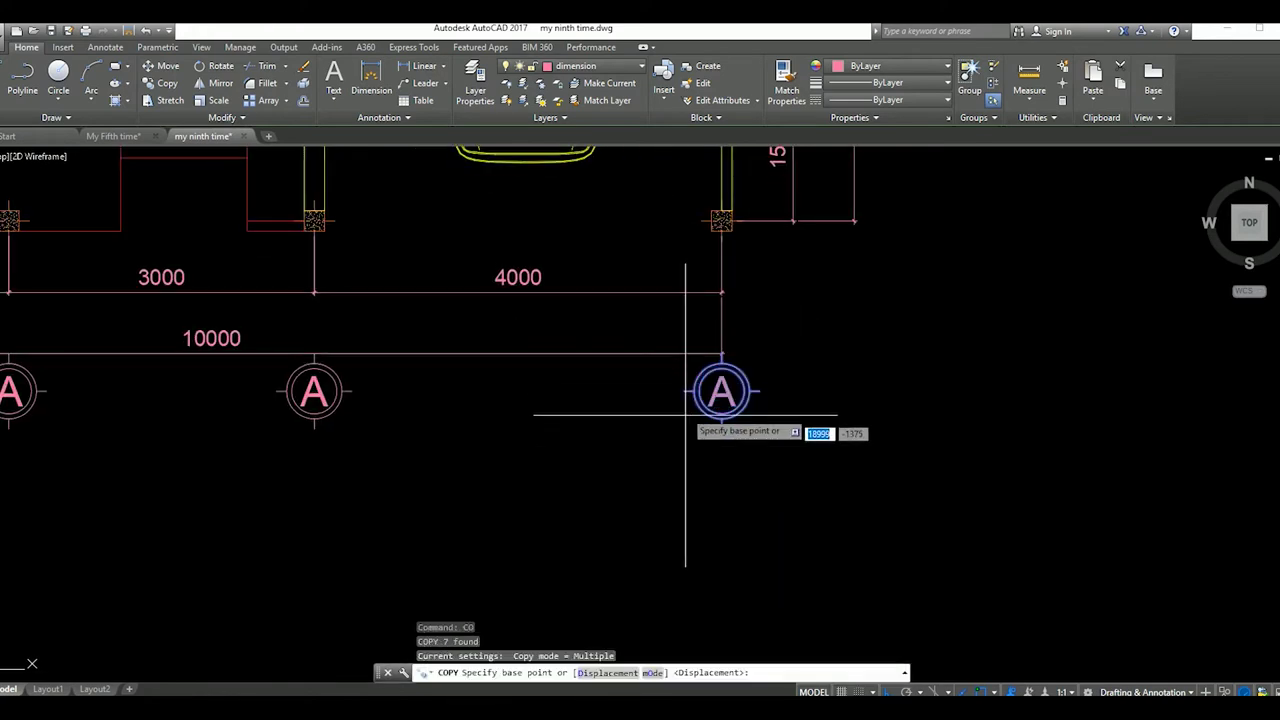
{"action": "left_click", "coordinate": [684, 391]}
{"action": "scroll", "coordinate": [672, 340], "scroll_direction": "up", "scroll_amount": 4}
{"action": "scroll", "coordinate": [686, 357], "scroll_direction": "up", "scroll_amount": 3}
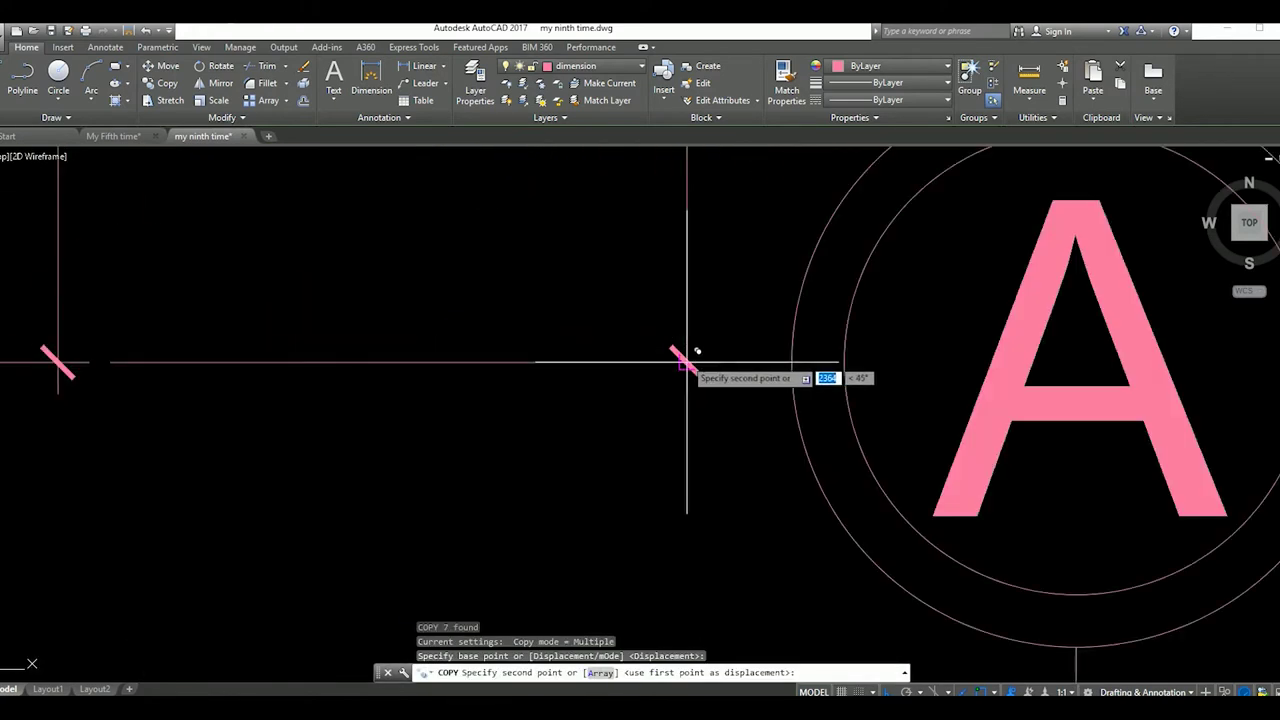
{"action": "scroll", "coordinate": [742, 413], "scroll_direction": "down", "scroll_amount": 3}
{"action": "scroll", "coordinate": [742, 413], "scroll_direction": "down", "scroll_amount": 2}
{"action": "key", "text": "Escape"}
{"action": "scroll", "coordinate": [634, 337], "scroll_direction": "up", "scroll_amount": 4}
Copy the corner bubble to the three grid line ends along the right side
{"action": "left_click", "coordinate": [612, 293]}
{"action": "left_click", "coordinate": [831, 484]}
{"action": "type", "text": "co"}
{"action": "key", "text": "Return"}
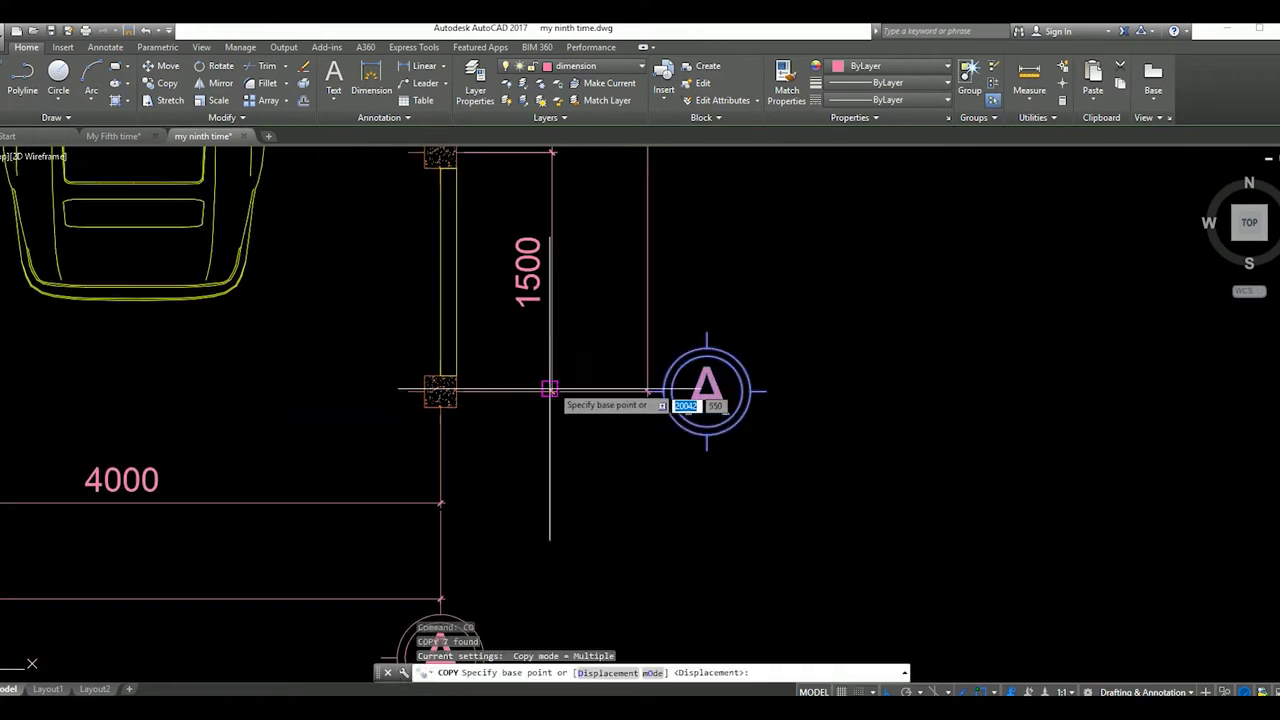
{"action": "scroll", "coordinate": [528, 410], "scroll_direction": "up", "scroll_amount": 5}
{"action": "left_click", "coordinate": [528, 410]}
{"action": "scroll", "coordinate": [670, 420], "scroll_direction": "down", "scroll_amount": 4}
{"action": "scroll", "coordinate": [640, 380], "scroll_direction": "up", "scroll_amount": 4}
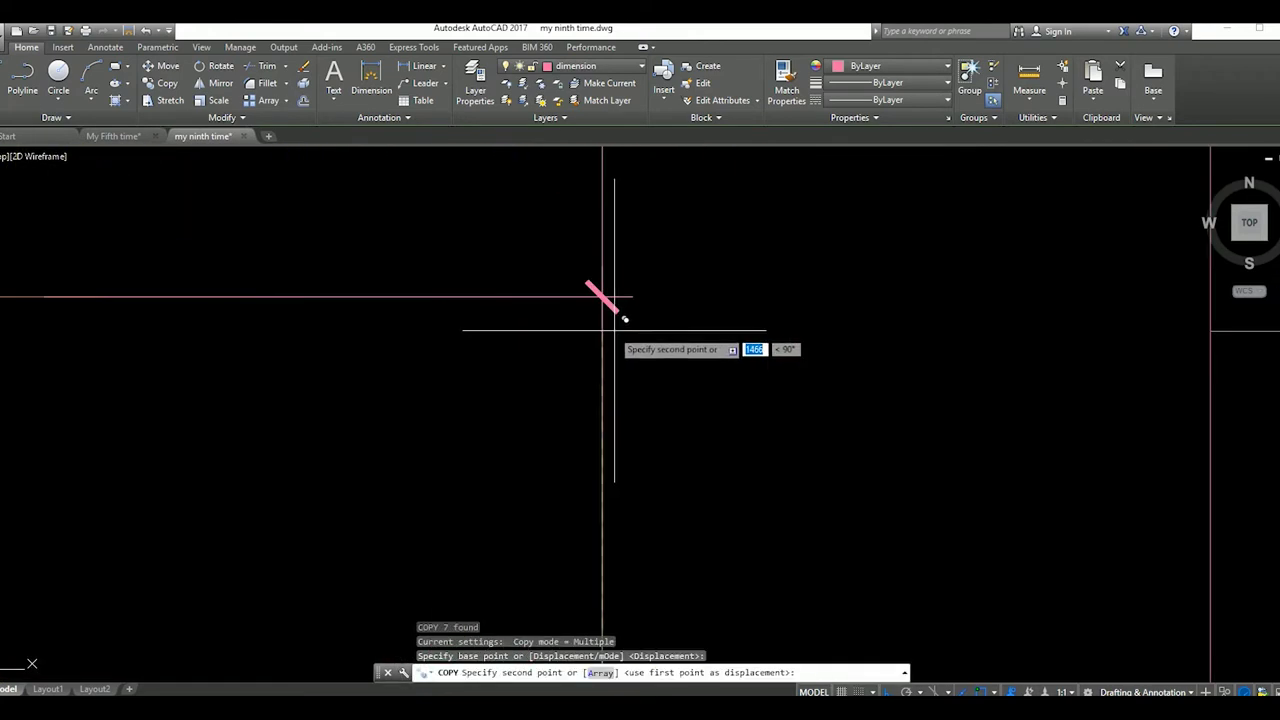
{"action": "left_click", "coordinate": [600, 295]}
{"action": "scroll", "coordinate": [622, 355], "scroll_direction": "down", "scroll_amount": 2}
{"action": "scroll", "coordinate": [622, 355], "scroll_direction": "down", "scroll_amount": 2}
{"action": "scroll", "coordinate": [622, 352], "scroll_direction": "up", "scroll_amount": 3}
{"action": "scroll", "coordinate": [622, 352], "scroll_direction": "up", "scroll_amount": 1}
{"action": "left_click", "coordinate": [622, 352]}
{"action": "scroll", "coordinate": [622, 352], "scroll_direction": "down", "scroll_amount": 3}
{"action": "scroll", "coordinate": [640, 400], "scroll_direction": "up", "scroll_amount": 3}
{"action": "scroll", "coordinate": [643, 371], "scroll_direction": "down", "scroll_amount": 3}
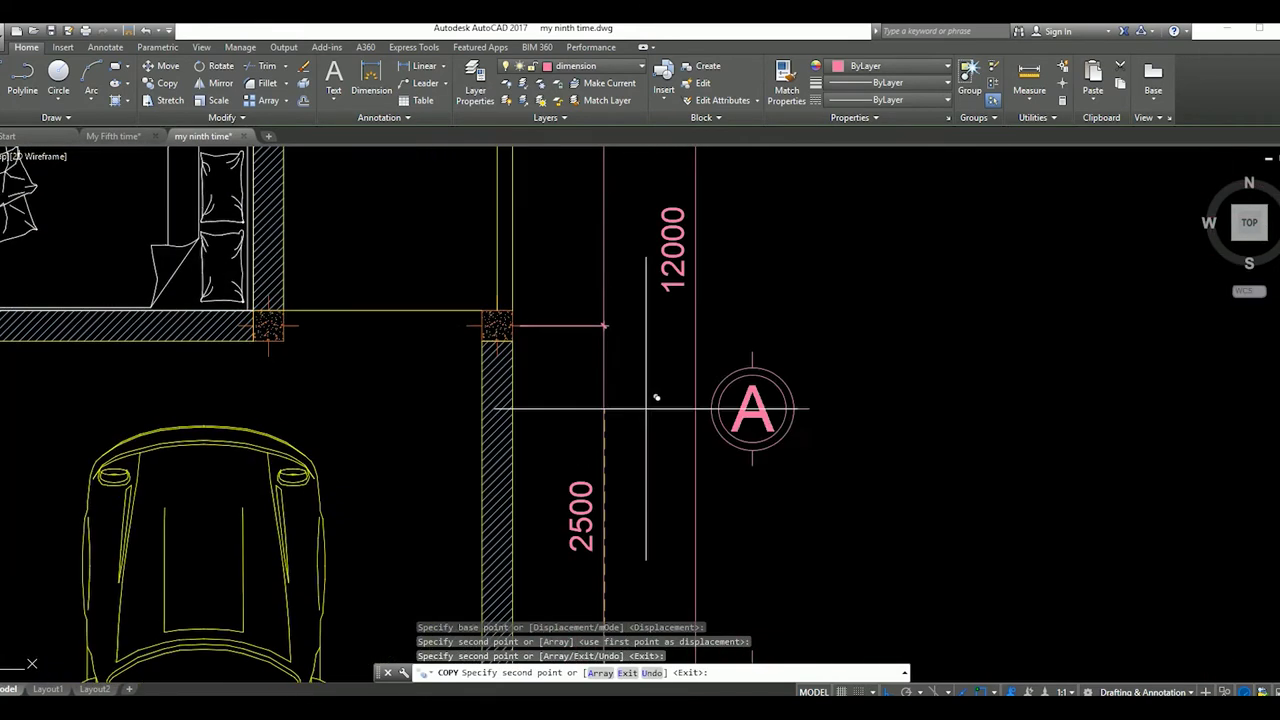
{"action": "scroll", "coordinate": [655, 400], "scroll_direction": "up", "scroll_amount": 3}
{"action": "scroll", "coordinate": [593, 331], "scroll_direction": "down", "scroll_amount": 3}
{"action": "scroll", "coordinate": [657, 363], "scroll_direction": "up", "scroll_amount": 3}
{"action": "scroll", "coordinate": [606, 314], "scroll_direction": "up", "scroll_amount": 1}
{"action": "left_click", "coordinate": [604, 314]}
{"action": "scroll", "coordinate": [620, 350], "scroll_direction": "down", "scroll_amount": 2}
{"action": "scroll", "coordinate": [628, 366], "scroll_direction": "down", "scroll_amount": 2}
{"action": "scroll", "coordinate": [537, 329], "scroll_direction": "up", "scroll_amount": 3}
{"action": "scroll", "coordinate": [537, 328], "scroll_direction": "up", "scroll_amount": 1}
{"action": "scroll", "coordinate": [555, 350], "scroll_direction": "down", "scroll_amount": 2}
{"action": "scroll", "coordinate": [600, 325], "scroll_direction": "down", "scroll_amount": 1}
{"action": "scroll", "coordinate": [517, 335], "scroll_direction": "up", "scroll_amount": 5}
{"action": "scroll", "coordinate": [600, 350], "scroll_direction": "down", "scroll_amount": 3}
{"action": "scroll", "coordinate": [686, 277], "scroll_direction": "down", "scroll_amount": 1}
{"action": "scroll", "coordinate": [728, 349], "scroll_direction": "up", "scroll_amount": 4}
{"action": "scroll", "coordinate": [734, 324], "scroll_direction": "down", "scroll_amount": 2}
{"action": "key", "text": "Escape"}
{"action": "scroll", "coordinate": [734, 324], "scroll_direction": "down", "scroll_amount": 4}
Start a vertical construction line with XL, then cancel it
{"action": "scroll", "coordinate": [720, 423], "scroll_direction": "up", "scroll_amount": 3}
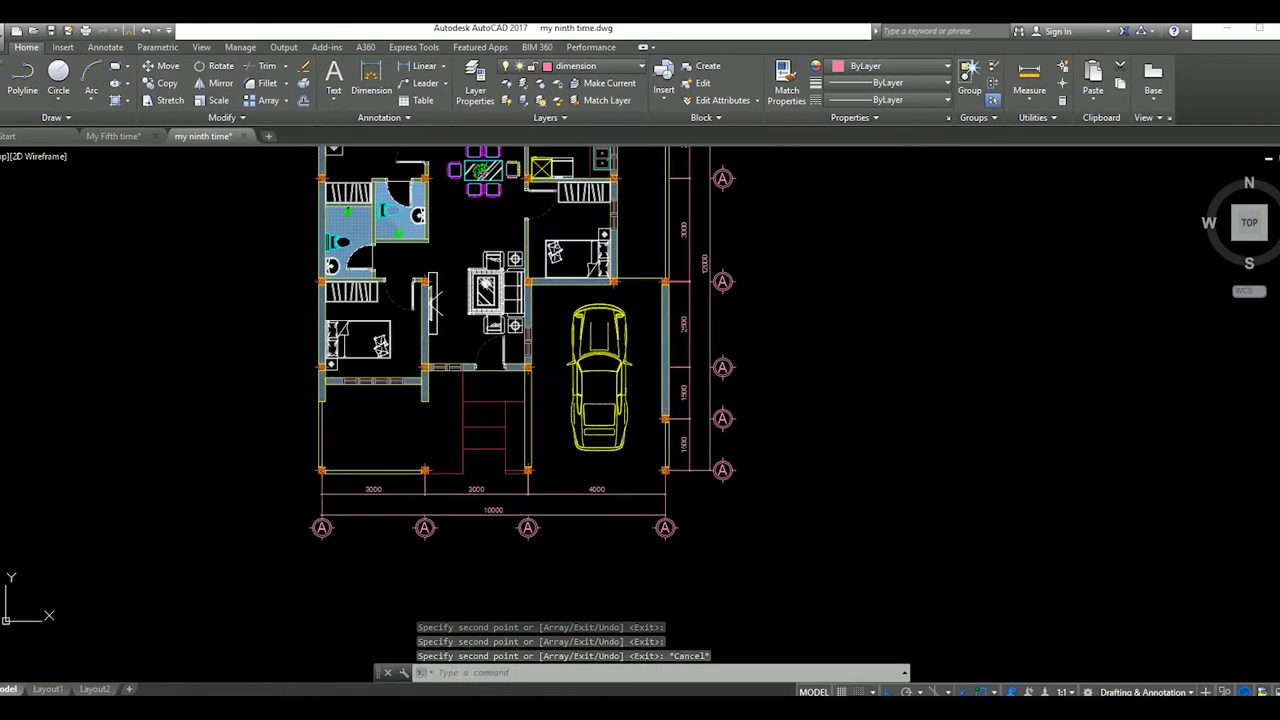
{"action": "scroll", "coordinate": [383, 514], "scroll_direction": "up", "scroll_amount": 1}
{"action": "scroll", "coordinate": [550, 530], "scroll_direction": "down", "scroll_amount": 2}
{"action": "scroll", "coordinate": [545, 545], "scroll_direction": "up", "scroll_amount": 1}
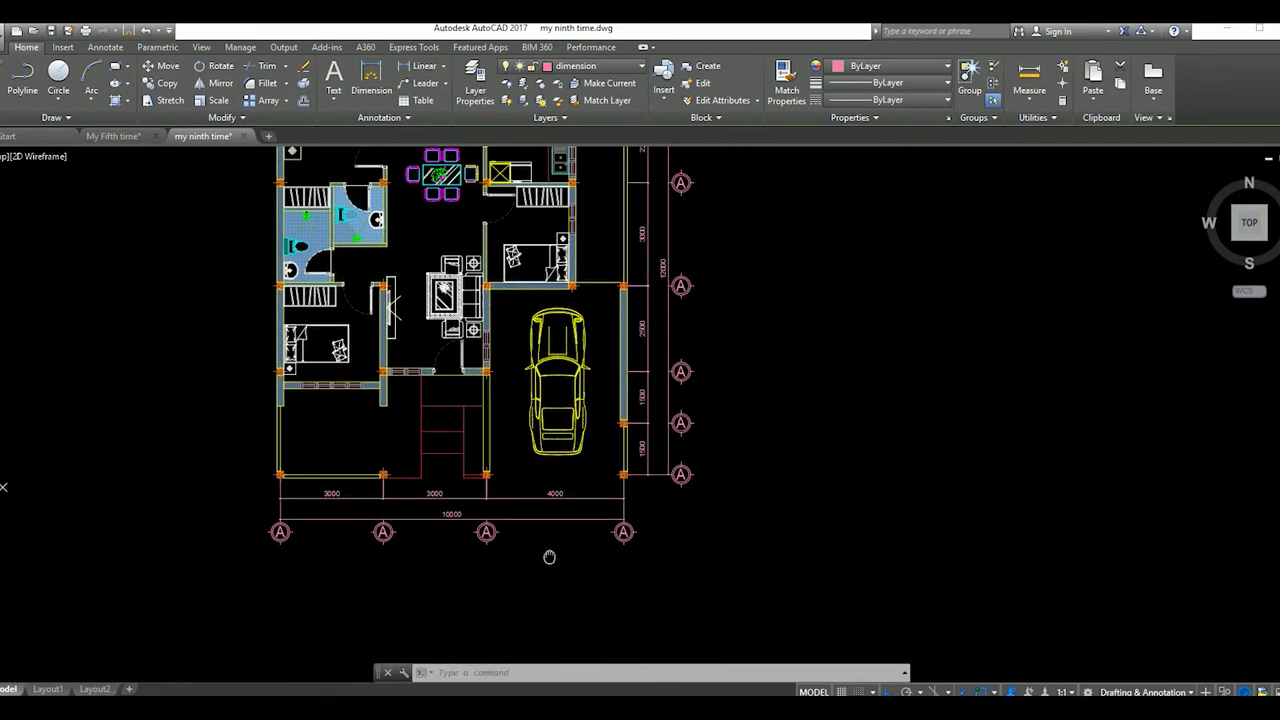
{"action": "scroll", "coordinate": [644, 546], "scroll_direction": "down", "scroll_amount": 2}
{"action": "scroll", "coordinate": [644, 546], "scroll_direction": "up", "scroll_amount": 2}
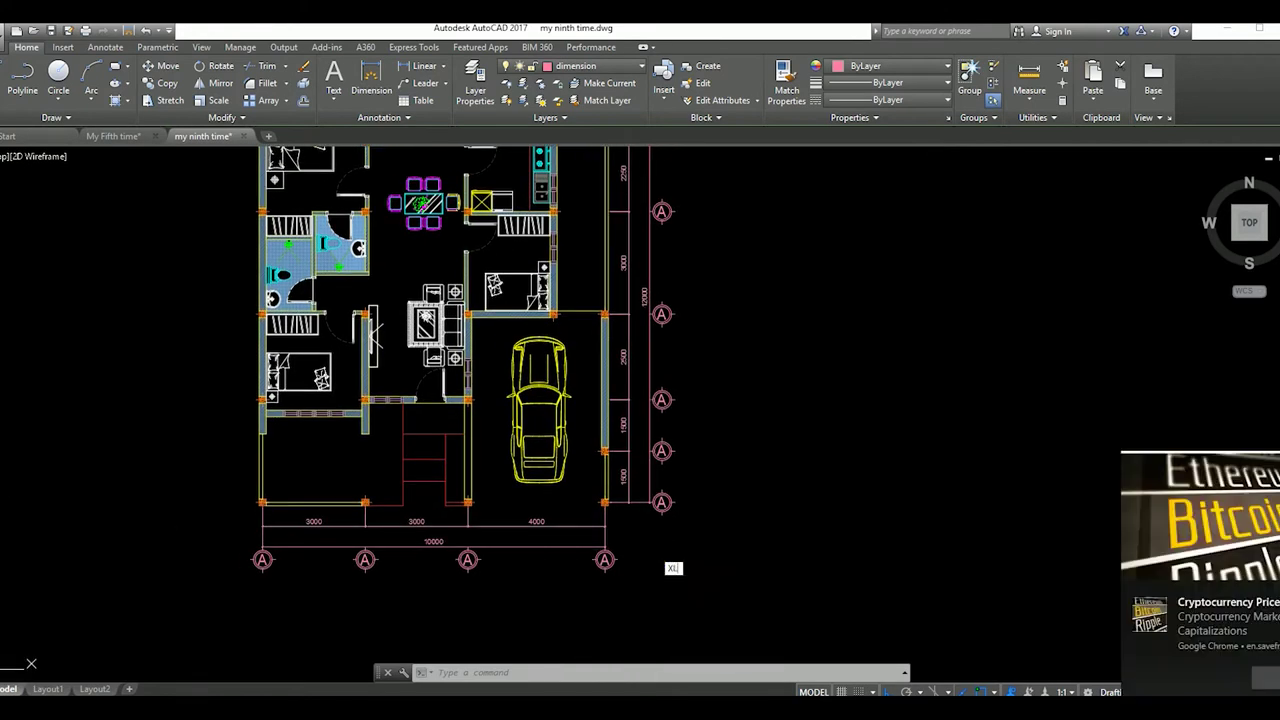
{"action": "type", "text": "xl"}
{"action": "key", "text": "Return"}
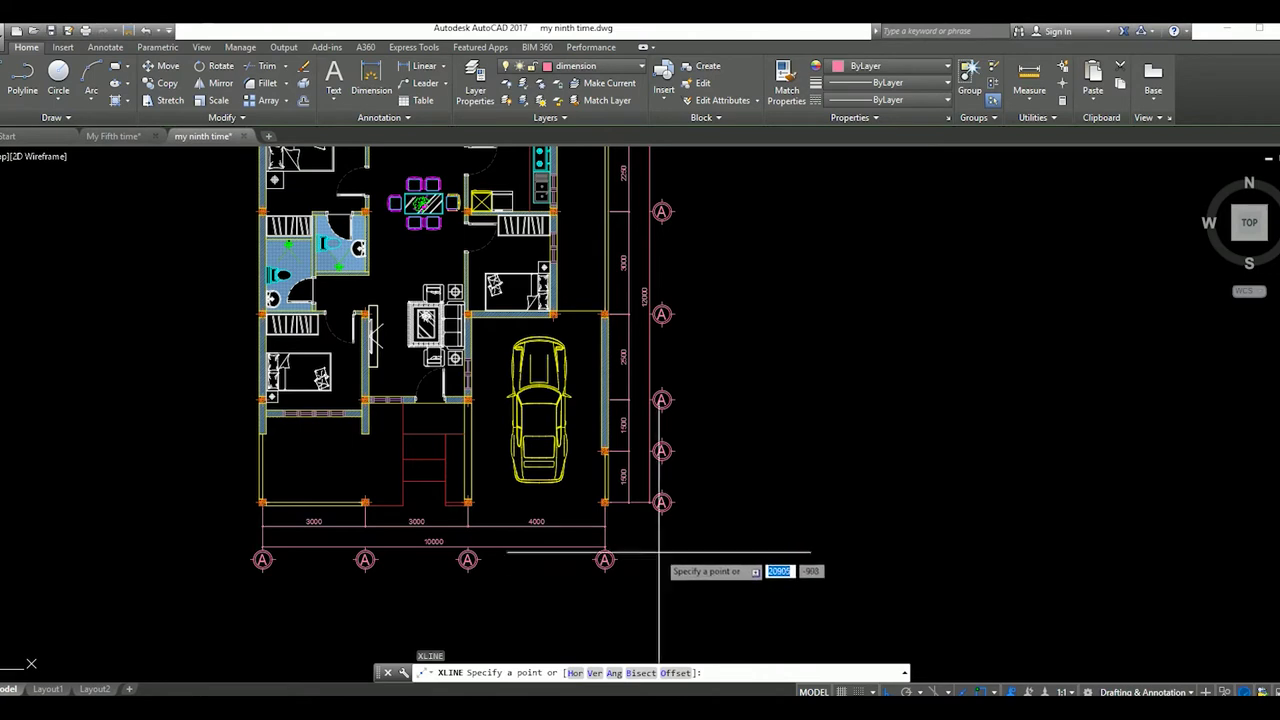
{"action": "type", "text": "v"}
{"action": "key", "text": "Return"}
{"action": "scroll", "coordinate": [560, 310], "scroll_direction": "up", "scroll_amount": 5}
{"action": "scroll", "coordinate": [534, 349], "scroll_direction": "up", "scroll_amount": 2}
{"action": "scroll", "coordinate": [627, 459], "scroll_direction": "down", "scroll_amount": 8}
{"action": "scroll", "coordinate": [627, 459], "scroll_direction": "up", "scroll_amount": 2}
{"action": "scroll", "coordinate": [570, 540], "scroll_direction": "up", "scroll_amount": 5}
{"action": "key", "text": "Escape"}
Dimension the garage span as 2500 with a continued 1500 dimension
{"action": "type", "text": "li"}
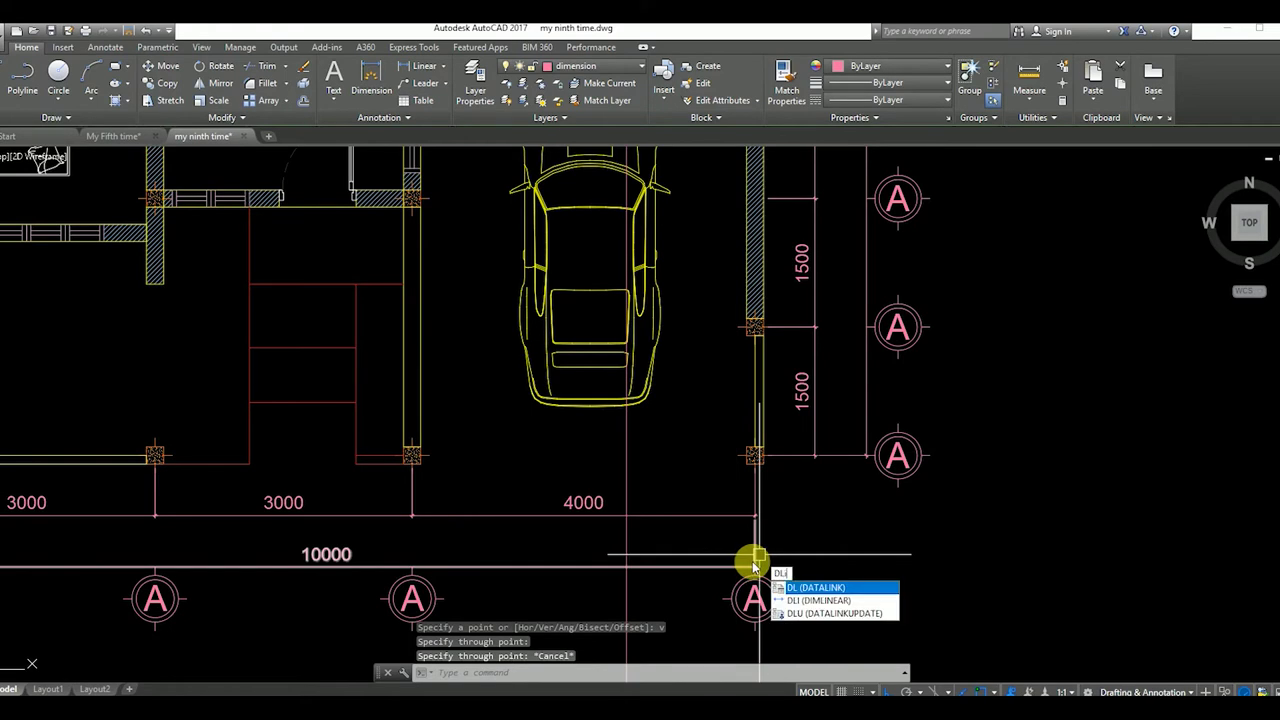
{"action": "key", "text": "Return"}
{"action": "scroll", "coordinate": [465, 530], "scroll_direction": "up", "scroll_amount": 4}
{"action": "scroll", "coordinate": [373, 470], "scroll_direction": "up", "scroll_amount": 2}
{"action": "scroll", "coordinate": [560, 470], "scroll_direction": "down", "scroll_amount": 3}
{"action": "scroll", "coordinate": [730, 440], "scroll_direction": "down", "scroll_amount": 3}
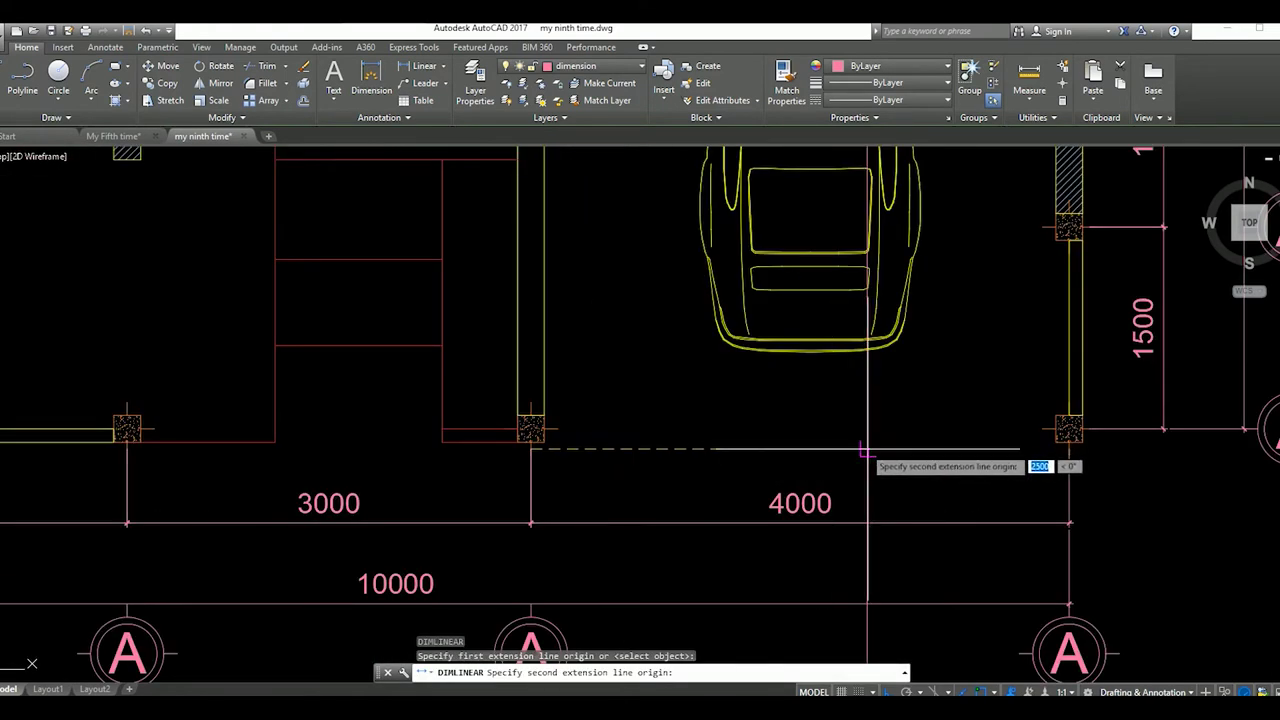
{"action": "scroll", "coordinate": [866, 530], "scroll_direction": "up", "scroll_amount": 2}
{"action": "left_click", "coordinate": [867, 524]}
{"action": "left_click", "coordinate": [866, 524]}
{"action": "scroll", "coordinate": [822, 489], "scroll_direction": "up", "scroll_amount": 1}
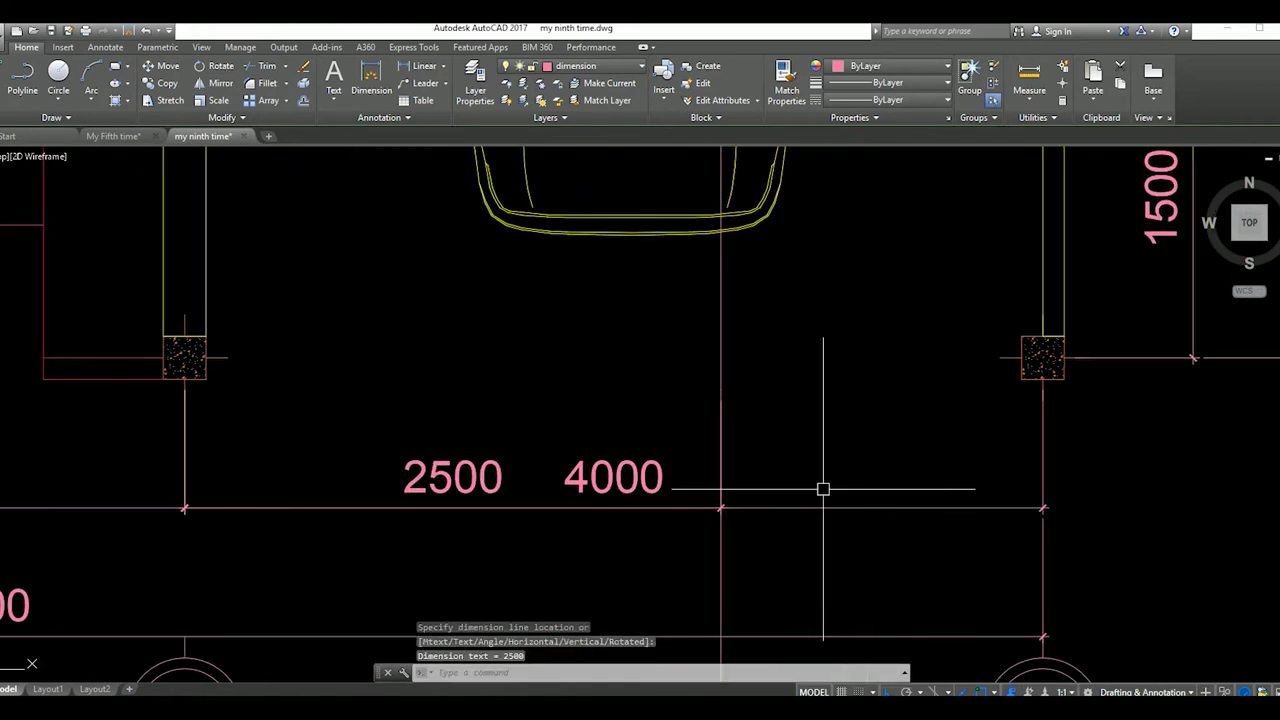
{"action": "type", "text": "dd"}
{"action": "key", "text": "Return"}
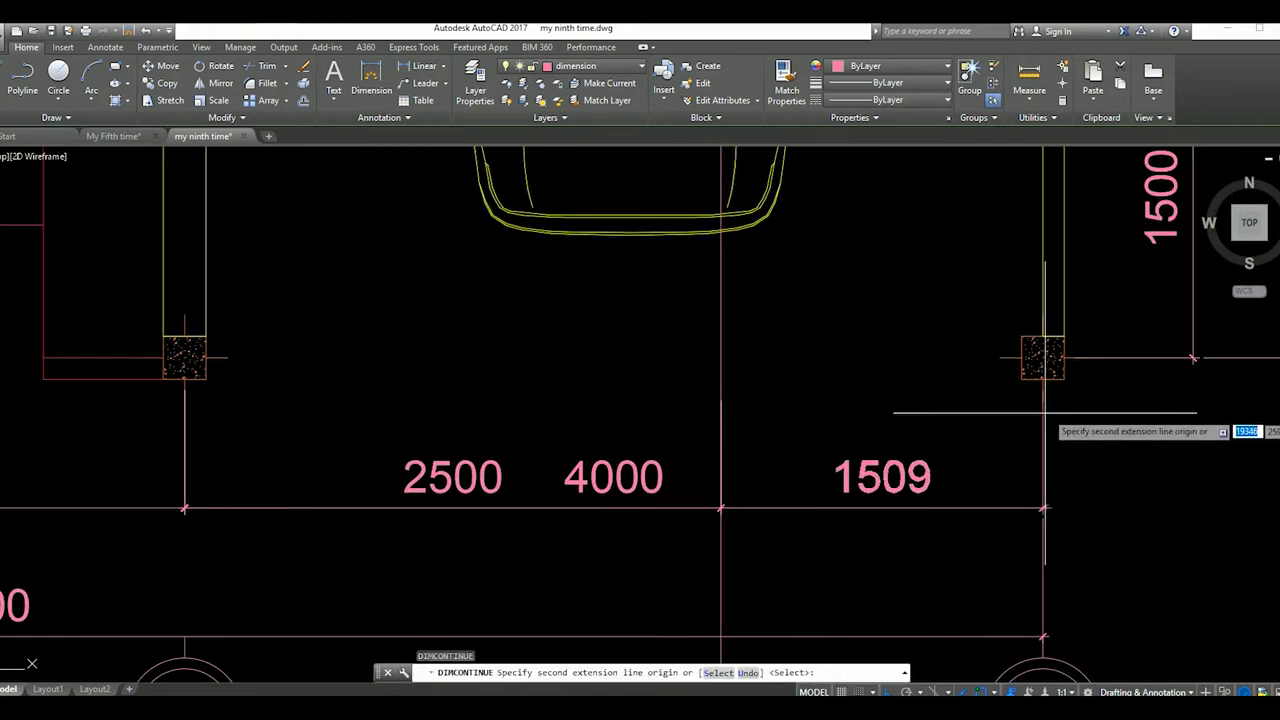
{"action": "left_click", "coordinate": [1043, 390]}
{"action": "key", "text": "Escape"}
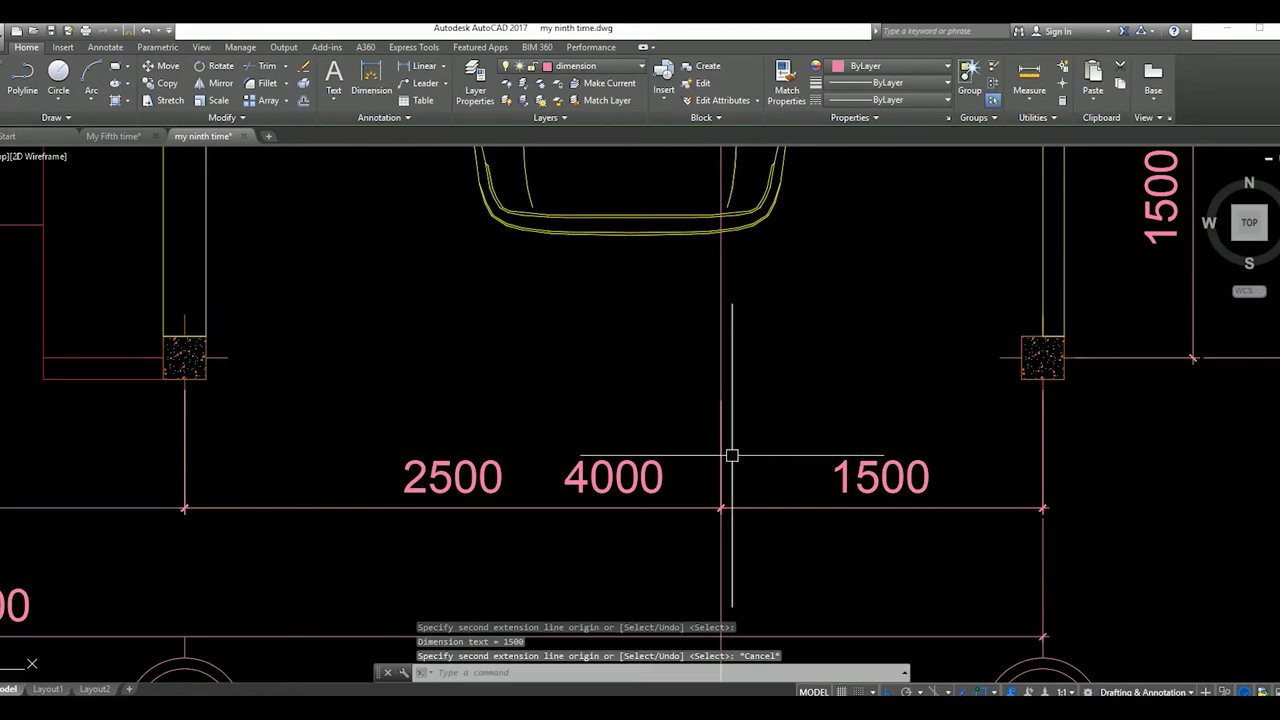
Erase the old 4000 dimension
{"action": "left_click", "coordinate": [652, 497]}
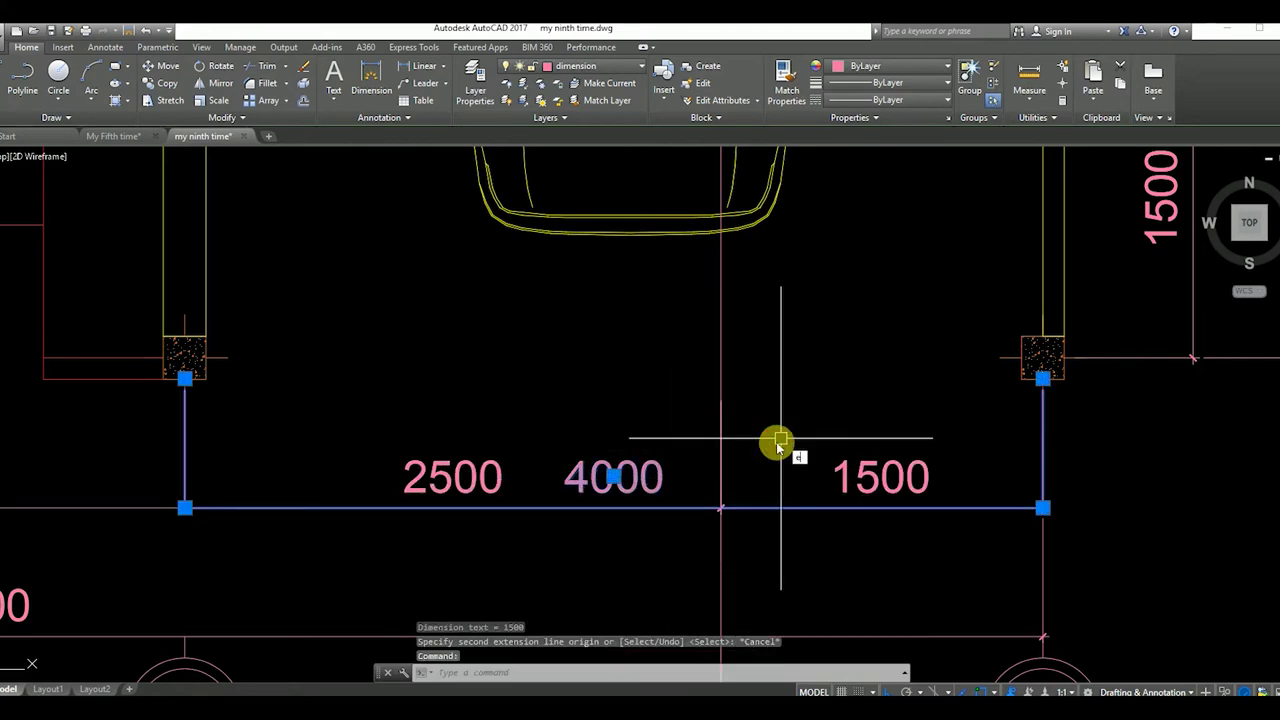
{"action": "type", "text": "e"}
{"action": "key", "text": "Return"}
{"action": "scroll", "coordinate": [779, 447], "scroll_direction": "down", "scroll_amount": 4}
Copy the bottom-right grid bubble to below the 2500/1500 split
{"action": "left_click_drag", "start_coordinate": [777, 471], "coordinate": [880, 547]}
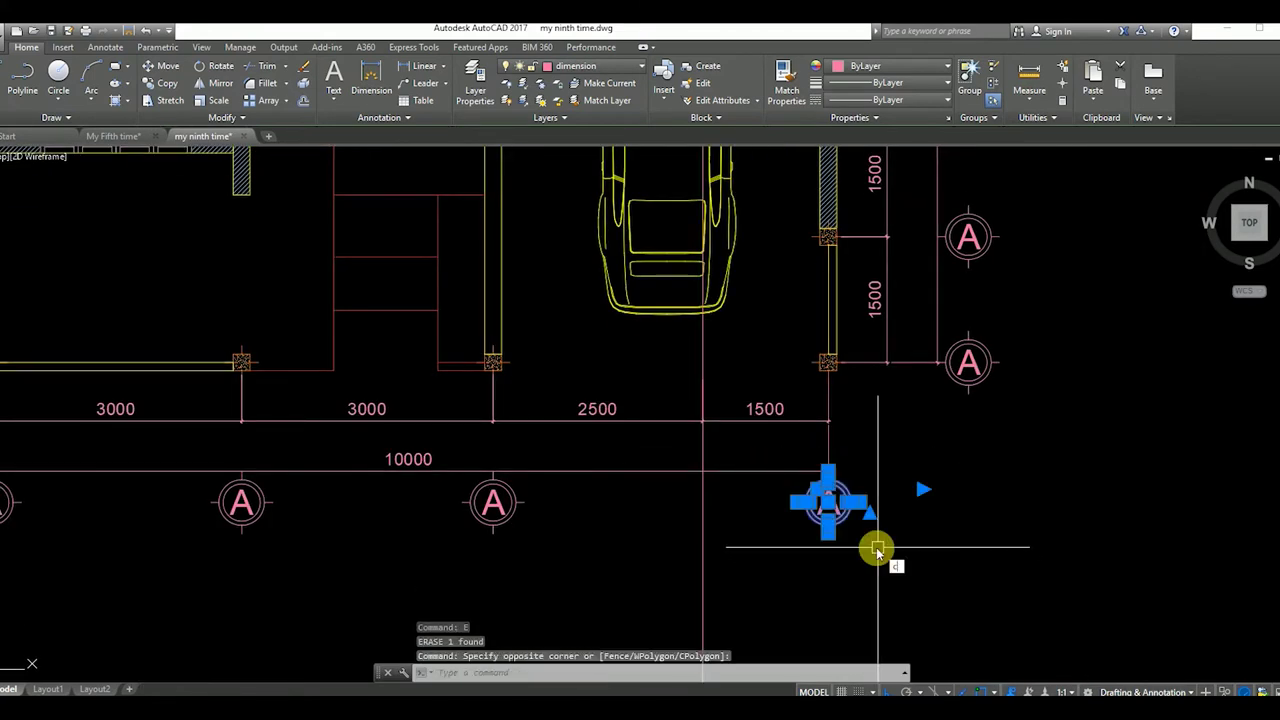
{"action": "type", "text": "co"}
{"action": "key", "text": "Return"}
{"action": "scroll", "coordinate": [823, 506], "scroll_direction": "up", "scroll_amount": 5}
{"action": "left_click", "coordinate": [809, 480]}
{"action": "scroll", "coordinate": [757, 486], "scroll_direction": "down", "scroll_amount": 2}
{"action": "left_click", "coordinate": [550, 484]}
{"action": "scroll", "coordinate": [555, 478], "scroll_direction": "down", "scroll_amount": 4}
{"action": "key", "text": "Escape"}
Delete the vertical guide line
{"action": "left_click", "coordinate": [573, 503]}
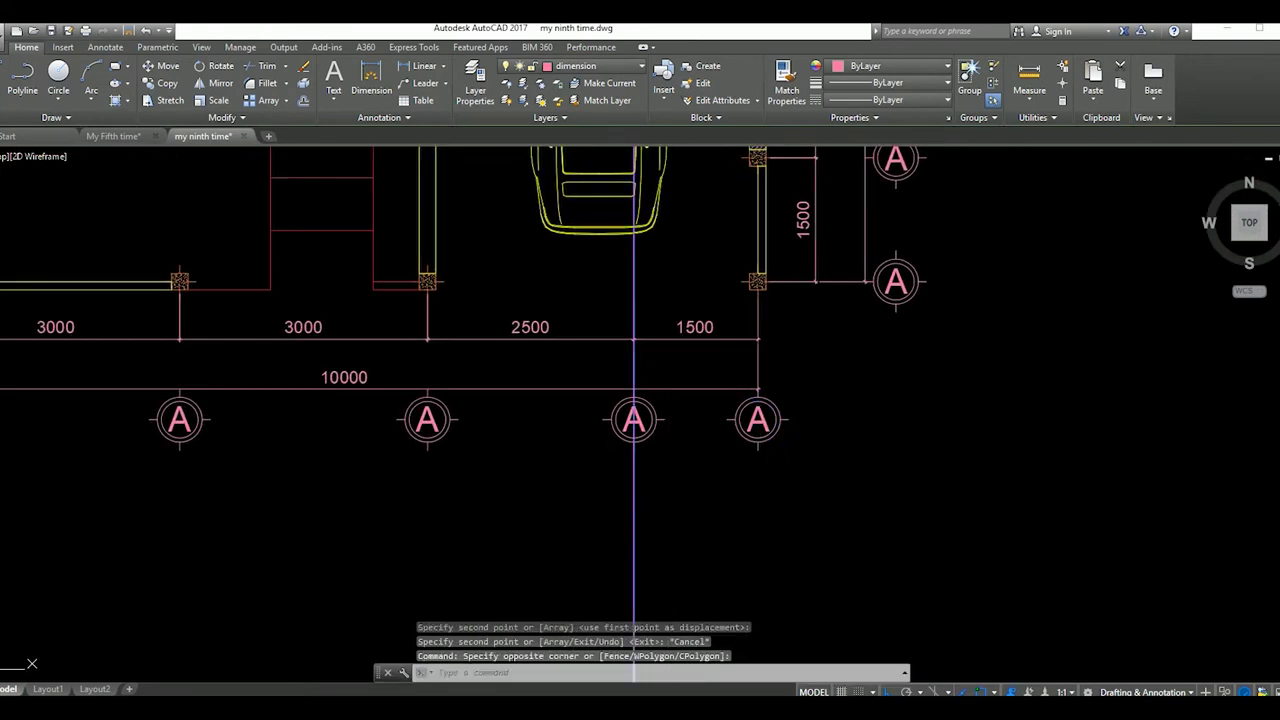
{"action": "left_click", "coordinate": [634, 420]}
{"action": "key", "text": "Delete"}
{"action": "scroll", "coordinate": [634, 420], "scroll_direction": "down", "scroll_amount": 3}
{"action": "scroll", "coordinate": [543, 457], "scroll_direction": "down", "scroll_amount": 2}
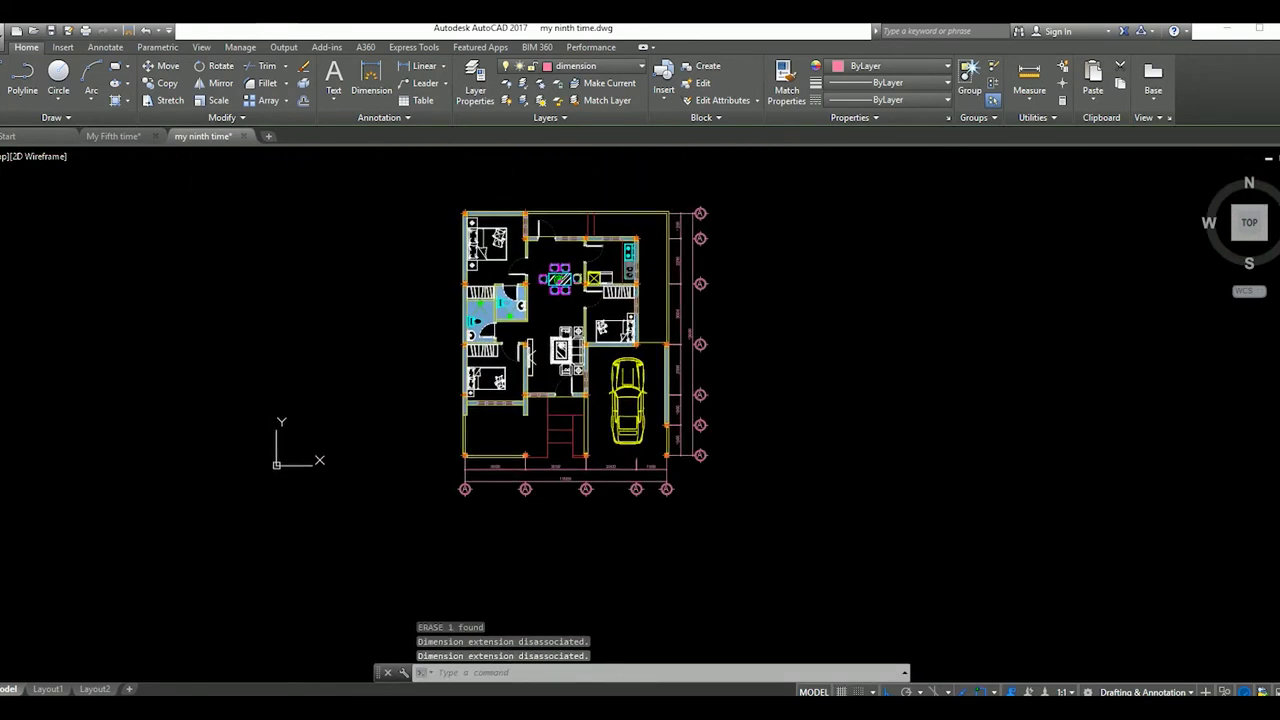
{"action": "scroll", "coordinate": [650, 521], "scroll_direction": "up", "scroll_amount": 4}
{"action": "scroll", "coordinate": [677, 514], "scroll_direction": "down", "scroll_amount": 4}
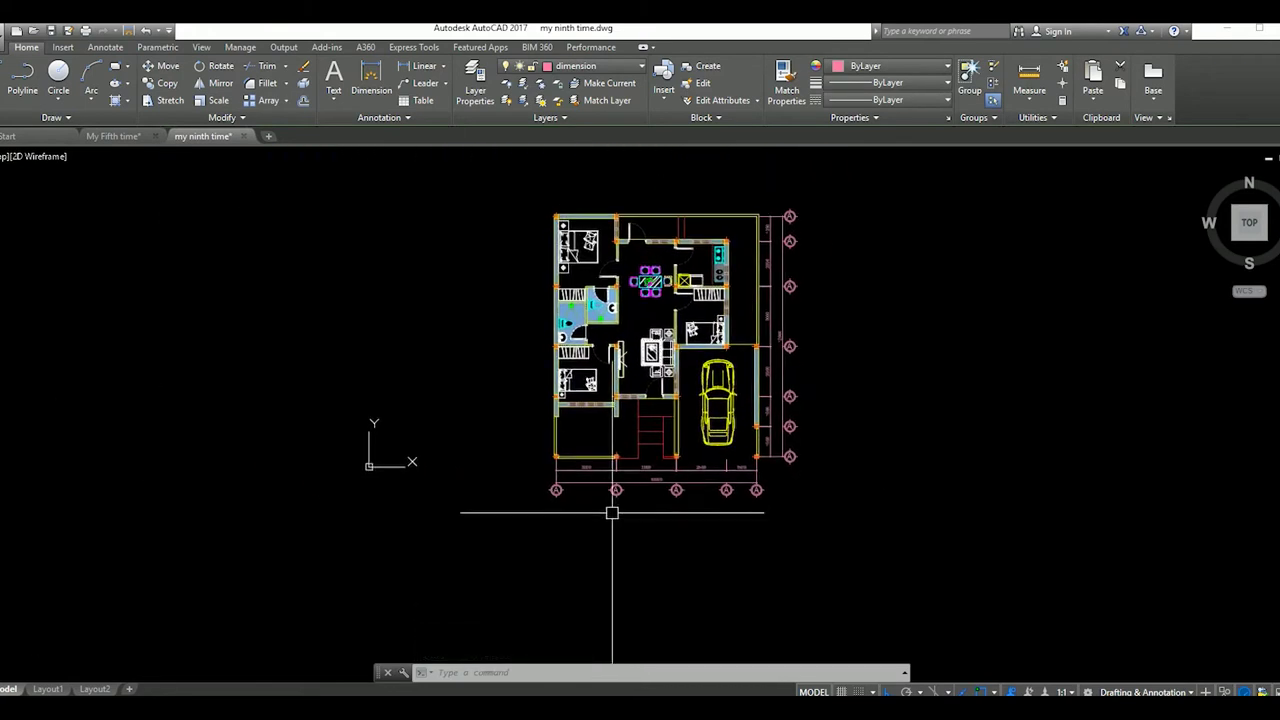
{"action": "scroll", "coordinate": [611, 511], "scroll_direction": "up", "scroll_amount": 5}
Reletter the bottom grid bubbles in sequence as A, B, C and D
{"action": "double_click", "coordinate": [508, 457]}
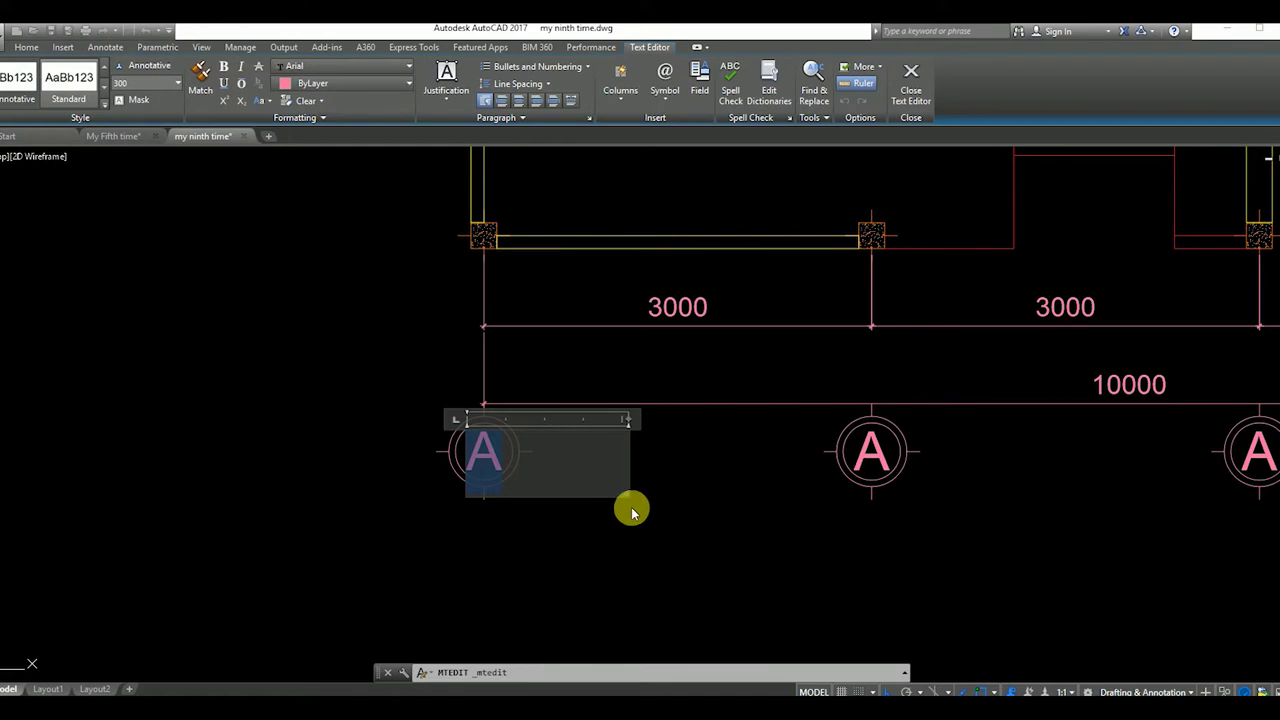
{"action": "left_click", "coordinate": [875, 452]}
{"action": "double_click", "coordinate": [885, 455]}
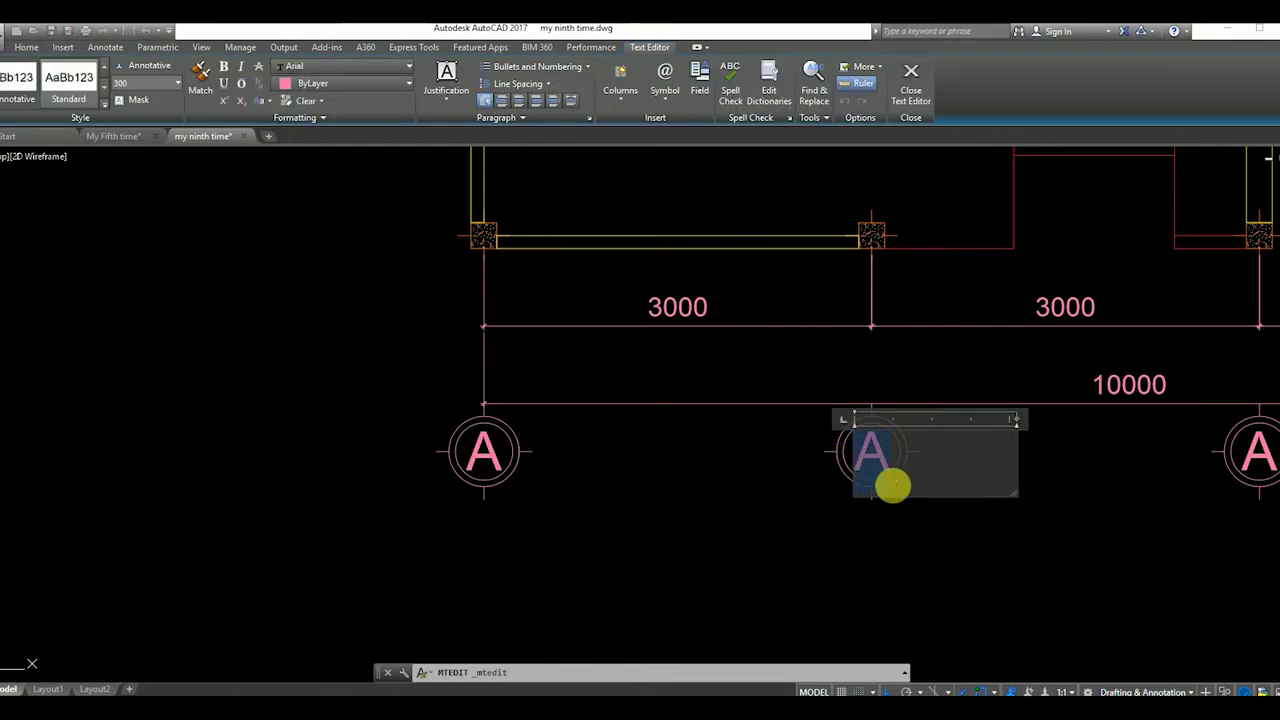
{"action": "type", "text": "B"}
{"action": "left_click", "coordinate": [937, 508]}
{"action": "middle_click_drag", "start_coordinate": [1261, 449], "coordinate": [867, 420]}
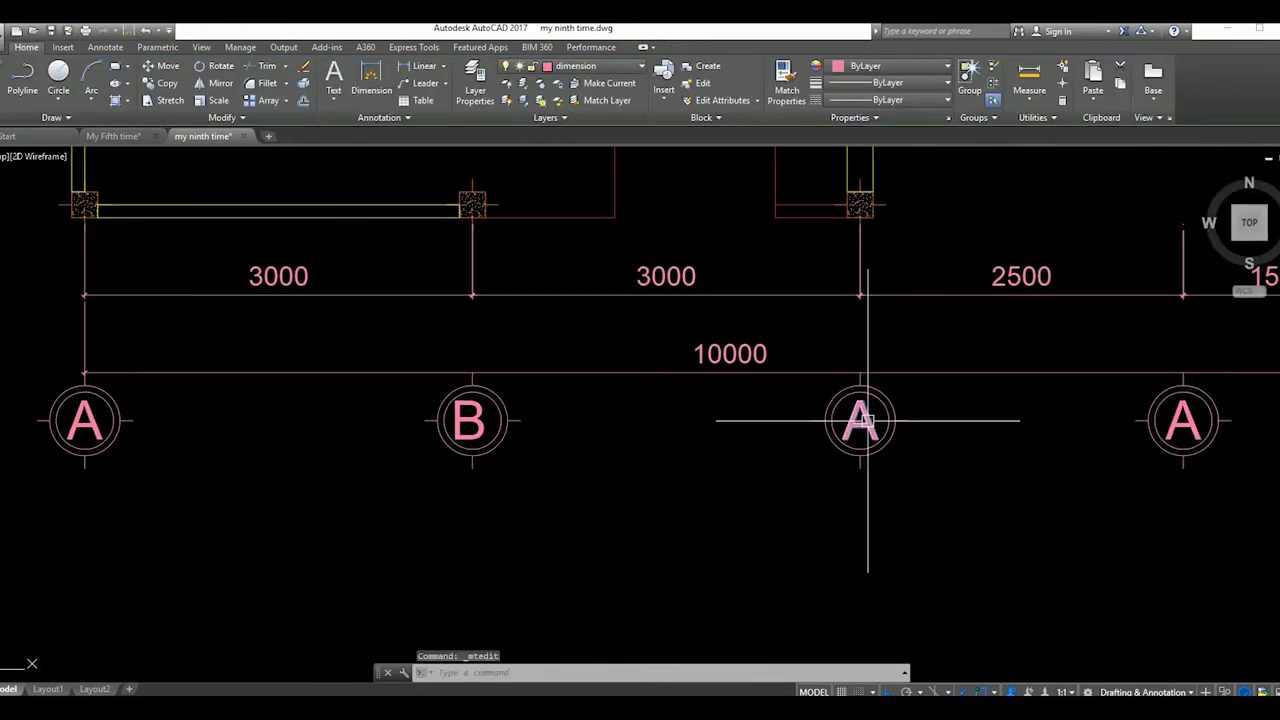
{"action": "double_click", "coordinate": [878, 427]}
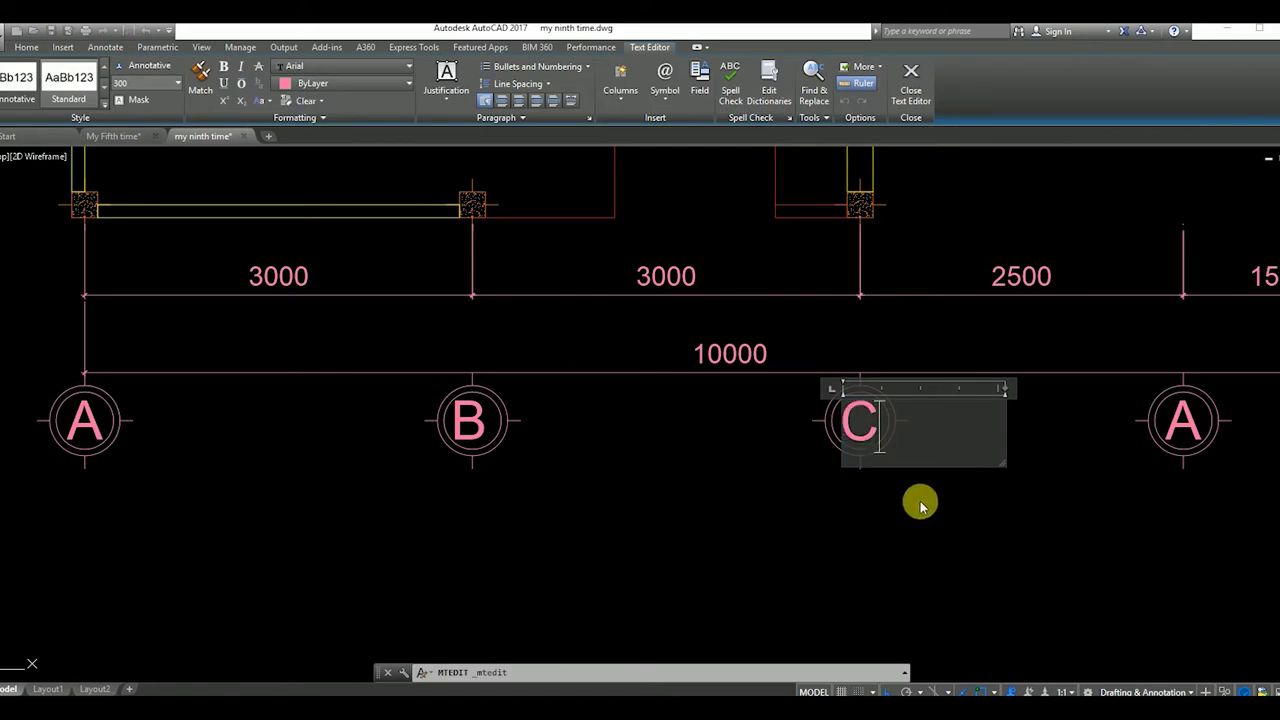
{"action": "left_click", "coordinate": [920, 507]}
{"action": "scroll", "coordinate": [974, 466], "scroll_direction": "down", "scroll_amount": 2}
{"action": "middle_click_drag", "start_coordinate": [974, 466], "coordinate": [714, 434]}
{"action": "scroll", "coordinate": [752, 438], "scroll_direction": "up", "scroll_amount": 2}
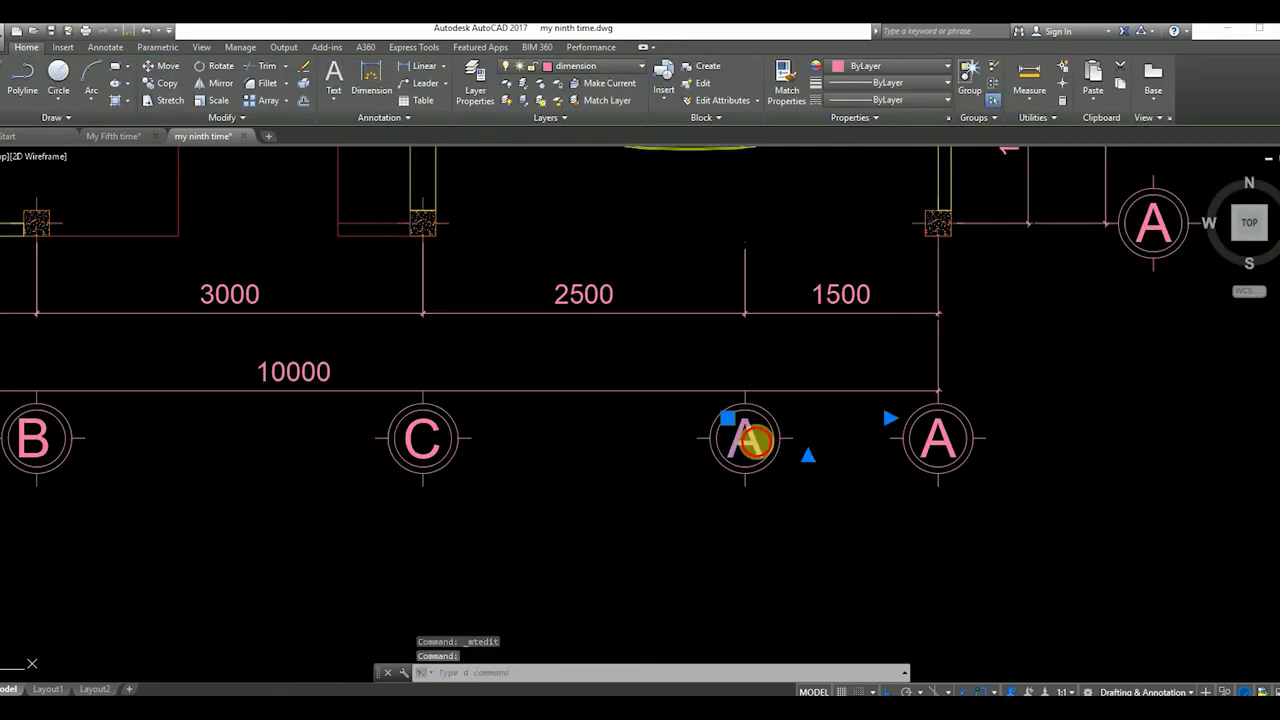
{"action": "double_click", "coordinate": [752, 440]}
{"action": "type", "text": "D"}
{"action": "left_click", "coordinate": [820, 497]}
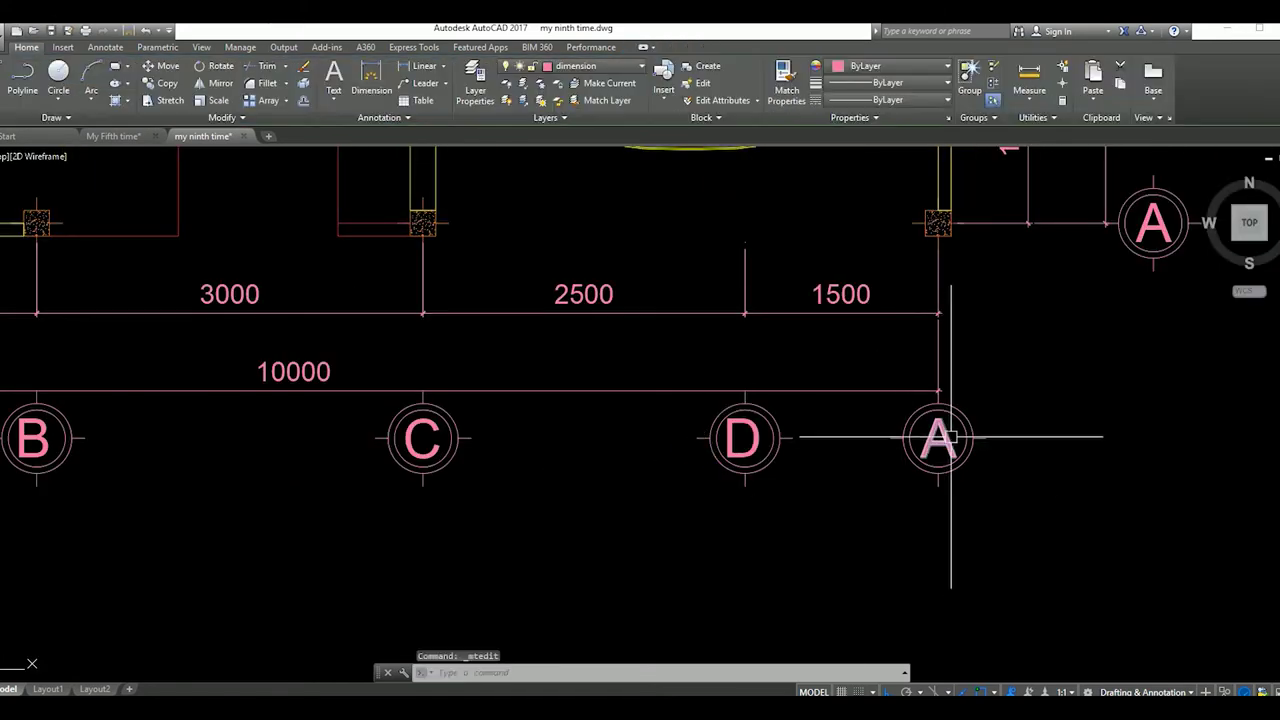
Label the rightmost bottom bubble D' and move it in line with the others
{"action": "double_click", "coordinate": [956, 447]}
{"action": "type", "text": "D'"}
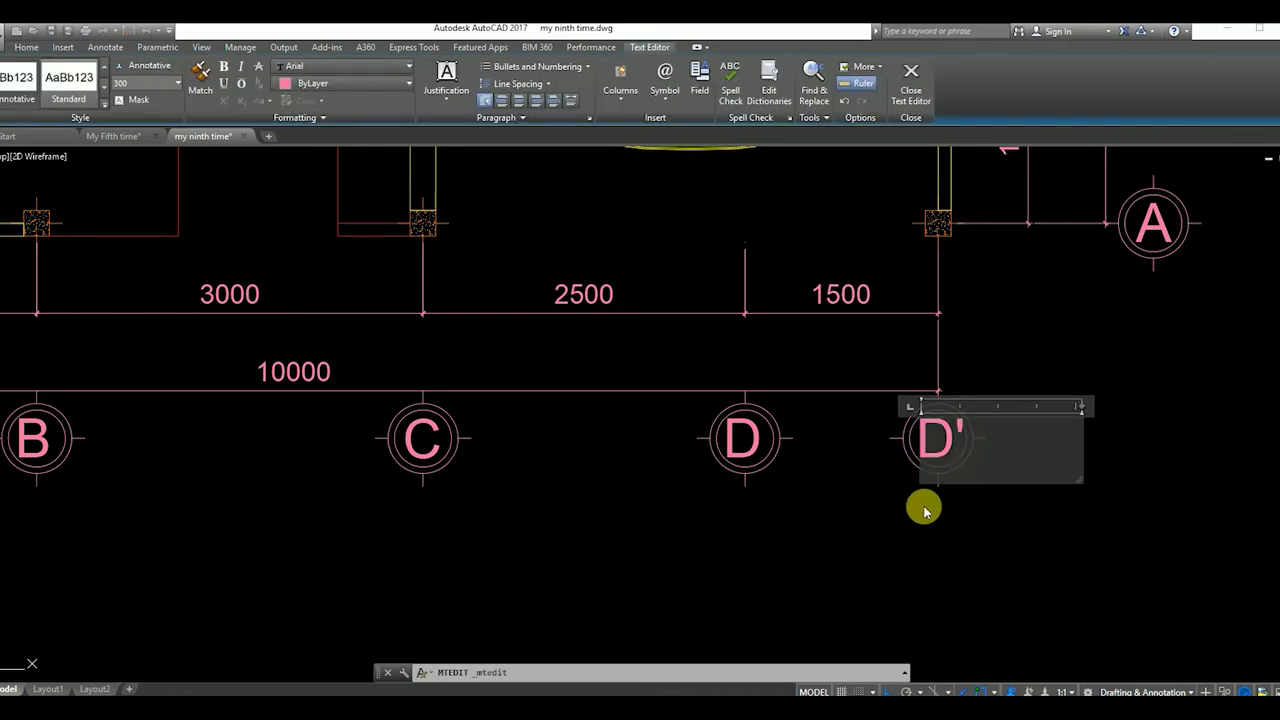
{"action": "left_click", "coordinate": [924, 511]}
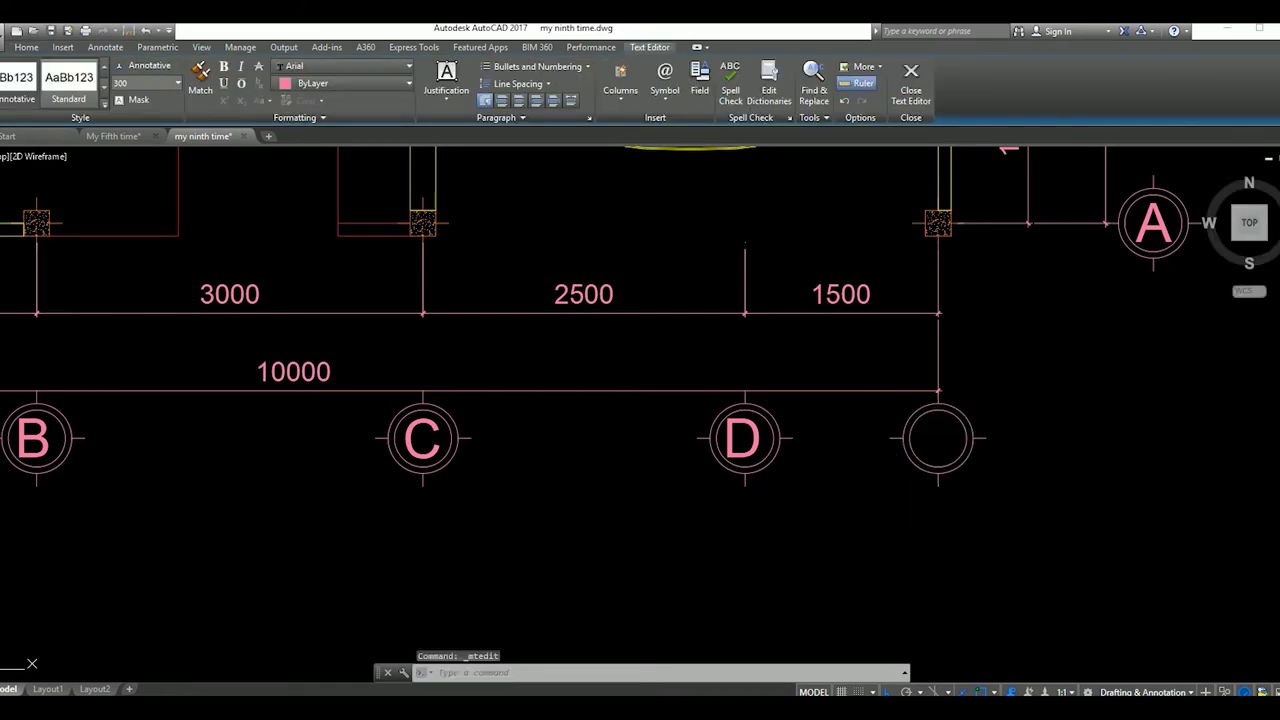
{"action": "type", "text": "m"}
{"action": "key", "text": "Return"}
{"action": "left_click", "coordinate": [994, 511]}
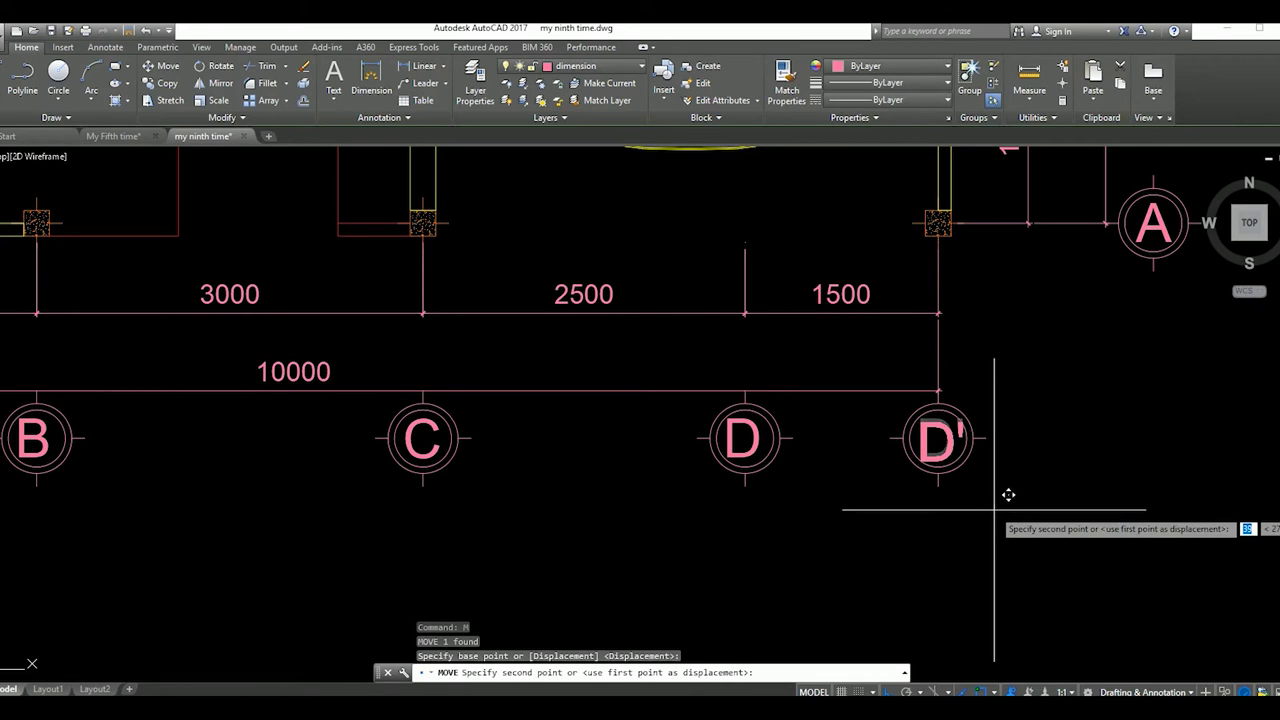
{"action": "middle_click_drag", "start_coordinate": [994, 511], "coordinate": [911, 539]}
{"action": "scroll", "coordinate": [875, 418], "scroll_direction": "down", "scroll_amount": 6}
{"action": "middle_click_drag", "start_coordinate": [979, 407], "coordinate": [909, 500]}
{"action": "scroll", "coordinate": [838, 480], "scroll_direction": "up", "scroll_amount": 4}
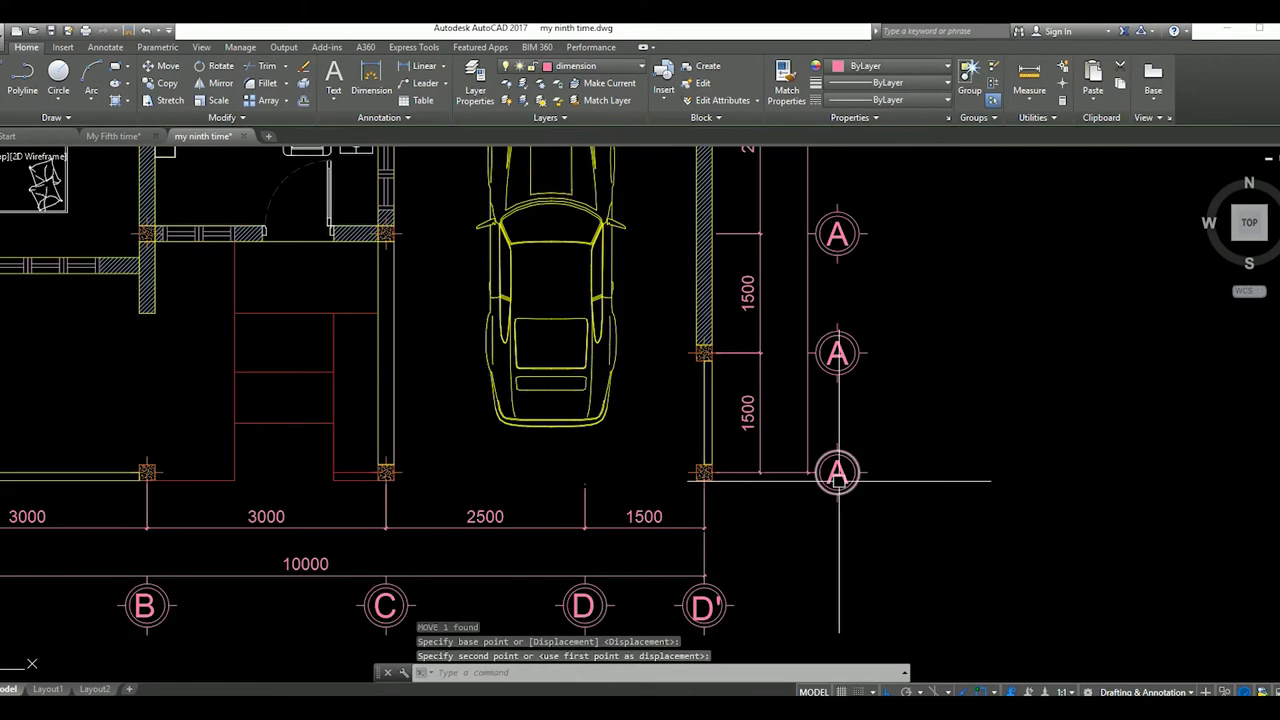
Renumber the lowest right-side bubbles as 1, 1' and 2
{"action": "double_click", "coordinate": [838, 474]}
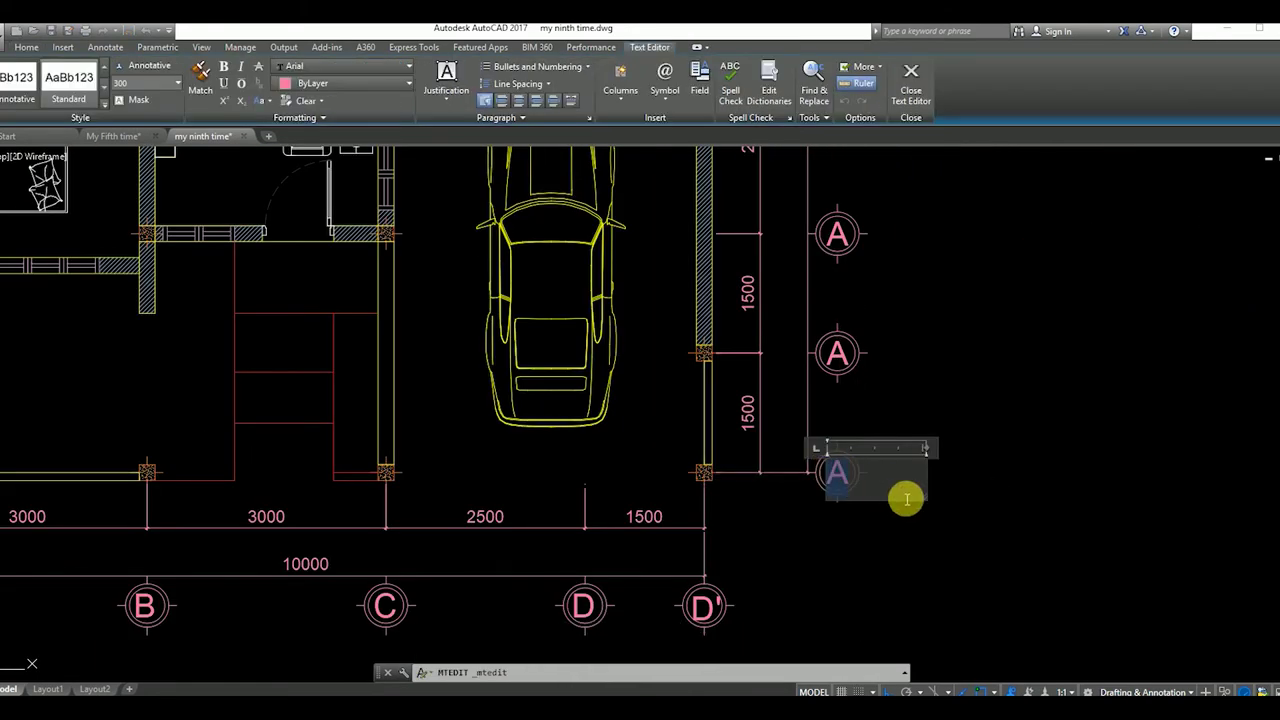
{"action": "type", "text": "1"}
{"action": "left_click", "coordinate": [986, 483]}
{"action": "double_click", "coordinate": [838, 354]}
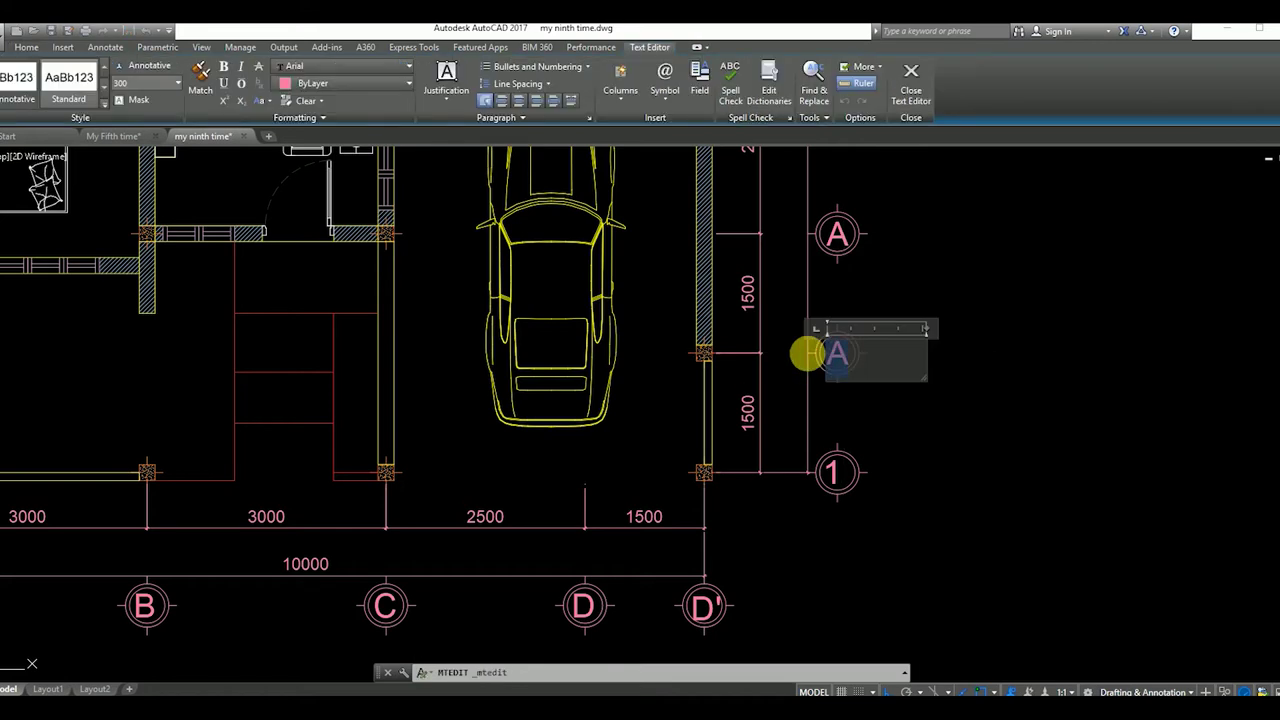
{"action": "type", "text": "1"}
{"action": "left_click", "coordinate": [971, 386]}
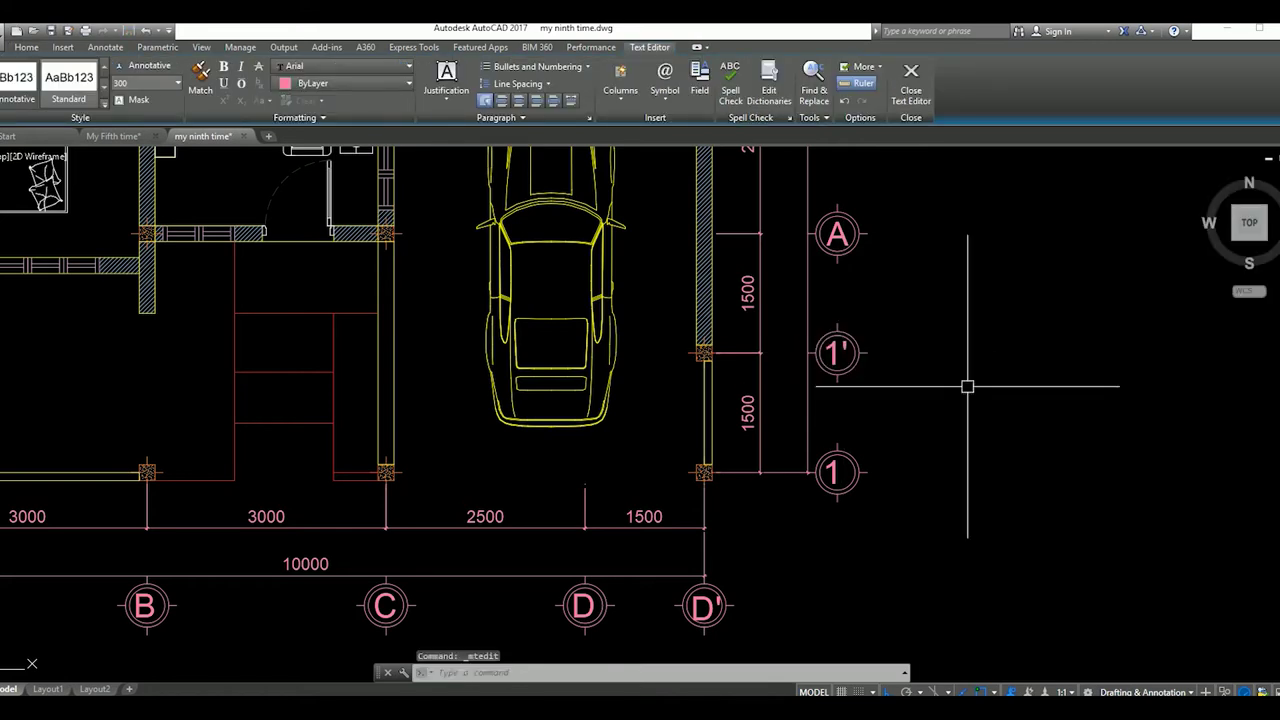
{"action": "scroll", "coordinate": [894, 471], "scroll_direction": "down", "scroll_amount": 3}
{"action": "scroll", "coordinate": [840, 453], "scroll_direction": "up", "scroll_amount": 4}
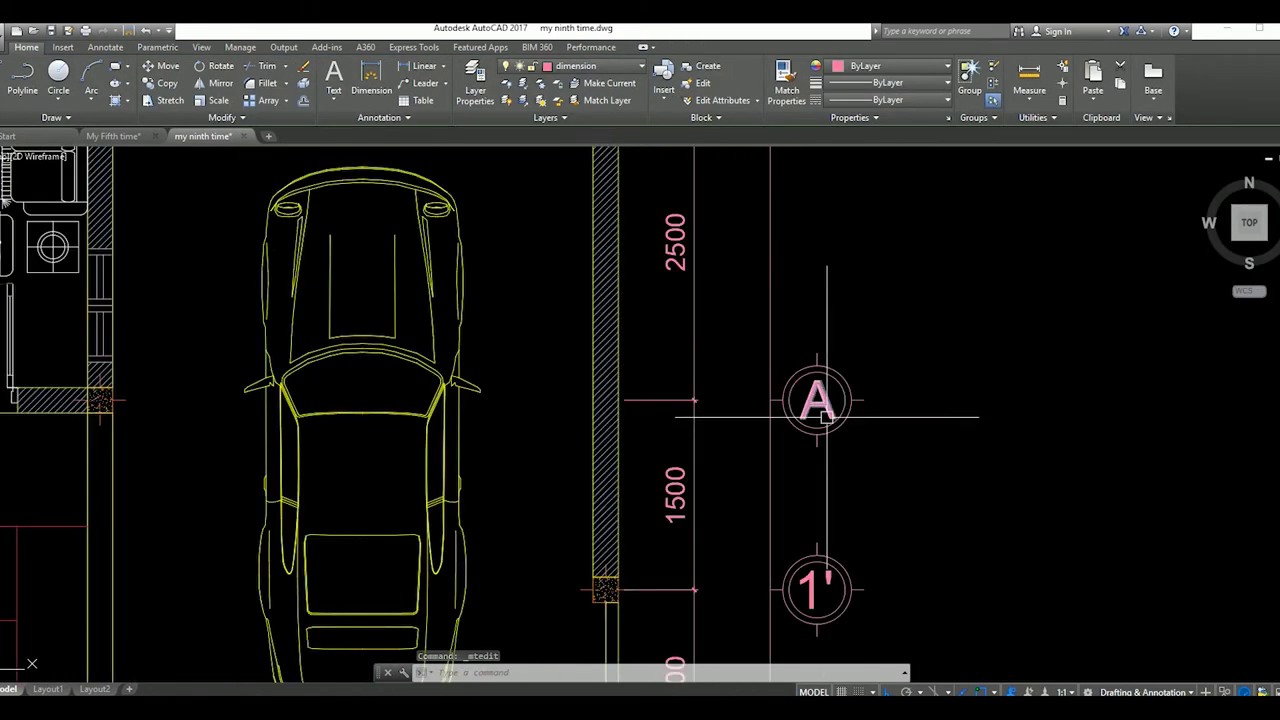
{"action": "left_click", "coordinate": [837, 444]}
{"action": "scroll", "coordinate": [846, 423], "scroll_direction": "down", "scroll_amount": 6}
{"action": "scroll", "coordinate": [748, 417], "scroll_direction": "up", "scroll_amount": 7}
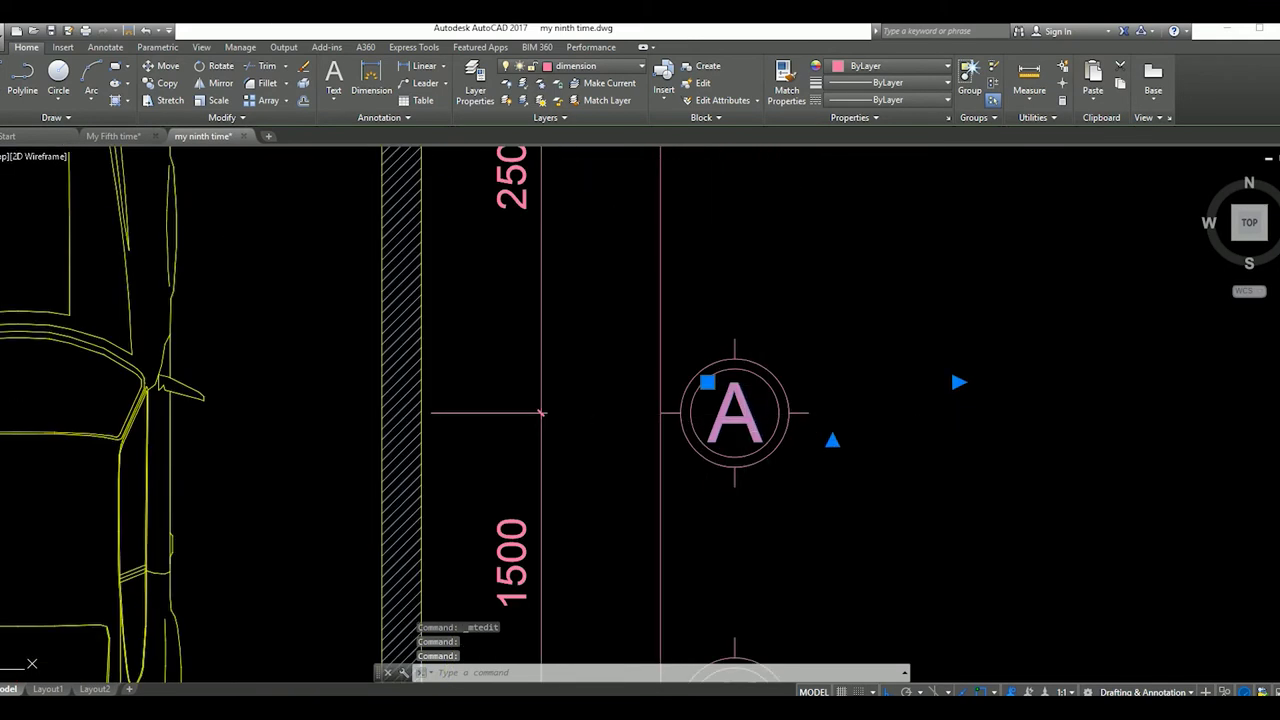
{"action": "double_click", "coordinate": [720, 420]}
{"action": "type", "text": "2"}
{"action": "left_click", "coordinate": [963, 384]}
Renumber the next two right-side bubbles as 3 and 4
{"action": "scroll", "coordinate": [900, 430], "scroll_direction": "down", "scroll_amount": 3}
{"action": "scroll", "coordinate": [848, 436], "scroll_direction": "down", "scroll_amount": 3}
{"action": "scroll", "coordinate": [848, 436], "scroll_direction": "up", "scroll_amount": 5}
{"action": "left_click", "coordinate": [818, 410]}
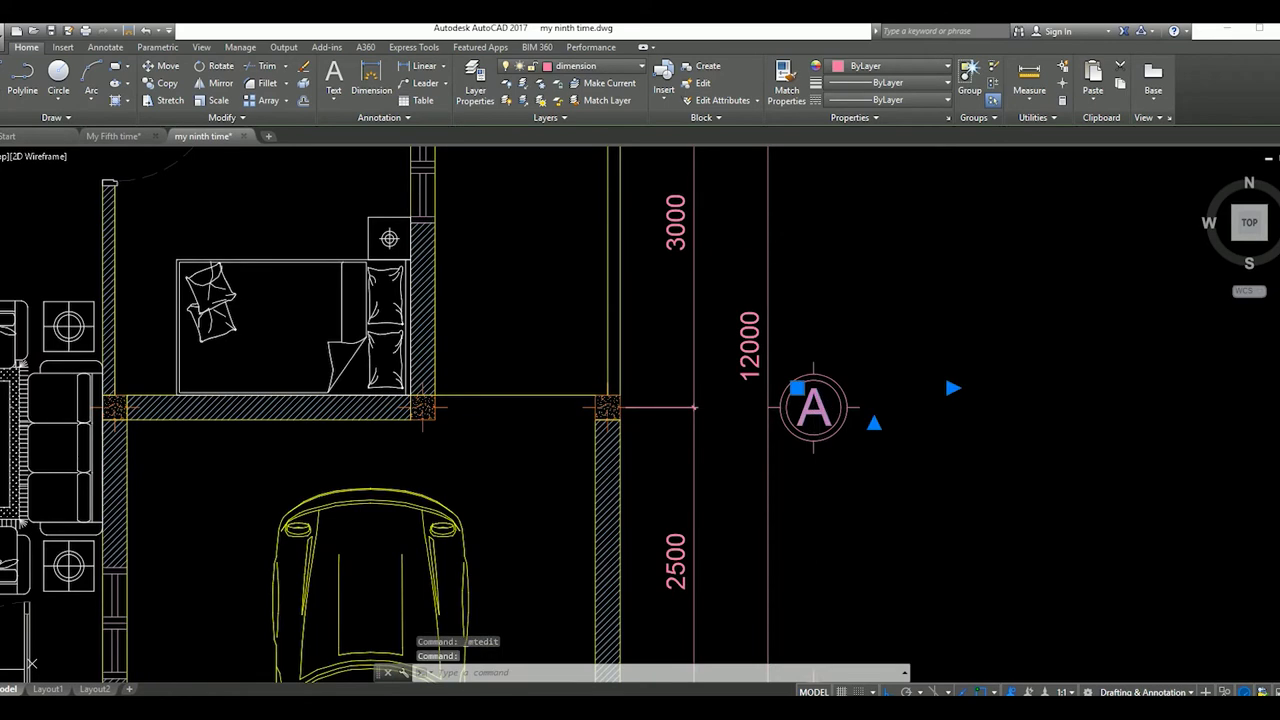
{"action": "double_click", "coordinate": [825, 410]}
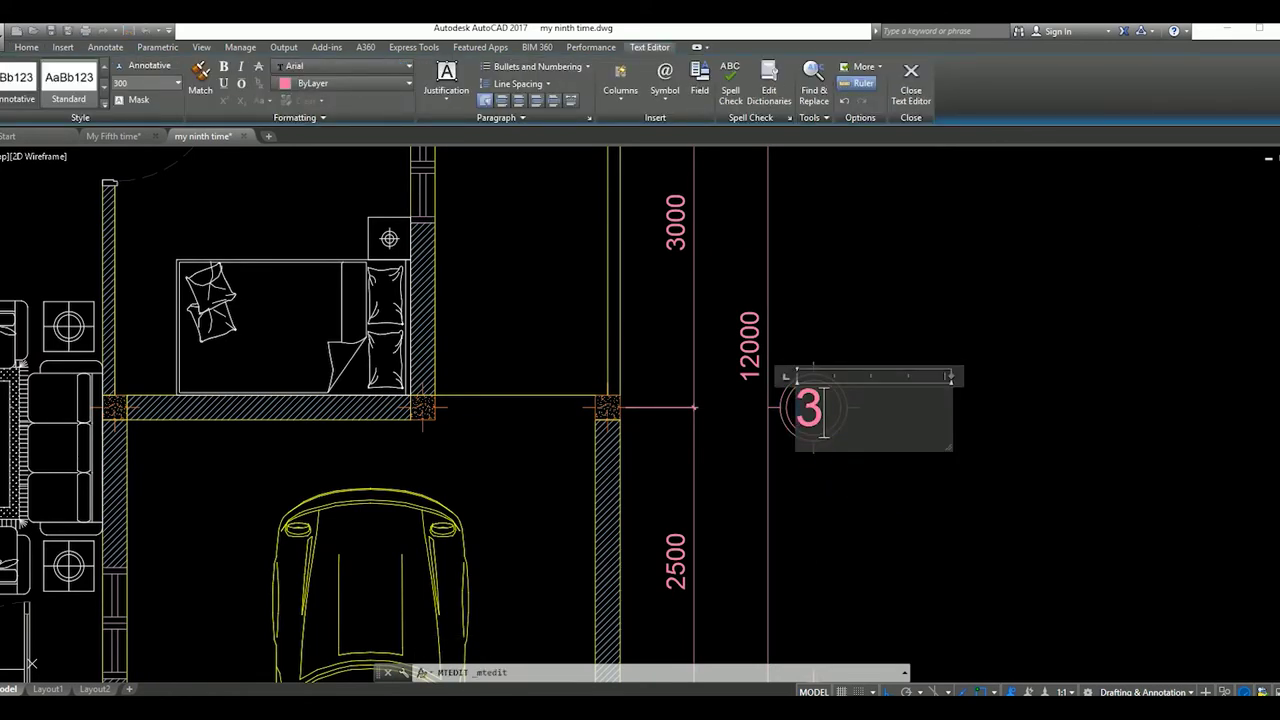
{"action": "left_click", "coordinate": [965, 410]}
{"action": "scroll", "coordinate": [851, 434], "scroll_direction": "down", "scroll_amount": 5}
{"action": "scroll", "coordinate": [814, 371], "scroll_direction": "up", "scroll_amount": 2}
{"action": "scroll", "coordinate": [810, 395], "scroll_direction": "up", "scroll_amount": 3}
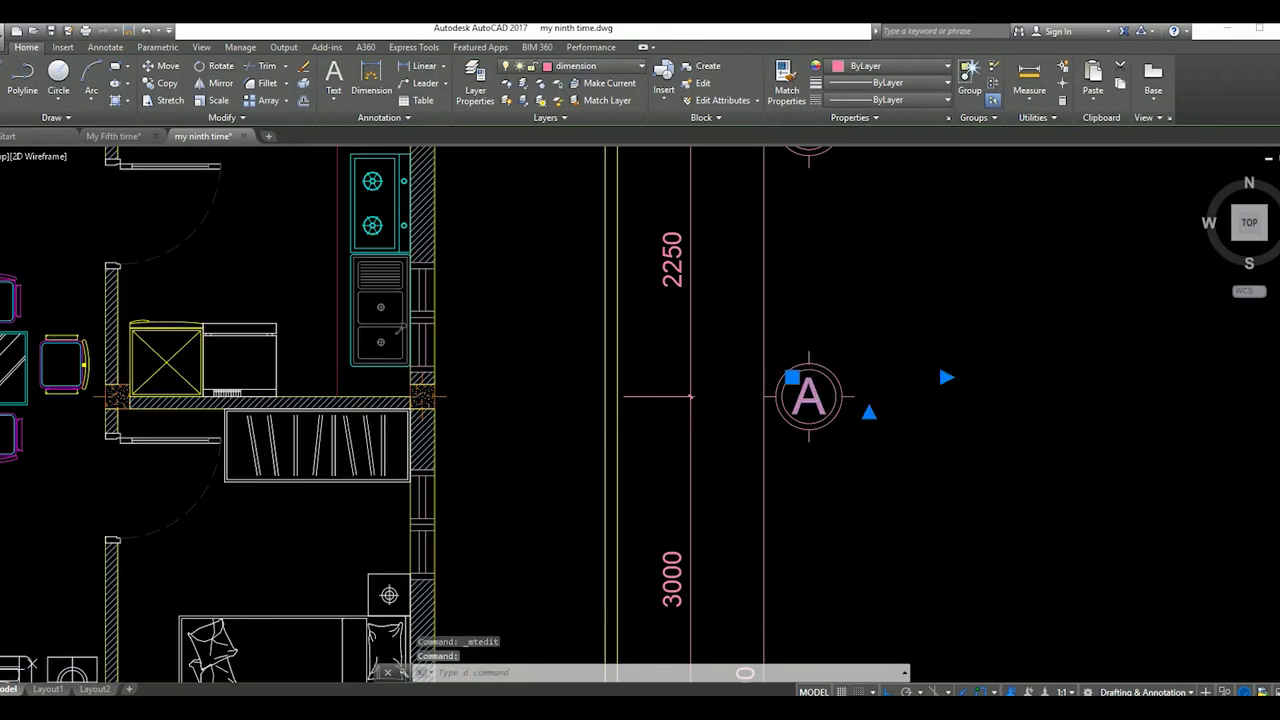
{"action": "double_click", "coordinate": [808, 397]}
{"action": "scroll", "coordinate": [810, 400], "scroll_direction": "down", "scroll_amount": 4}
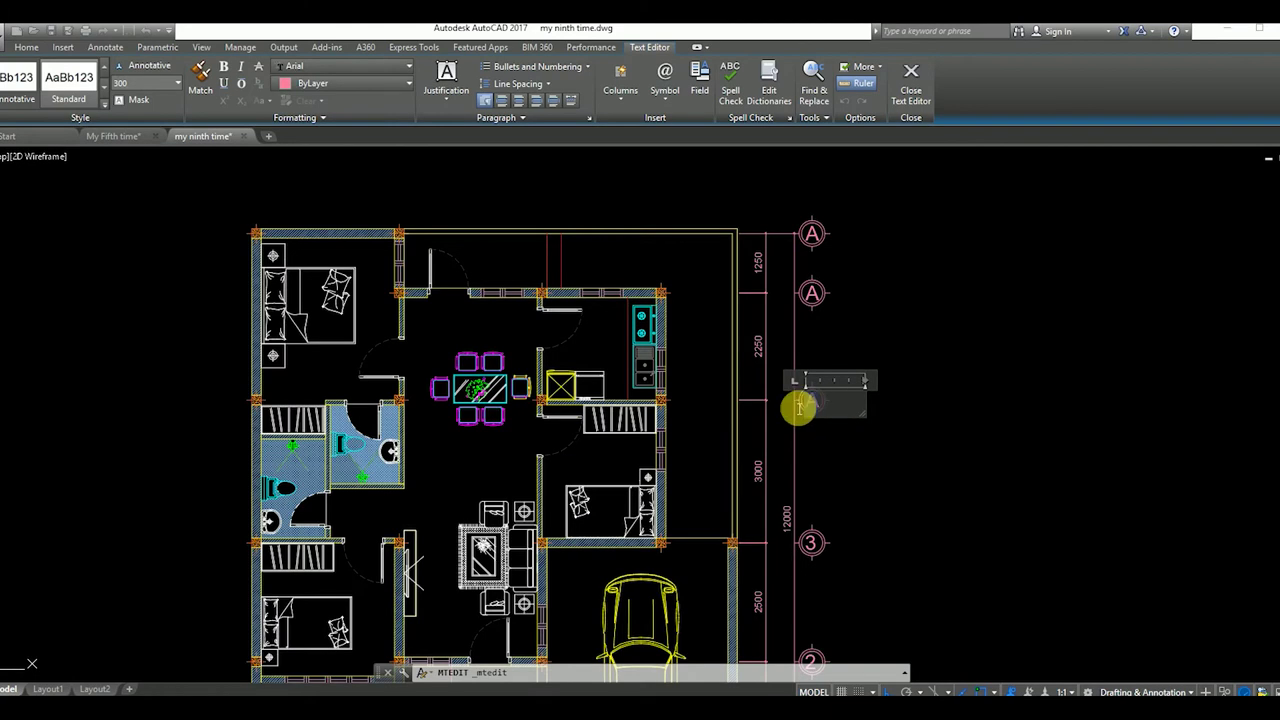
{"action": "type", "text": "4"}
{"action": "left_click", "coordinate": [898, 338]}
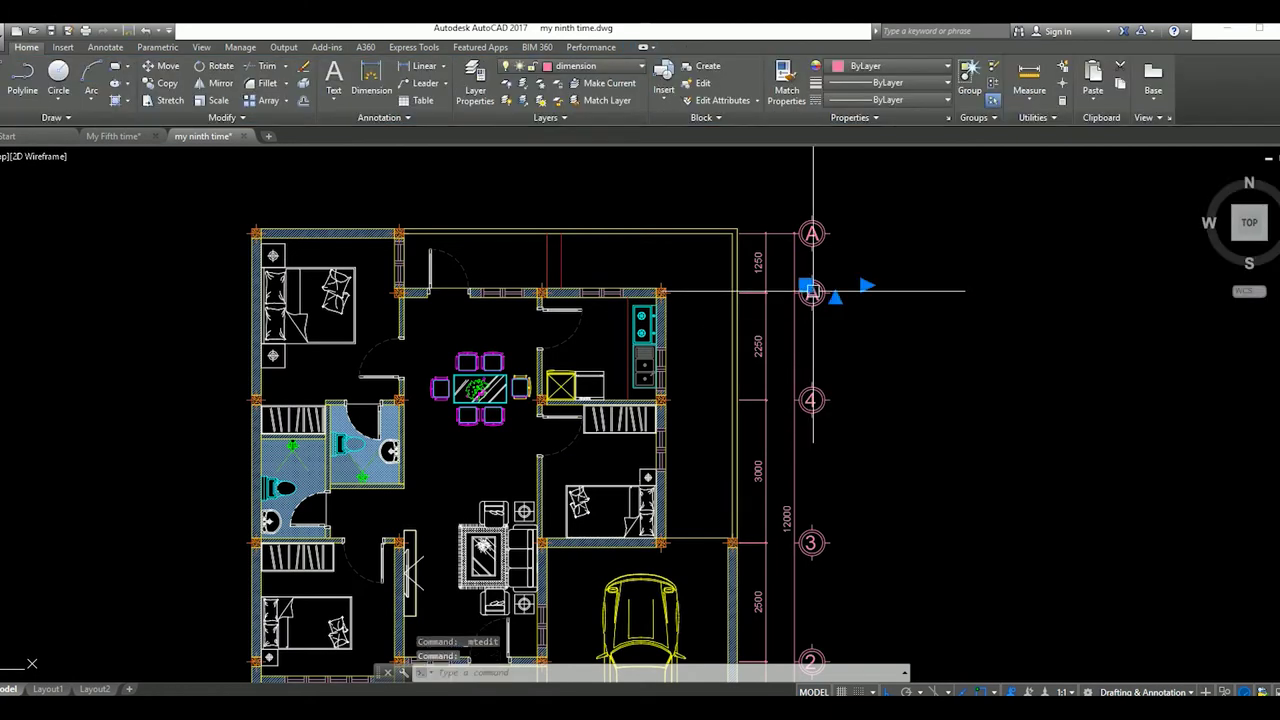
Renumber the top two right-side bubbles as 5 and 6
{"action": "double_click", "coordinate": [812, 291]}
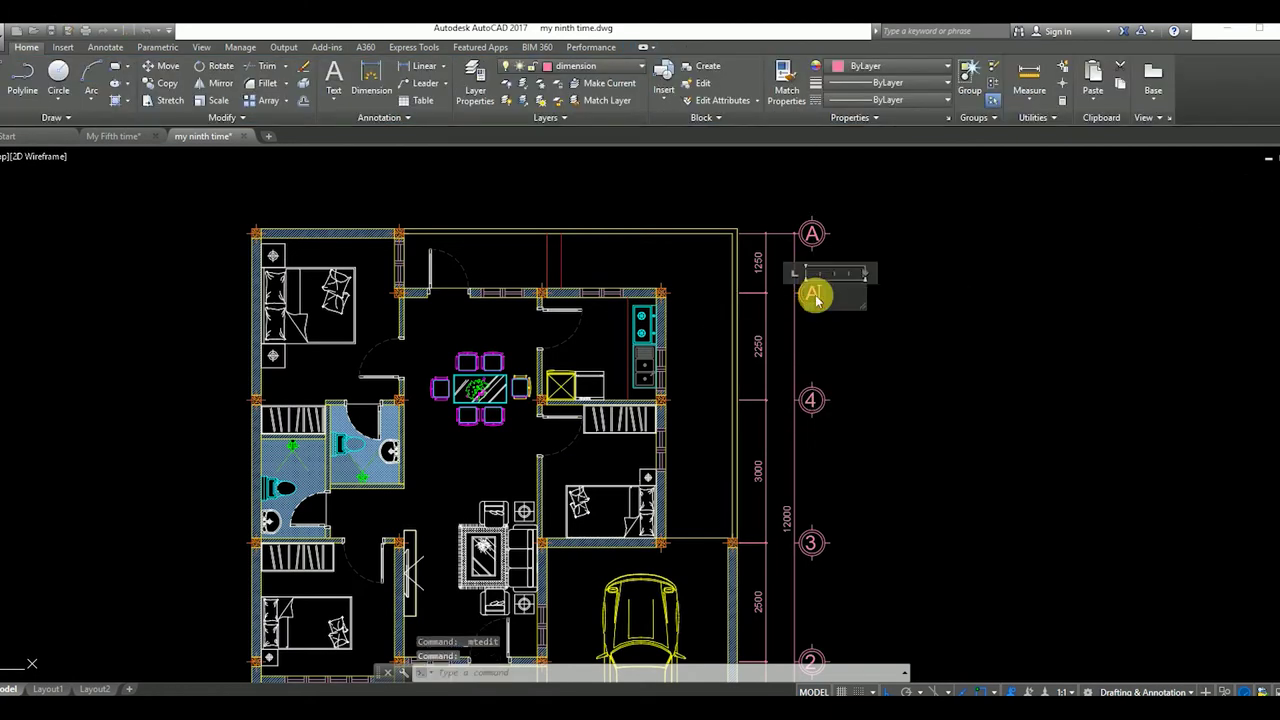
{"action": "left_click", "coordinate": [907, 345]}
{"action": "scroll", "coordinate": [810, 236], "scroll_direction": "up", "scroll_amount": 4}
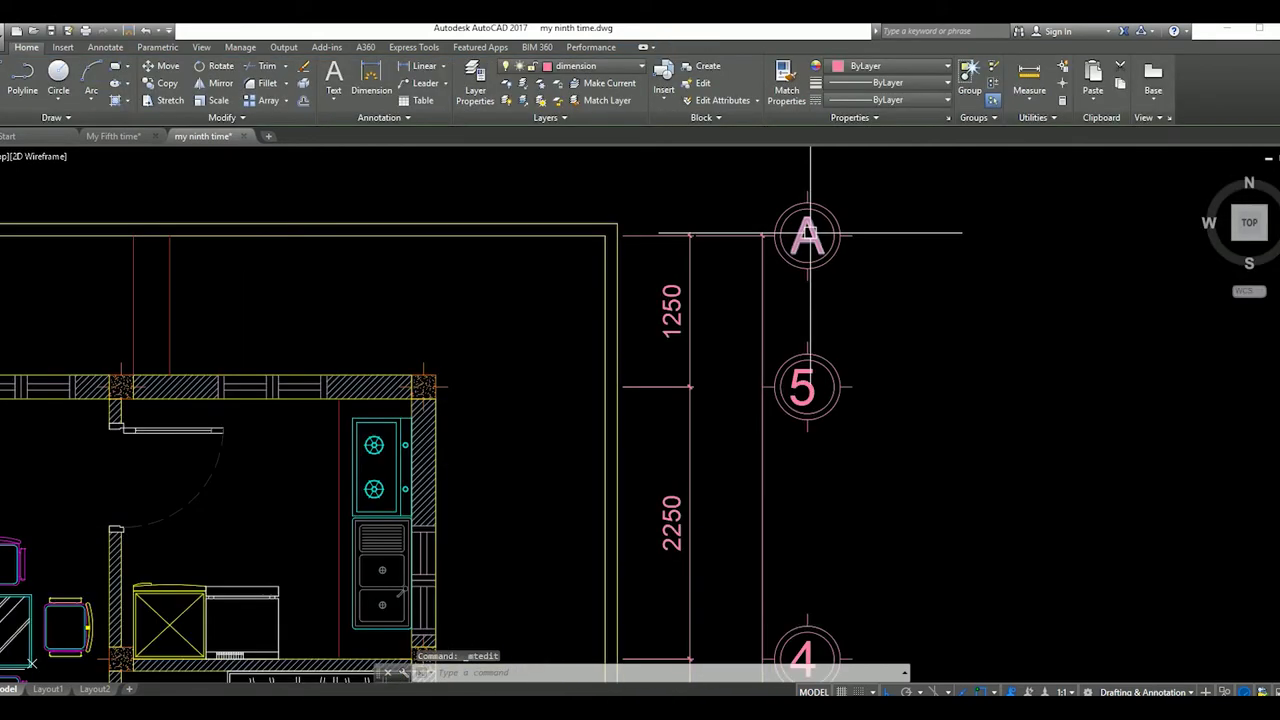
{"action": "double_click", "coordinate": [806, 239]}
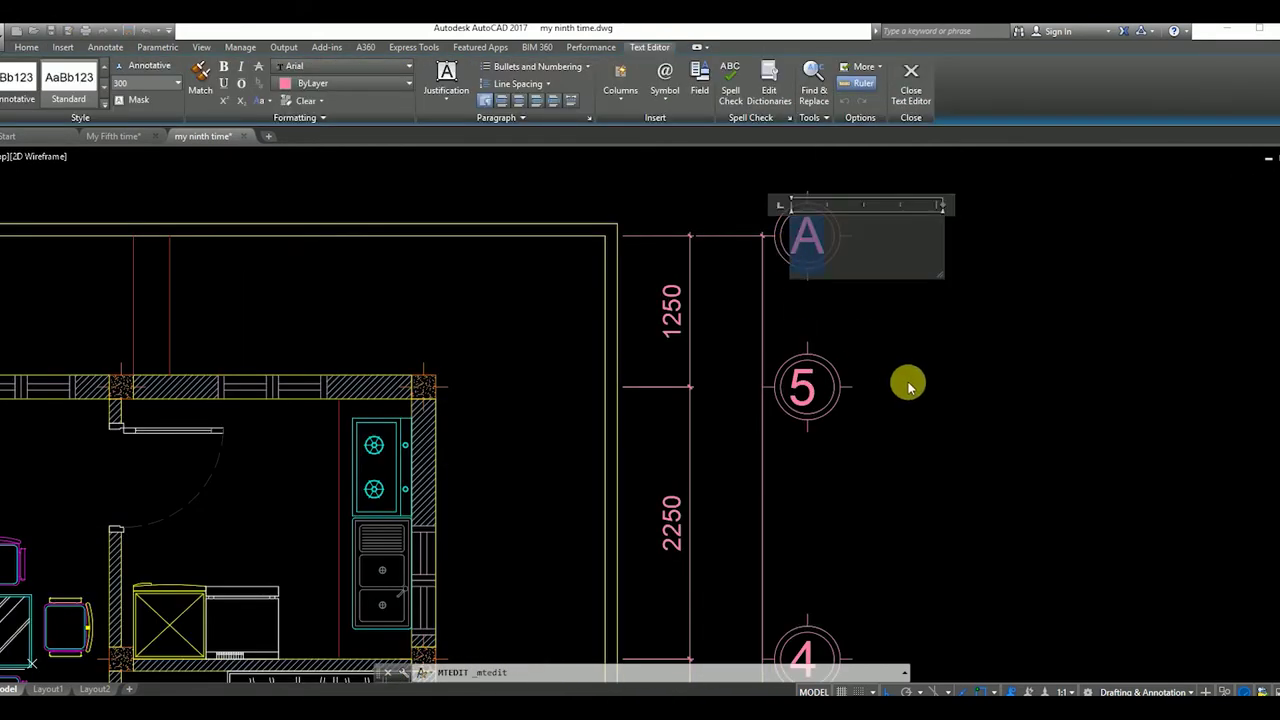
{"action": "type", "text": "6"}
{"action": "left_click", "coordinate": [889, 337]}
Select bubbles 6, 5 and 4 for repositioning
{"action": "scroll", "coordinate": [826, 400], "scroll_direction": "down", "scroll_amount": 6}
{"action": "scroll", "coordinate": [700, 290], "scroll_direction": "up", "scroll_amount": 2}
{"action": "scroll", "coordinate": [694, 277], "scroll_direction": "up", "scroll_amount": 5}
{"action": "left_click", "coordinate": [685, 293]}
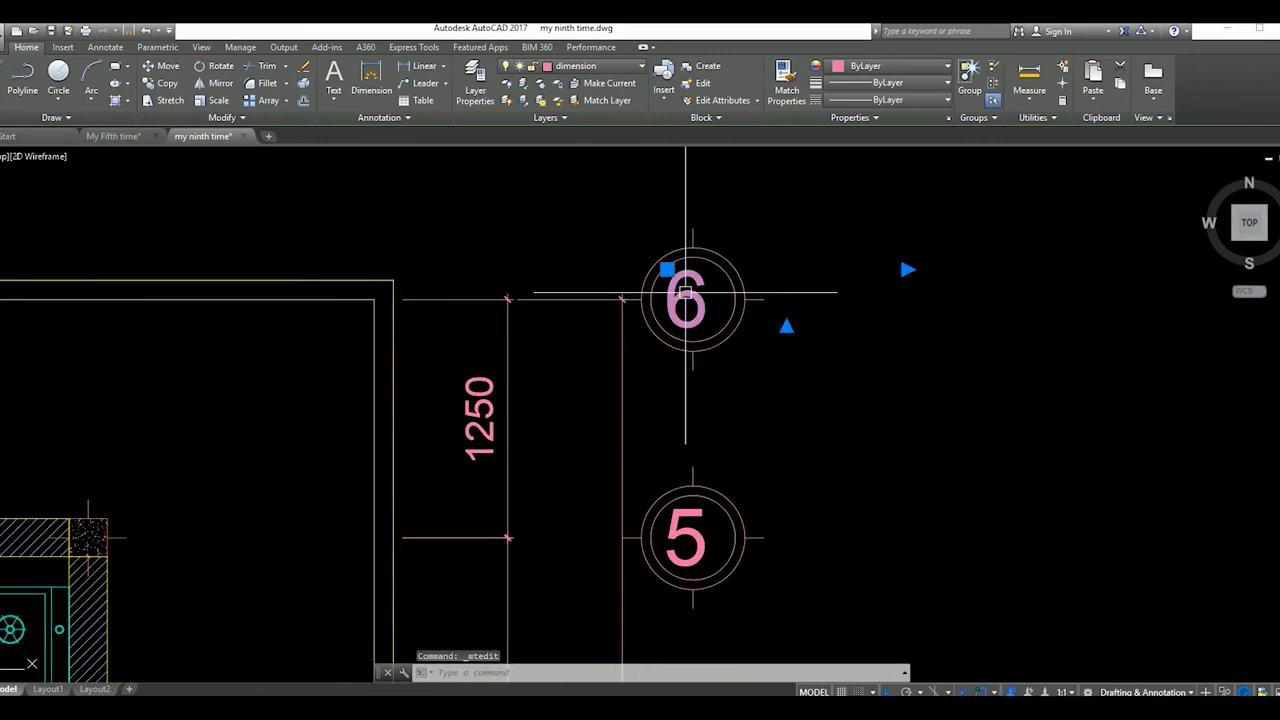
{"action": "scroll", "coordinate": [685, 293], "scroll_direction": "down", "scroll_amount": 4}
{"action": "left_click", "coordinate": [710, 397]}
{"action": "middle_click_drag", "start_coordinate": [718, 560], "coordinate": [720, 436]}
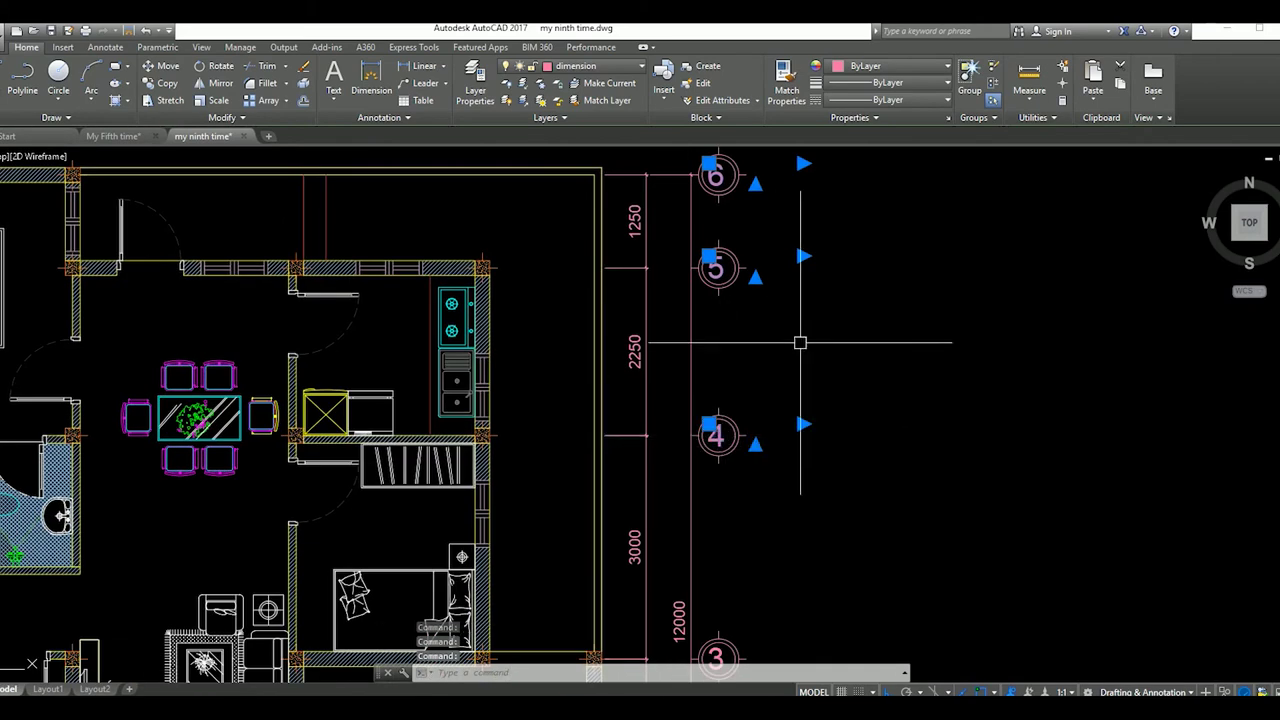
Move grid bubbles 6, 5 and 4 upward into alignment on the right
{"action": "type", "text": "m"}
{"action": "key", "text": "Return"}
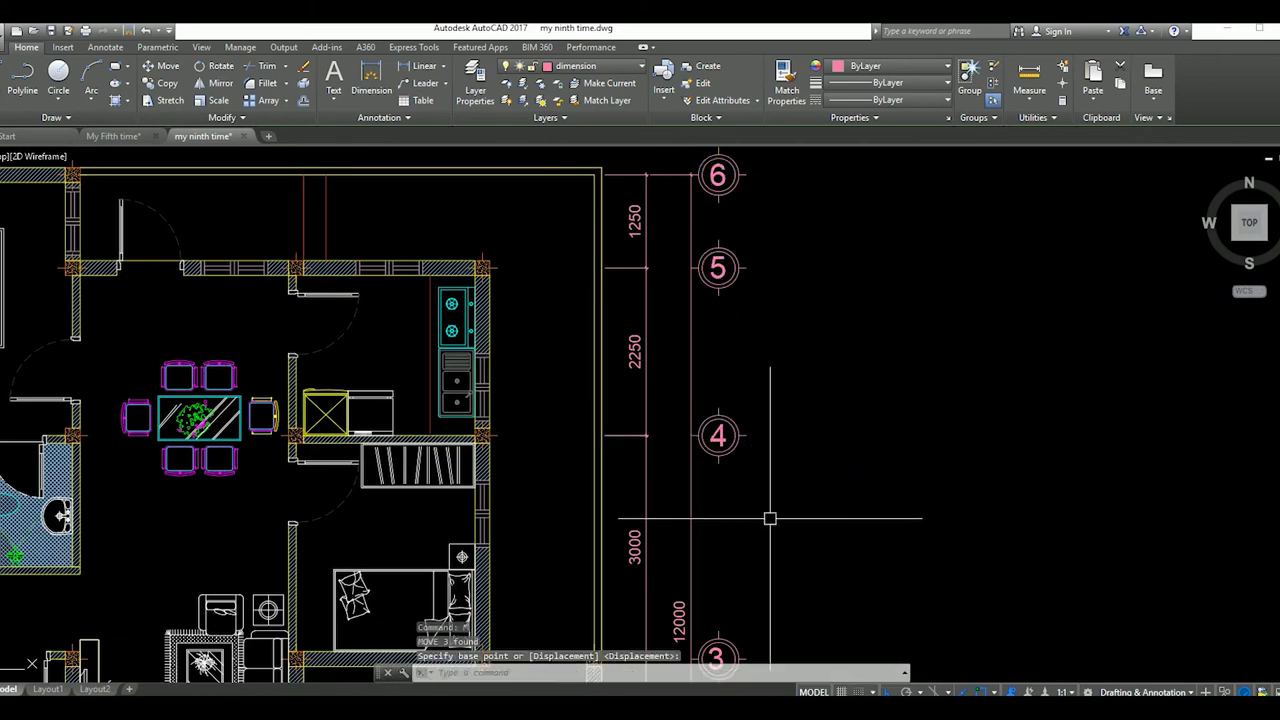
{"action": "scroll", "coordinate": [770, 518], "scroll_direction": "down", "scroll_amount": 5}
{"action": "left_click", "coordinate": [723, 486]}
{"action": "scroll", "coordinate": [723, 400], "scroll_direction": "up", "scroll_amount": 5}
{"action": "left_click", "coordinate": [723, 400]}
{"action": "scroll", "coordinate": [762, 527], "scroll_direction": "down", "scroll_amount": 3}
{"action": "scroll", "coordinate": [740, 555], "scroll_direction": "up", "scroll_amount": 5}
Reposition the lower grid bubbles 2, 1' and 1 on the right
{"action": "left_click", "coordinate": [734, 471]}
{"action": "scroll", "coordinate": [734, 471], "scroll_direction": "down", "scroll_amount": 5}
{"action": "scroll", "coordinate": [737, 540], "scroll_direction": "up", "scroll_amount": 5}
{"action": "scroll", "coordinate": [734, 457], "scroll_direction": "down", "scroll_amount": 5}
{"action": "scroll", "coordinate": [768, 488], "scroll_direction": "up", "scroll_amount": 5}
{"action": "scroll", "coordinate": [750, 510], "scroll_direction": "down", "scroll_amount": 3}
{"action": "type", "text": "m"}
{"action": "key", "text": "Return"}
{"action": "left_click", "coordinate": [746, 558]}
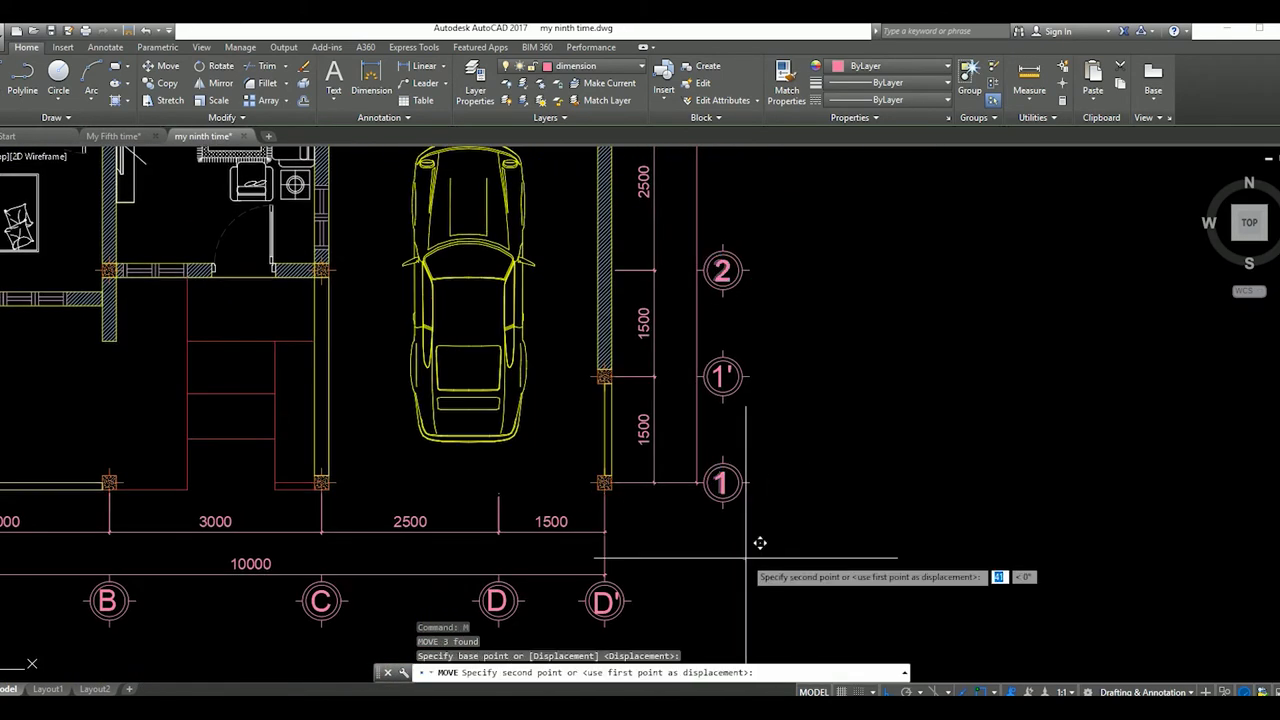
{"action": "left_click", "coordinate": [760, 543]}
{"action": "scroll", "coordinate": [751, 403], "scroll_direction": "down", "scroll_amount": 3}
{"action": "scroll", "coordinate": [774, 423], "scroll_direction": "down", "scroll_amount": 2}
{"action": "scroll", "coordinate": [657, 514], "scroll_direction": "down", "scroll_amount": 2}
{"action": "scroll", "coordinate": [710, 457], "scroll_direction": "up", "scroll_amount": 7}
{"action": "scroll", "coordinate": [710, 457], "scroll_direction": "down", "scroll_amount": 3}
{"action": "scroll", "coordinate": [503, 434], "scroll_direction": "up", "scroll_amount": 6}
Copy the letter of grid bubble A to make a loose text object
{"action": "left_click", "coordinate": [503, 434]}
{"action": "scroll", "coordinate": [503, 434], "scroll_direction": "up", "scroll_amount": 2}
{"action": "type", "text": "co"}
{"action": "key", "text": "Return"}
{"action": "left_click", "coordinate": [645, 495]}
{"action": "scroll", "coordinate": [645, 495], "scroll_direction": "down", "scroll_amount": 3}
{"action": "key", "text": "Escape"}
{"action": "left_click", "coordinate": [659, 503]}
Move the copied letter A below the plan, under grid bubble C
{"action": "type", "text": "m"}
{"action": "key", "text": "Return"}
{"action": "left_click", "coordinate": [555, 483]}
{"action": "left_click", "coordinate": [814, 491]}
{"action": "scroll", "coordinate": [814, 491], "scroll_direction": "up", "scroll_amount": 2}
{"action": "scroll", "coordinate": [760, 470], "scroll_direction": "up", "scroll_amount": 3}
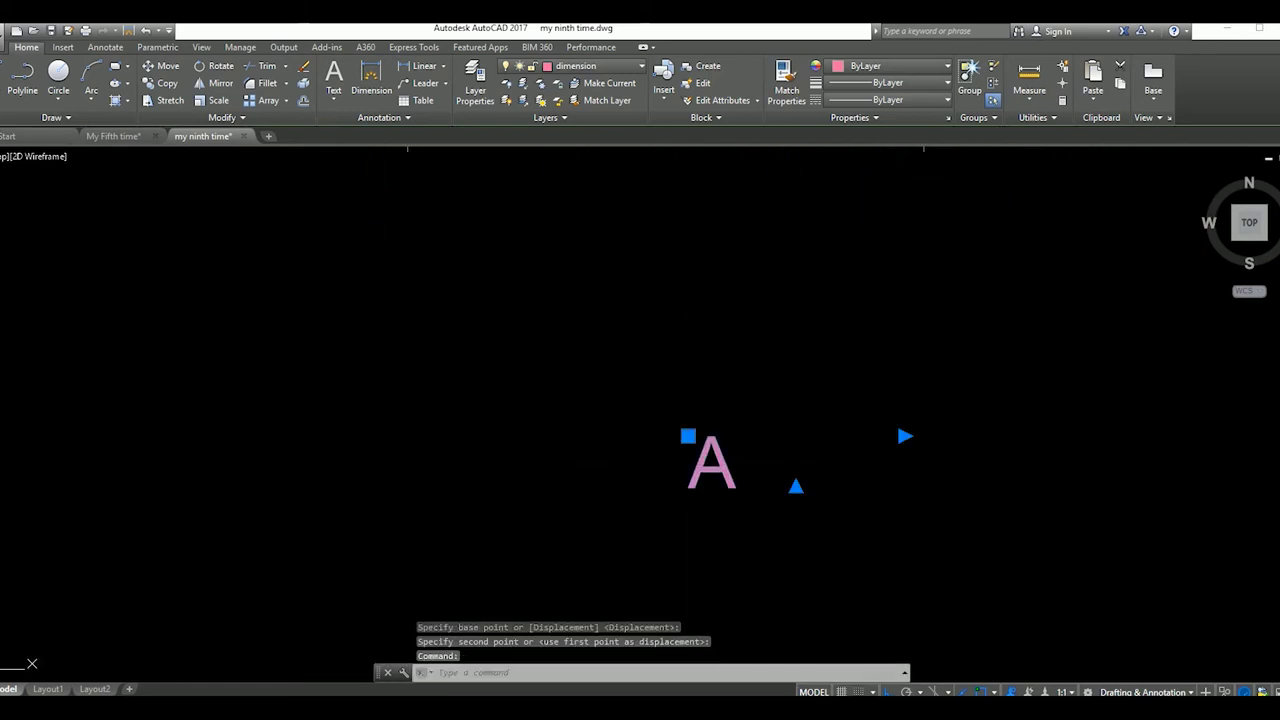
Retype the loose letter A as 'Ground Floor' on a single line
{"action": "double_click", "coordinate": [712, 462]}
{"action": "type", "text": "G"}
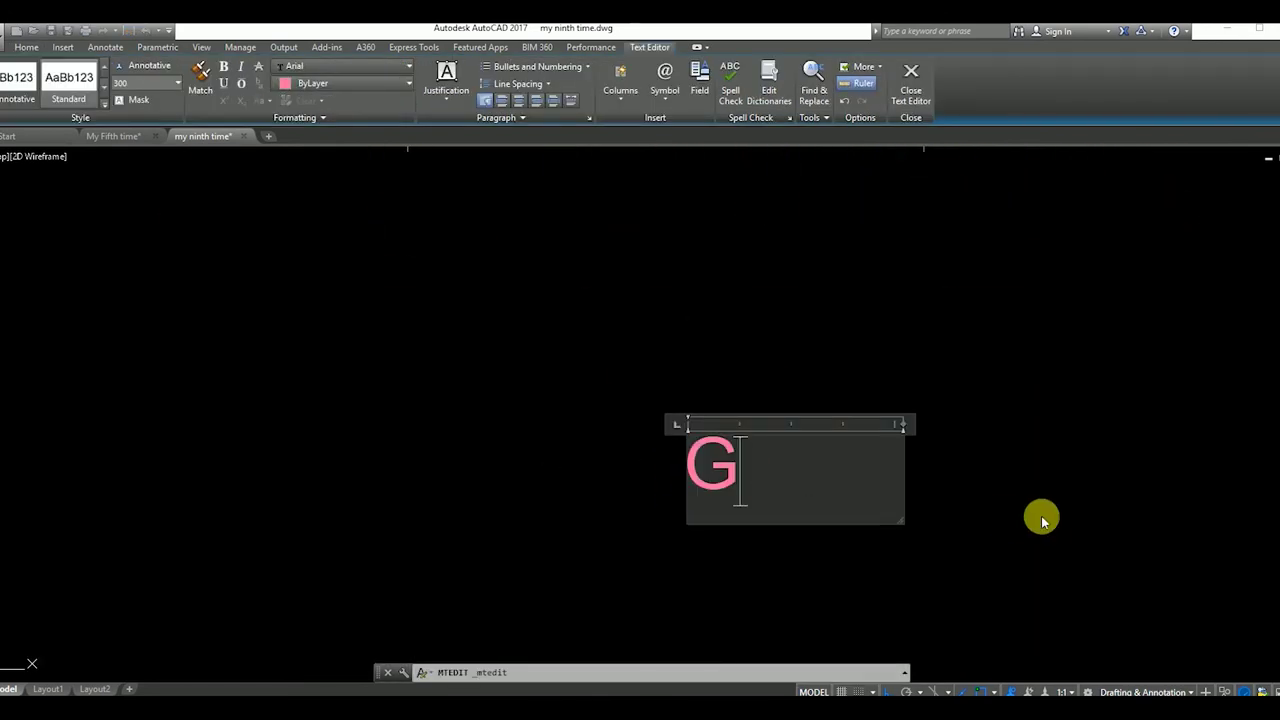
{"action": "type", "text": "round F"}
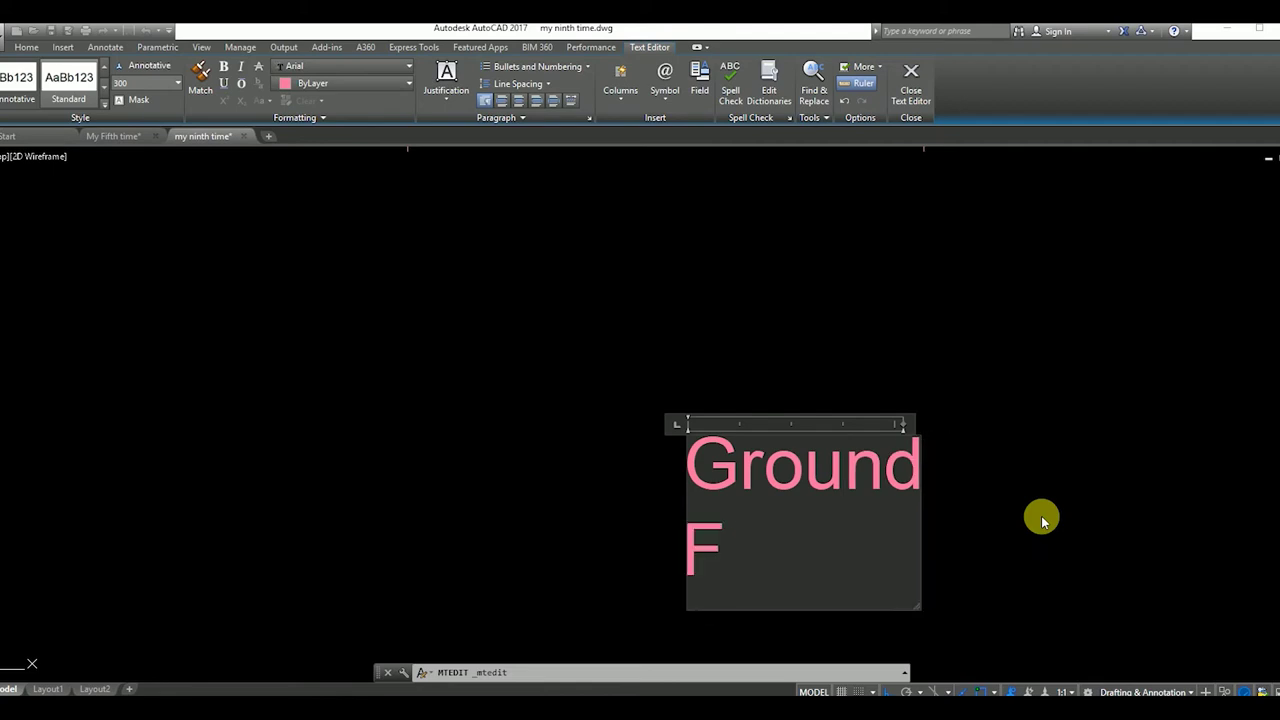
{"action": "type", "text": "loor"}
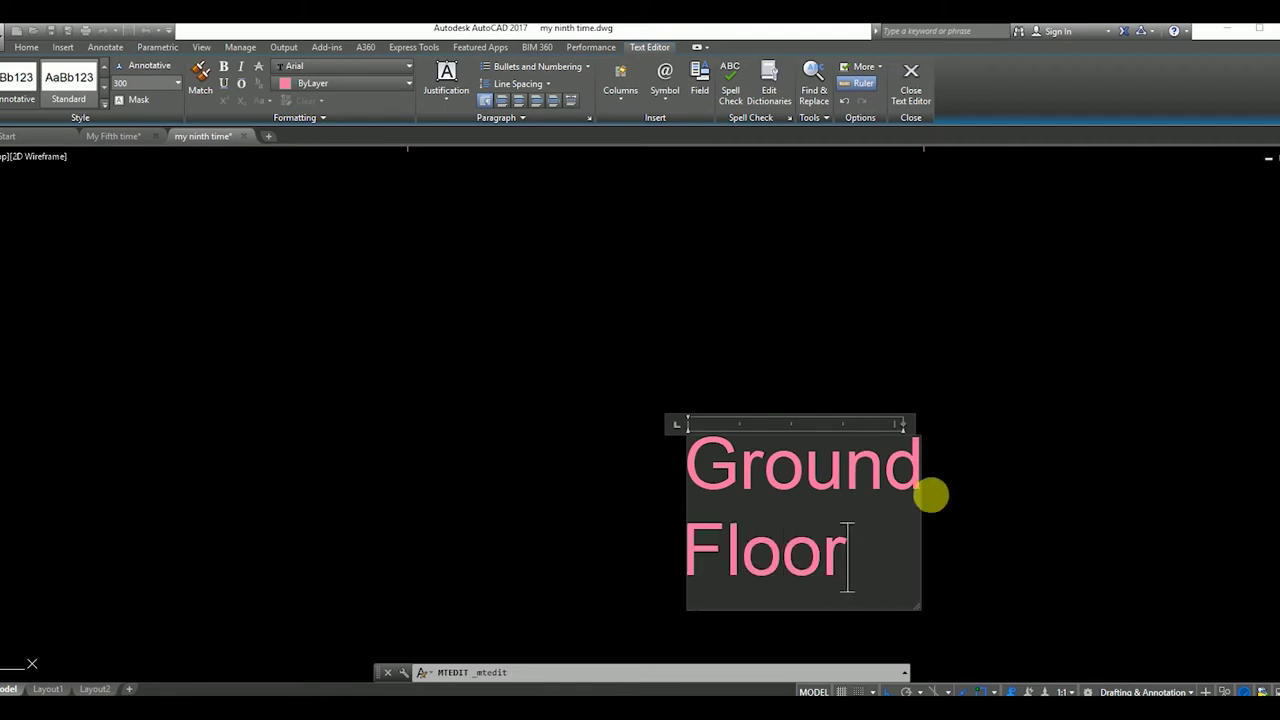
{"action": "left_click_drag", "start_coordinate": [918, 606], "coordinate": [1171, 520]}
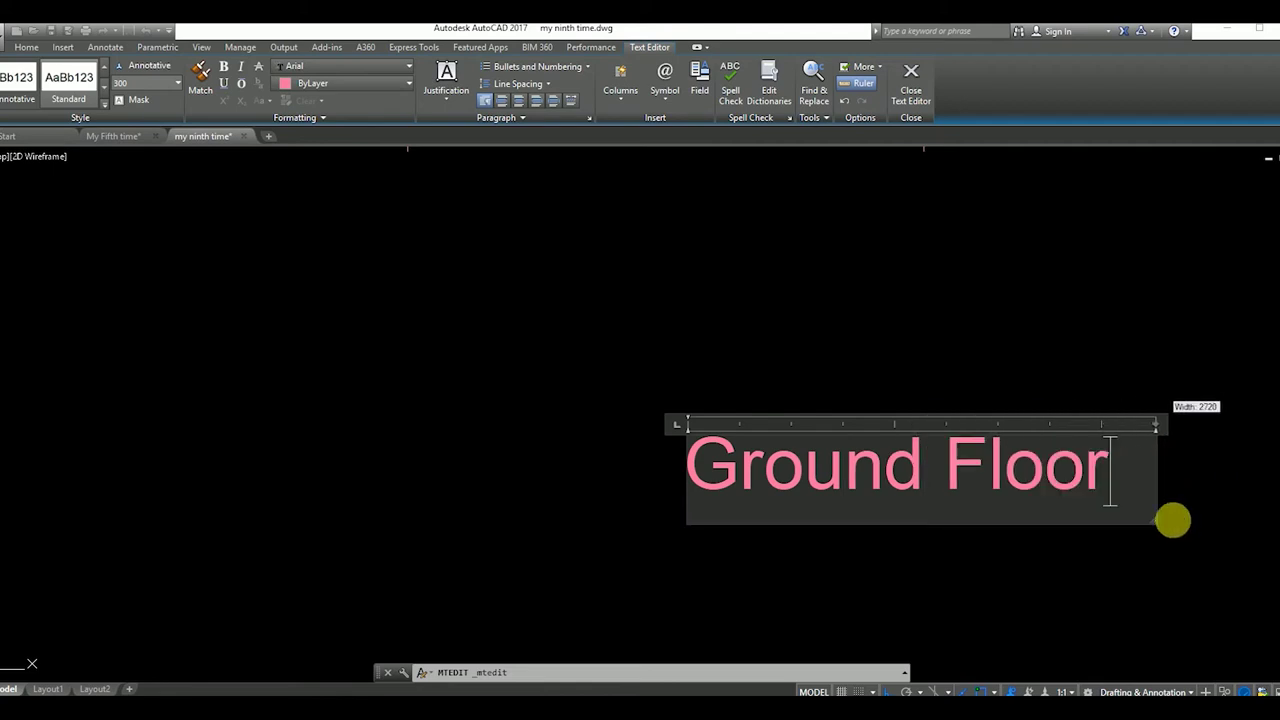
{"action": "left_click", "coordinate": [1073, 552]}
{"action": "scroll", "coordinate": [856, 511], "scroll_direction": "down", "scroll_amount": 4}
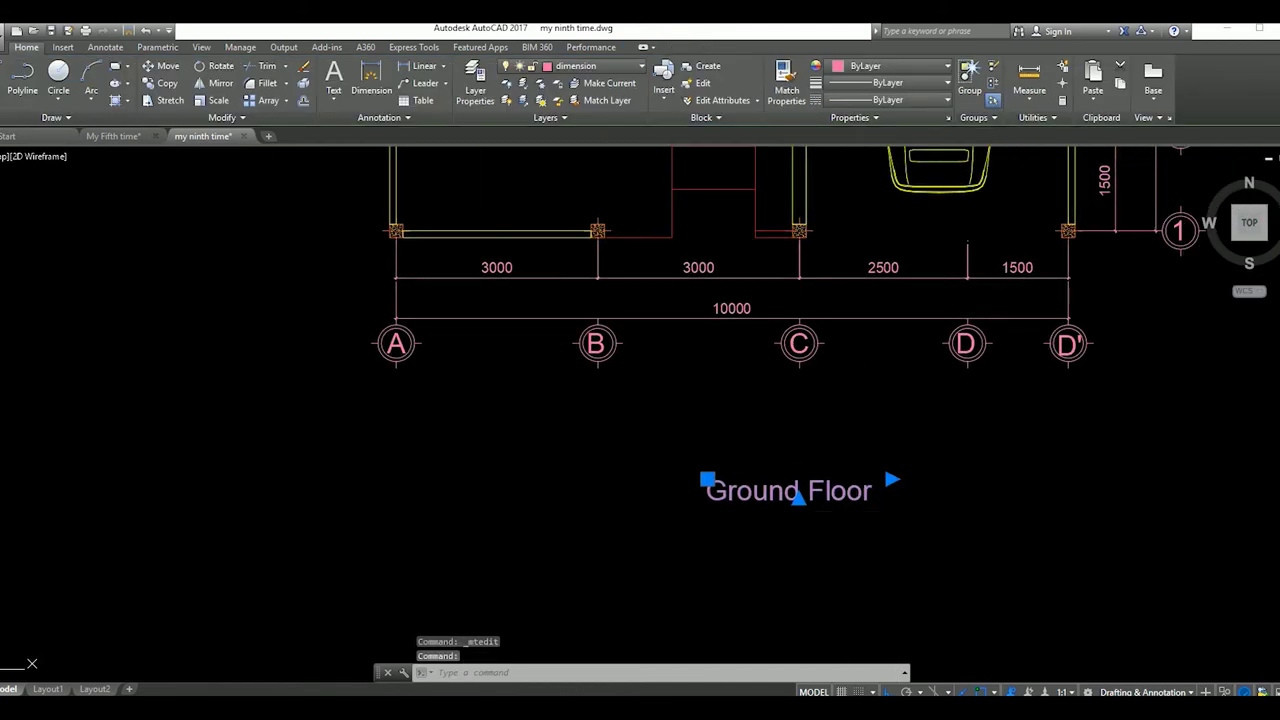
Copy the Ground Floor title below itself and change the copy to 'Scale 1/100'
{"action": "left_click", "coordinate": [808, 430]}
{"action": "type", "text": "co"}
{"action": "key", "text": "Return"}
{"action": "left_click", "coordinate": [829, 494]}
{"action": "left_click", "coordinate": [829, 516]}
{"action": "key", "text": "Return"}
{"action": "double_click", "coordinate": [871, 449]}
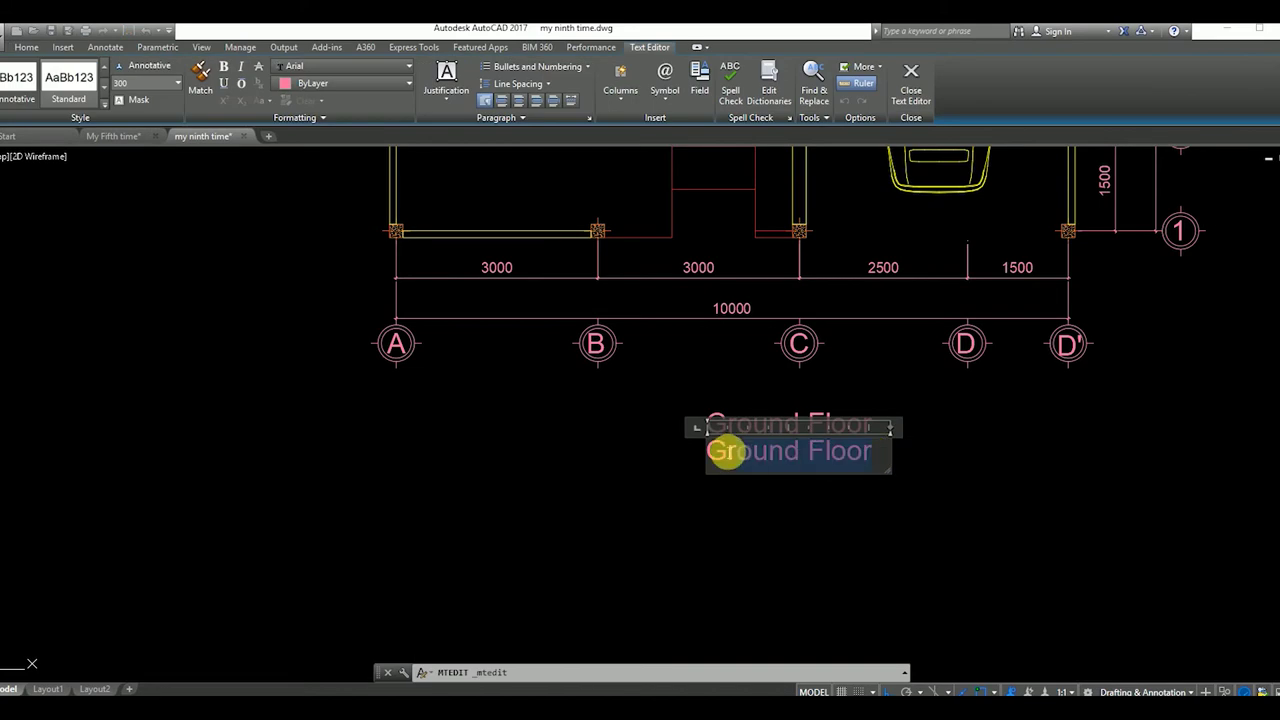
{"action": "type", "text": "/100"}
{"action": "left_click", "coordinate": [880, 485]}
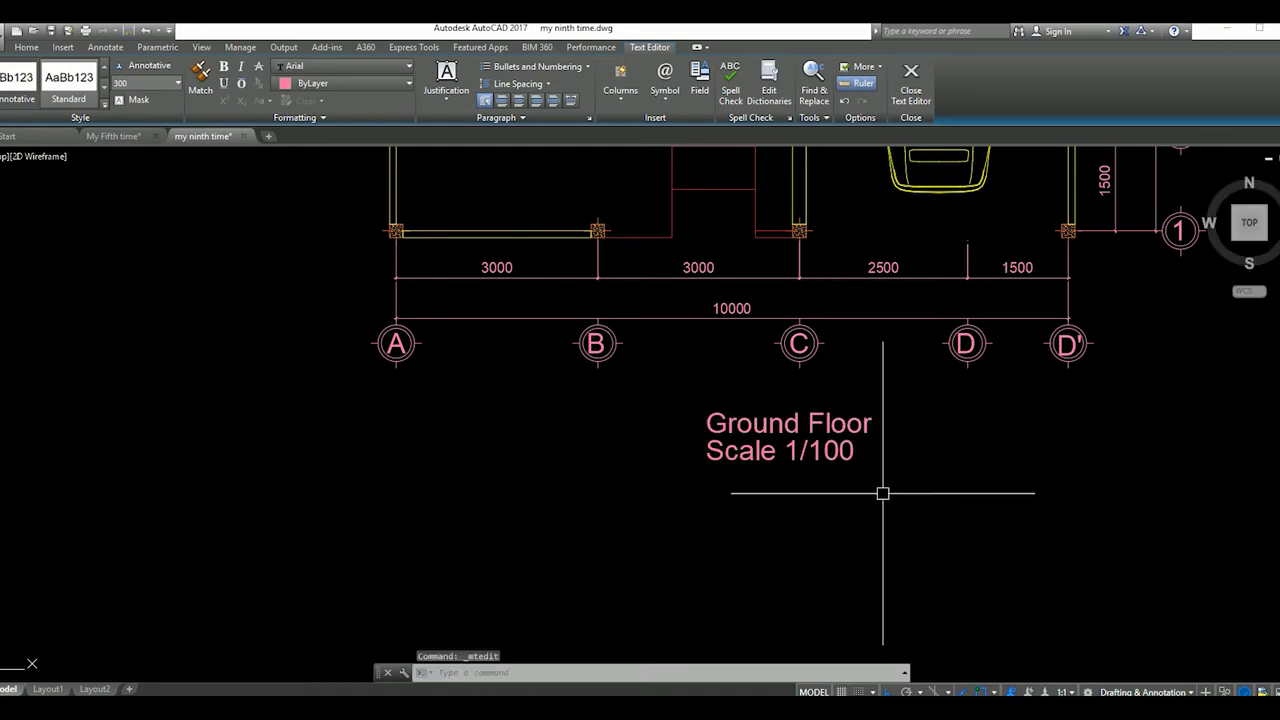
Centre 'Scale 1/100' under Ground Floor and set its text height to 250
{"action": "left_click", "coordinate": [786, 443]}
{"action": "type", "text": "m"}
{"action": "key", "text": "Return"}
{"action": "left_click", "coordinate": [811, 484]}
{"action": "left_click", "coordinate": [833, 483]}
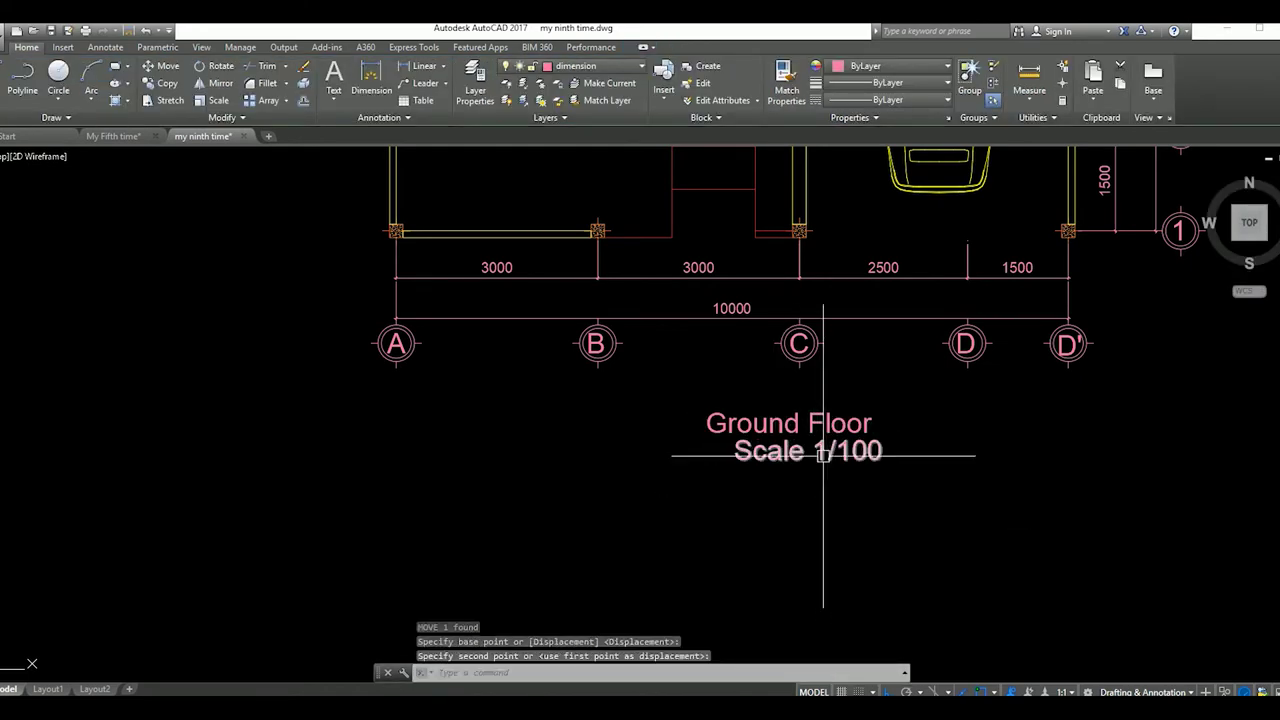
{"action": "double_click", "coordinate": [880, 453]}
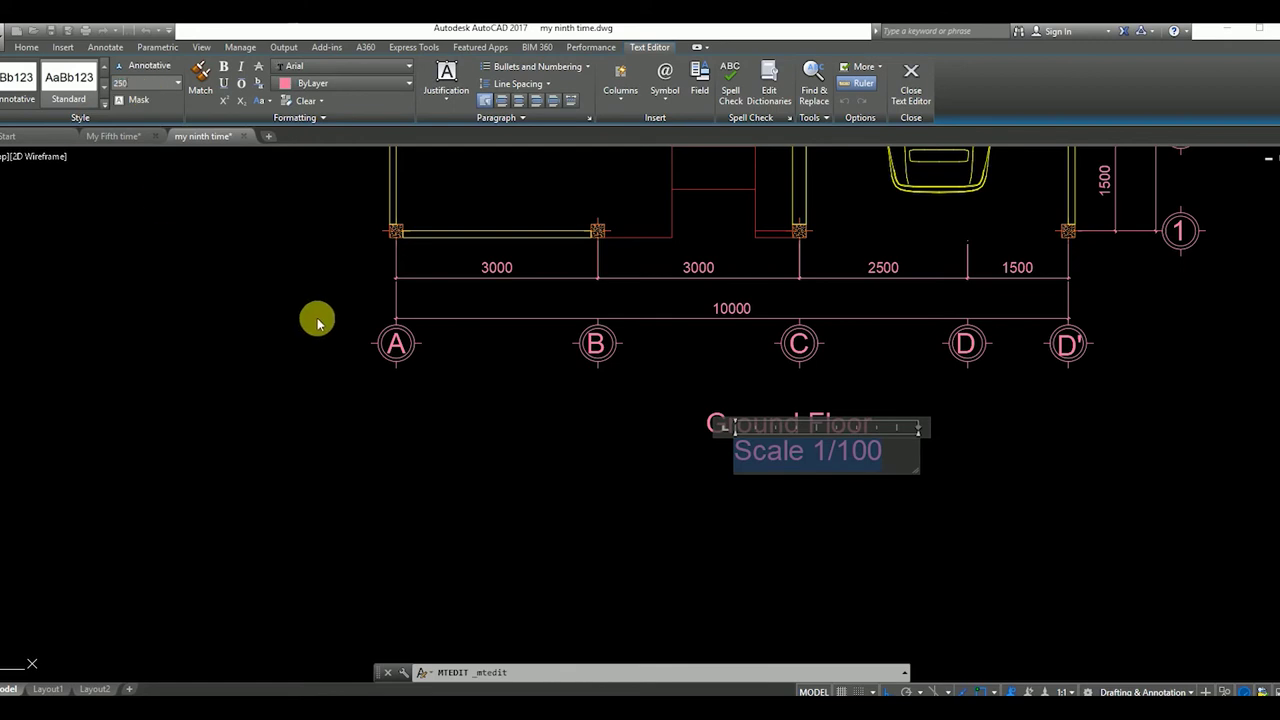
{"action": "key", "text": "Return"}
{"action": "left_click", "coordinate": [667, 466]}
{"action": "scroll", "coordinate": [803, 457], "scroll_direction": "down", "scroll_amount": 2}
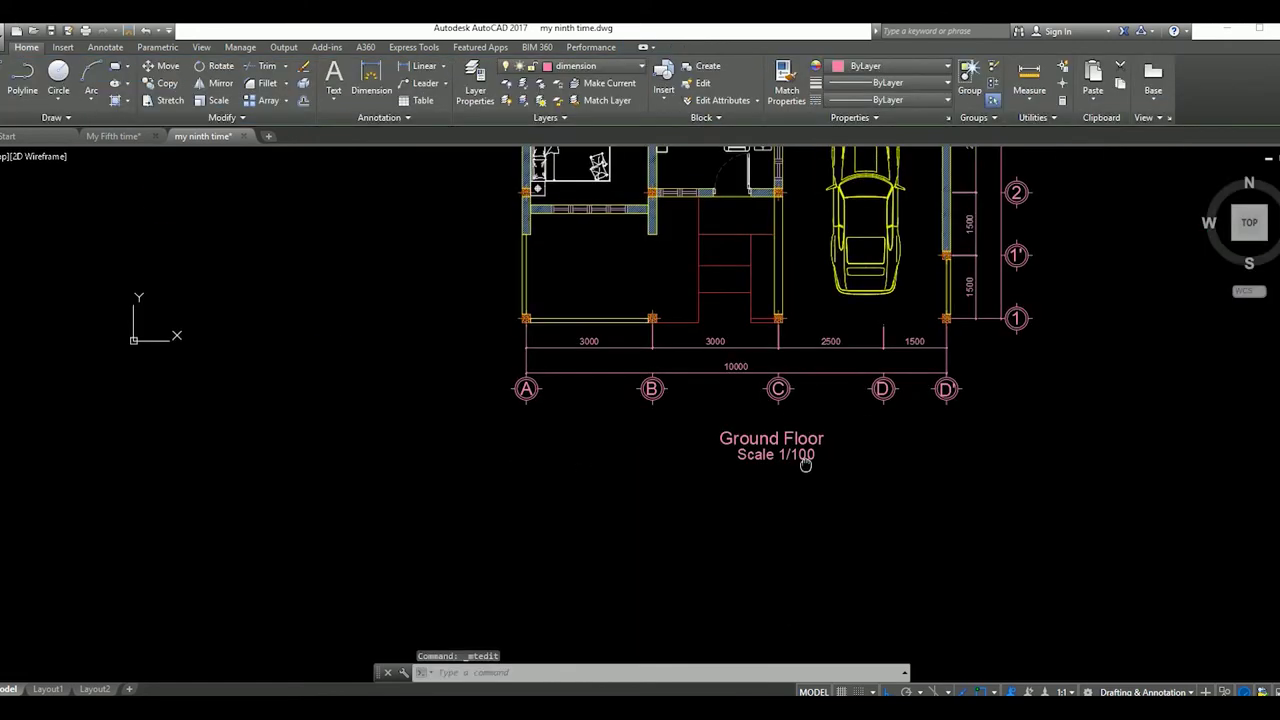
{"action": "middle_click_drag", "start_coordinate": [803, 457], "coordinate": [734, 543]}
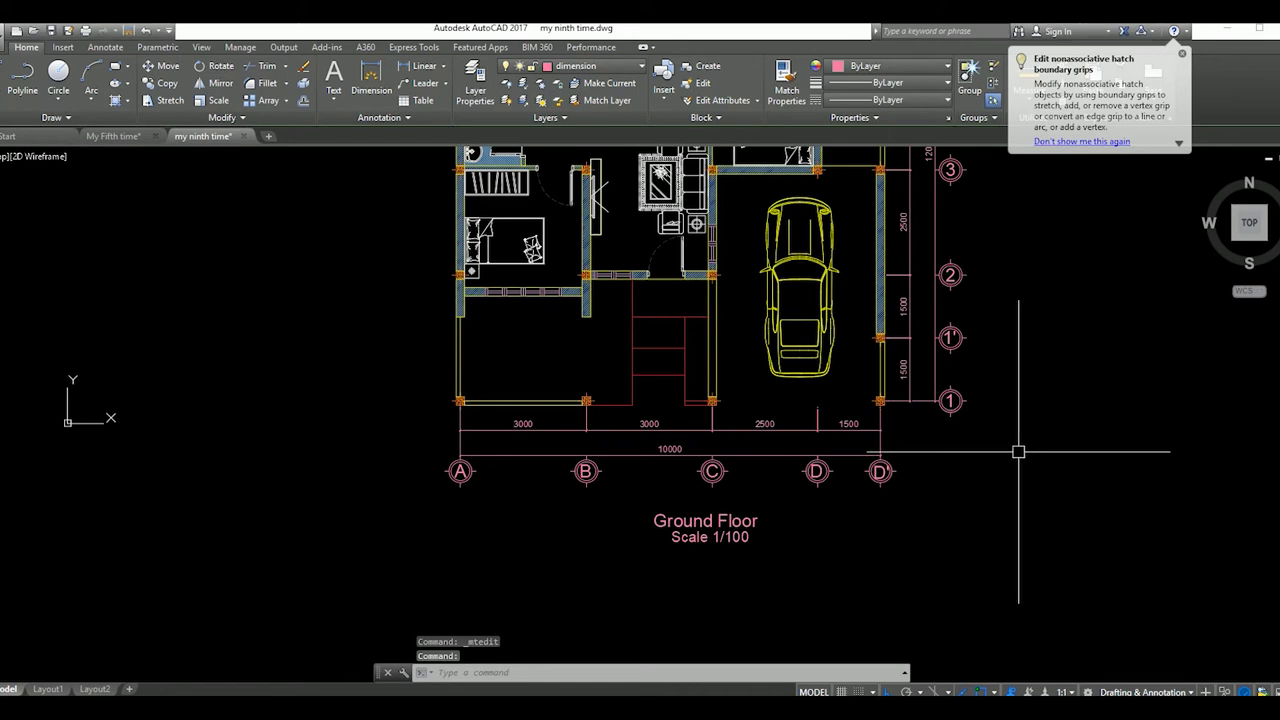
Paste the quartered circle title symbol to the left of Ground Floor
{"action": "scroll", "coordinate": [1017, 449], "scroll_direction": "down", "scroll_amount": 3}
{"action": "key", "text": "ctrl+v"}
{"action": "scroll", "coordinate": [677, 492], "scroll_direction": "up", "scroll_amount": 6}
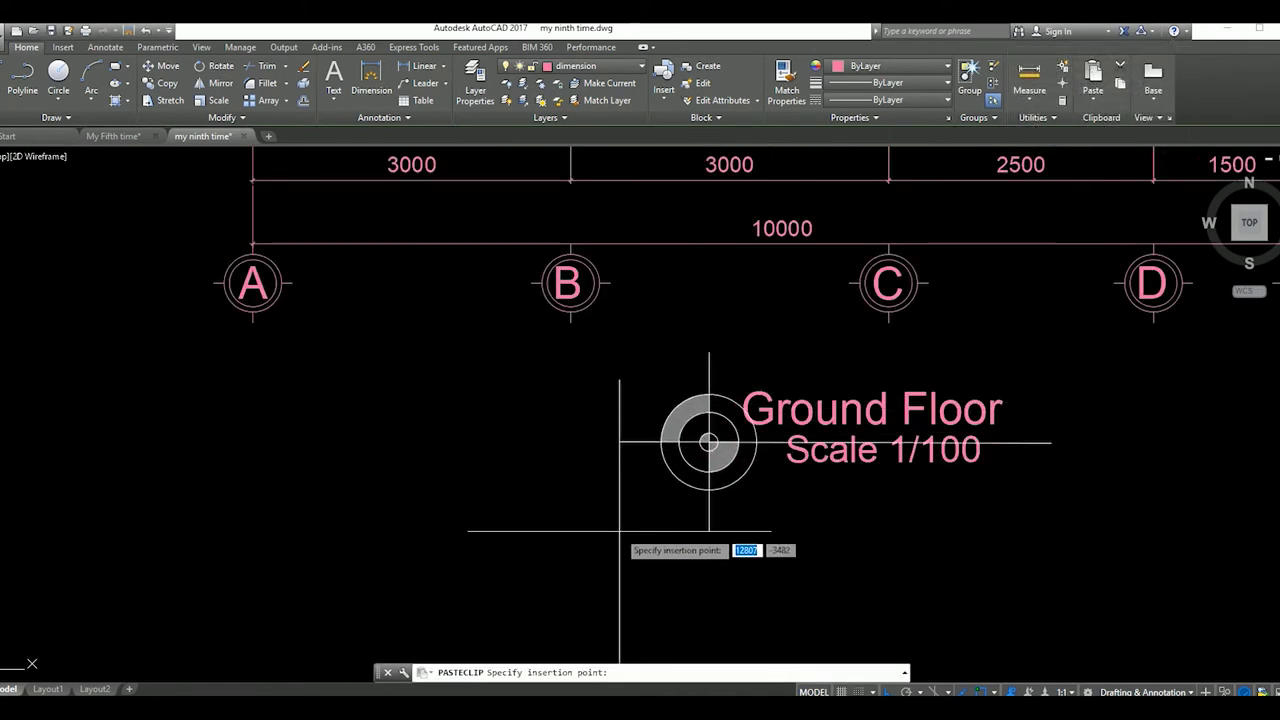
{"action": "left_click", "coordinate": [598, 525]}
{"action": "middle_click_drag", "start_coordinate": [733, 492], "coordinate": [585, 484]}
Move the Scale 1/100 text into place beneath the Ground Floor title
{"action": "left_click", "coordinate": [740, 447]}
{"action": "type", "text": "m"}
{"action": "key", "text": "Return"}
{"action": "left_click", "coordinate": [850, 492]}
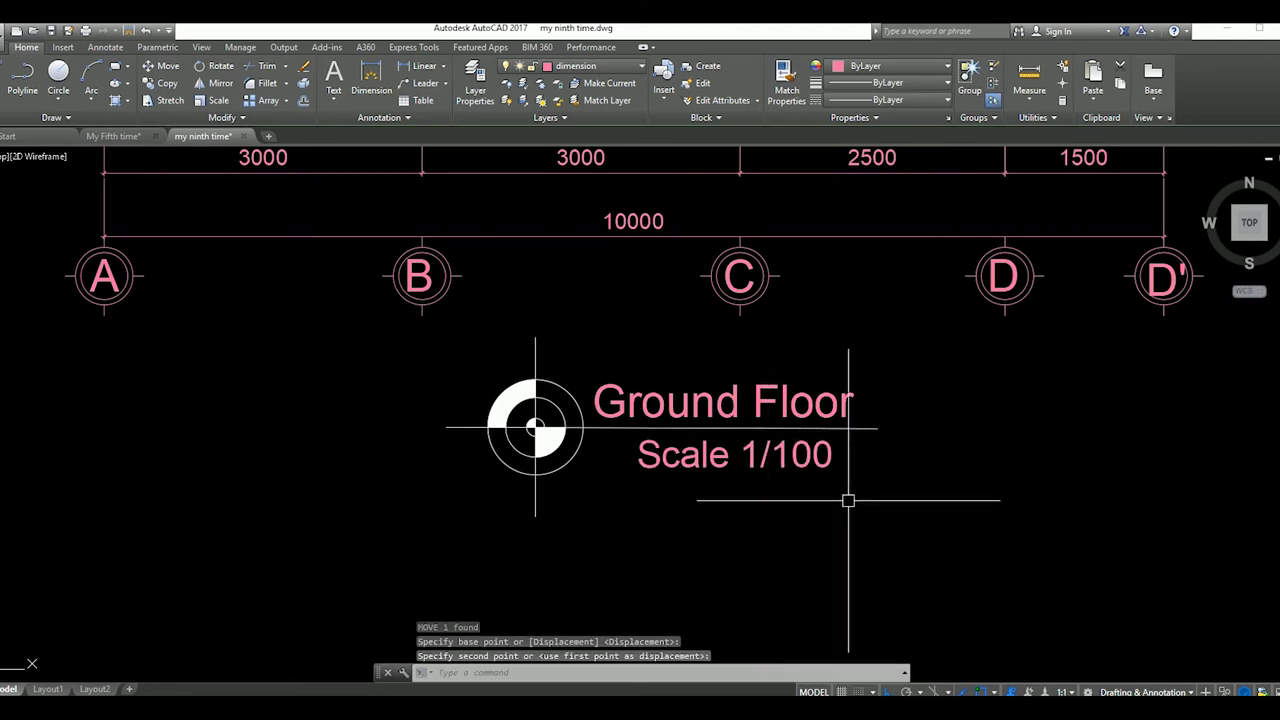
{"action": "left_click", "coordinate": [848, 500]}
{"action": "key", "text": "F6"}
{"action": "left_click", "coordinate": [959, 514]}
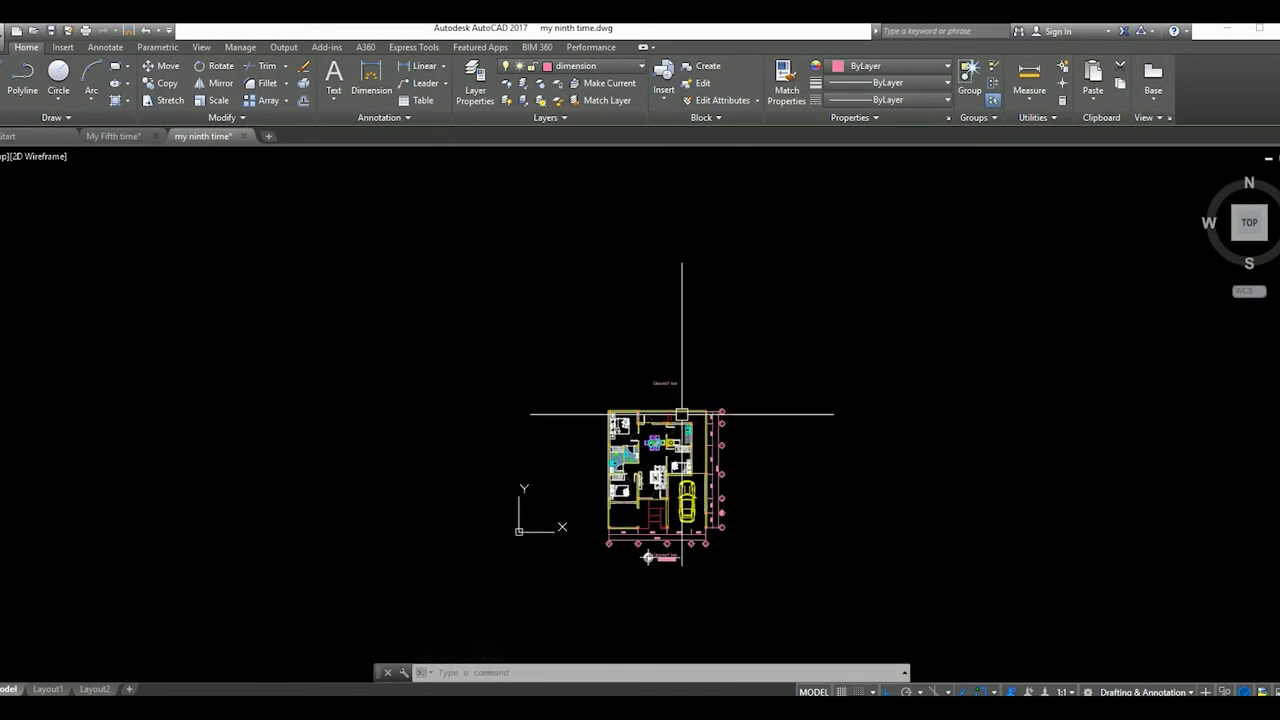
{"action": "scroll", "coordinate": [680, 414], "scroll_direction": "up", "scroll_amount": 5}
Change the heading to 'Project Villa: one Story House 3 Bedrooms' on one line
{"action": "double_click", "coordinate": [703, 394]}
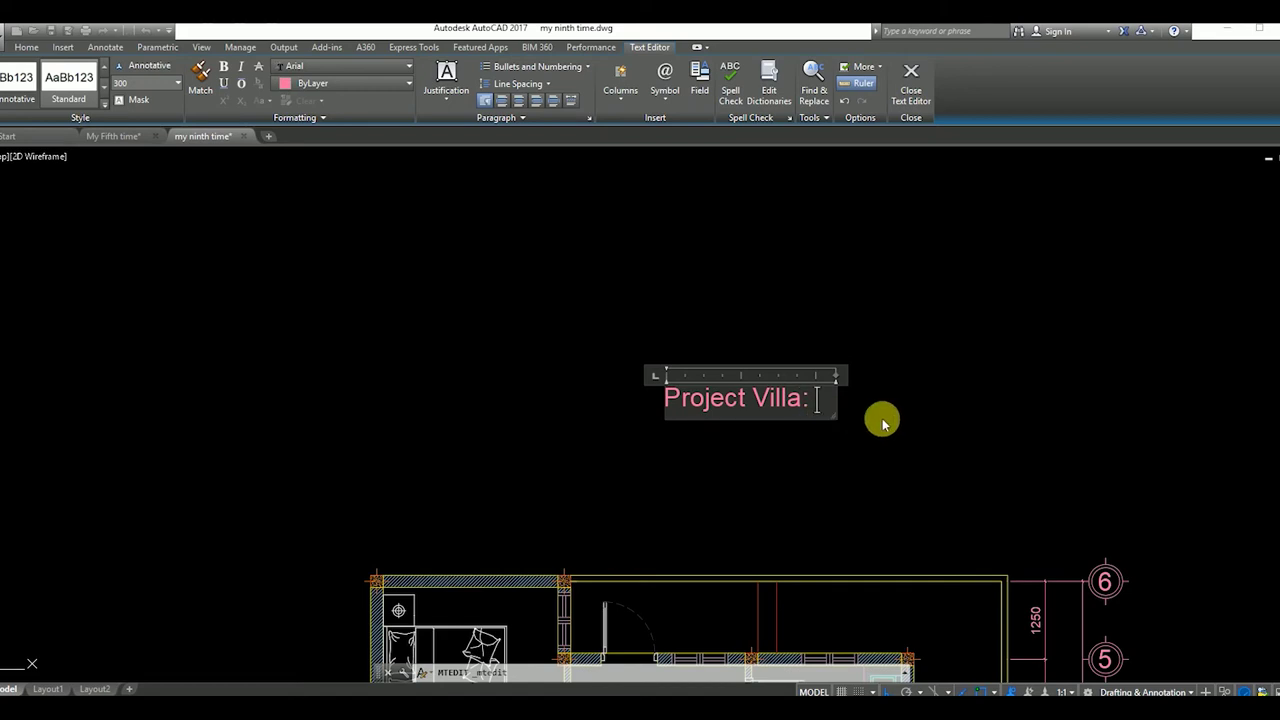
{"action": "type", "text": "ne Story Hu"}
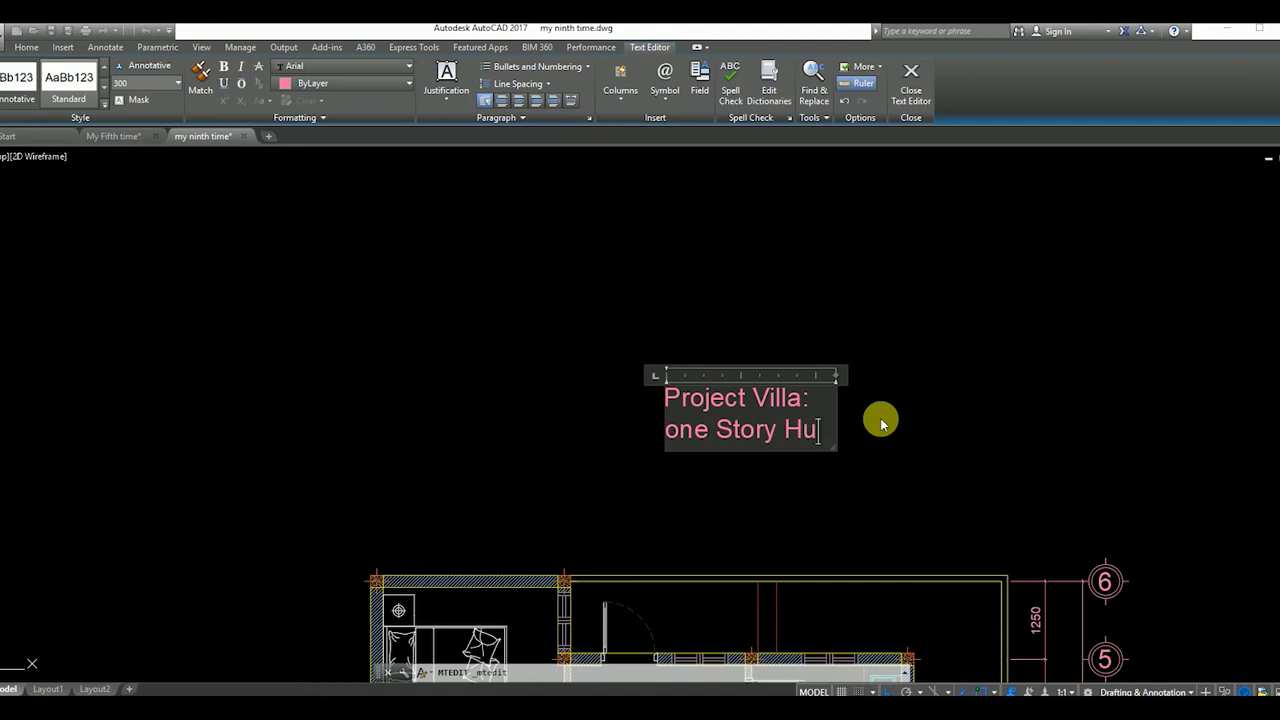
{"action": "type", "text": "se"}
{"action": "scroll", "coordinate": [881, 424], "scroll_direction": "down", "scroll_amount": 4}
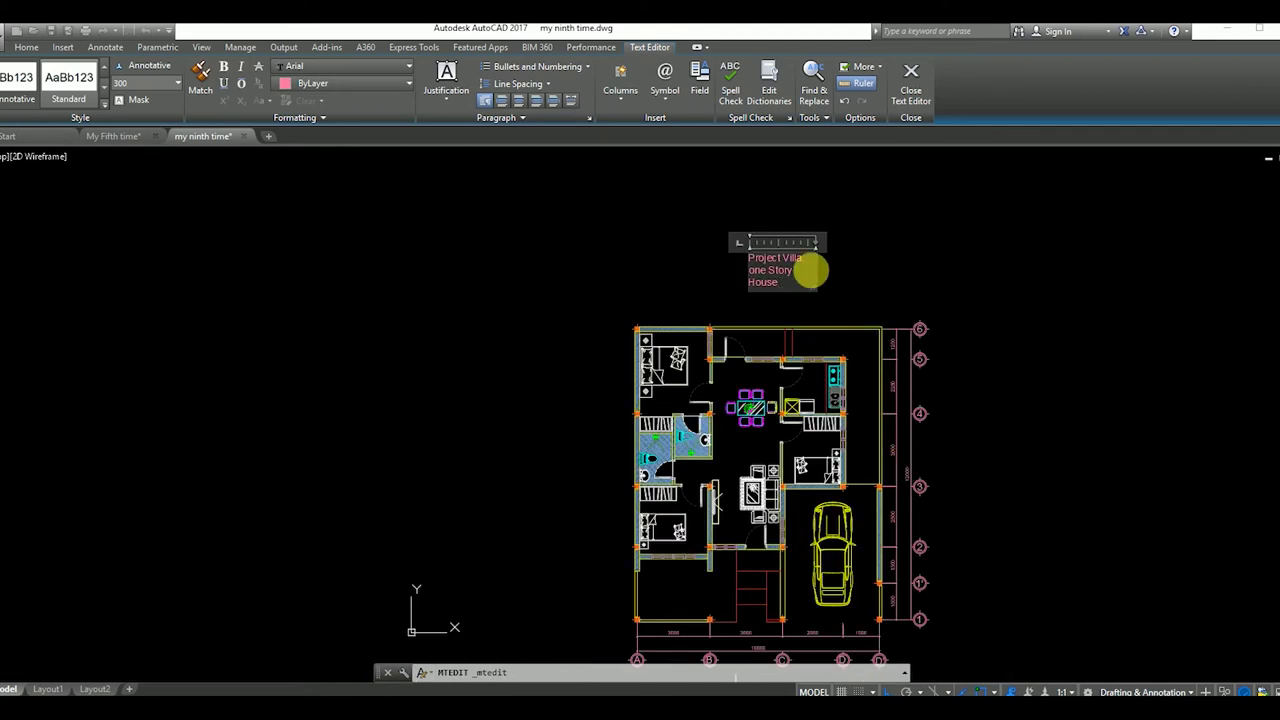
{"action": "scroll", "coordinate": [810, 270], "scroll_direction": "up", "scroll_amount": 5}
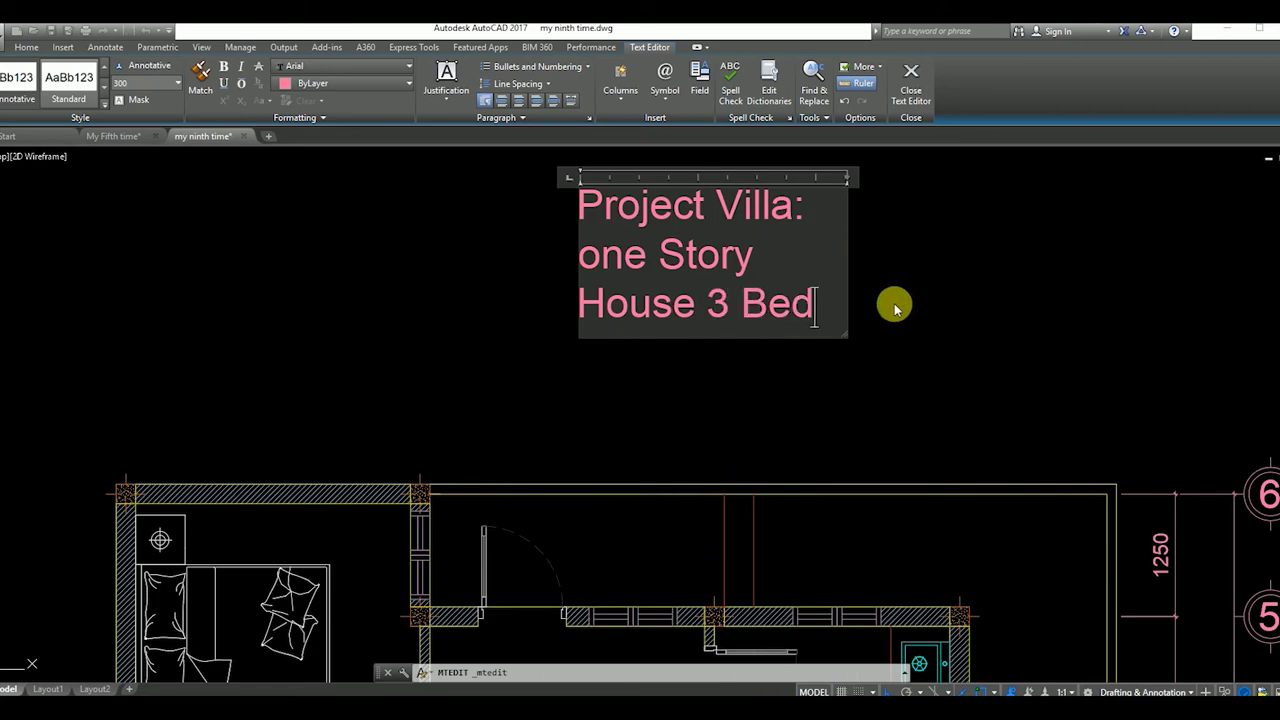
{"action": "type", "text": "rooms"}
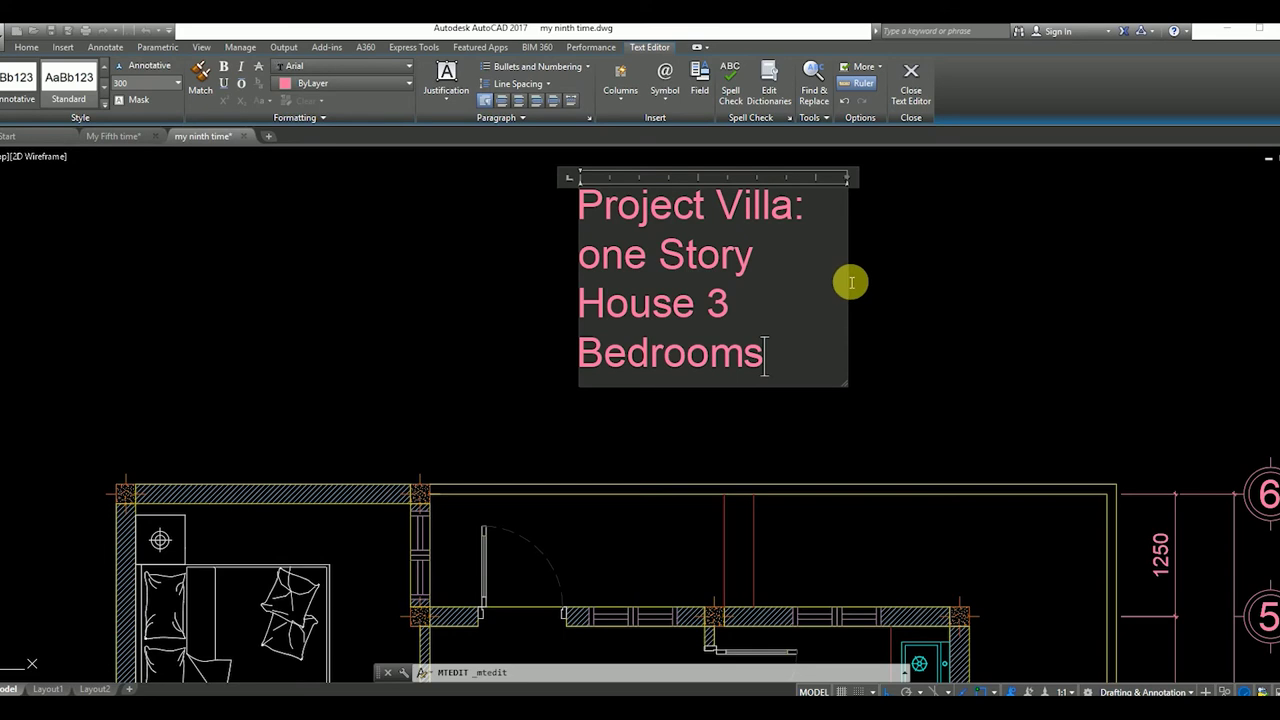
{"action": "left_click_drag", "start_coordinate": [851, 282], "coordinate": [1257, 251]}
{"action": "scroll", "coordinate": [882, 318], "scroll_direction": "down", "scroll_amount": 4}
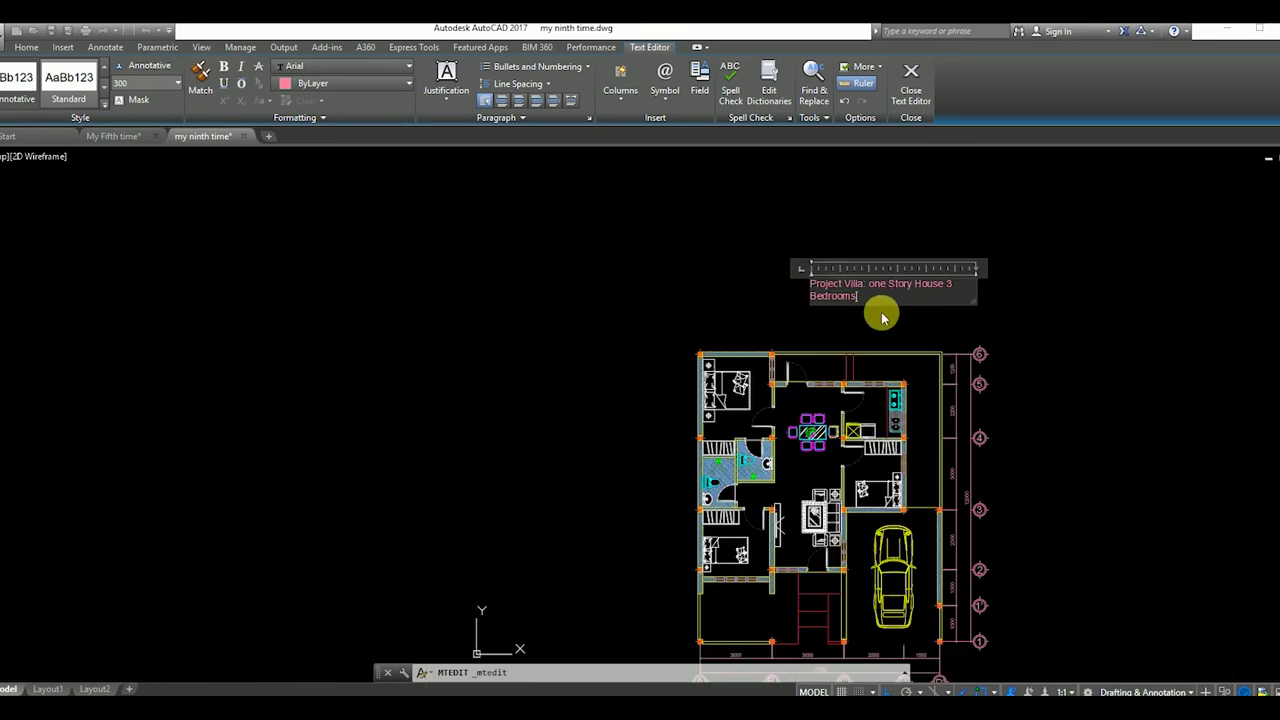
{"action": "scroll", "coordinate": [957, 309], "scroll_direction": "up", "scroll_amount": 4}
{"action": "left_click_drag", "start_coordinate": [971, 326], "coordinate": [995, 322]}
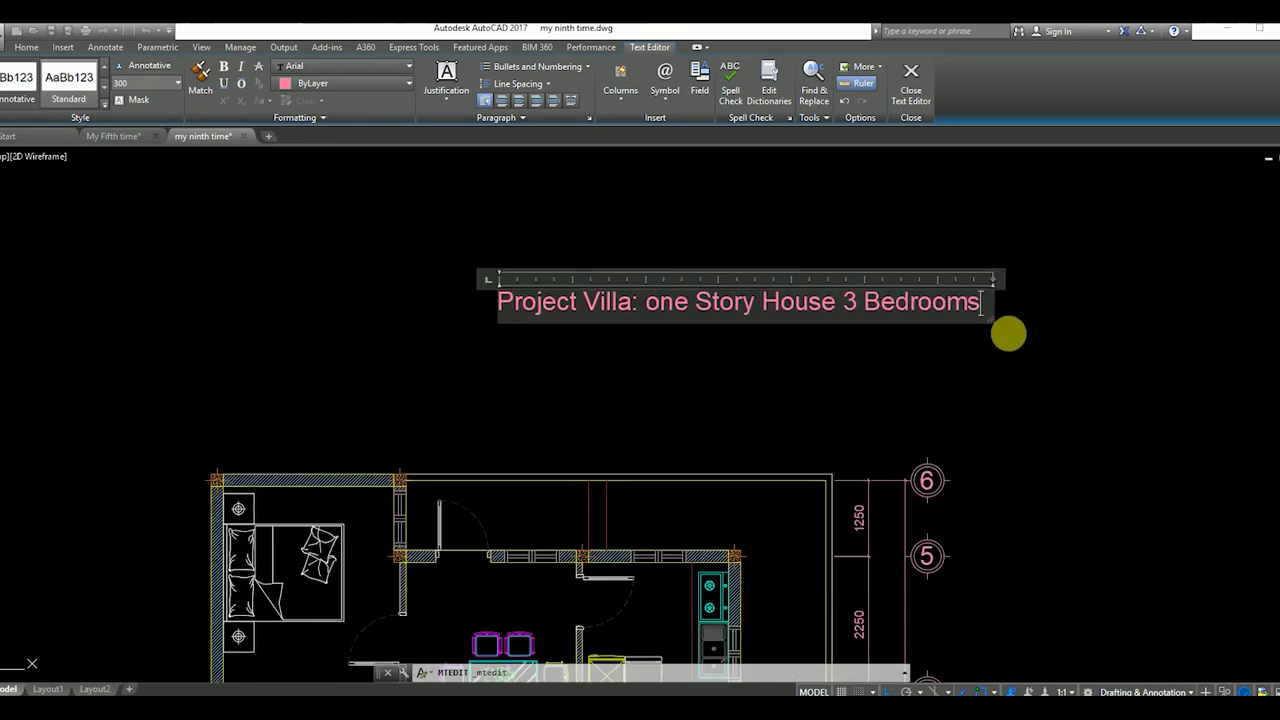
{"action": "left_click", "coordinate": [1008, 334]}
Move the project title so it sits above the floor plan
{"action": "left_click", "coordinate": [829, 304]}
{"action": "type", "text": "m"}
{"action": "key", "text": "Return"}
{"action": "left_click", "coordinate": [968, 358]}
{"action": "left_click", "coordinate": [807, 356]}
{"action": "left_click", "coordinate": [780, 300]}
{"action": "key", "text": "Return"}
{"action": "left_click", "coordinate": [905, 300]}
{"action": "left_click", "coordinate": [897, 371]}
{"action": "scroll", "coordinate": [692, 358], "scroll_direction": "down", "scroll_amount": 6}
{"action": "scroll", "coordinate": [692, 358], "scroll_direction": "up", "scroll_amount": 5}
{"action": "scroll", "coordinate": [686, 343], "scroll_direction": "up", "scroll_amount": 1}
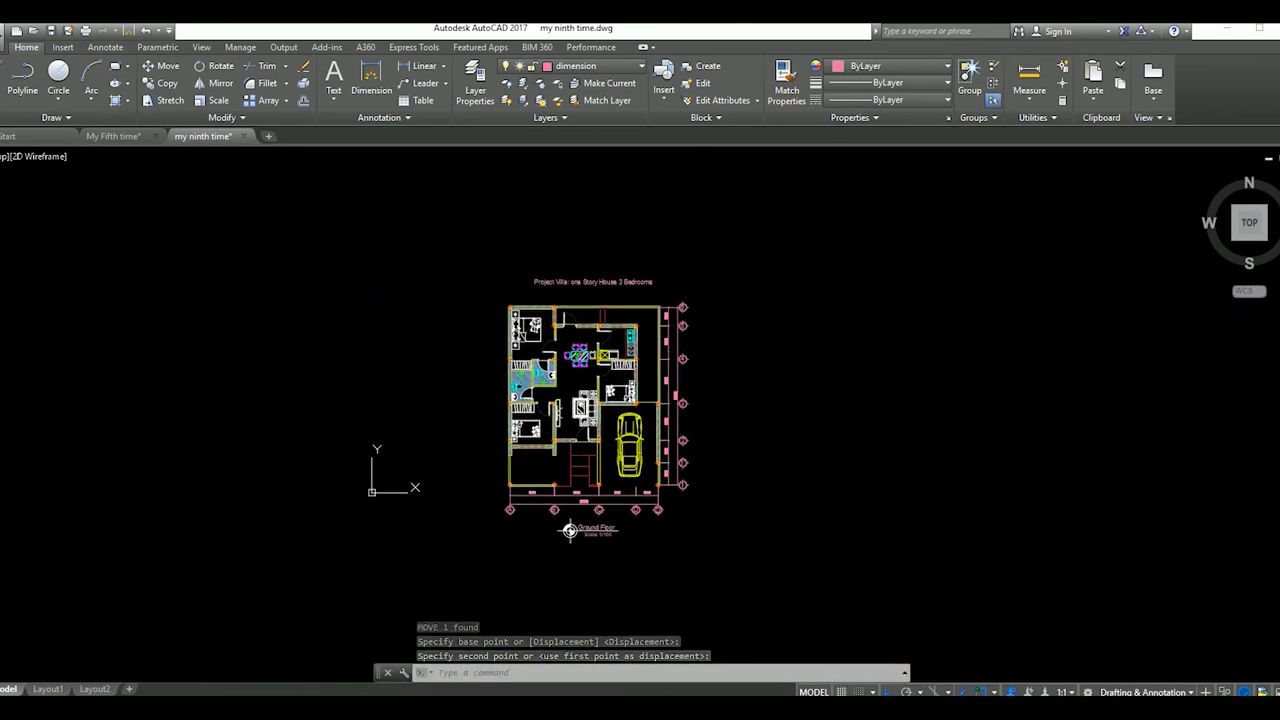
{"action": "key", "text": "ctrl+p"}
Reuse the previous plot settings and window the plot area around the whole plan
{"action": "left_click", "coordinate": [580, 217]}
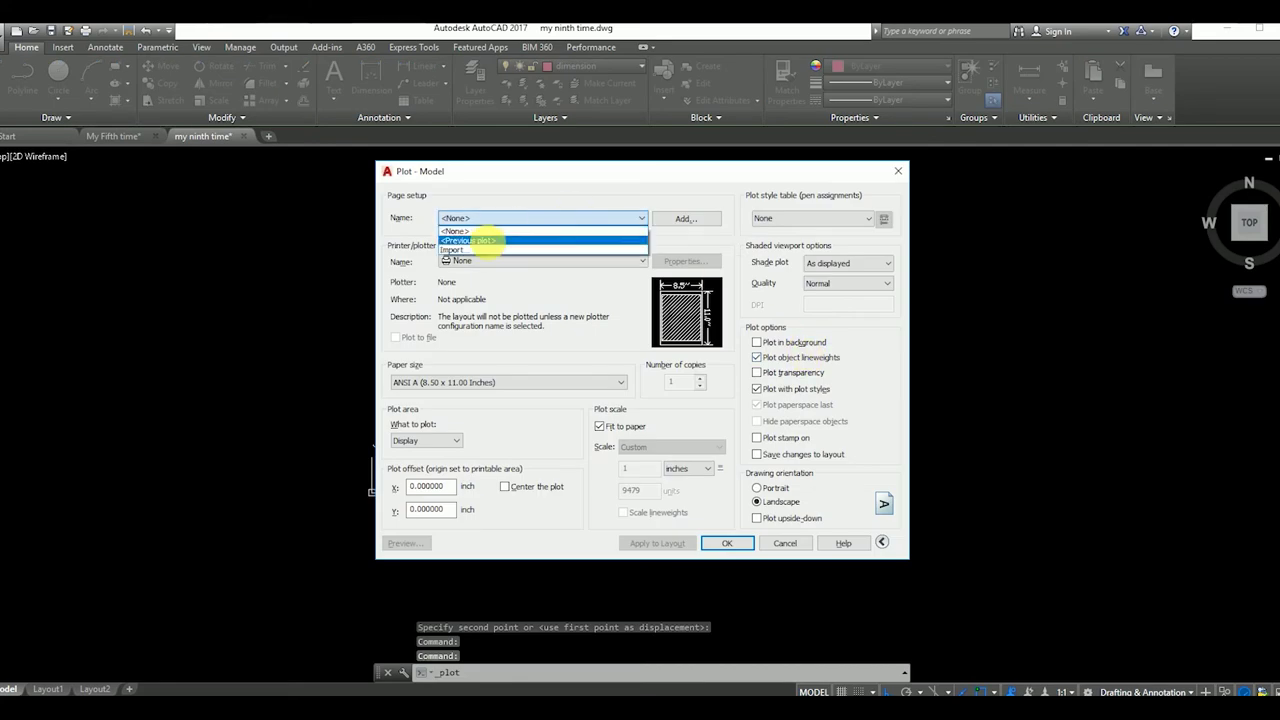
{"action": "left_click", "coordinate": [468, 240]}
{"action": "left_click", "coordinate": [512, 438]}
{"action": "left_click", "coordinate": [485, 268]}
{"action": "left_click", "coordinate": [731, 543]}
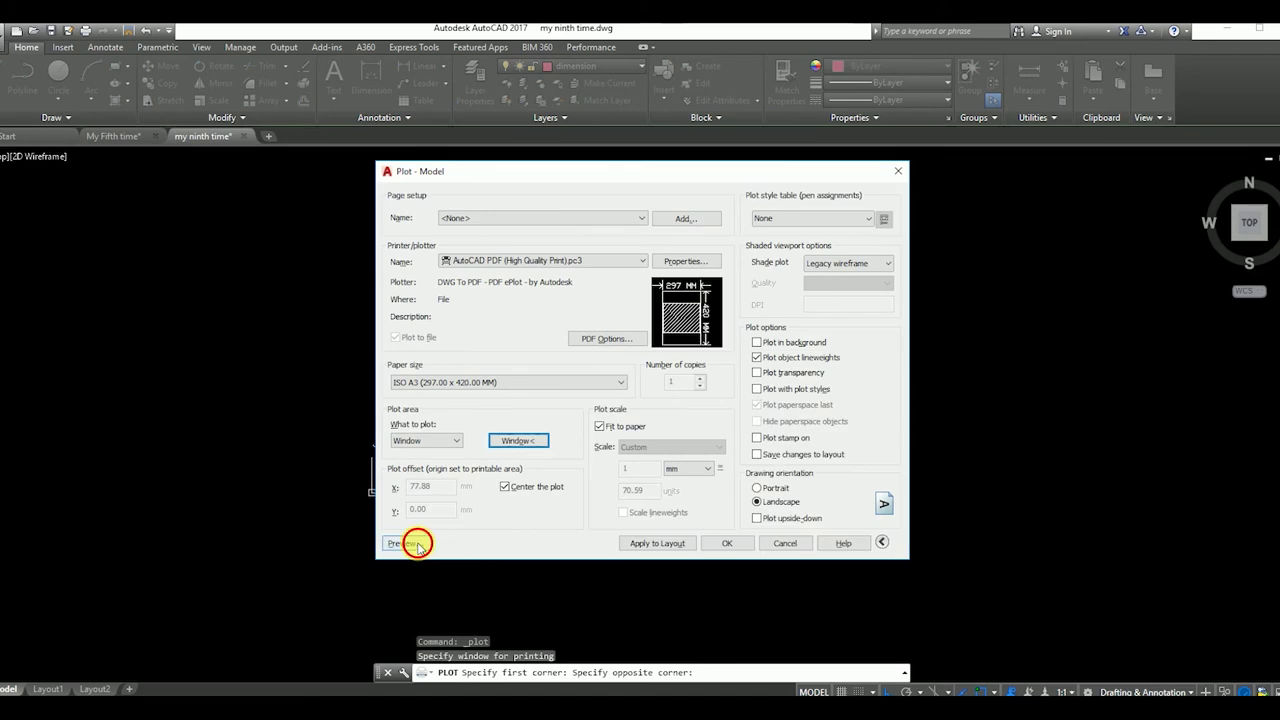
Preview the ISO A3 landscape sheet and plot it to PDF
{"action": "left_click", "coordinate": [417, 543]}
{"action": "scroll", "coordinate": [651, 400], "scroll_direction": "up", "scroll_amount": 2}
{"action": "scroll", "coordinate": [680, 421], "scroll_direction": "down", "scroll_amount": 2}
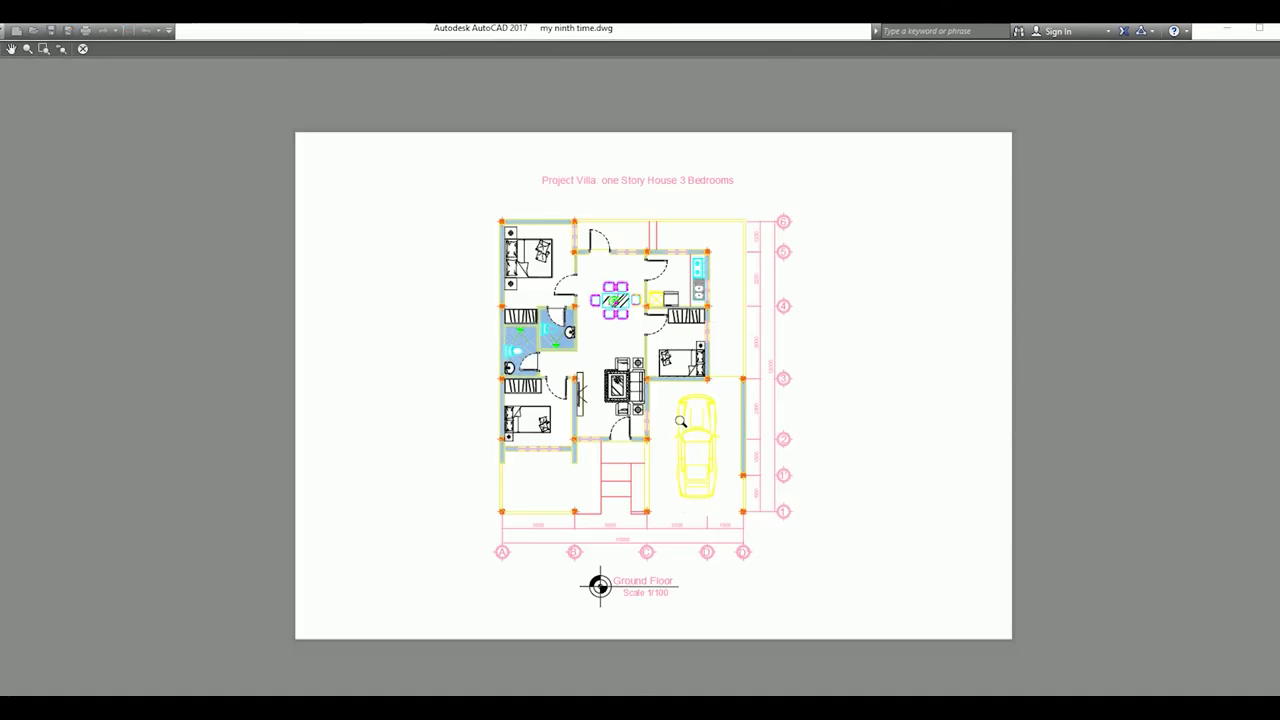
{"action": "right_click", "coordinate": [682, 417]}
{"action": "left_click", "coordinate": [730, 437]}
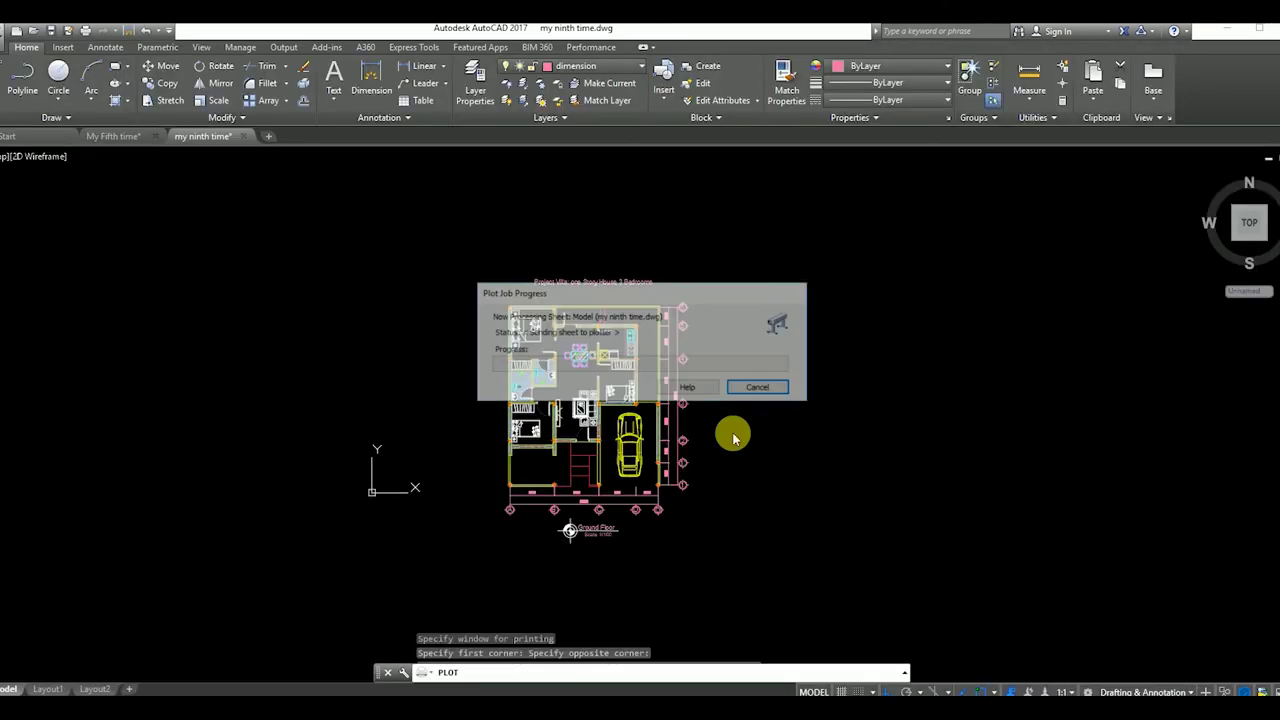
{"action": "left_click", "coordinate": [548, 460]}
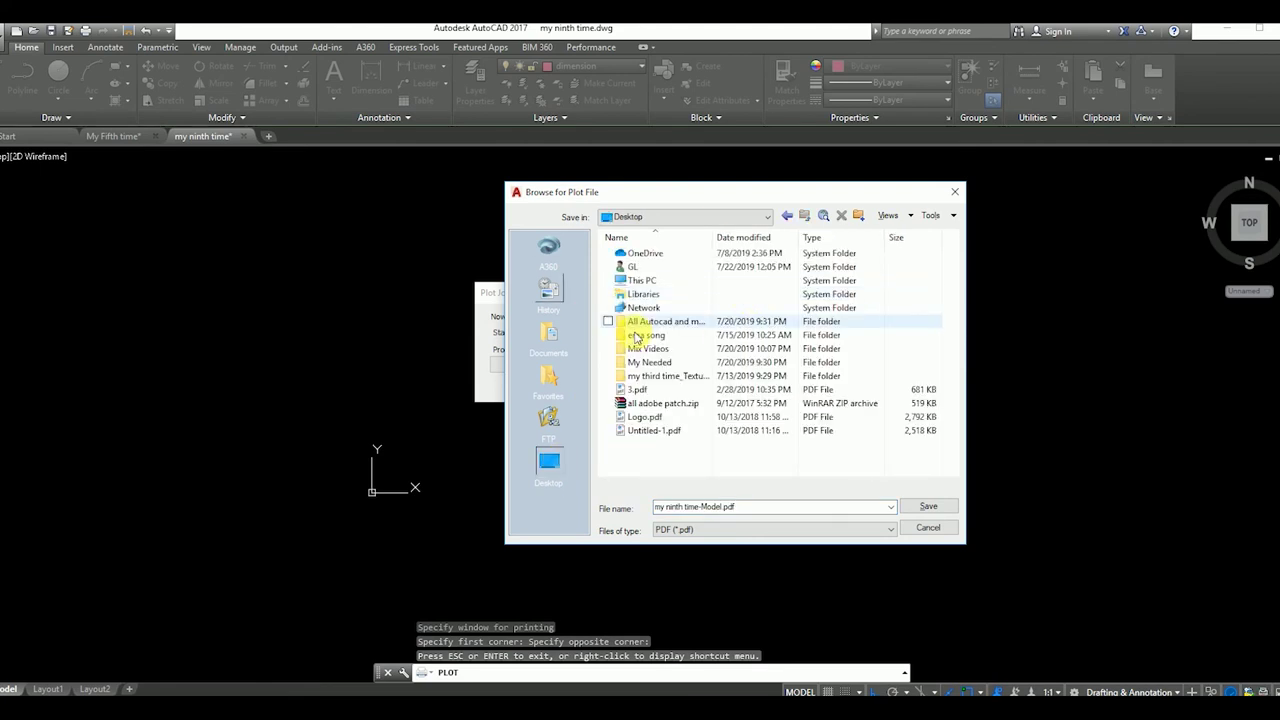
Save 'my ninth time-Model.pdf' into D:\Villa Drawing by myself\9
{"action": "double_click", "coordinate": [645, 280]}
{"action": "double_click", "coordinate": [651, 414]}
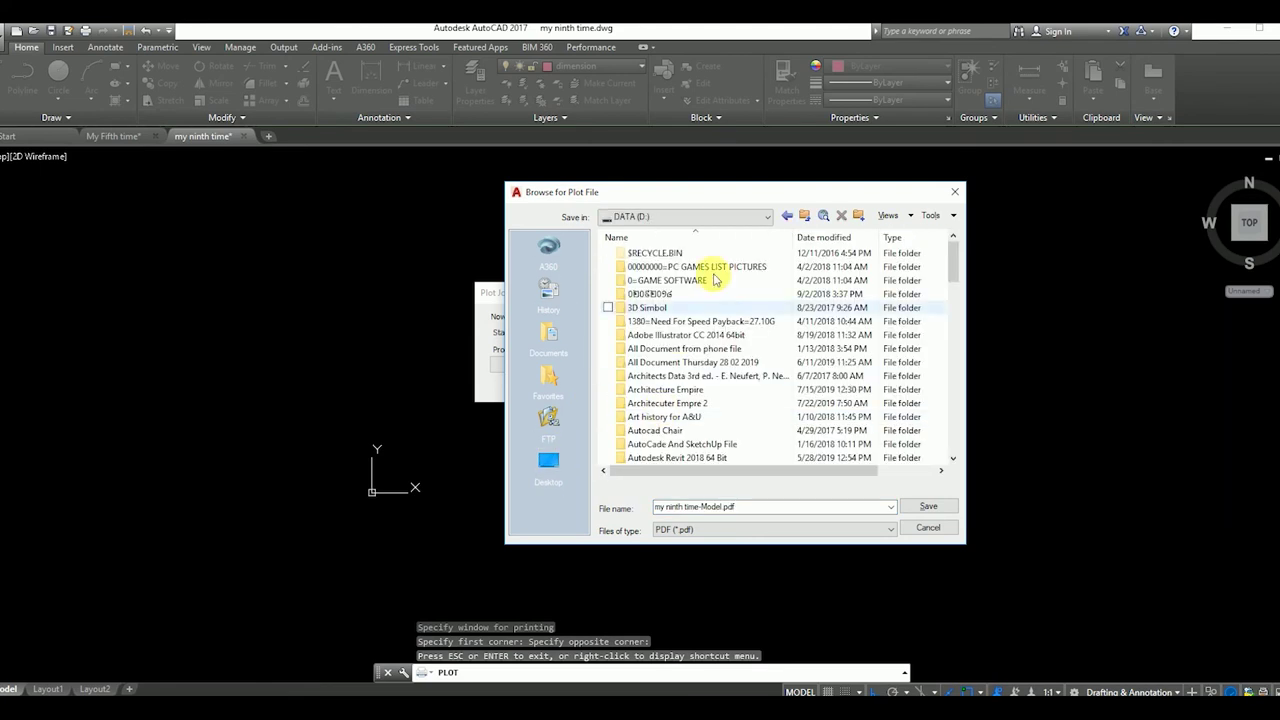
{"action": "left_click_drag", "start_coordinate": [951, 270], "coordinate": [943, 388]}
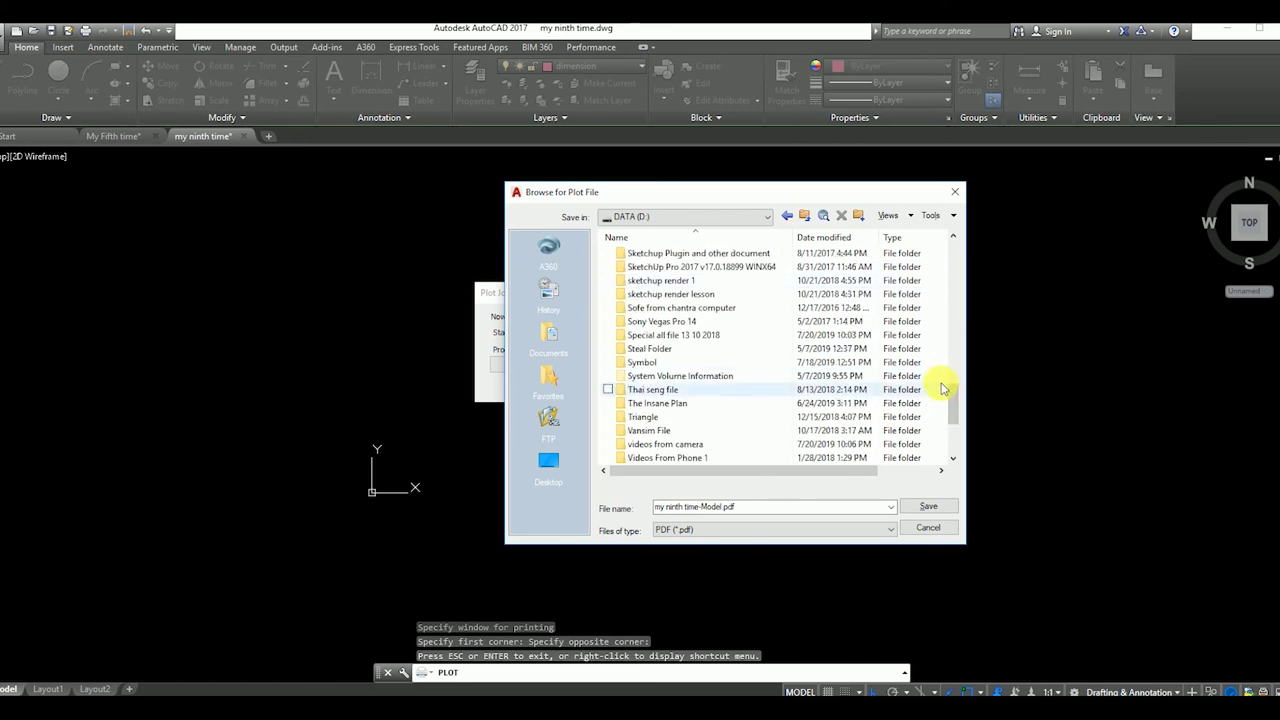
{"action": "scroll", "coordinate": [951, 418], "scroll_direction": "down", "scroll_amount": 2}
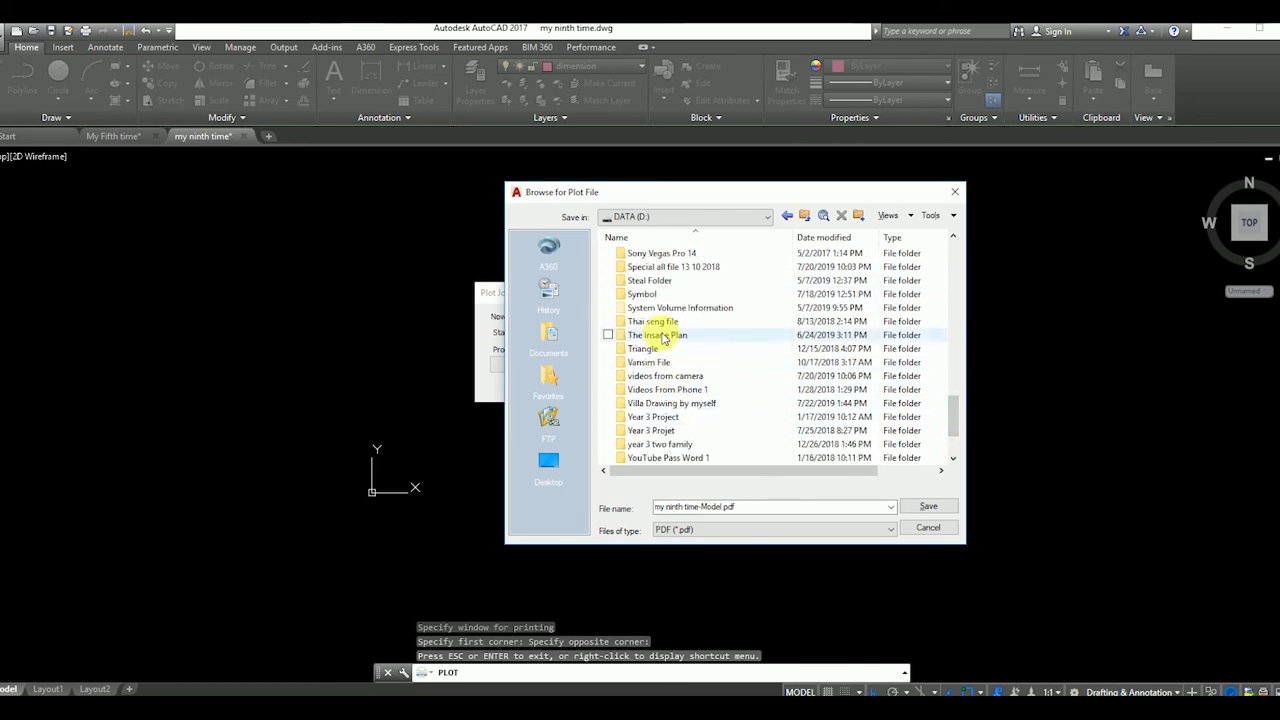
{"action": "double_click", "coordinate": [685, 406]}
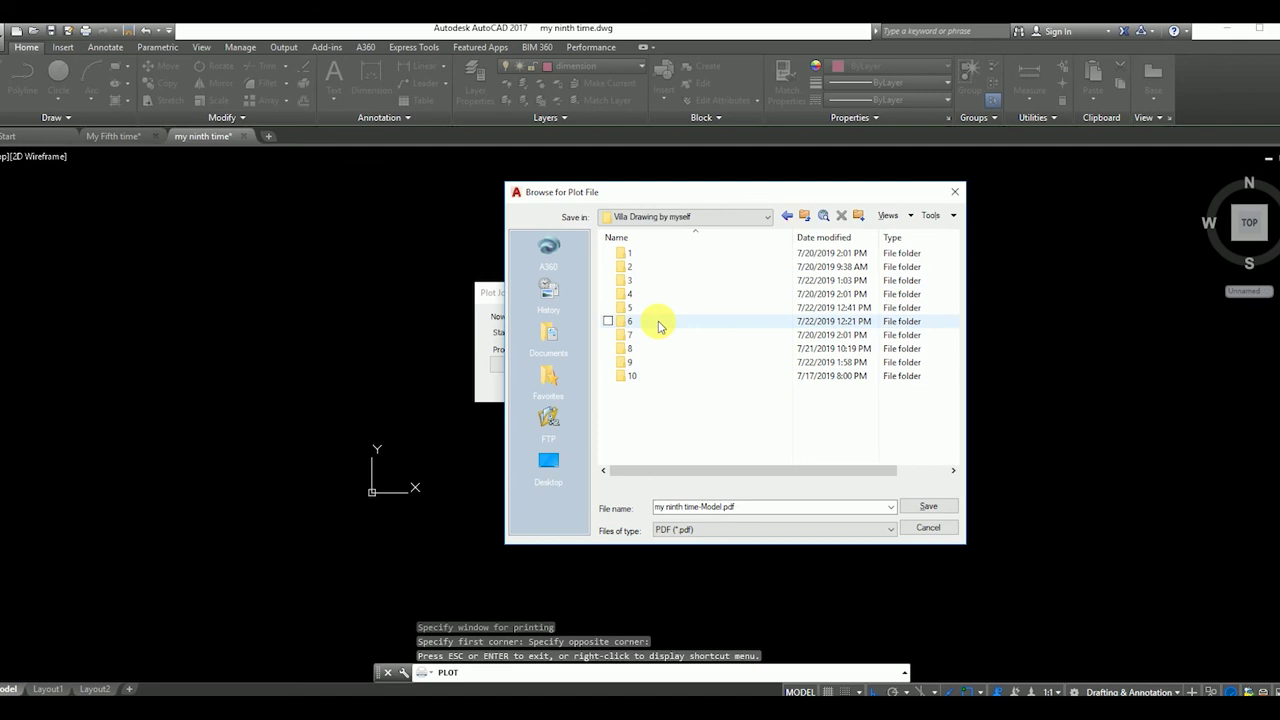
{"action": "double_click", "coordinate": [630, 364]}
{"action": "left_click", "coordinate": [923, 508]}
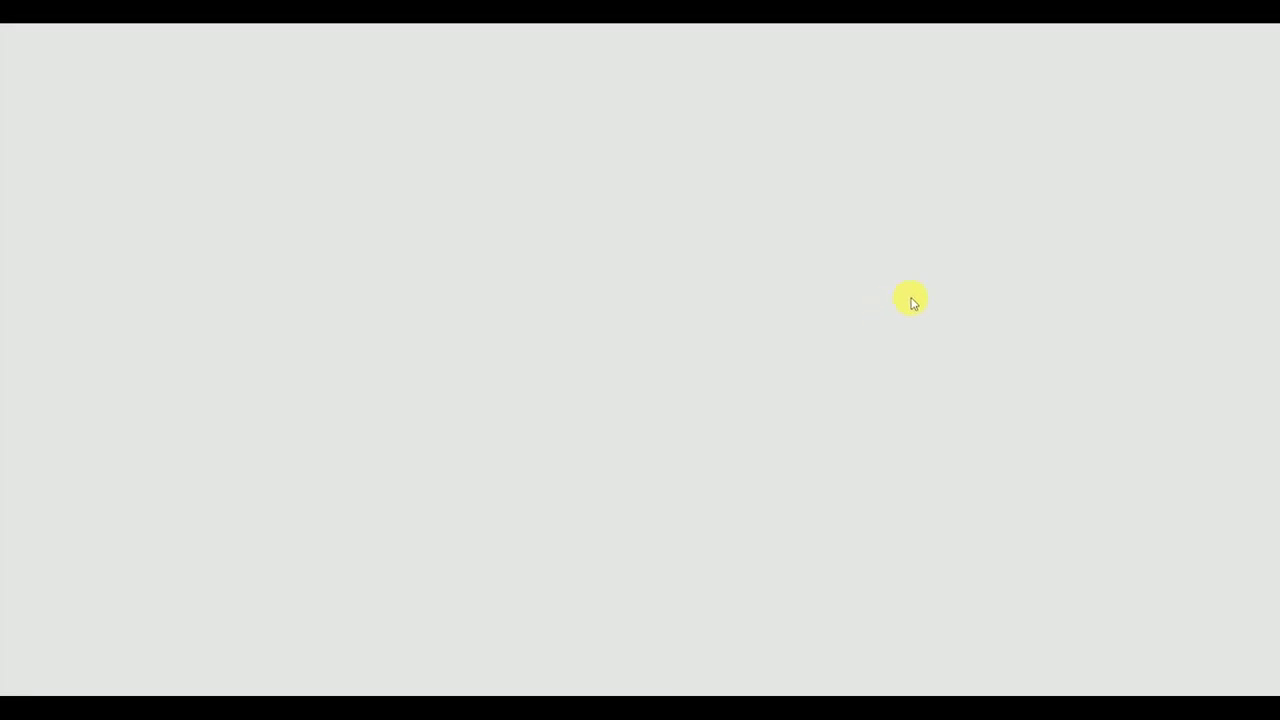